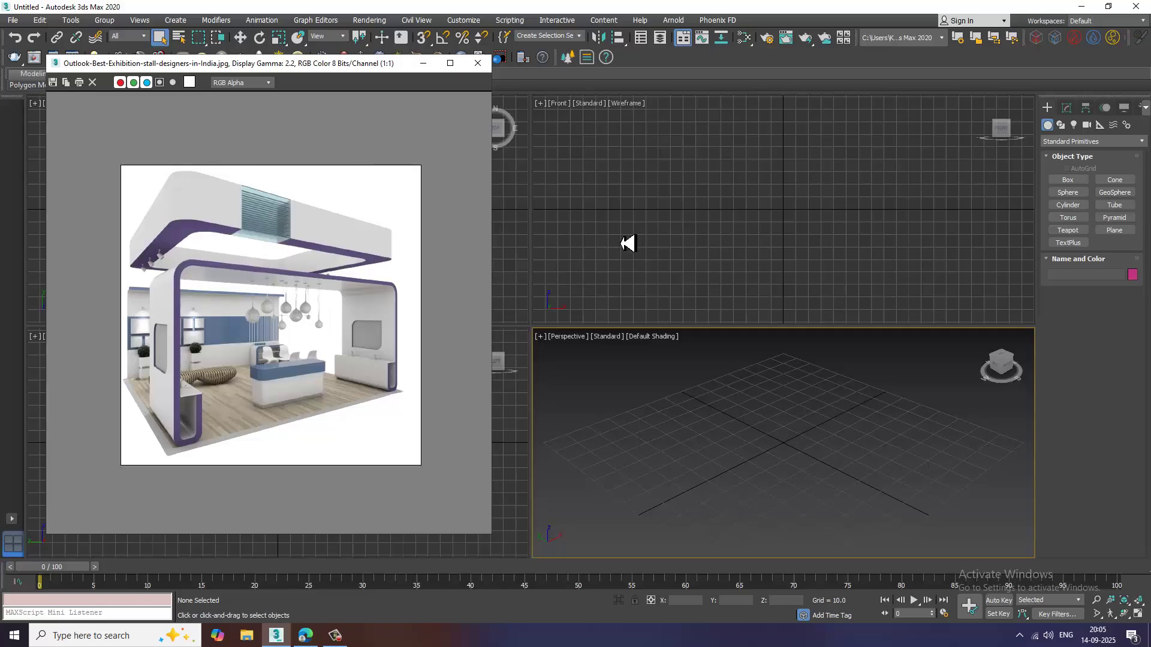
Maximize the Perspective view and shrink the exhibition stall reference image window so the grid stays clear beside it.
mouse_move(247, 68)
left_mouse_down()
mouse_move(324, 89)
mouse_move(251, 81)
mouse_move(298, 81)
mouse_move(269, 71)
left_mouse_up()
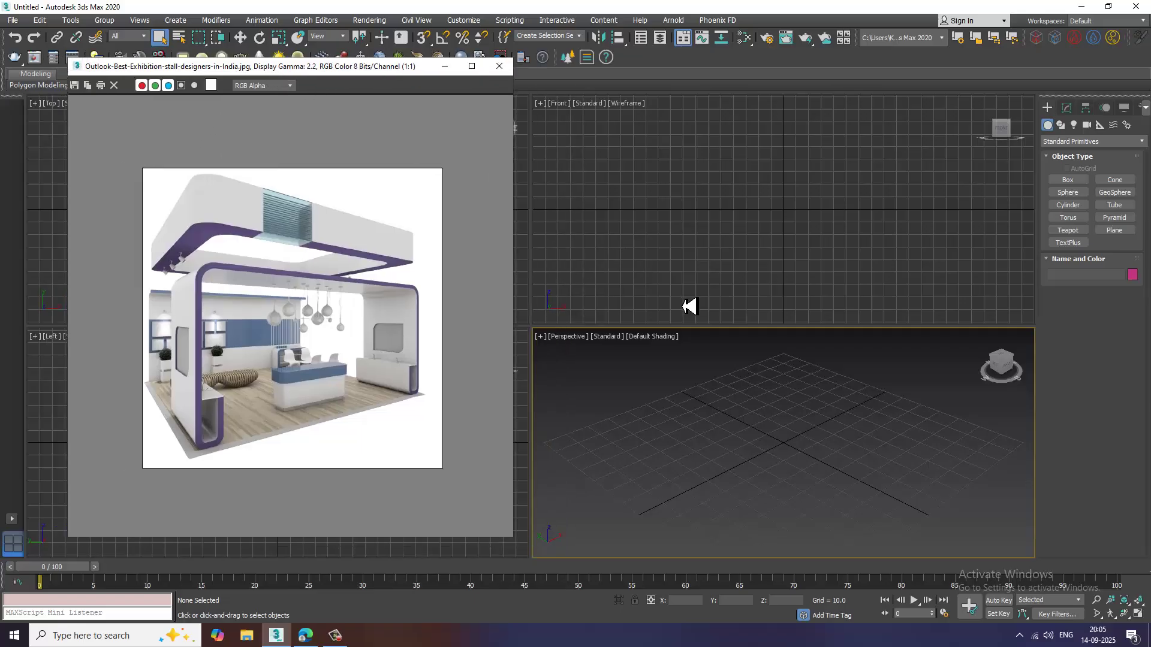
key("alt+w")
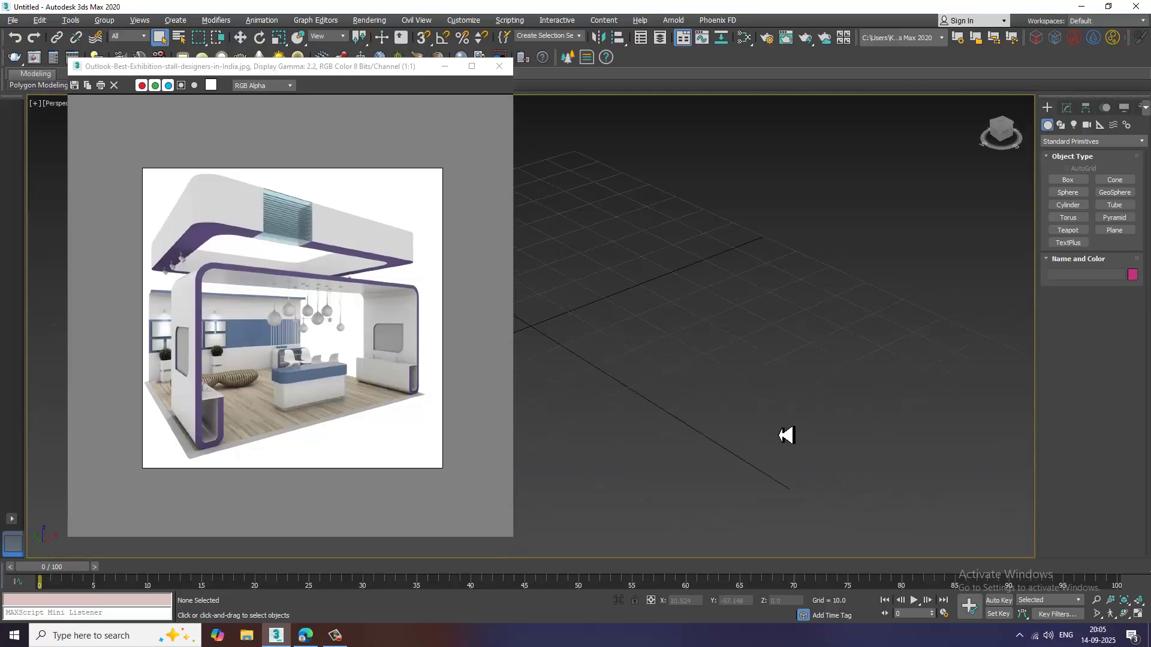
middle_click_drag(784, 437, 498, 524, "alt")
left_click_drag(516, 543, 402, 455)
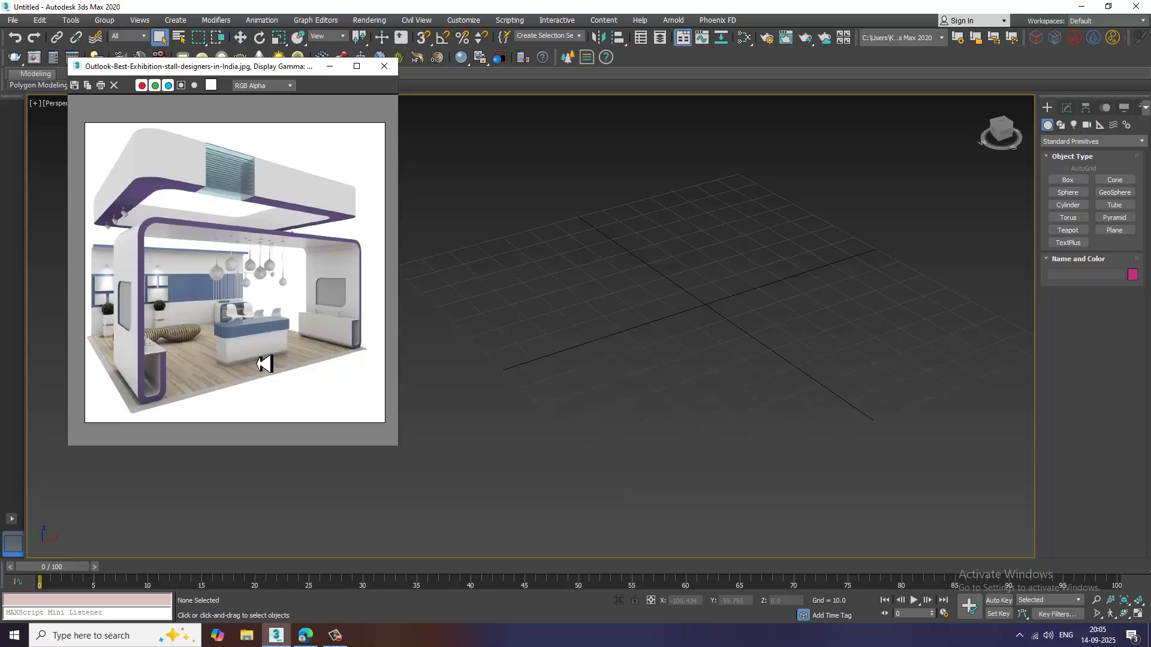
Create a ground plane extending past the home grid in the Perspective view and scale it up along Y to about 140%.
scroll(751, 360, "down", 3)
left_click(1114, 230)
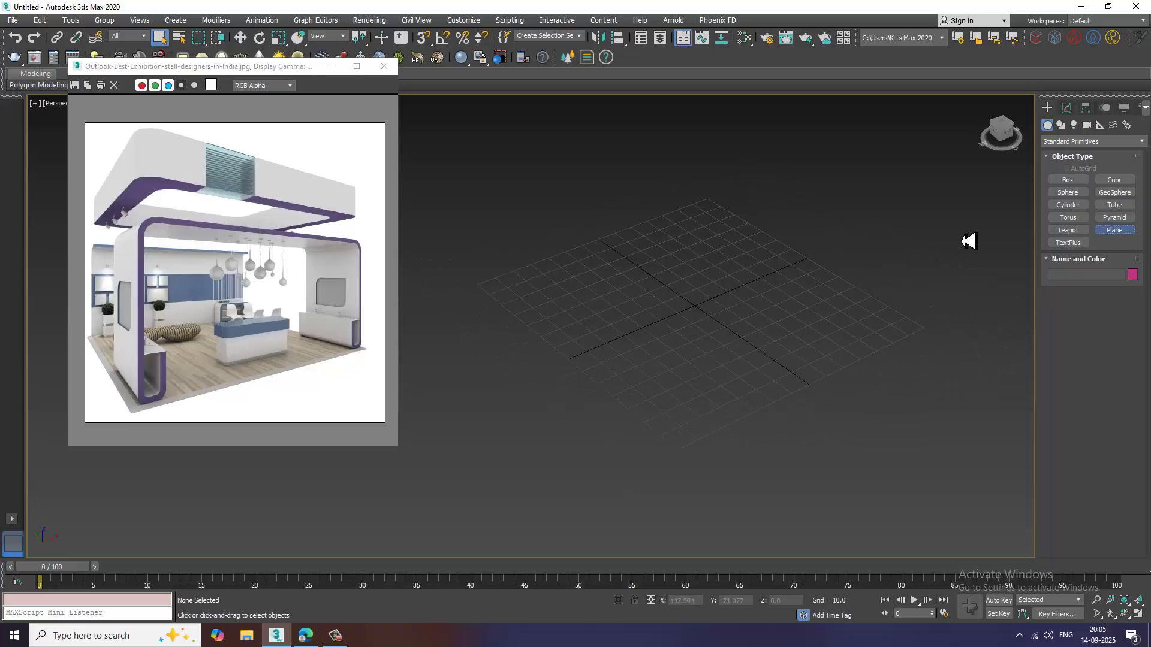
left_click_drag(729, 151, 657, 646)
right_click(740, 398)
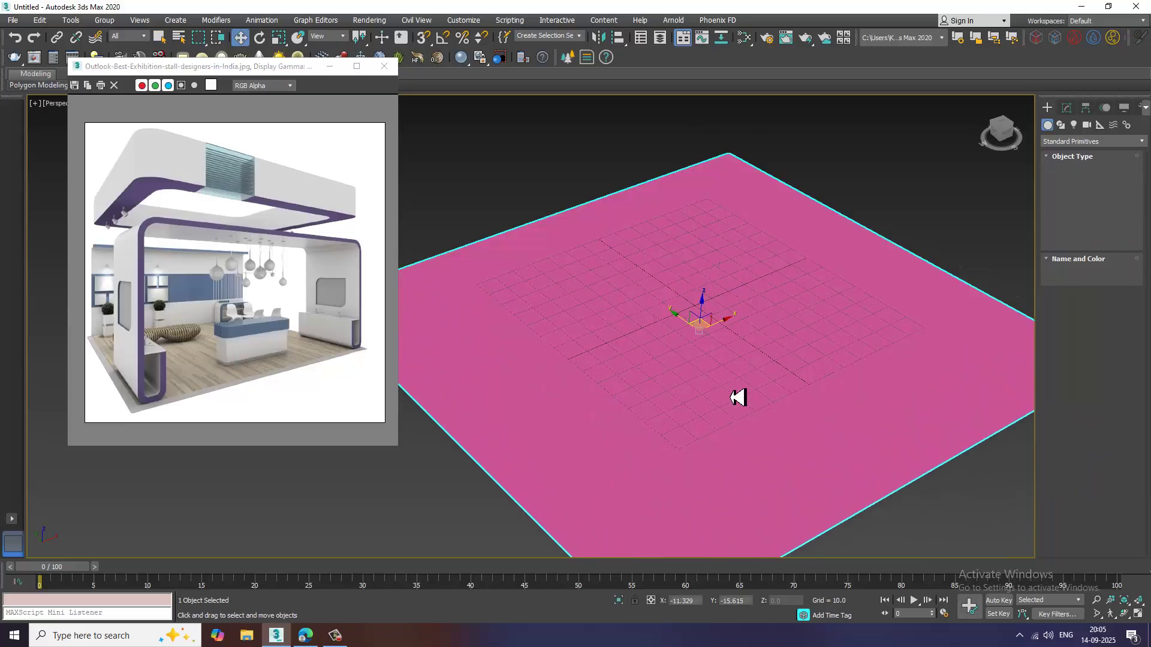
middle_click_drag(740, 398, 699, 375, "alt")
key("r")
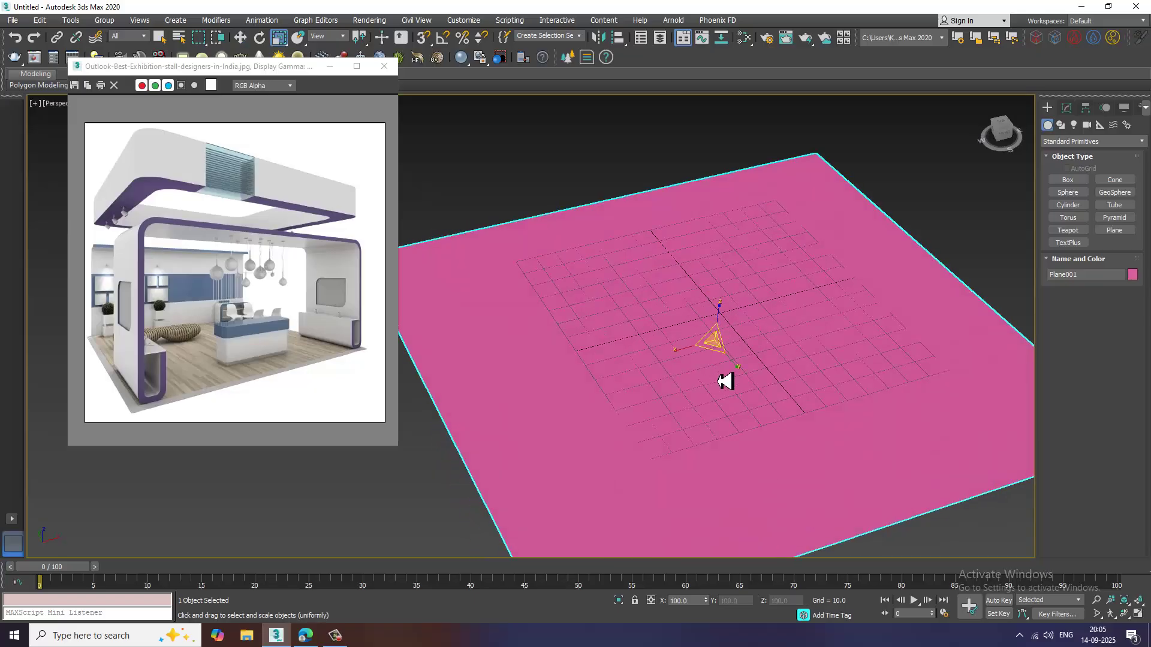
left_click_drag(689, 354, 754, 386)
key("w")
Change the ground plane's object color to light gray from the custom colors.
left_click(1132, 274)
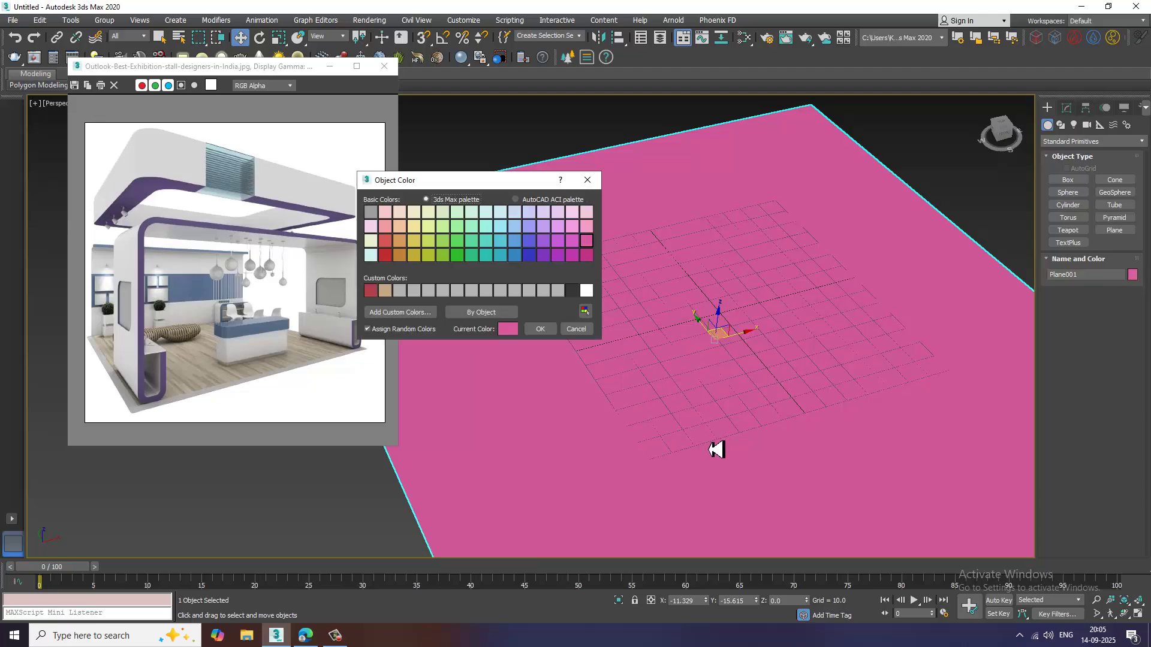
left_click(557, 290)
left_click(544, 329)
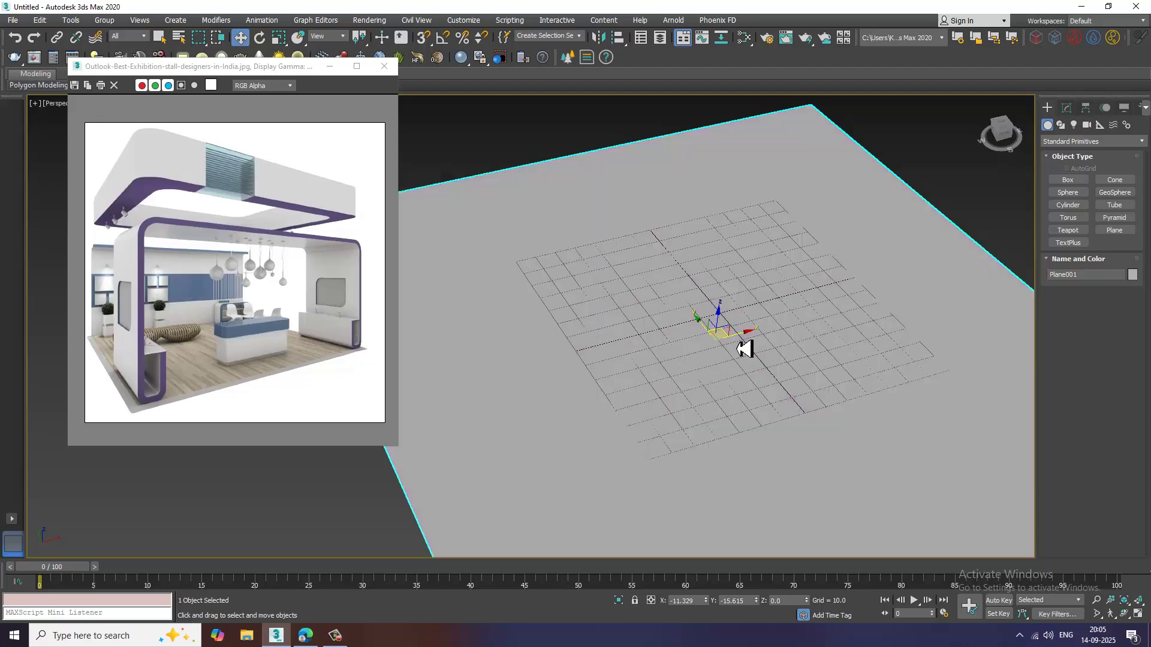
Scale the ground plane along X to about 134.7%.
key("r")
key("r")
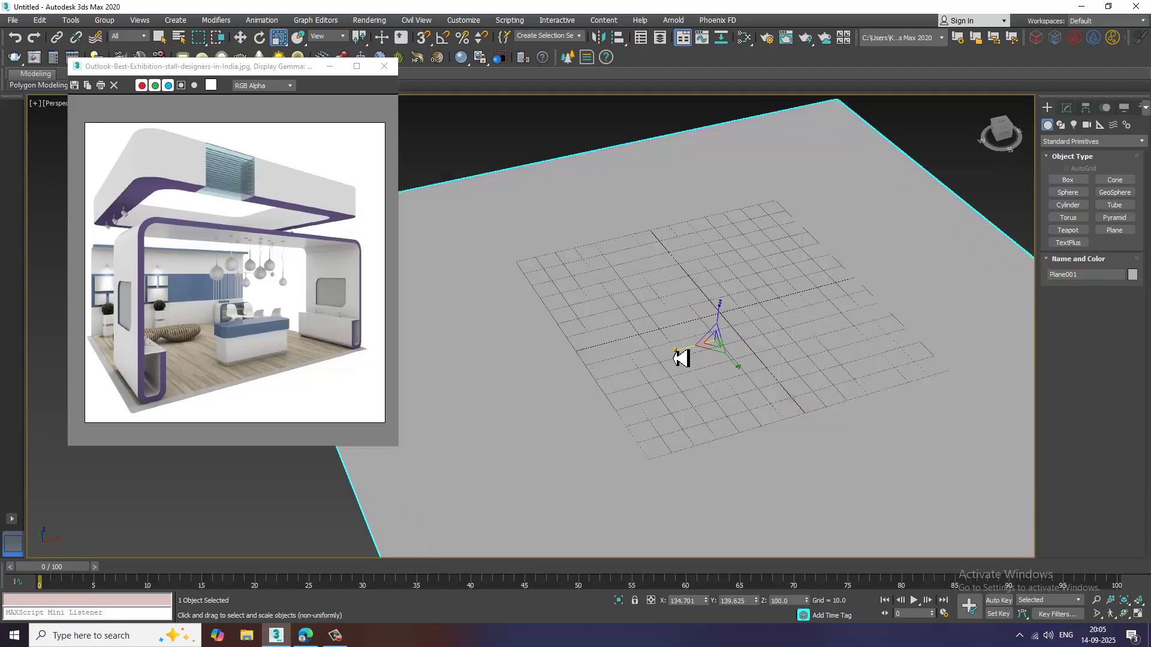
left_click_drag(683, 357, 605, 257)
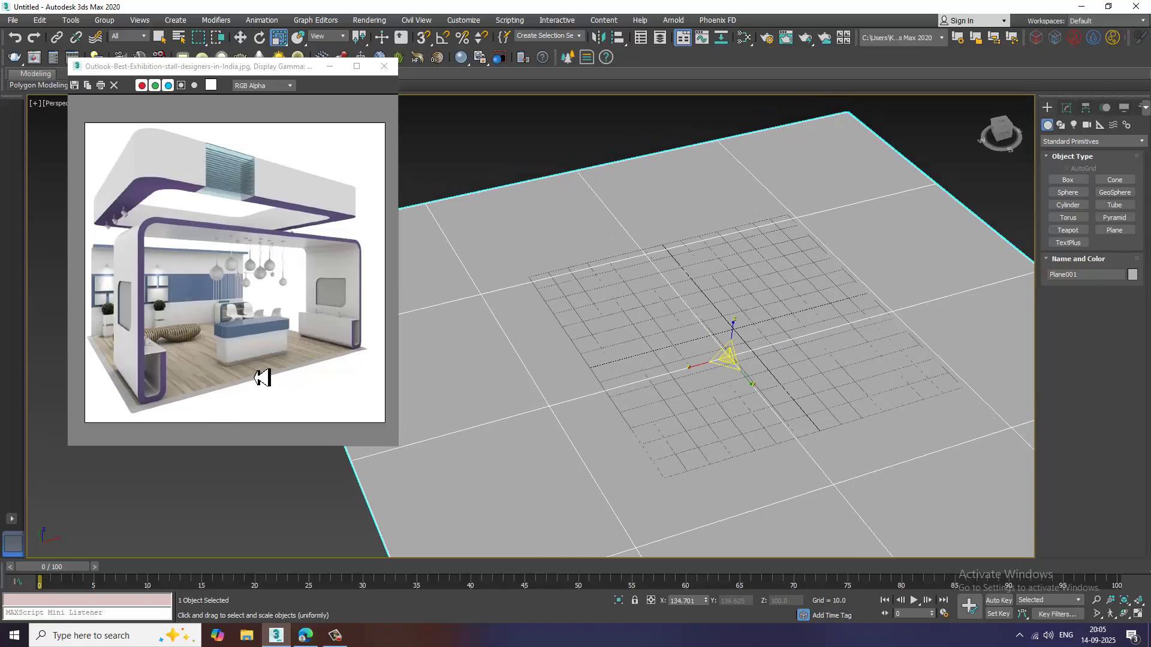
Convert the ground plane to an Editable Poly and select an edge on its near side.
scroll(717, 394, "down", 6)
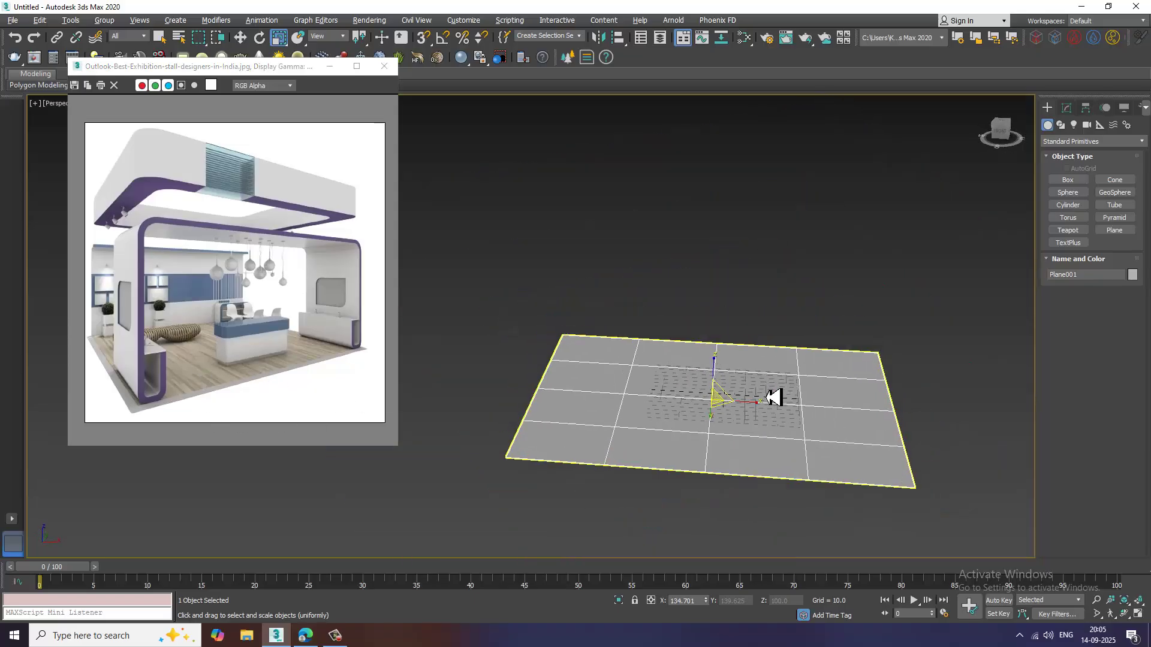
key("alt+w")
key("alt+w")
key("alt+w")
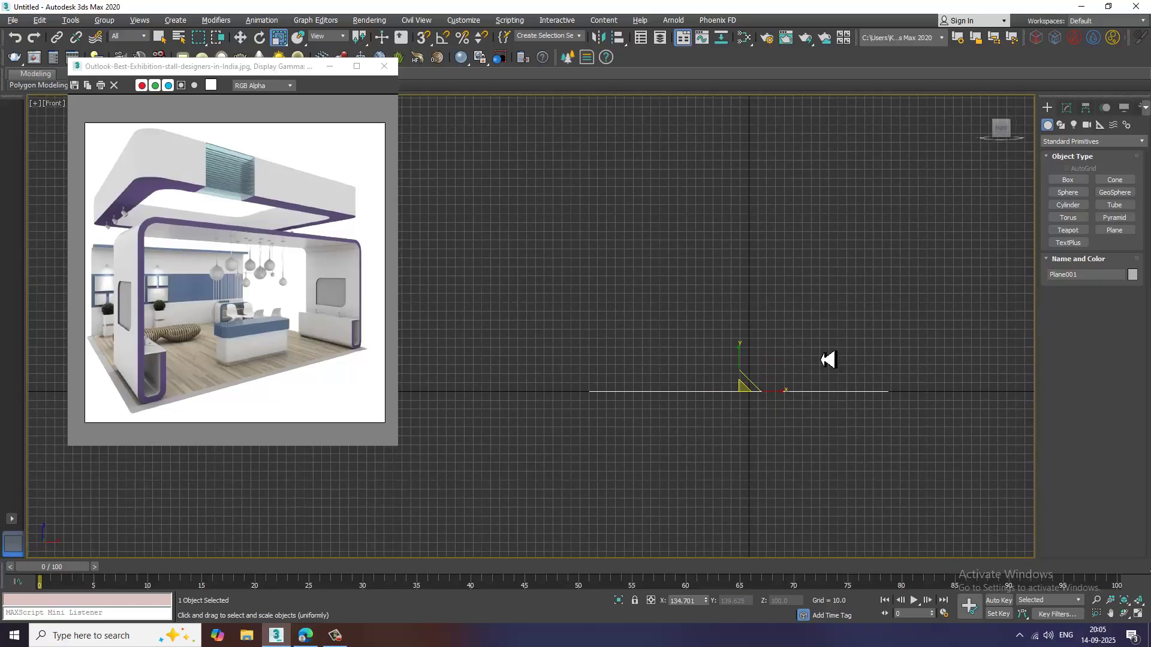
right_click(827, 531)
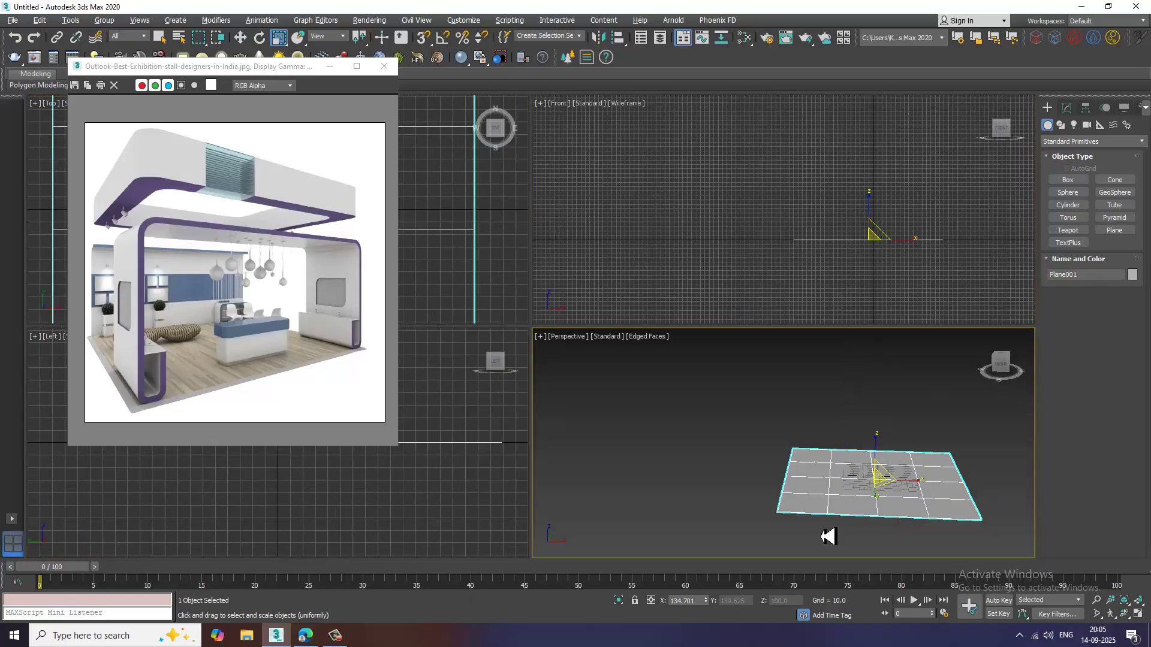
right_click(848, 495)
mouse_move(887, 600)
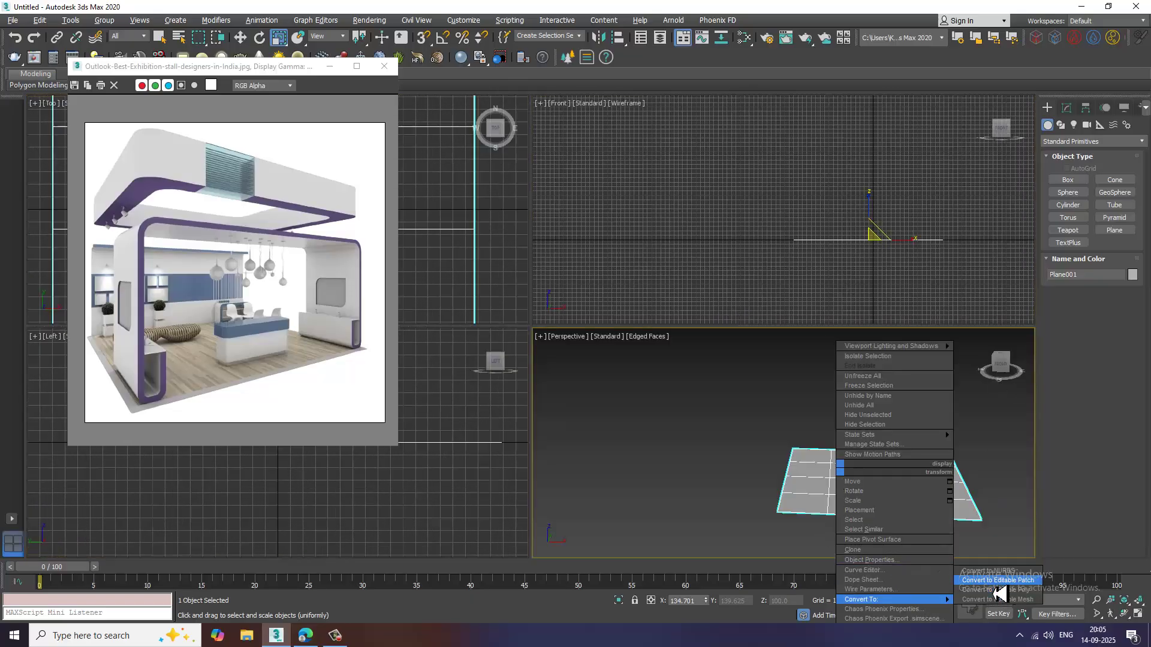
left_click(998, 589)
key("2")
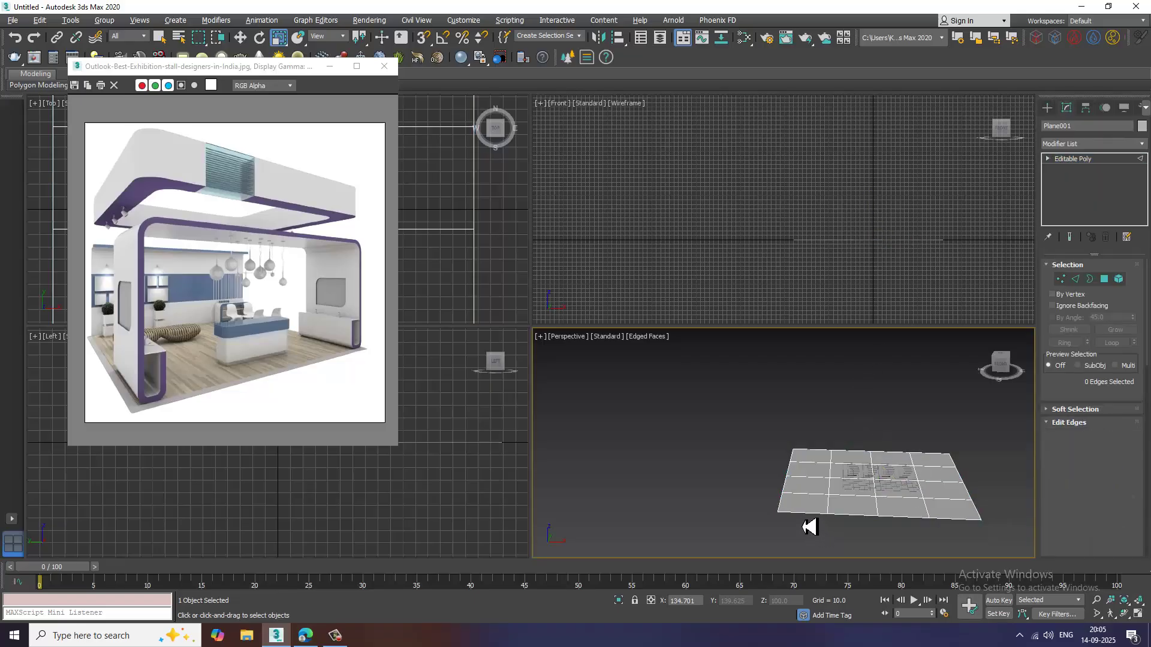
left_click(804, 514)
Maximize the Front view, leave the plane's edge editing and start the Line spline tool.
middle_click_drag(977, 210, 958, 208)
key("alt+w")
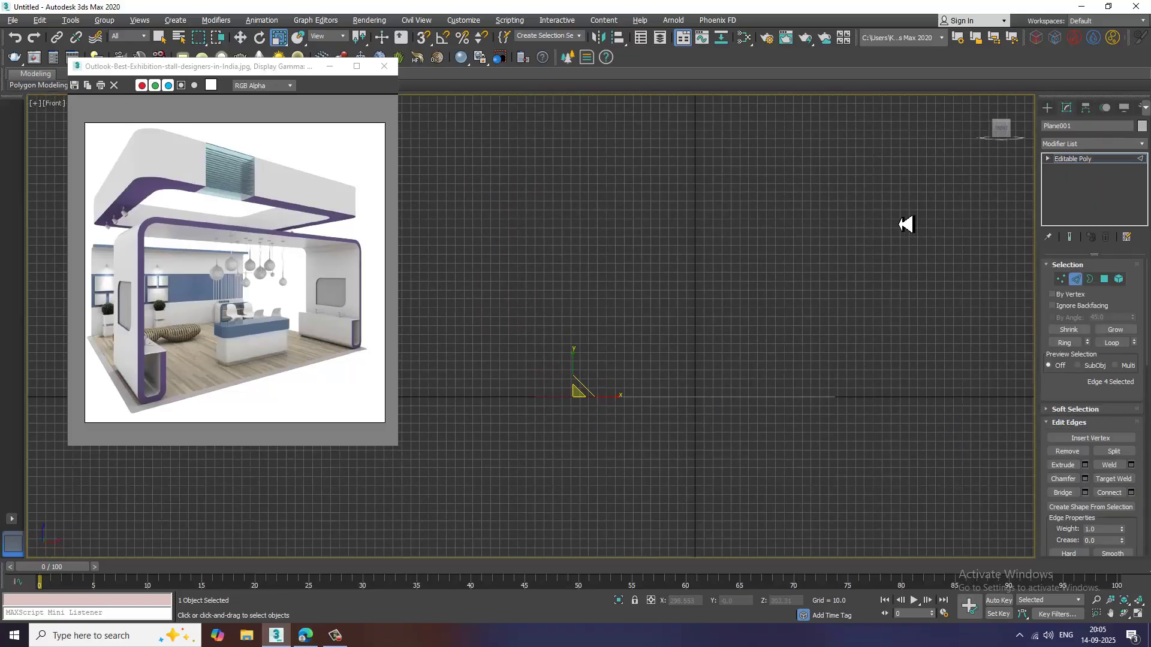
left_click(1051, 110)
left_click(1065, 109)
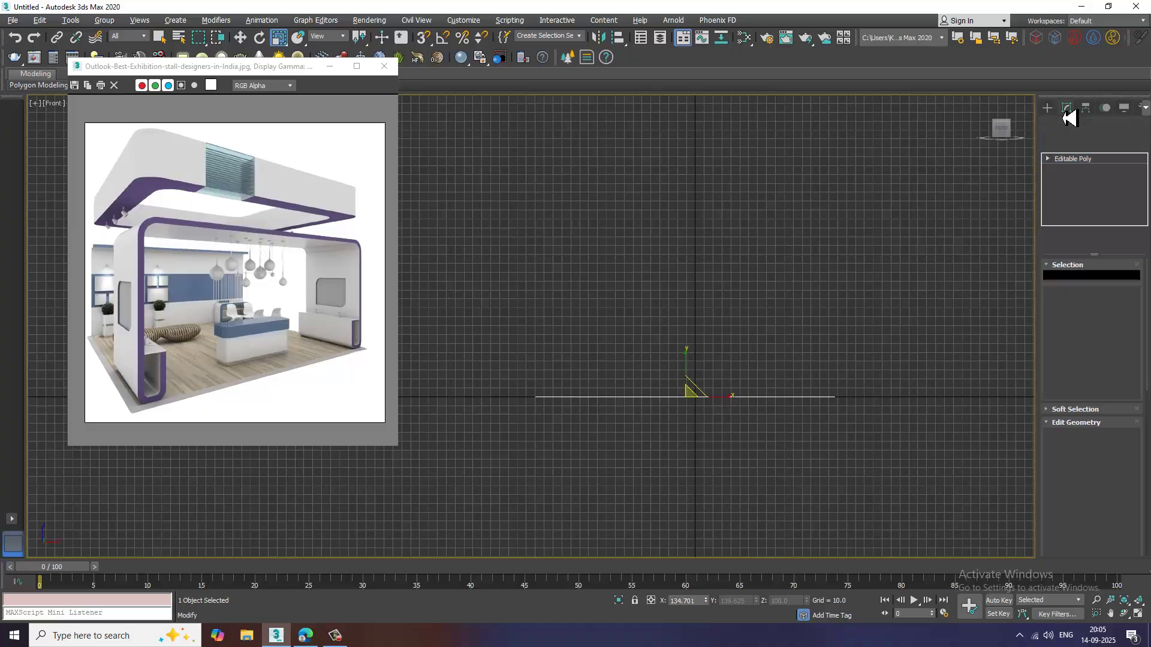
left_click(1047, 109)
left_click(1061, 125)
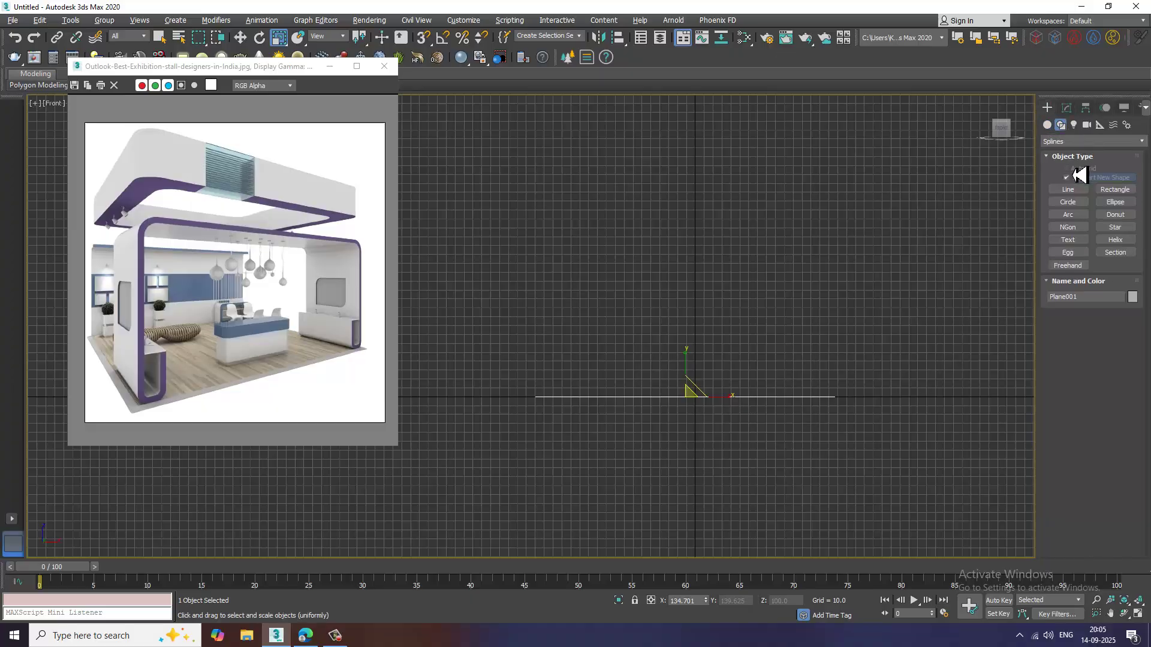
left_click(1068, 189)
middle_click_drag(680, 415, 646, 410)
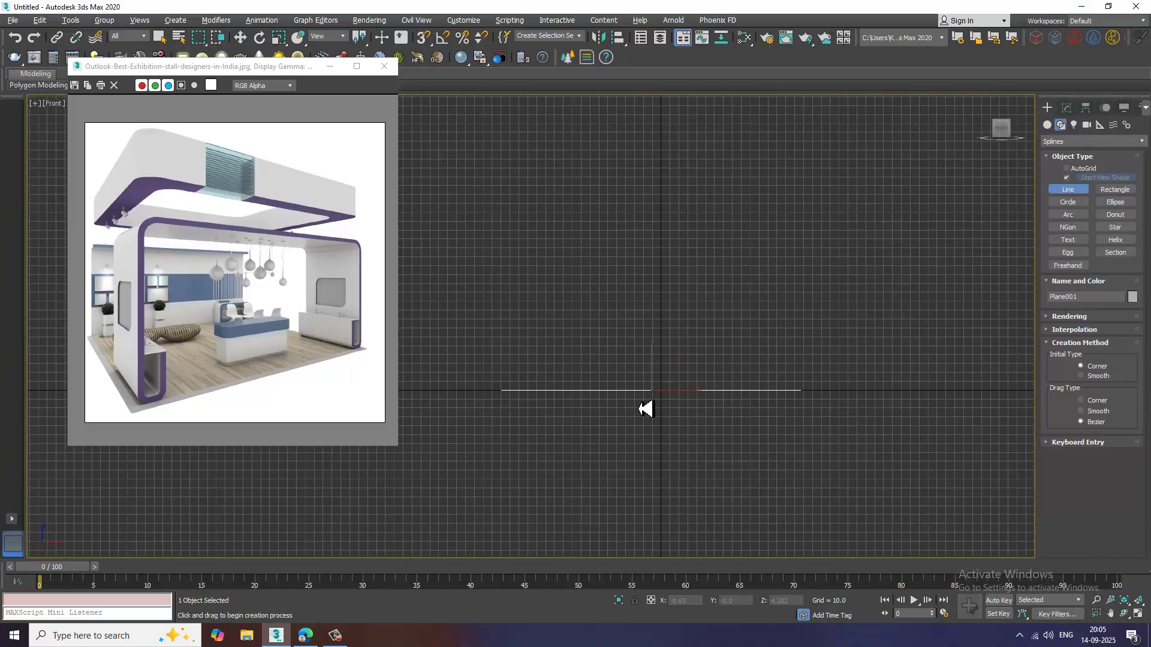
left_click(503, 390)
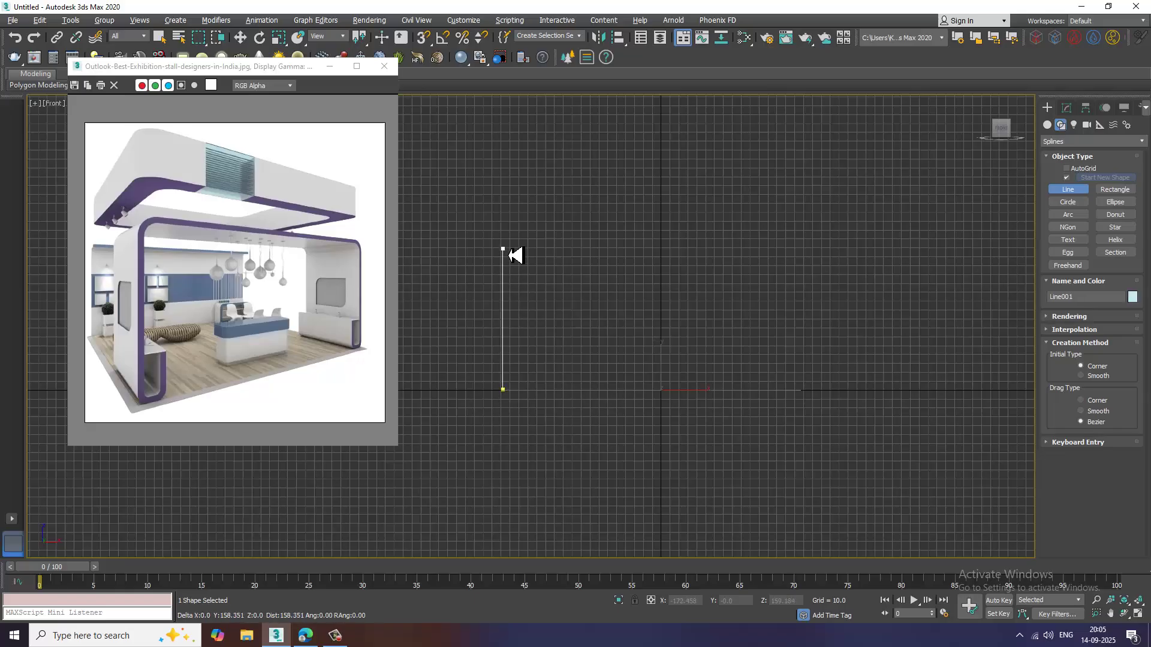
left_click(503, 231)
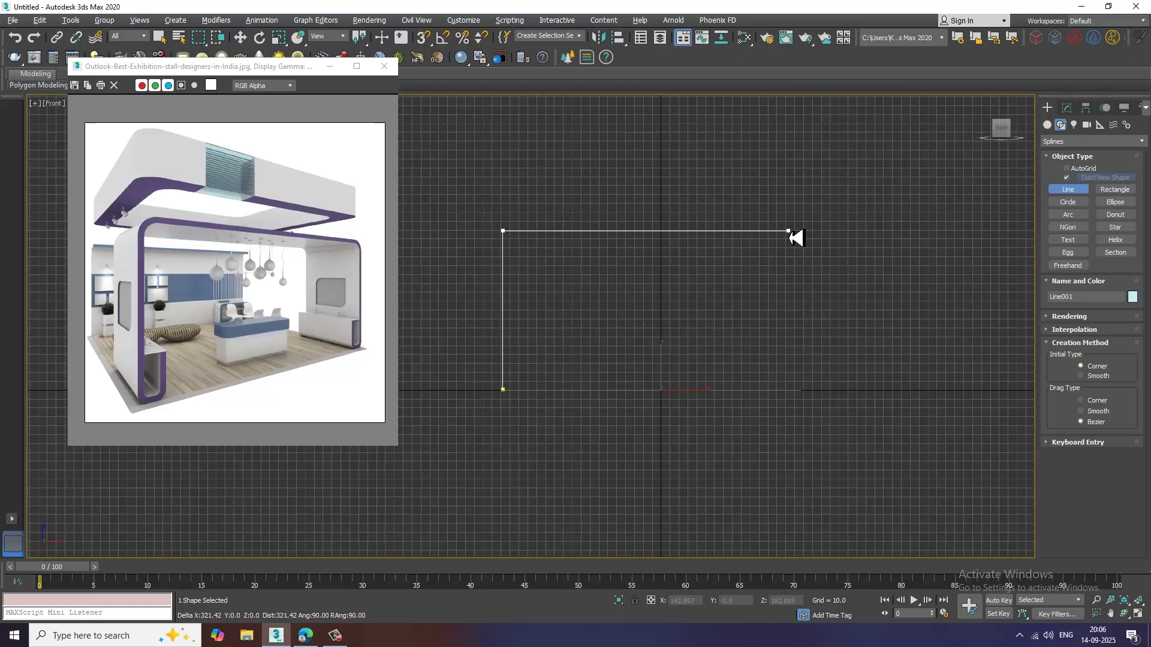
key("BackSpace")
right_click(508, 360)
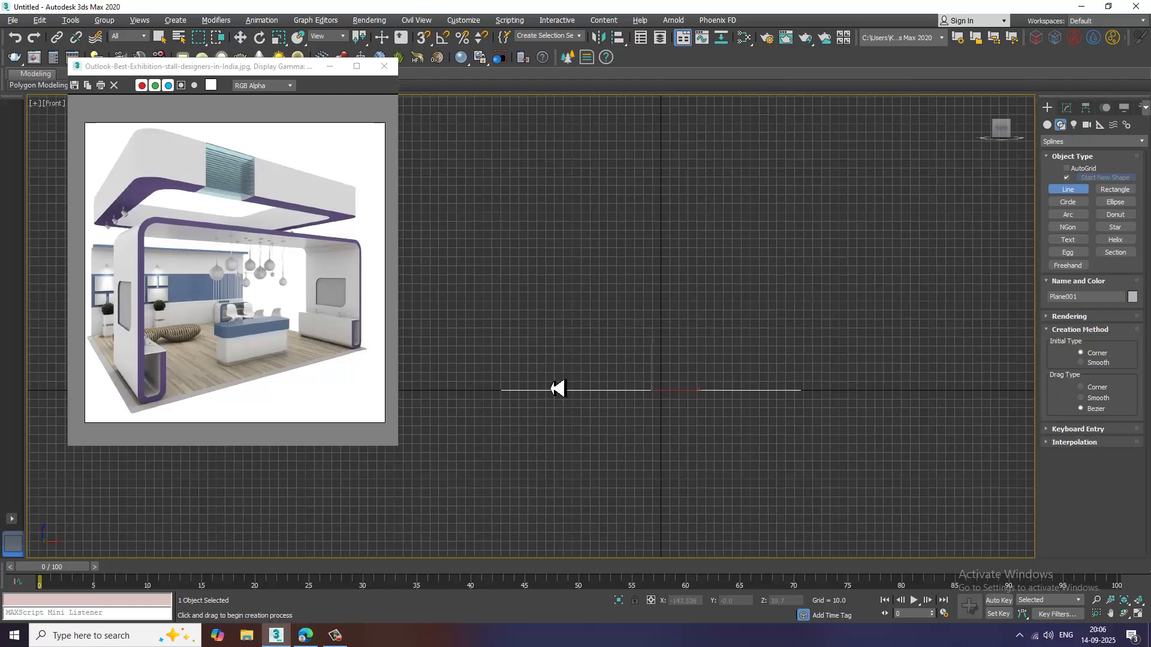
Draw the left half of the stall frame as an open right-angled line, with a bench box, a 221-unit upright and a 181-unit top.
left_click(522, 325)
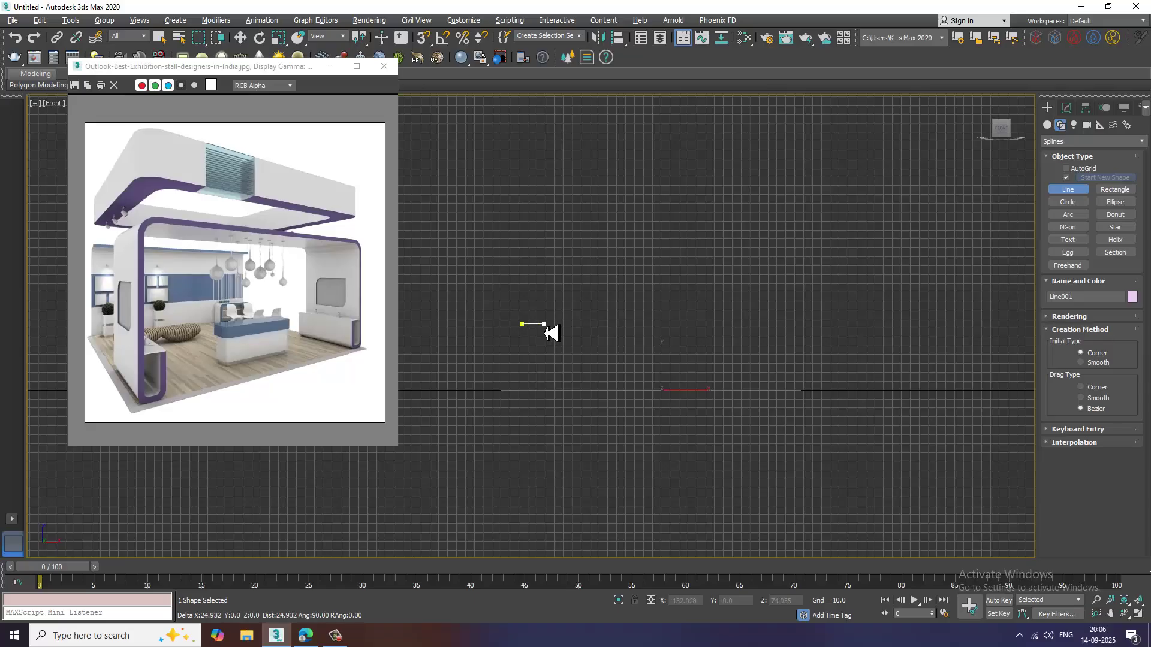
left_click(565, 393, "shift")
left_click(509, 393, "shift")
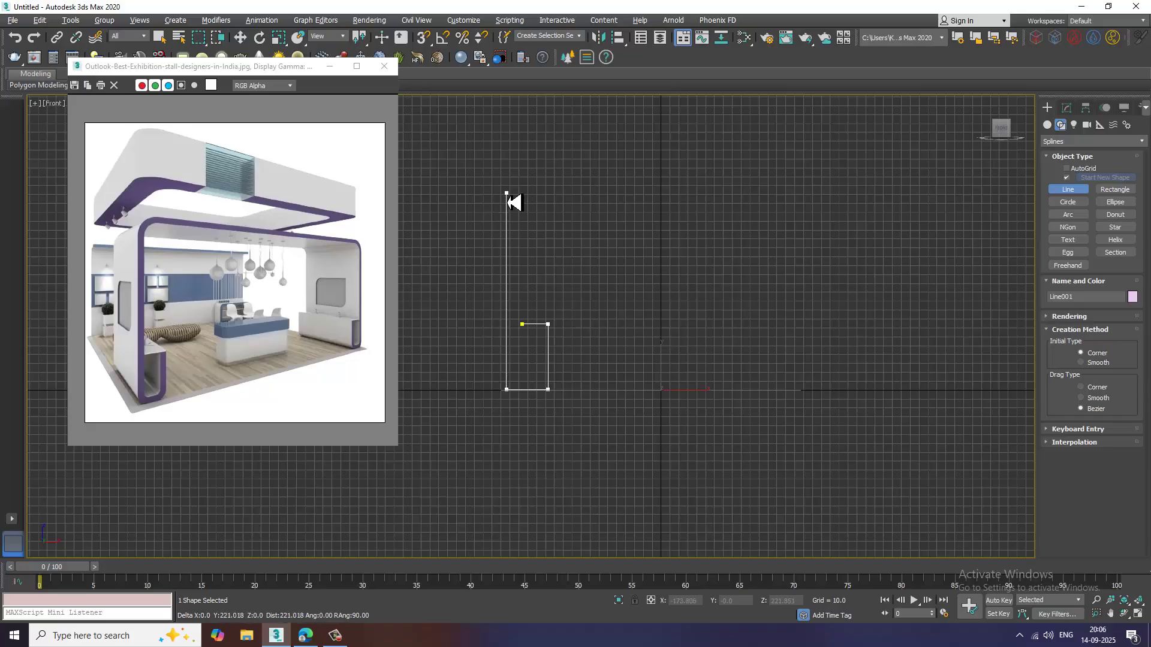
left_click(507, 193)
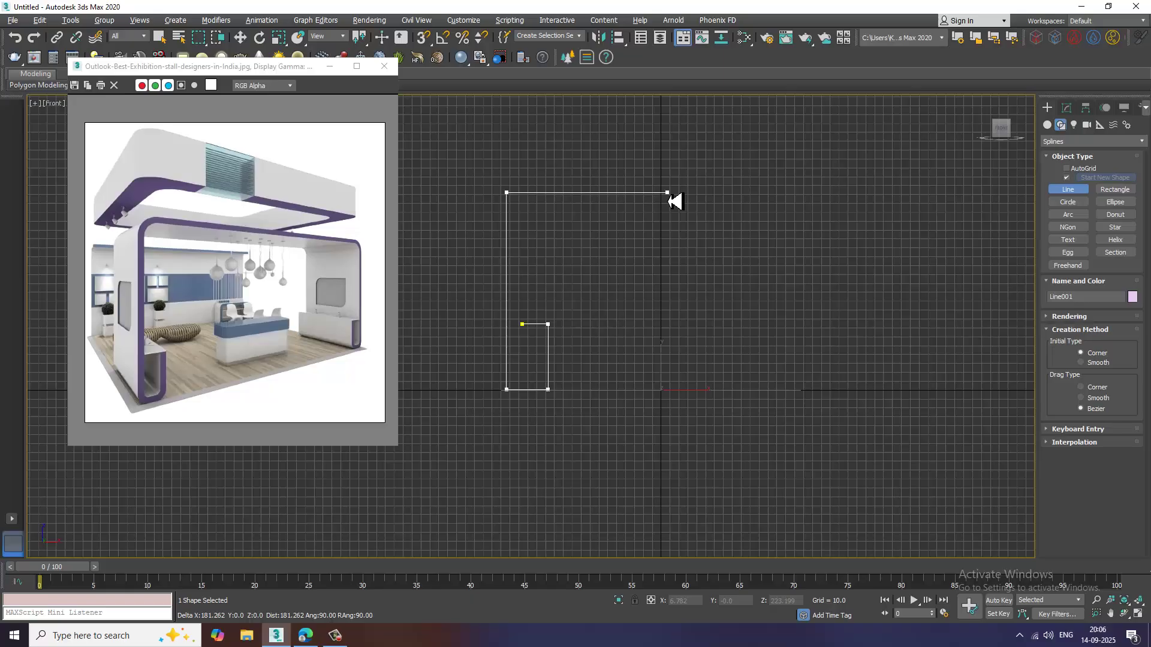
left_click(667, 192)
right_click(667, 193)
right_click(667, 192)
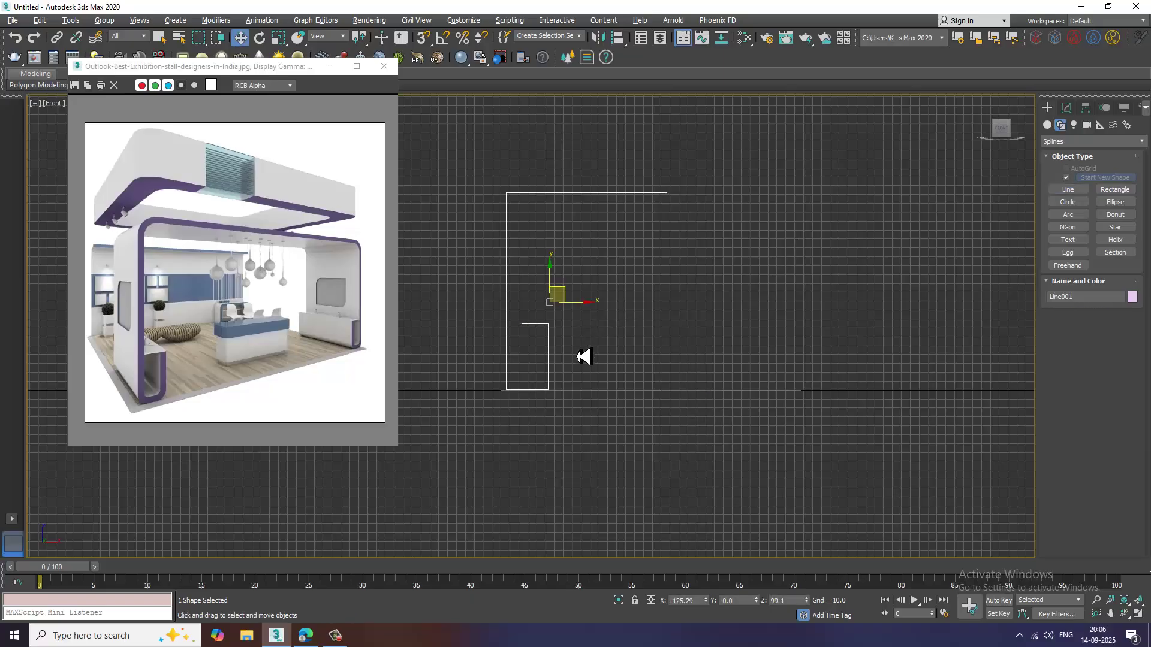
Narrow the bench part of the frame line by moving its three inner vertices toward the upright.
key("1")
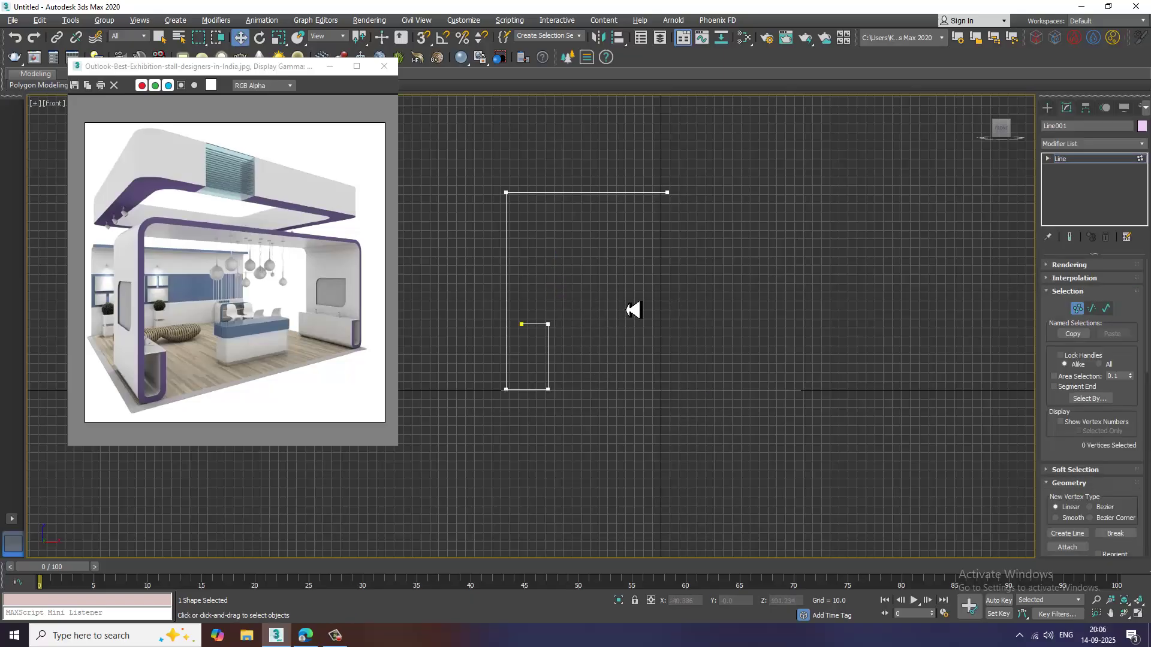
left_click_drag(631, 307, 516, 422)
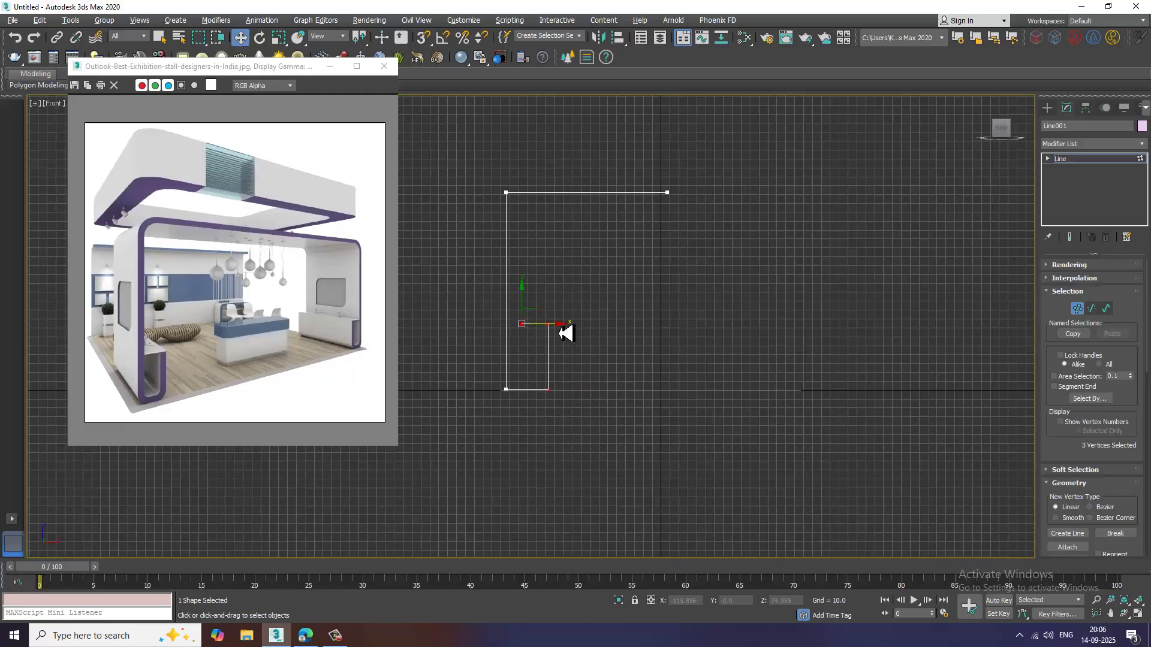
left_click_drag(564, 333, 554, 333)
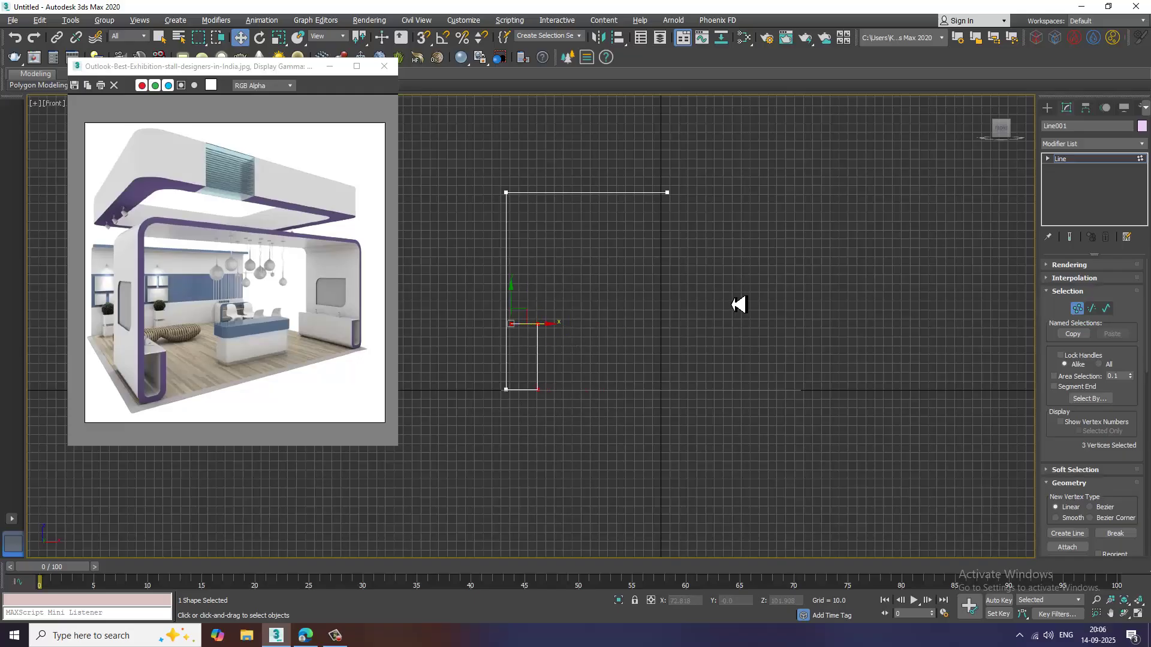
Lengthen the frame line's top segment by moving its end vertex along X to about 43.4, then leave vertex editing.
scroll(721, 342, "down", 5)
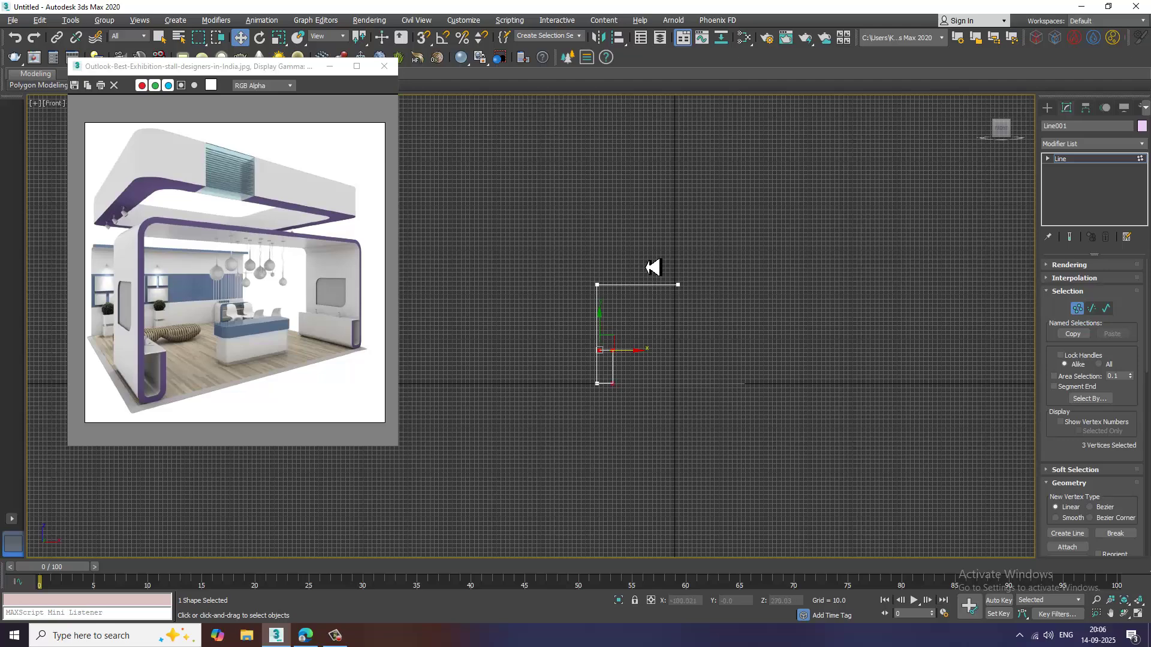
left_click_drag(652, 264, 722, 275)
scroll(705, 306, "up", 5)
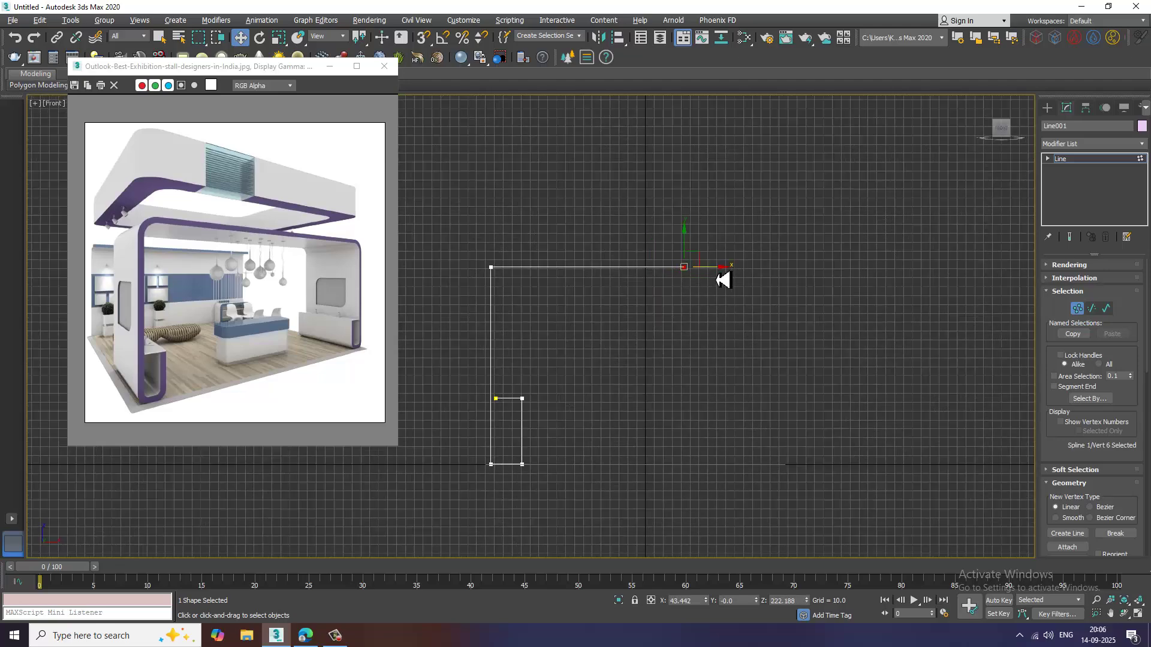
left_click(1097, 158)
Widen the ground plane along X and move it to about X 6.25 under the frame line.
scroll(841, 336, "down", 2)
left_click_drag(732, 416, 768, 488)
key("r")
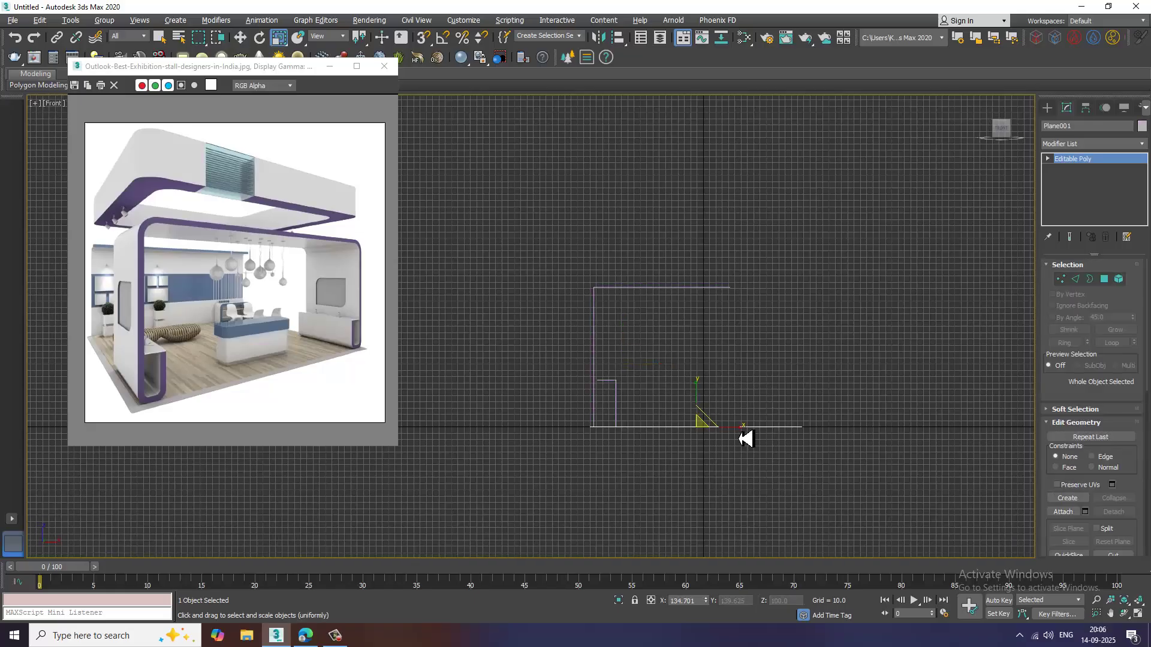
scroll(751, 436, "up", 3)
key("w")
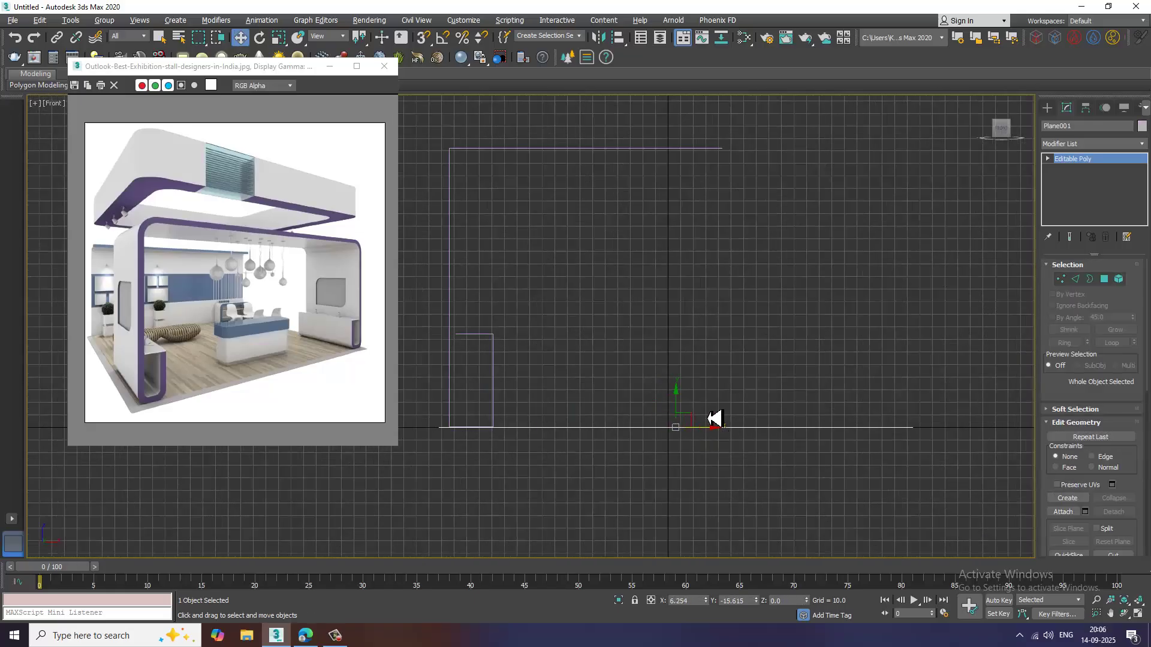
left_click(640, 173)
left_click(634, 151)
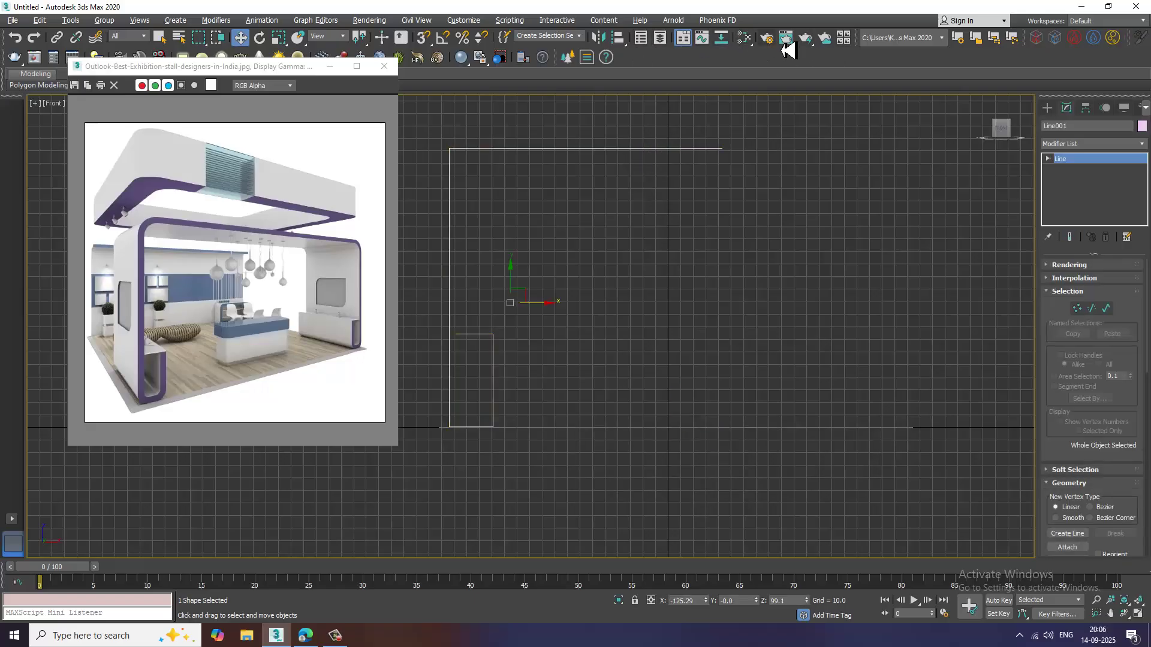
left_click(599, 38)
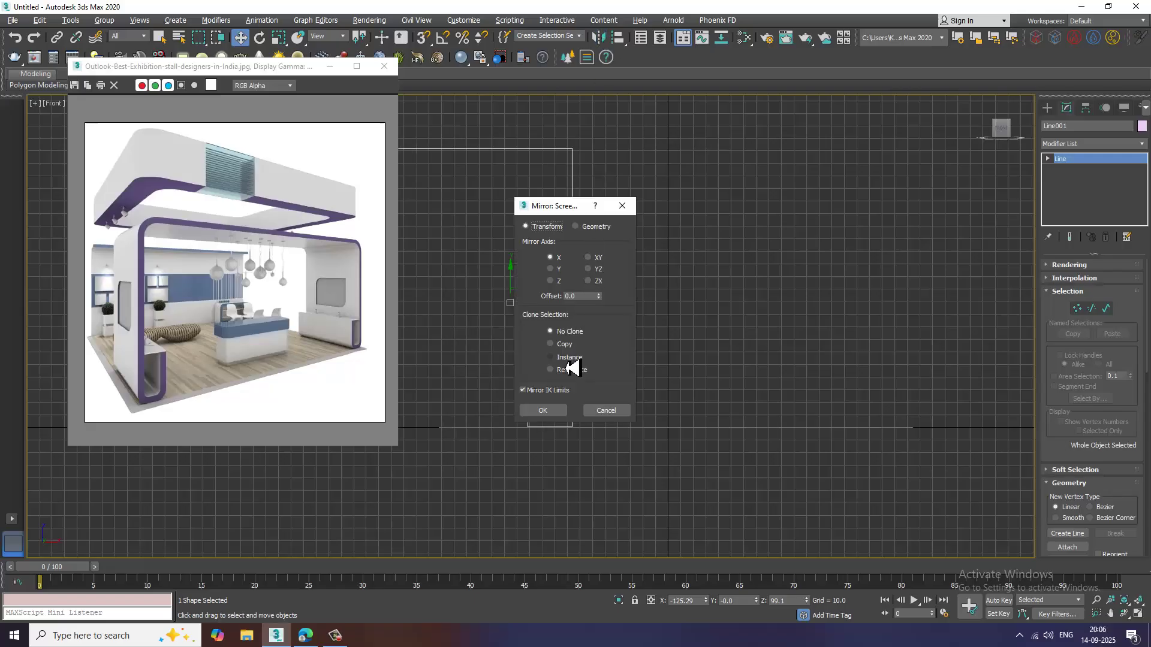
left_click(550, 344)
left_click(551, 269)
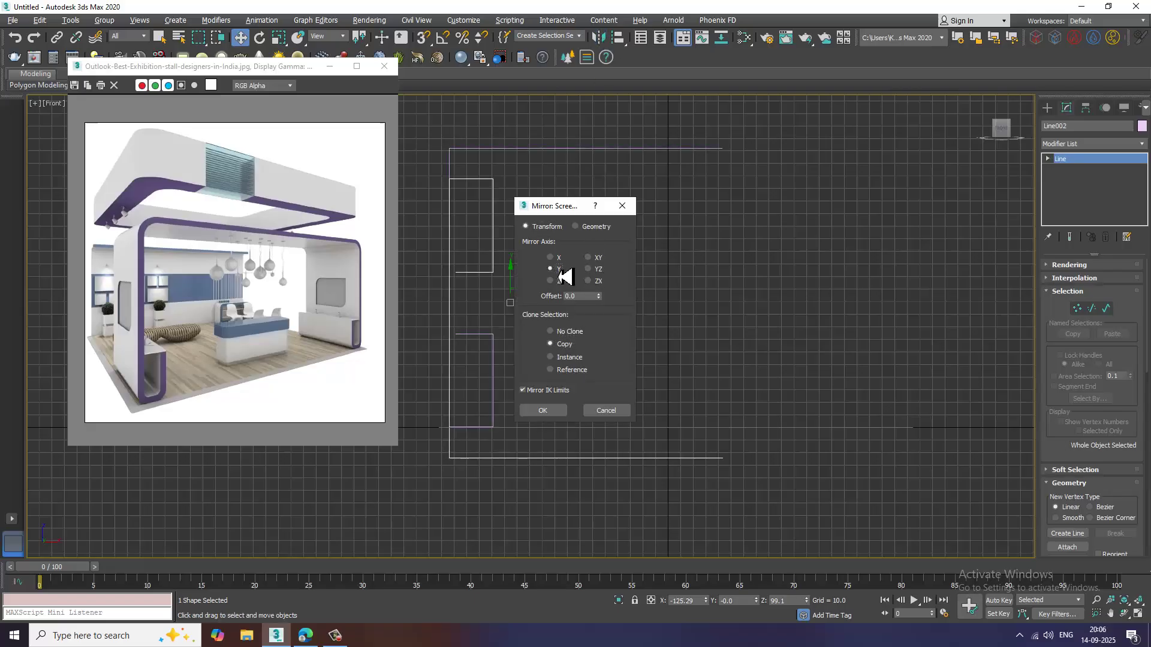
left_click(543, 411)
left_click_drag(549, 308, 751, 319)
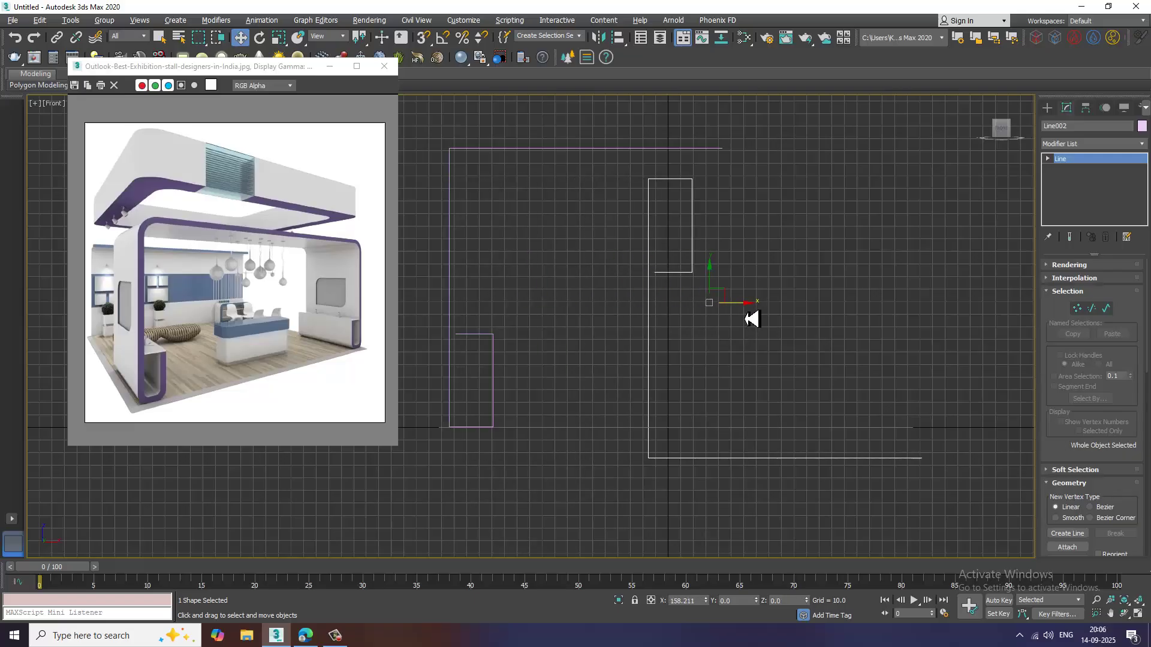
key("Delete")
Mirror the frame line along X as a copy and move it to about X 208.7 so the top segments meet.
left_click(501, 334)
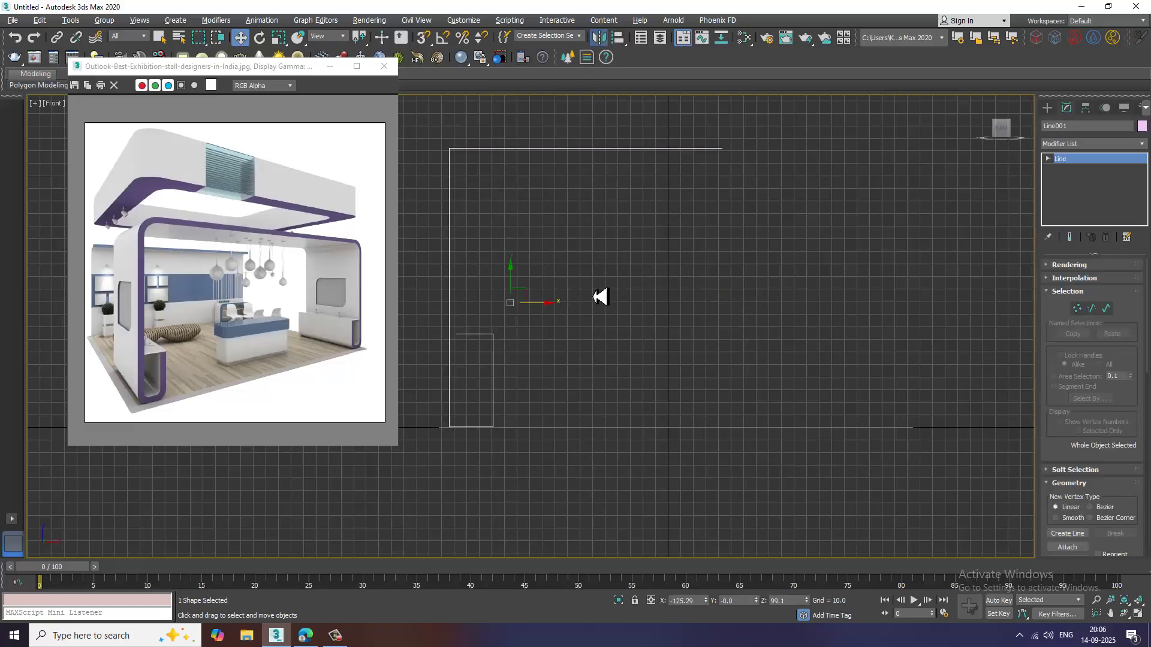
left_click(556, 258)
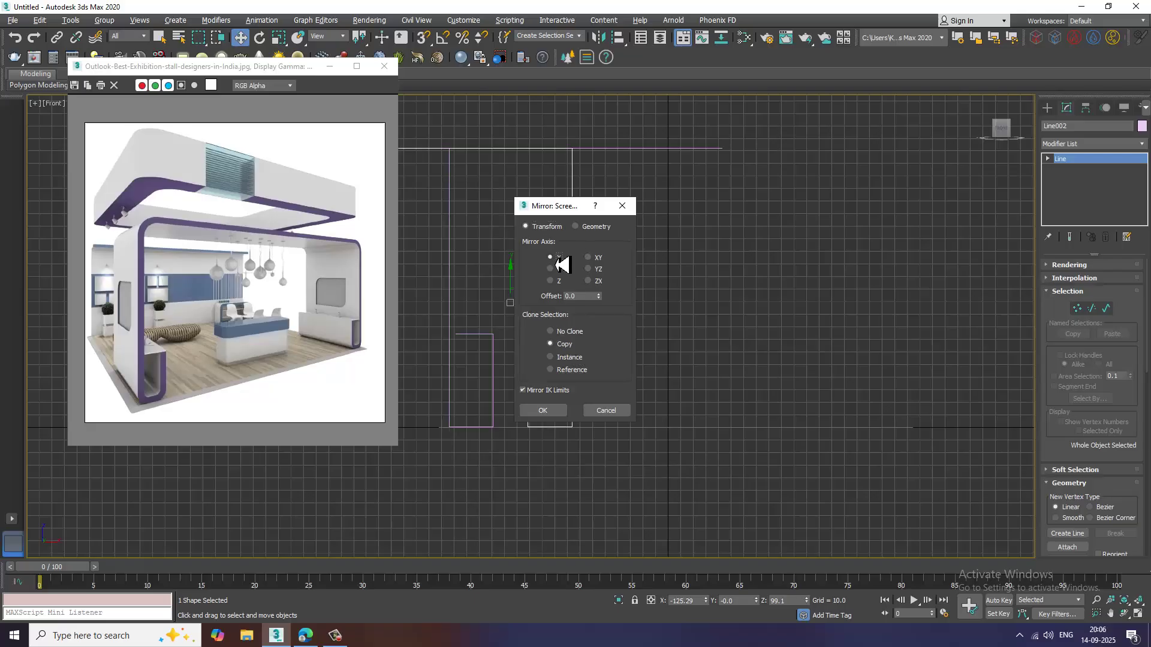
key("Return")
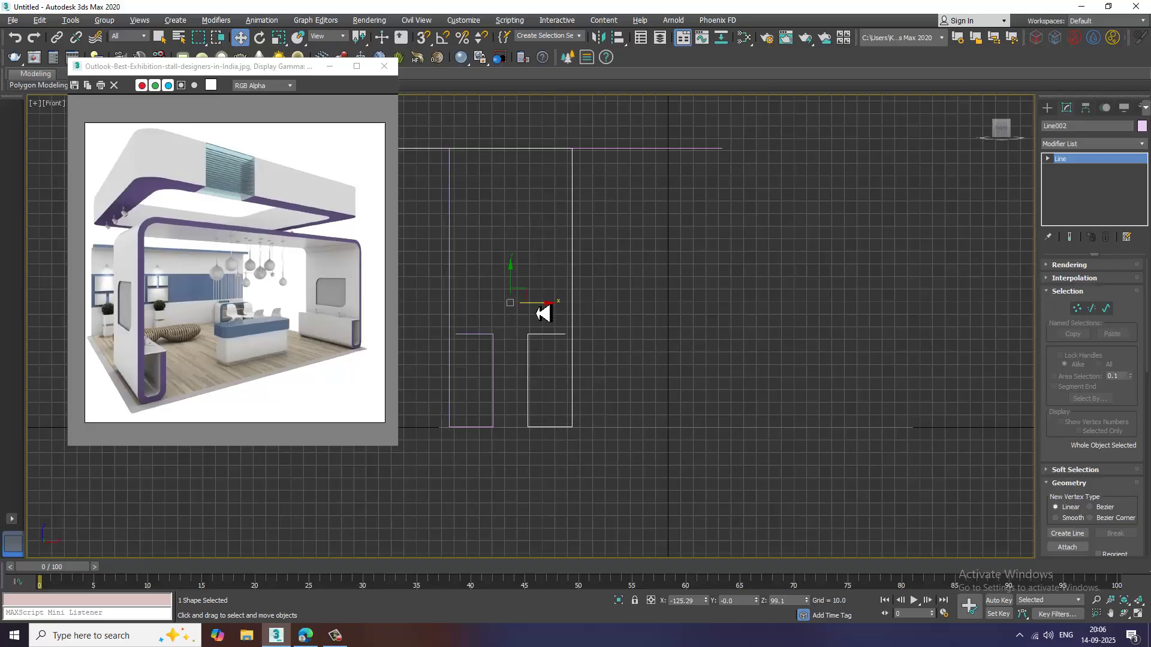
left_click_drag(542, 313, 964, 342)
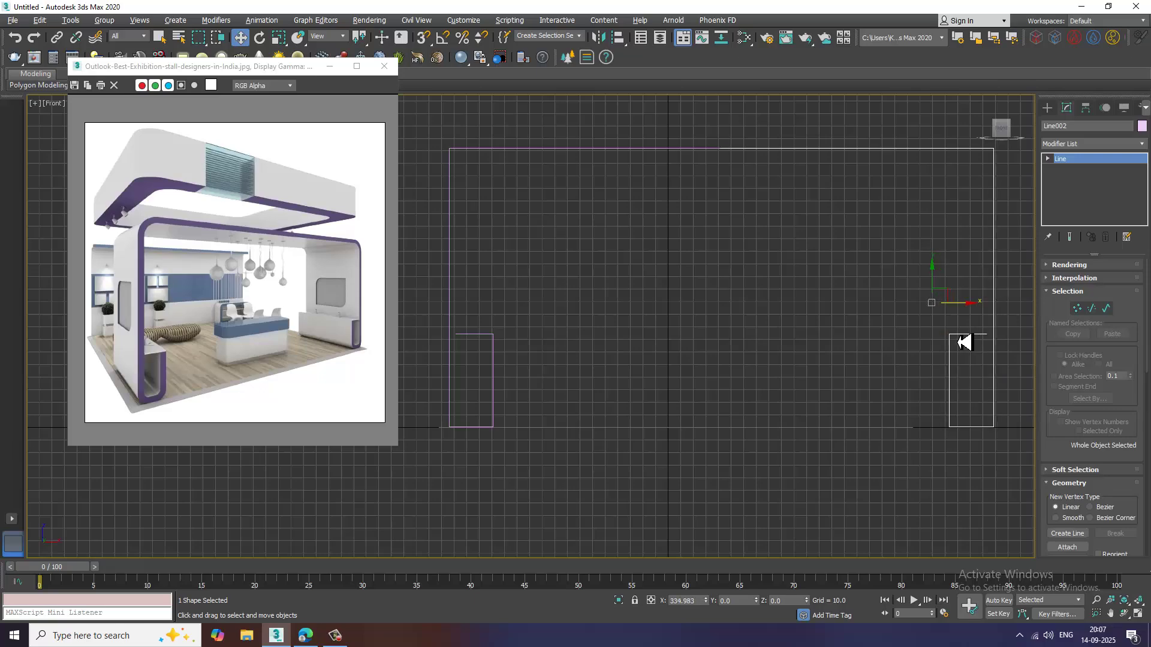
Widen the ground plane along X and move it to about X 35.2 so it extends past both frame halves.
scroll(782, 336, "down", 2)
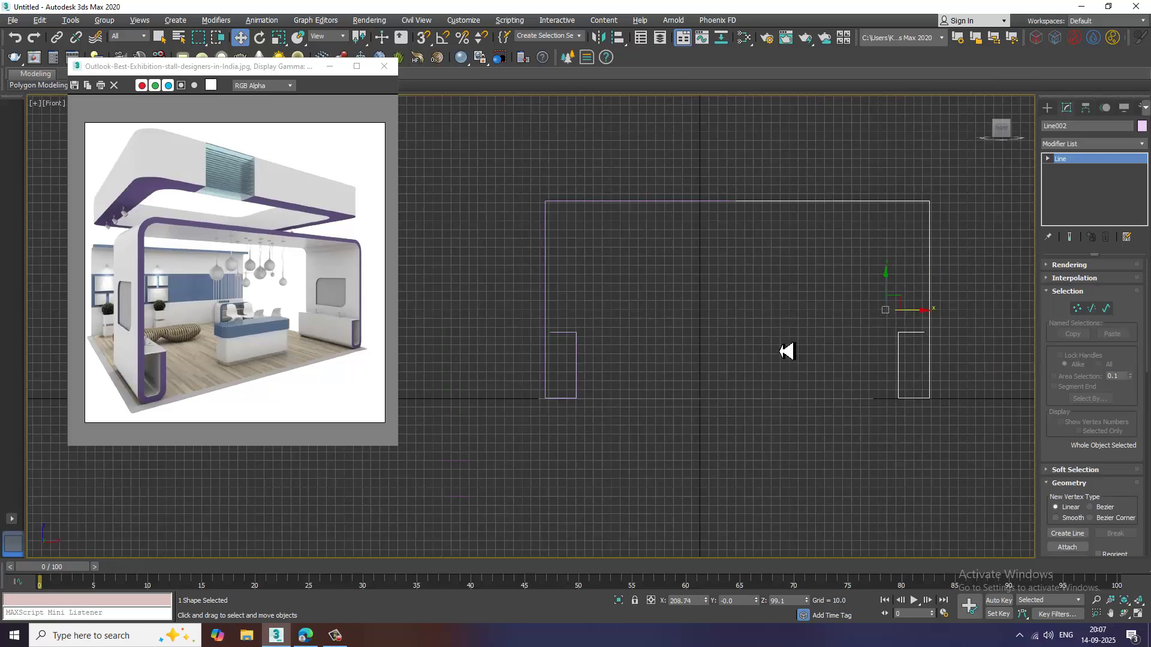
middle_click_drag(847, 354, 832, 398)
key("alt+w")
middle_click(833, 486)
key("alt+w")
middle_click_drag(848, 304, 836, 307)
key("alt+w")
key("alt+w")
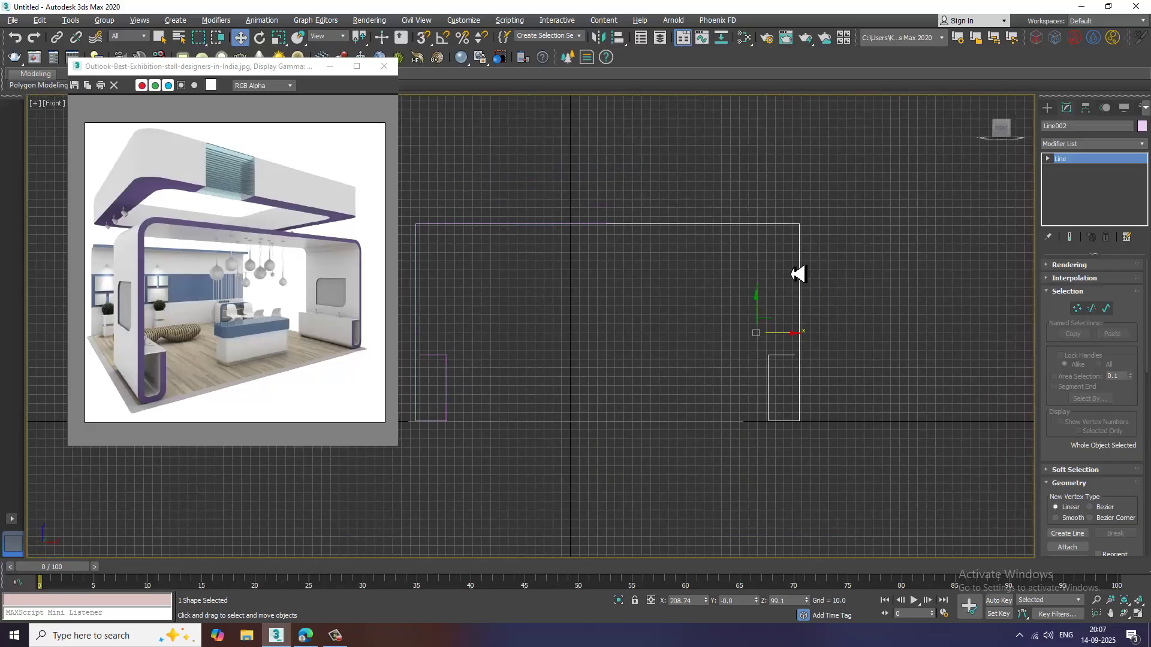
left_click_drag(725, 468, 725, 469)
key("r")
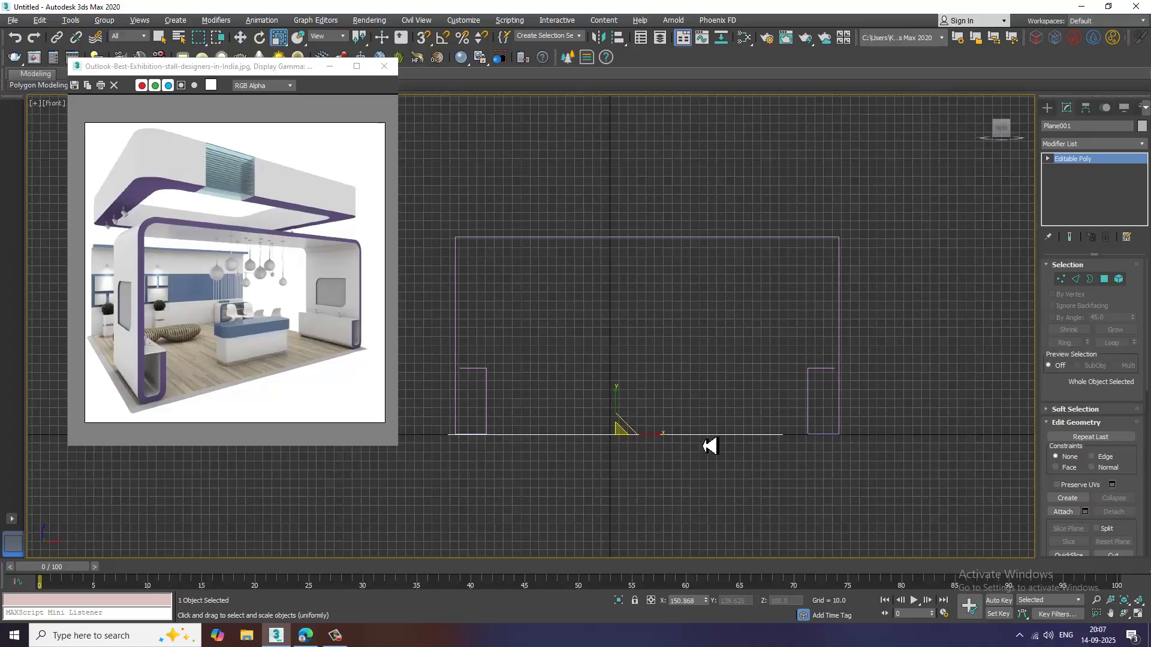
left_click_drag(660, 435, 676, 438)
key("w")
Stretch the ground plane along Y and move it back to about Y 195 behind the frame line.
key("alt+w")
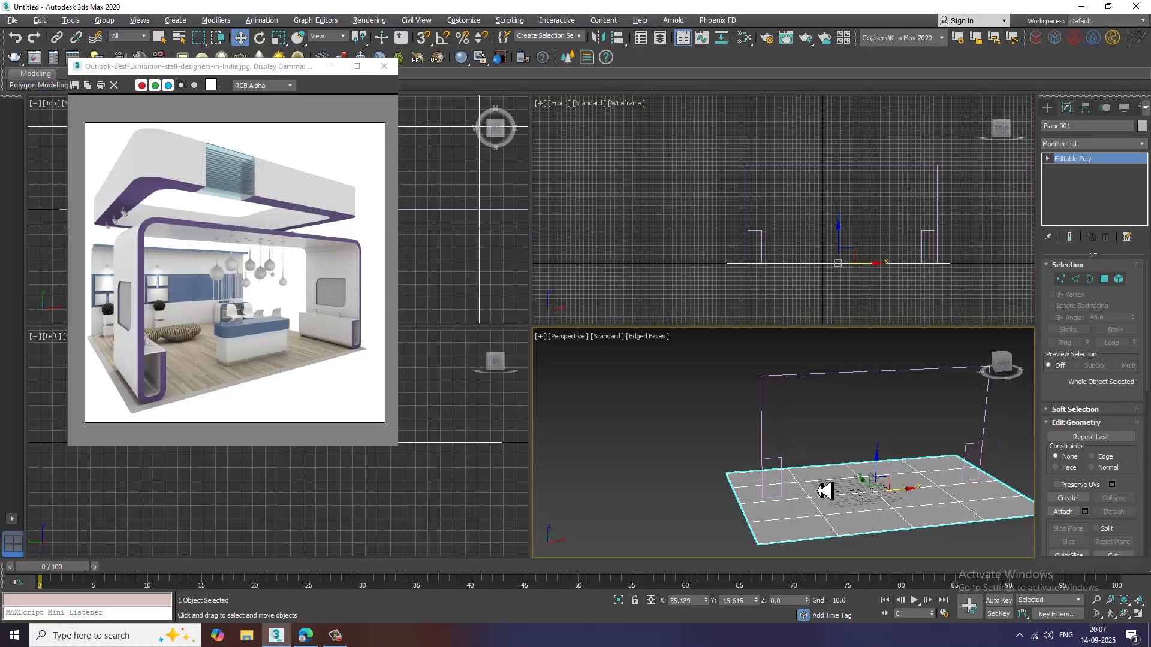
key("alt+w")
key("r")
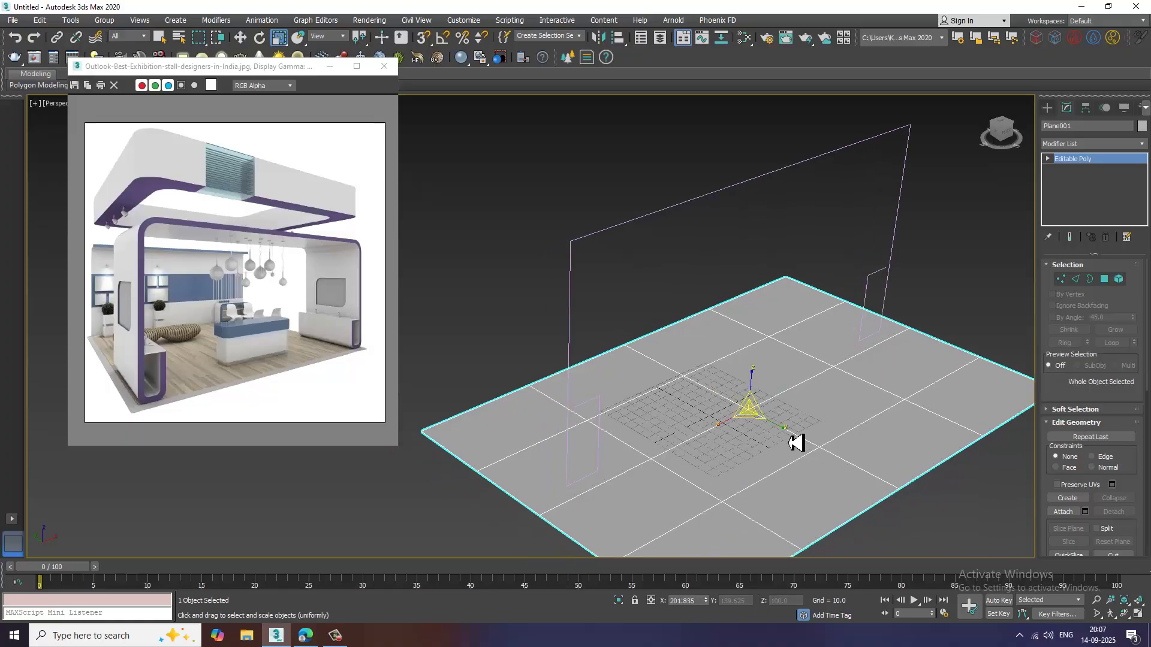
left_click_drag(786, 434, 798, 440)
key("w")
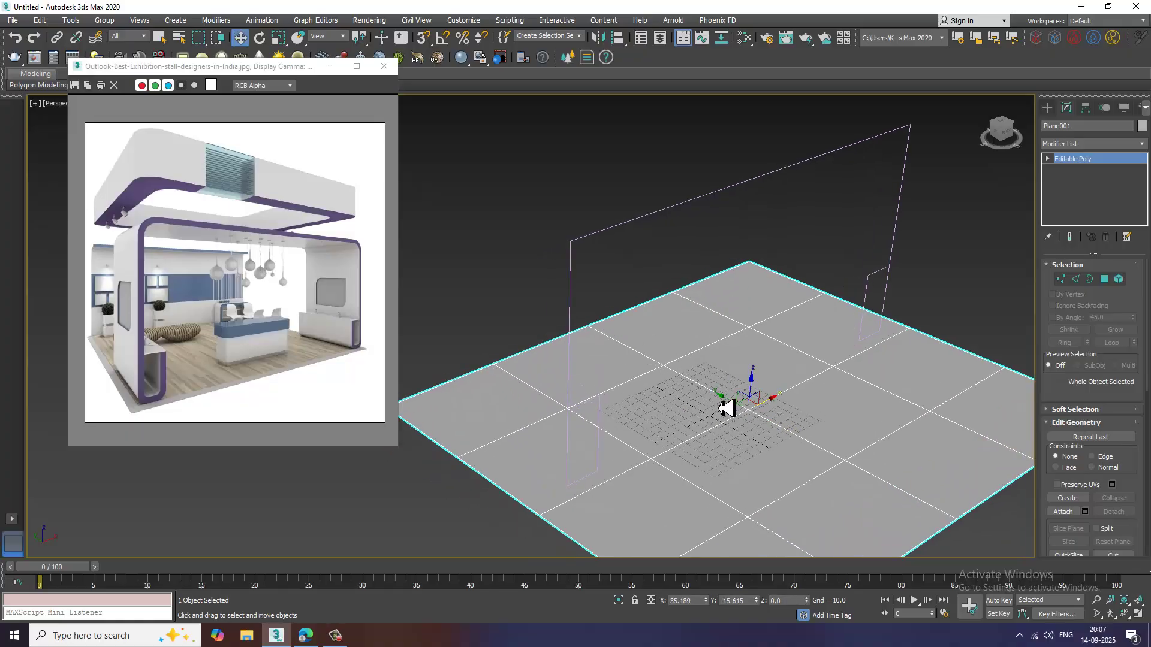
left_click_drag(727, 402, 573, 313)
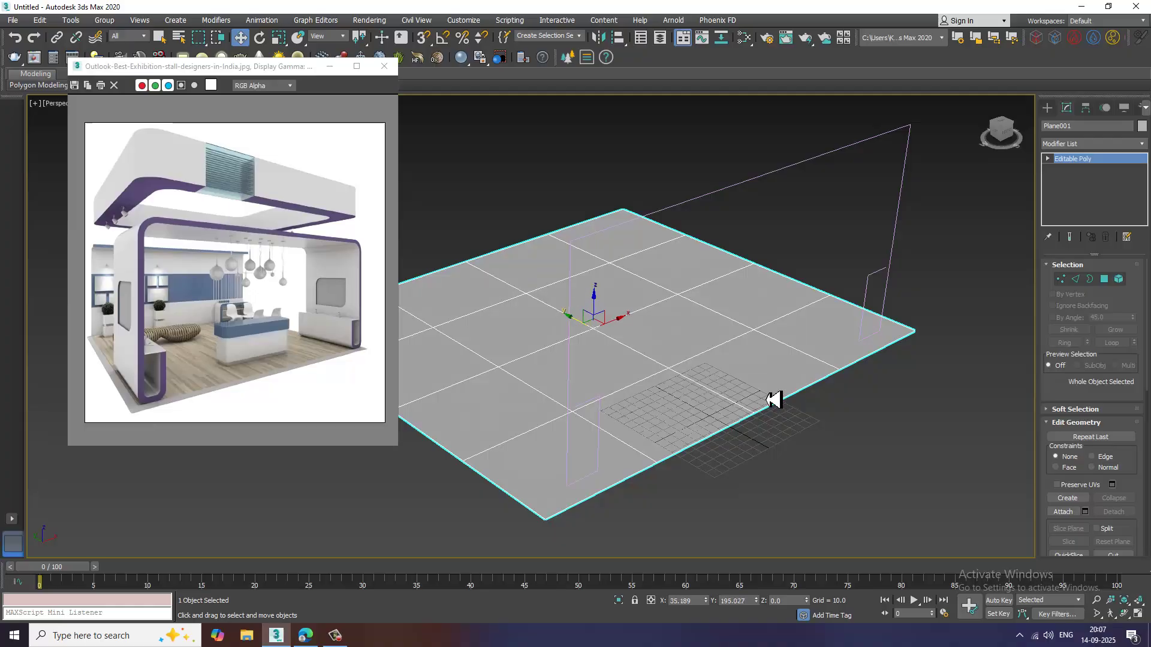
Attach the original left frame line to the mirrored right half to make one shape.
key("alt+w")
middle_click_drag(861, 411, 835, 410)
middle_click_drag(867, 274, 825, 271)
key("alt+w")
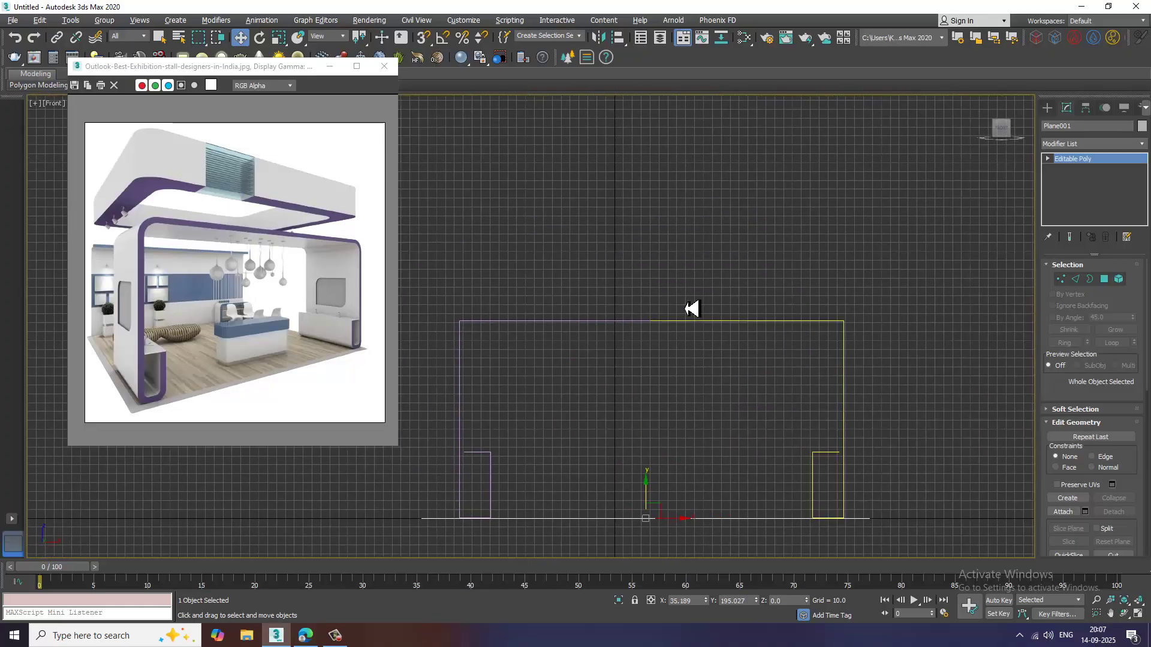
left_click(727, 322)
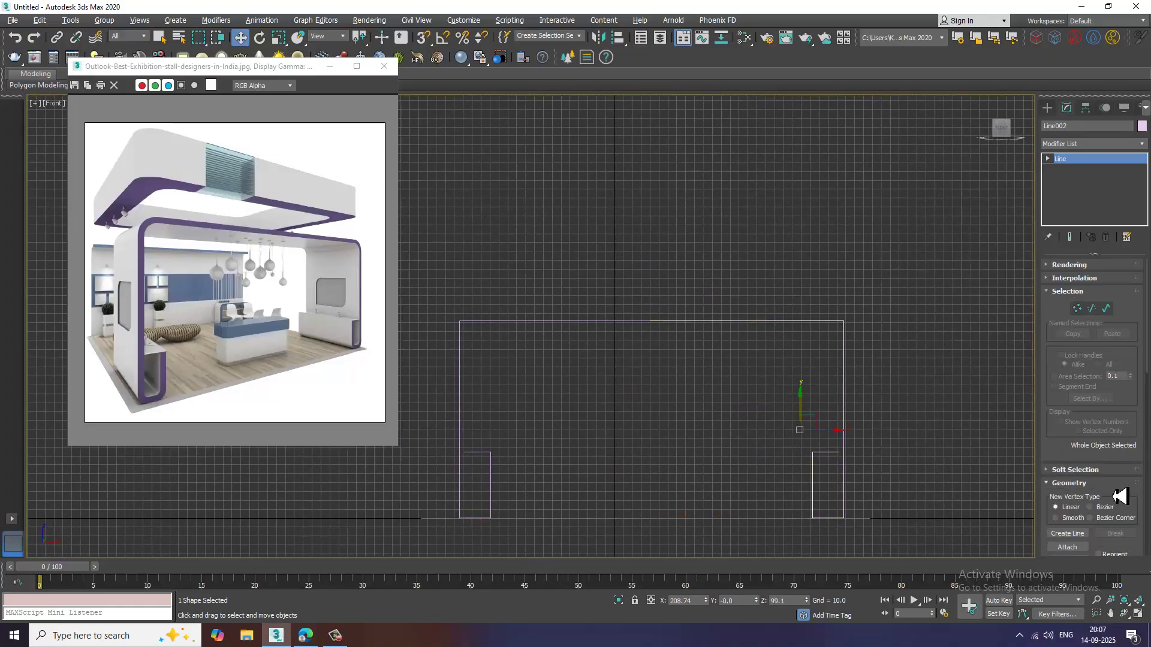
left_click(1070, 547)
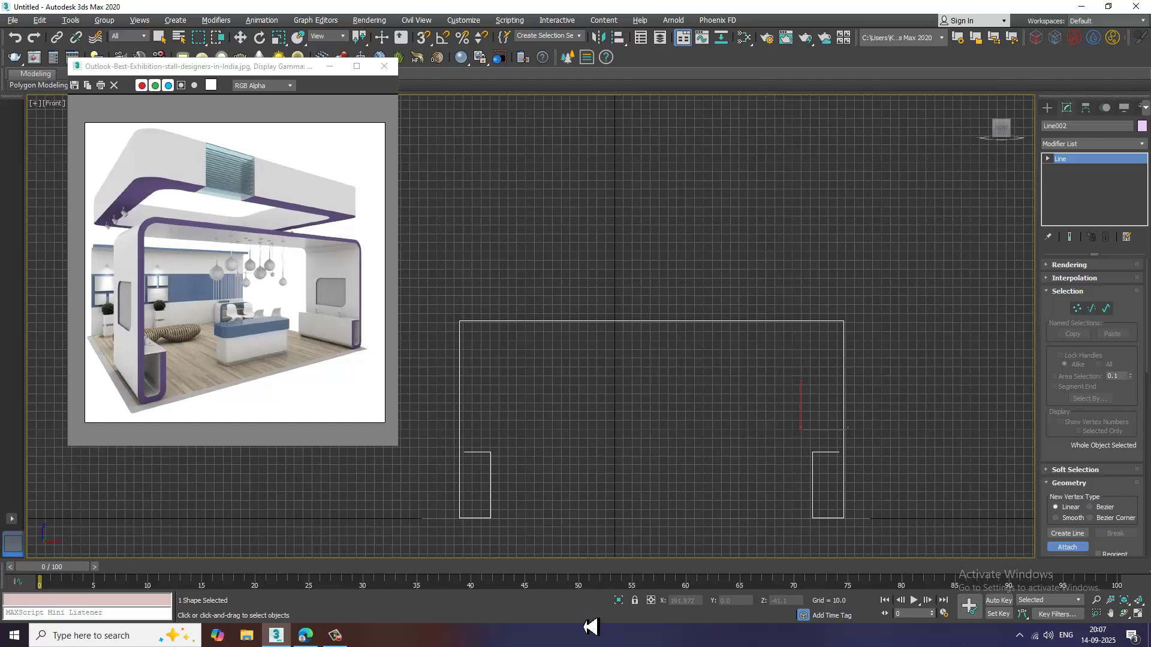
left_click(335, 636)
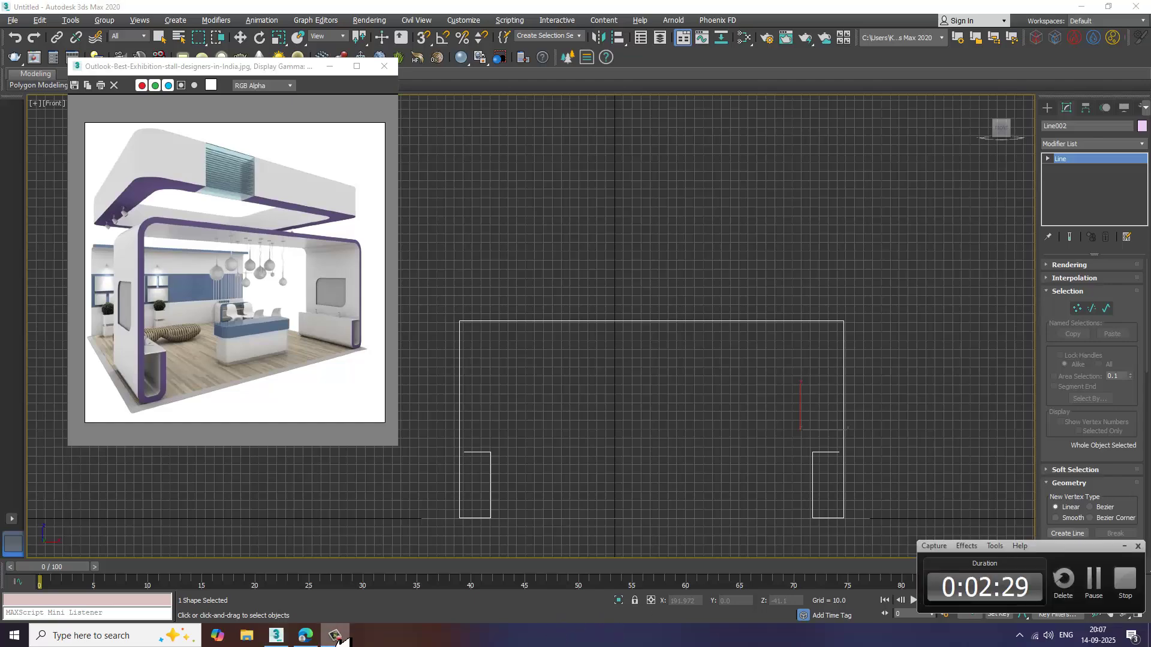
left_click(336, 638)
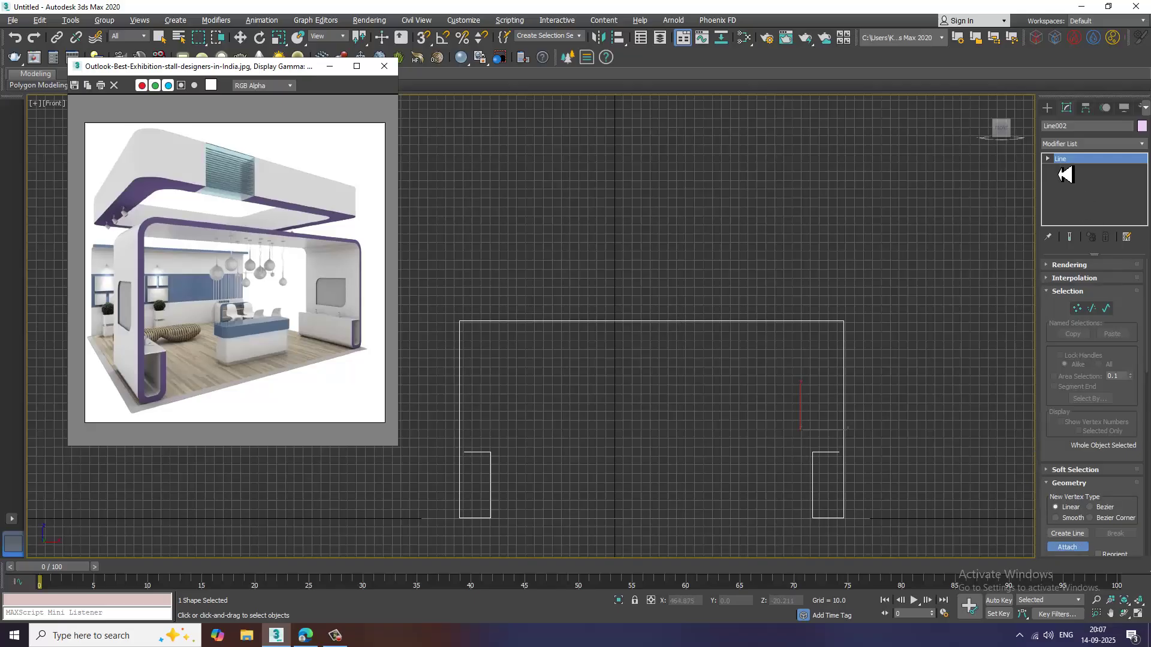
Fuse and weld the two coincident end vertices at the middle of the frame's top segment.
left_click(1047, 159)
left_click(1070, 169)
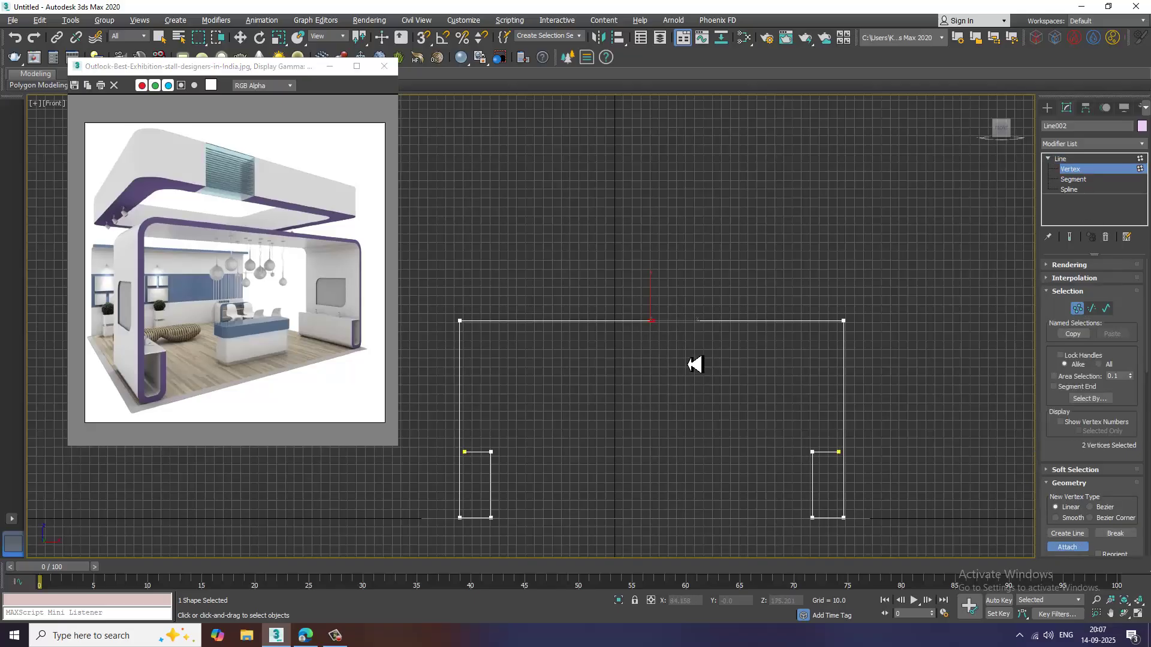
key("w")
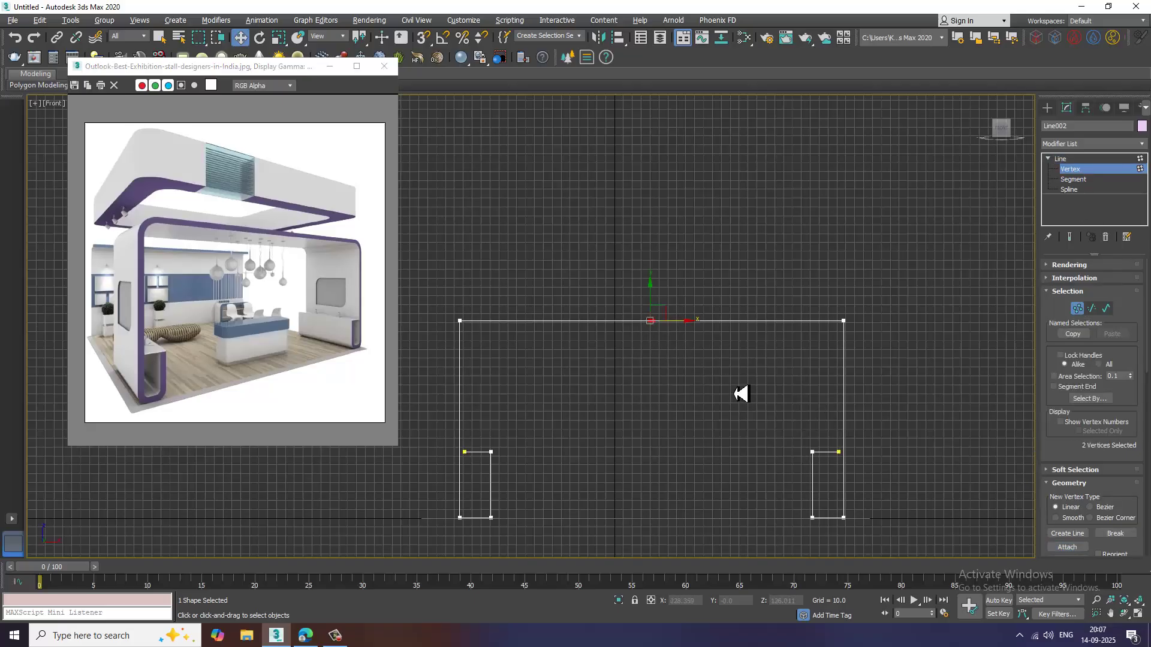
right_click(653, 319)
left_click(637, 420)
right_click(645, 315)
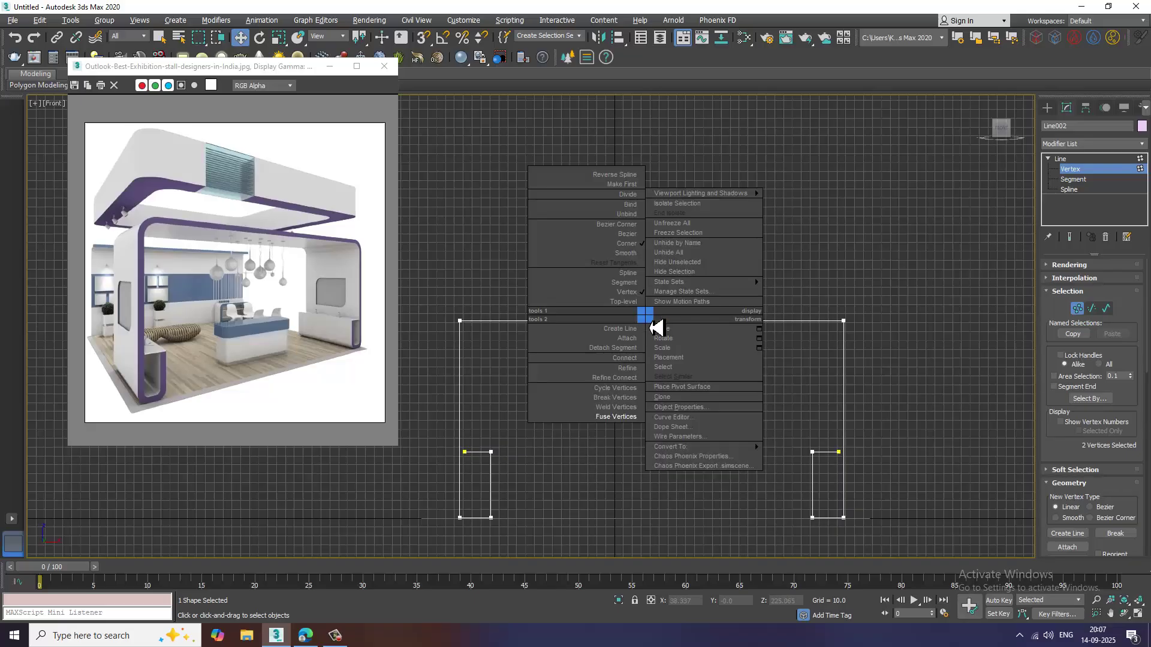
left_click(620, 407)
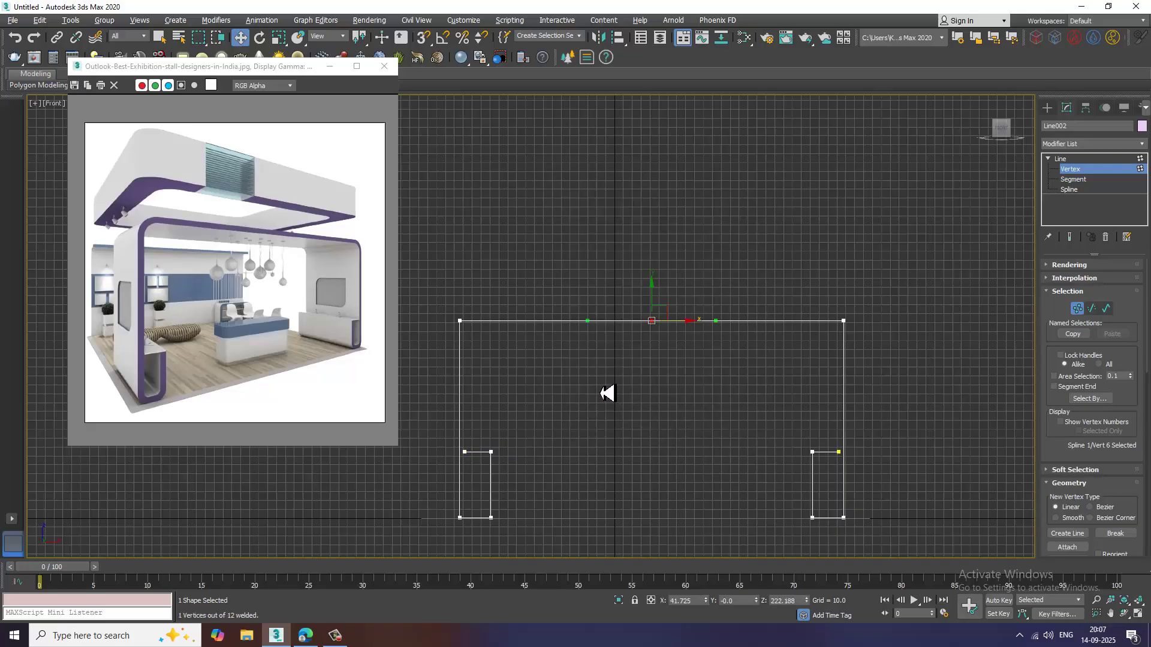
Fillet the two upper corner vertices of the frame line with equal rounded corners.
middle_click_drag(607, 374, 621, 381)
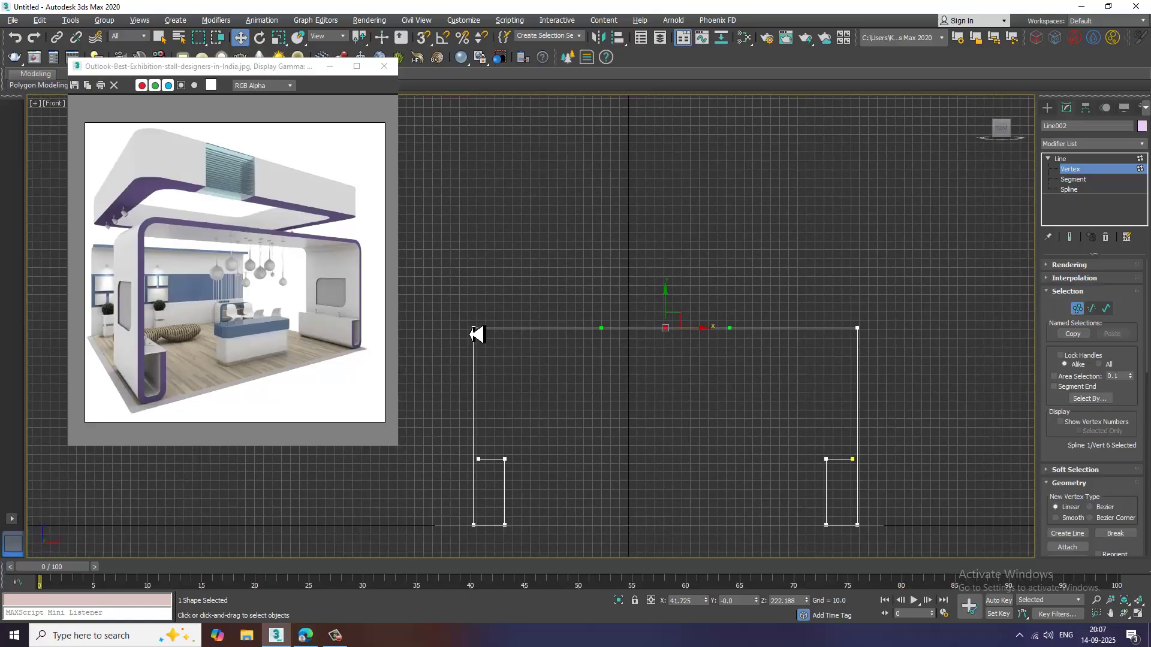
left_click_drag(846, 233, 904, 353)
left_click_drag(835, 539, 801, 514)
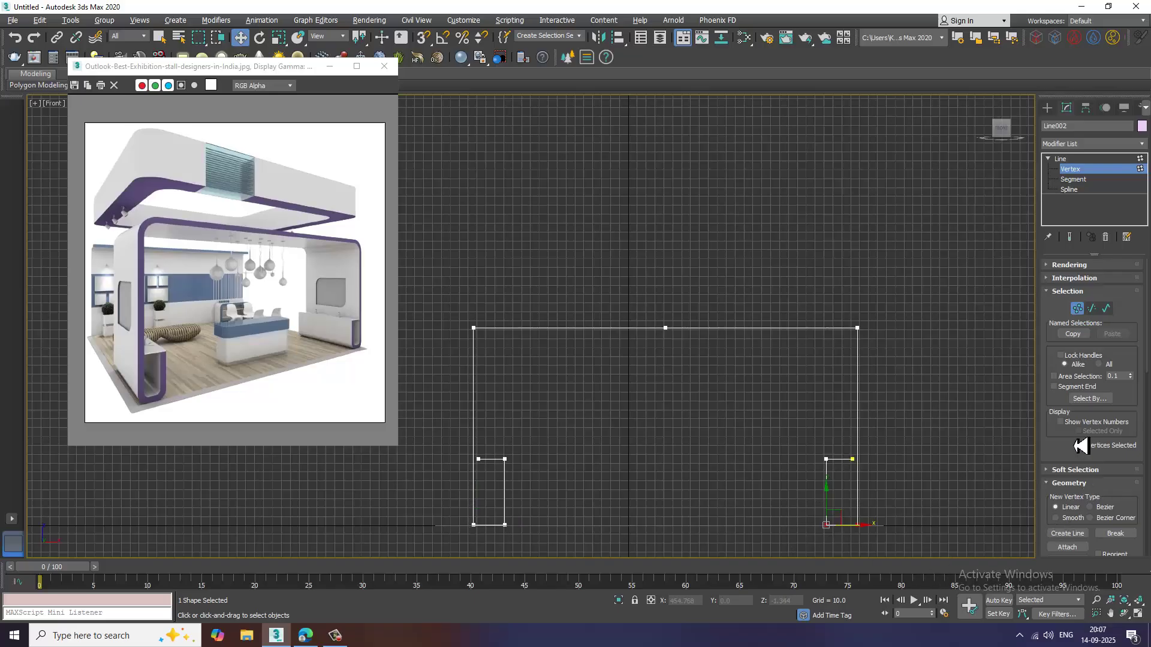
scroll(1081, 445, "down", 3)
left_click_drag(874, 344, 577, 379, "ctrl")
left_click_drag(438, 543, 527, 523)
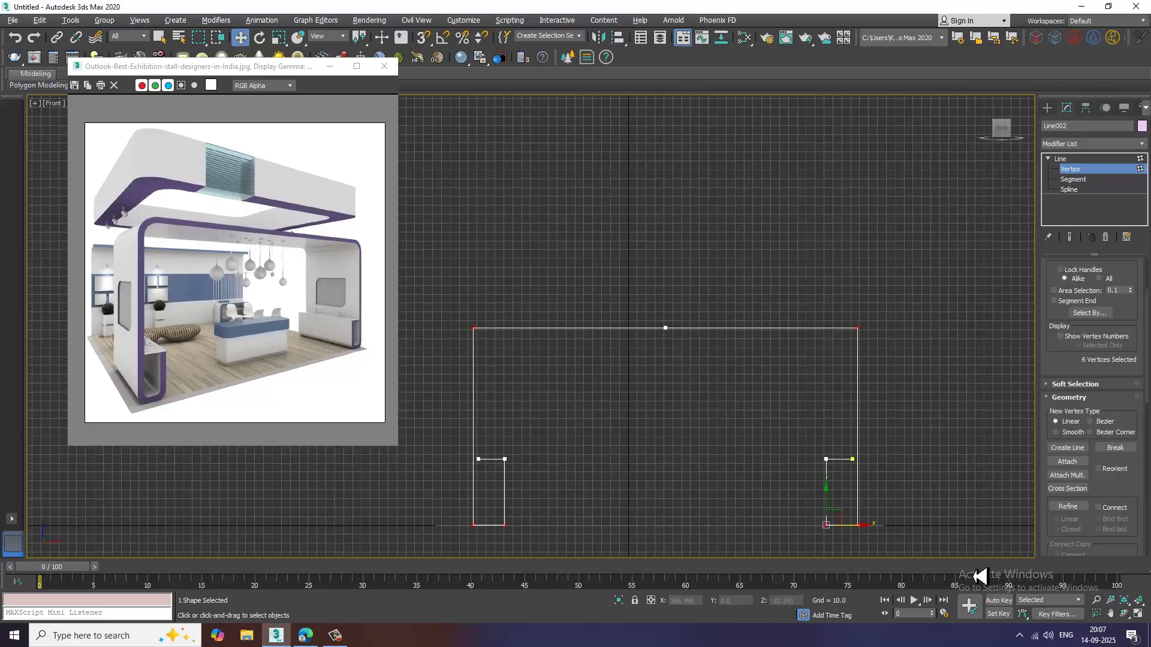
left_click_drag(1141, 498, 1123, 316)
left_click(1078, 491)
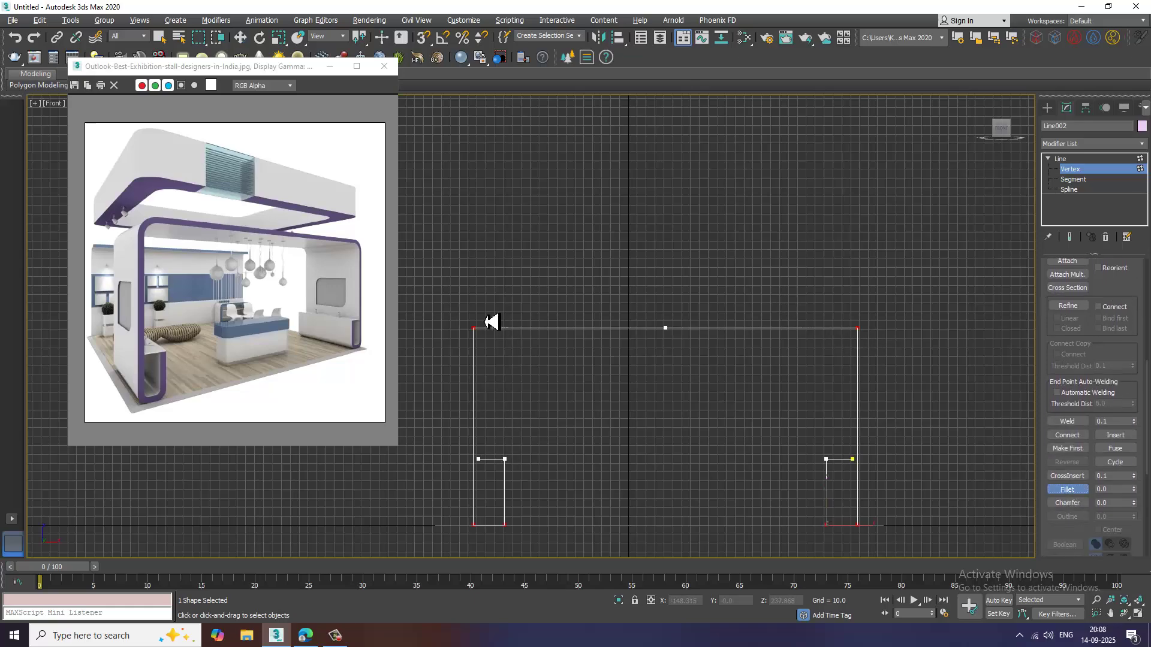
left_click(480, 313)
left_click_drag(458, 305, 509, 354)
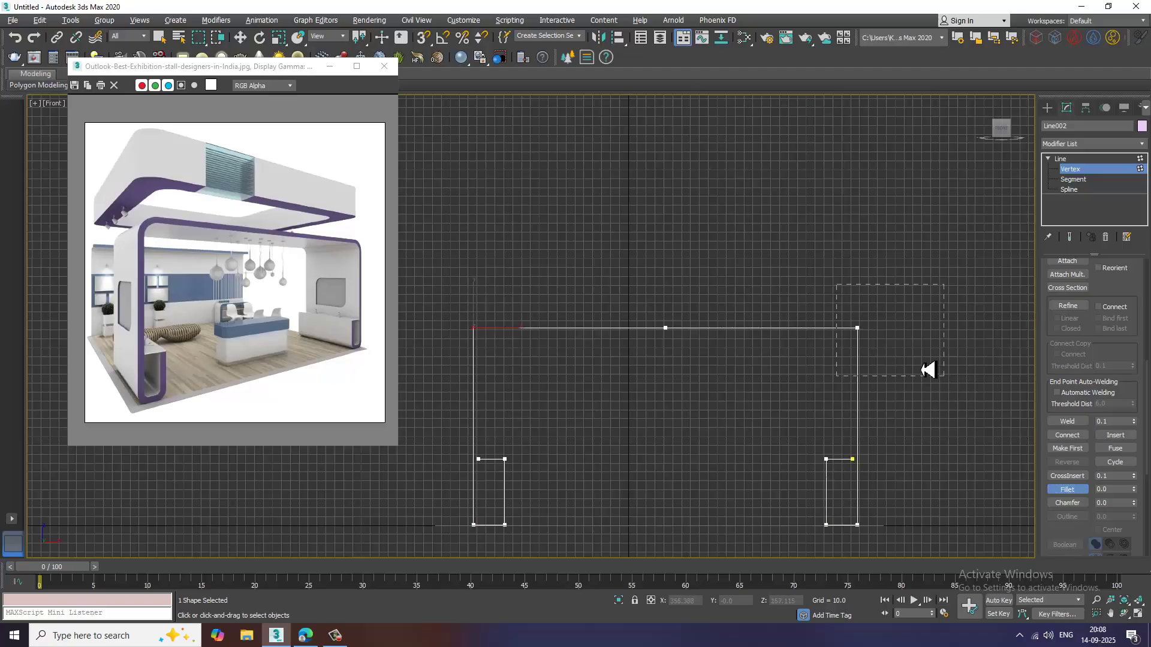
left_click_drag(928, 370, 929, 370)
left_click(861, 331)
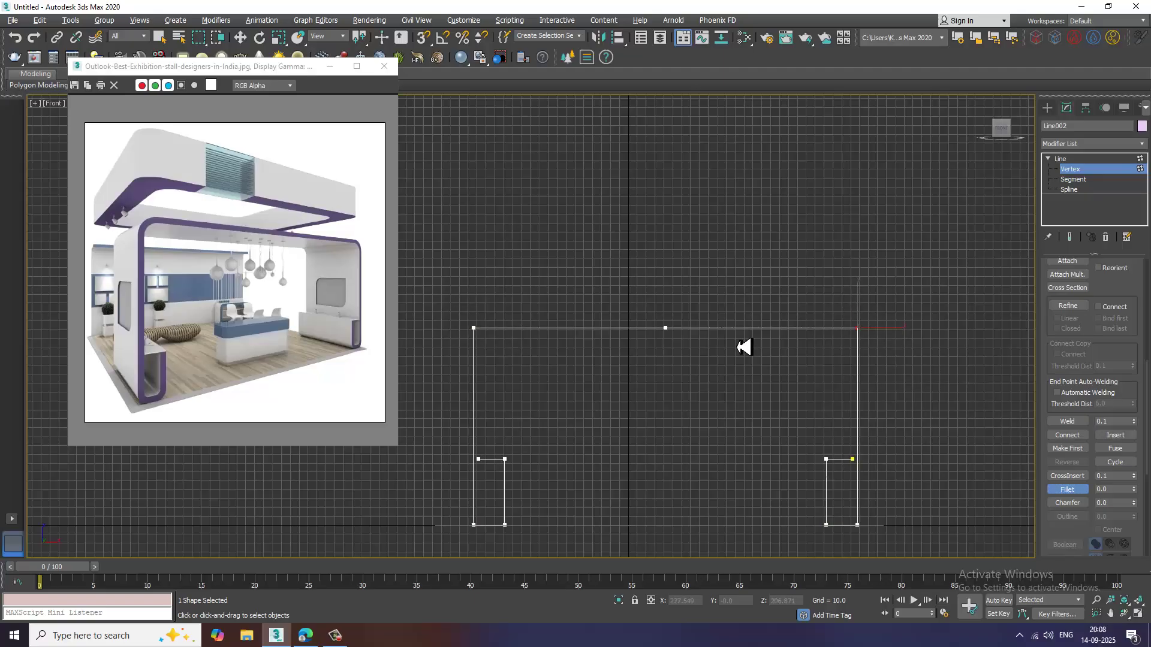
left_click_drag(501, 349, 487, 319)
Fillet both bottom corner vertices of the left bench part of the frame line.
left_click_drag(443, 512, 904, 563)
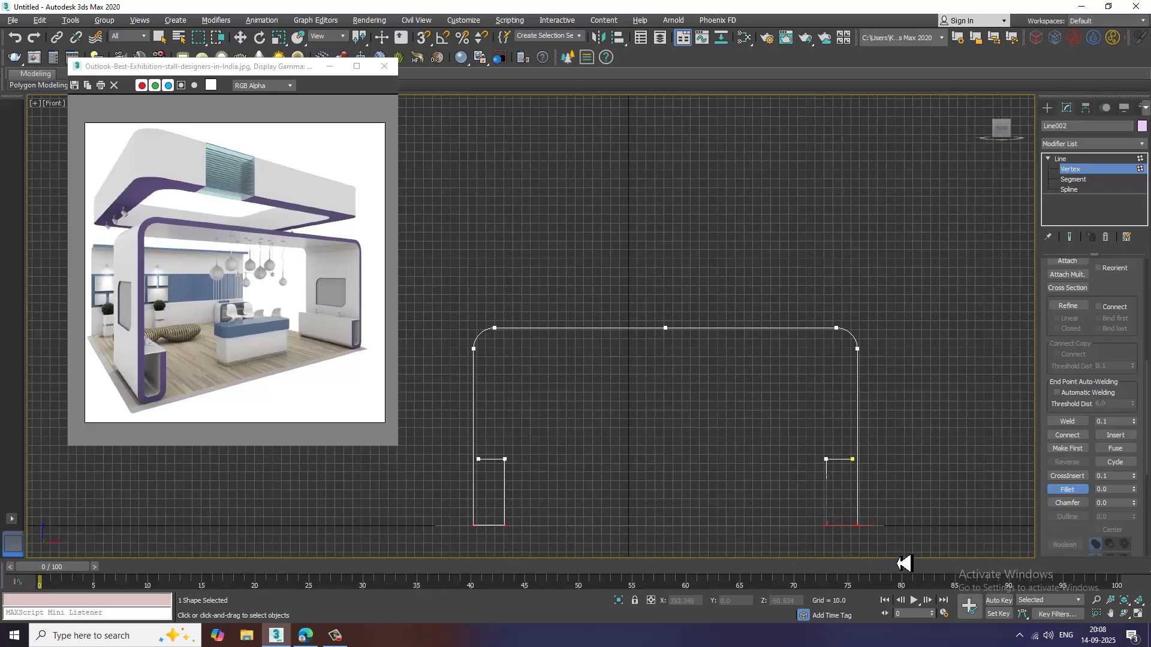
left_click_drag(859, 532, 863, 526)
scroll(564, 493, "up", 5)
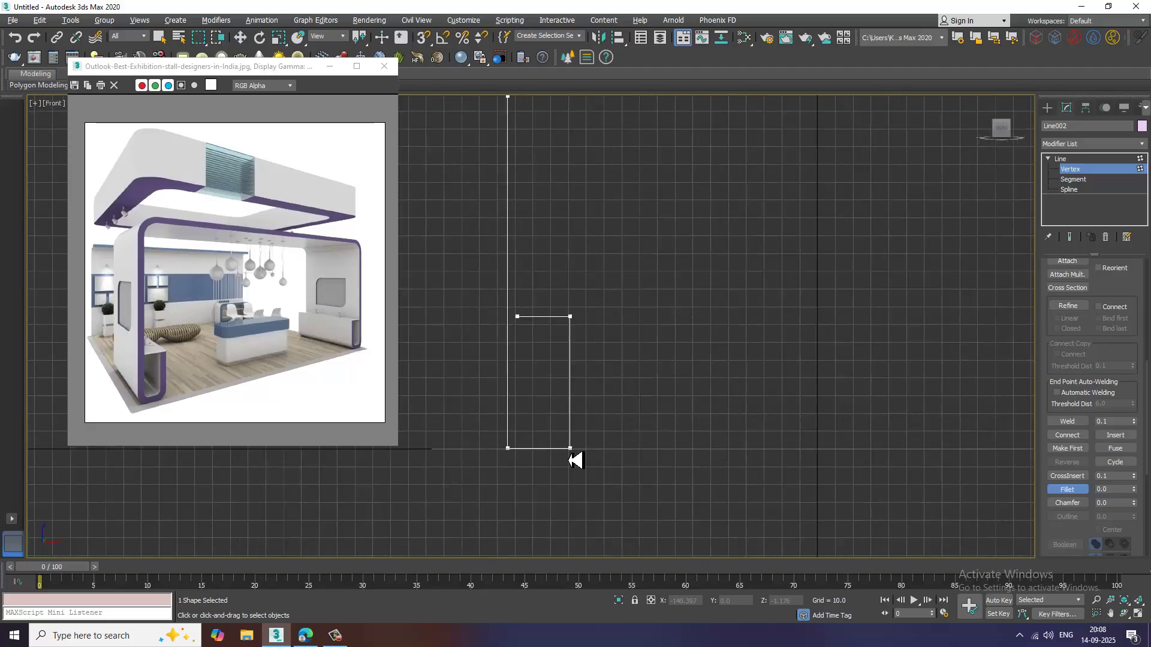
left_click_drag(577, 455, 570, 429)
left_click_drag(515, 455, 508, 442)
Fillet both bottom corner vertices of the right bench part of the frame line, then leave the Fillet tool.
middle_click_drag(773, 436, 446, 444)
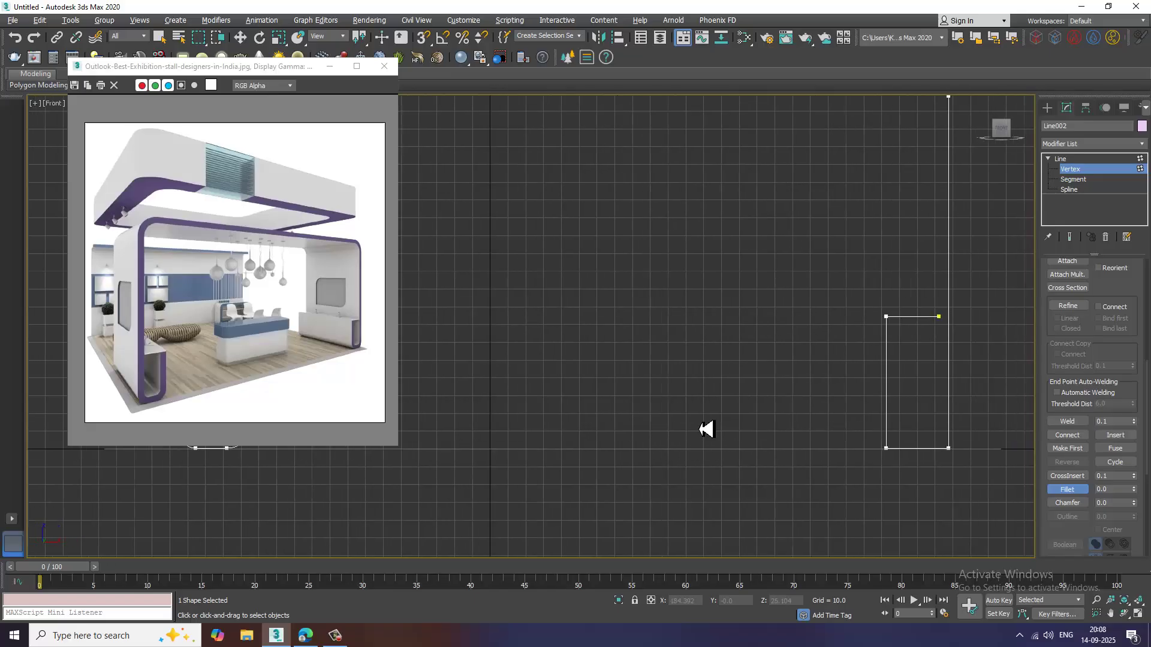
middle_click_drag(706, 429, 583, 437)
left_click_drag(754, 431, 750, 421)
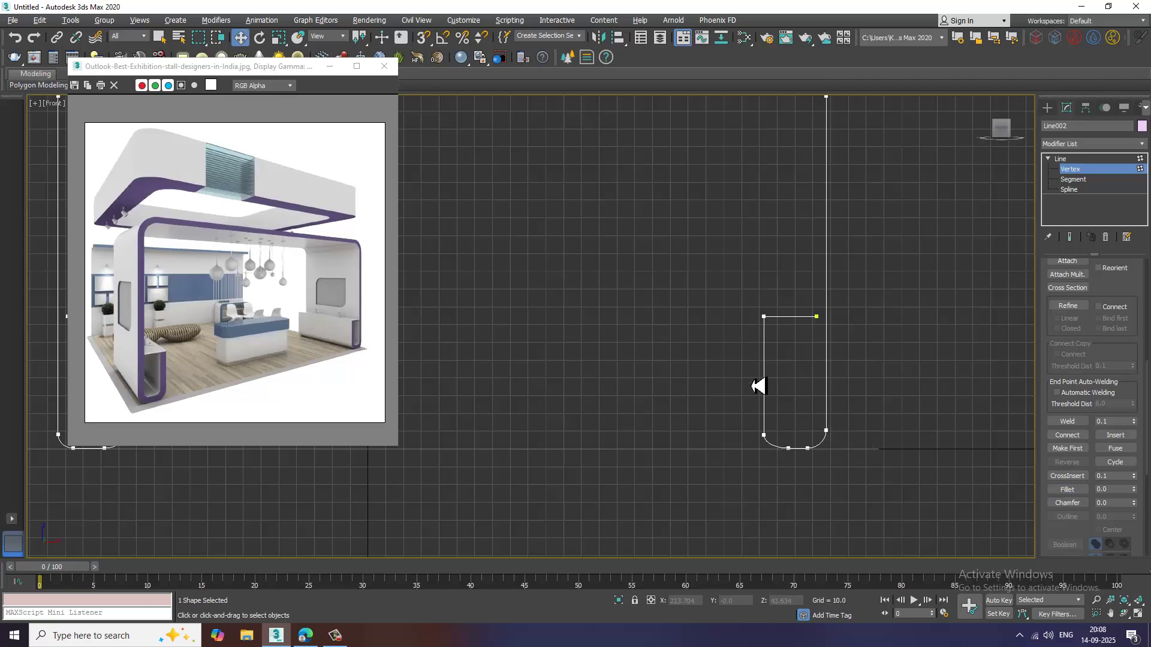
middle_click_drag(759, 386, 784, 432)
scroll(803, 414, "down", 3)
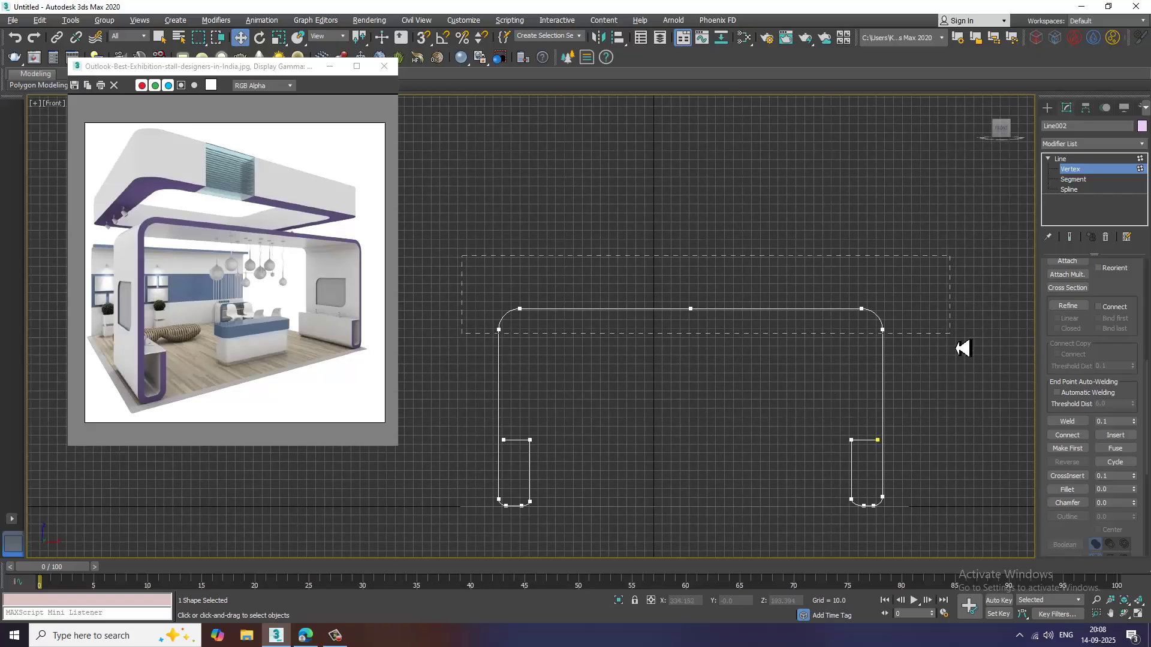
Raise all the vertices along the frame line's top segment and upper rounded corners to make the frame taller.
left_click_drag(959, 348, 958, 347)
left_click_drag(891, 301, 891, 266)
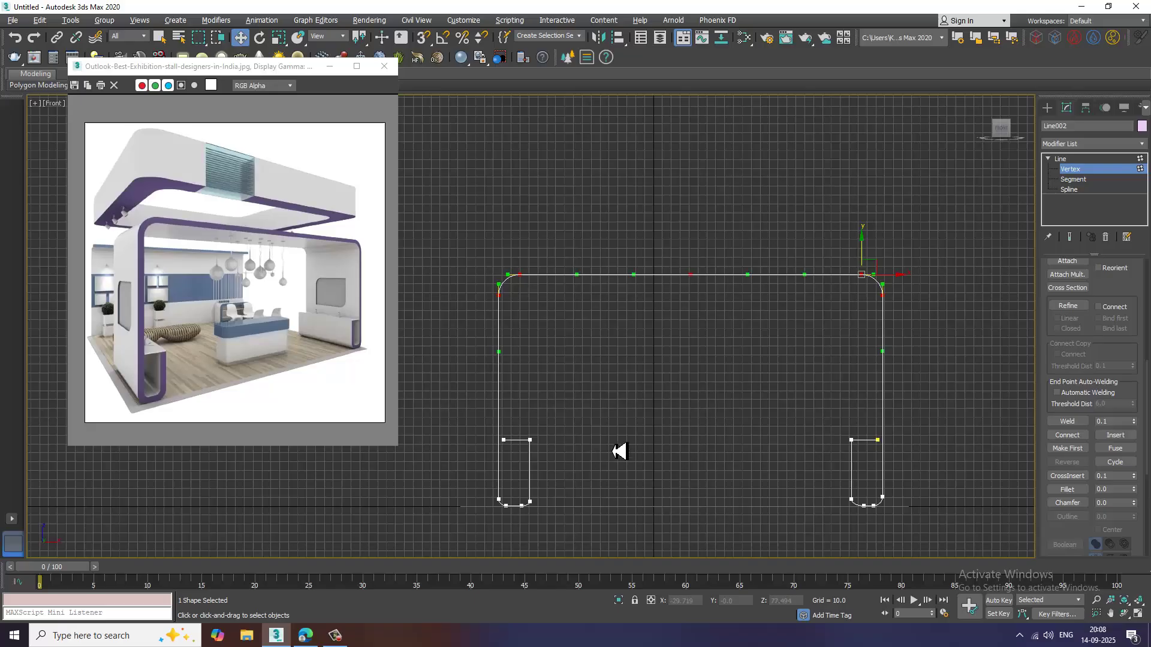
key("alt+w")
key("alt+w")
middle_click_drag(790, 479, 832, 480, "alt")
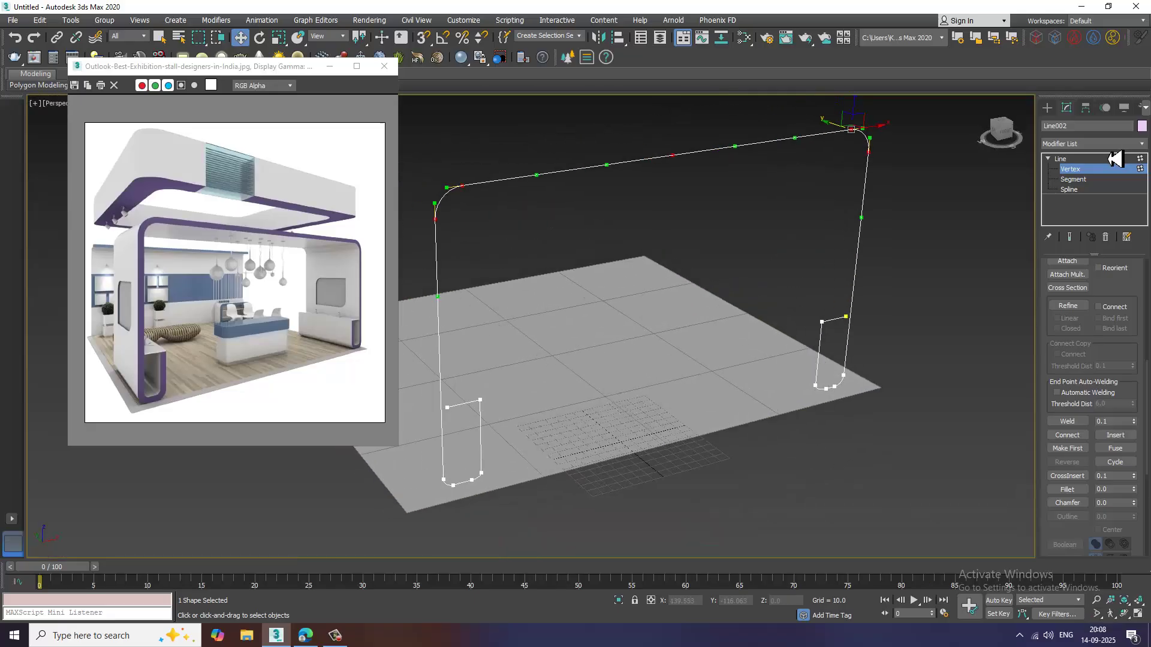
Leave vertex editing and make the frame line renderable in the viewport with a rectangular cross-section.
left_click(1103, 164)
scroll(1076, 303, "up", 5)
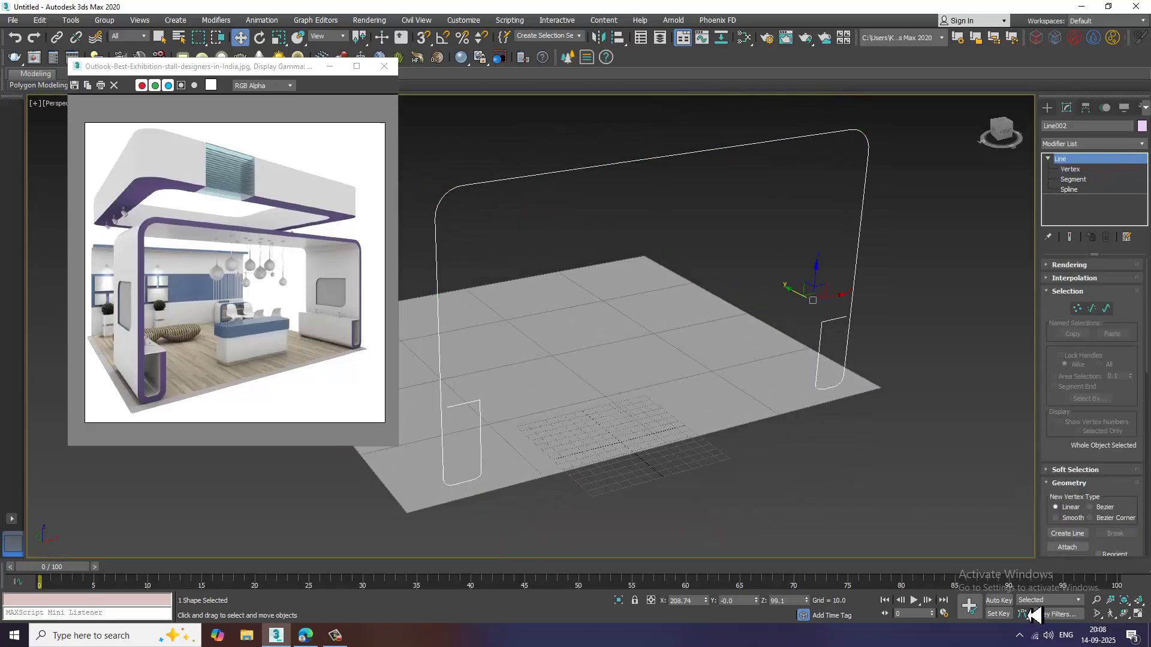
left_click(1068, 264)
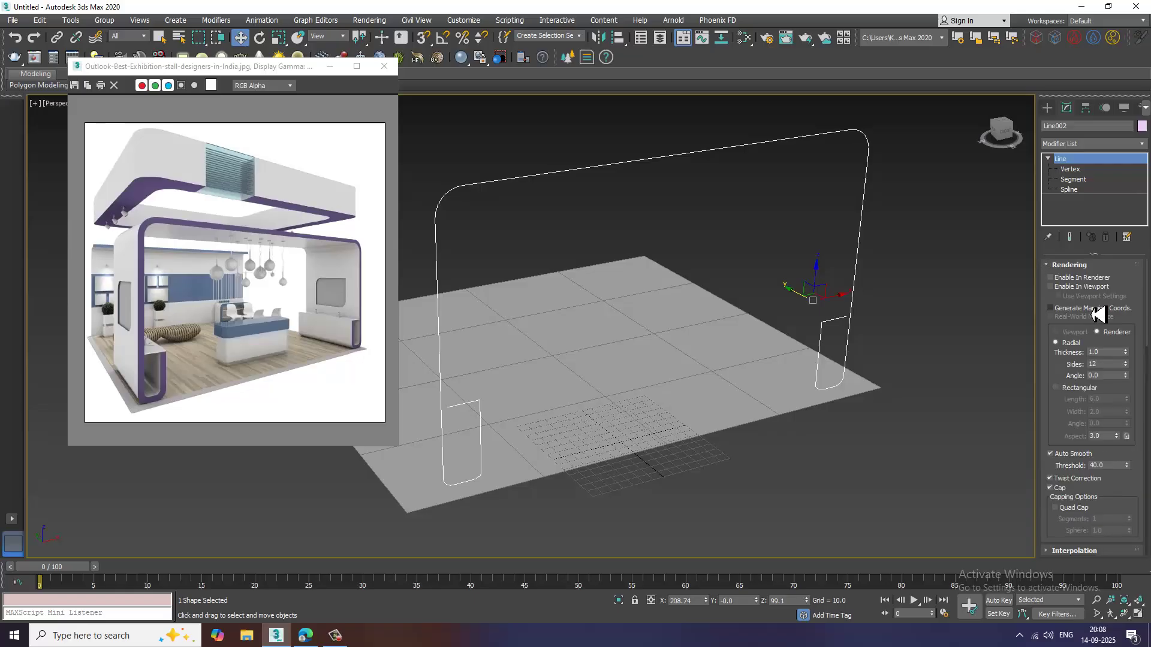
left_click(1060, 288)
left_click(1069, 387)
middle_click_drag(827, 401, 800, 401, "alt")
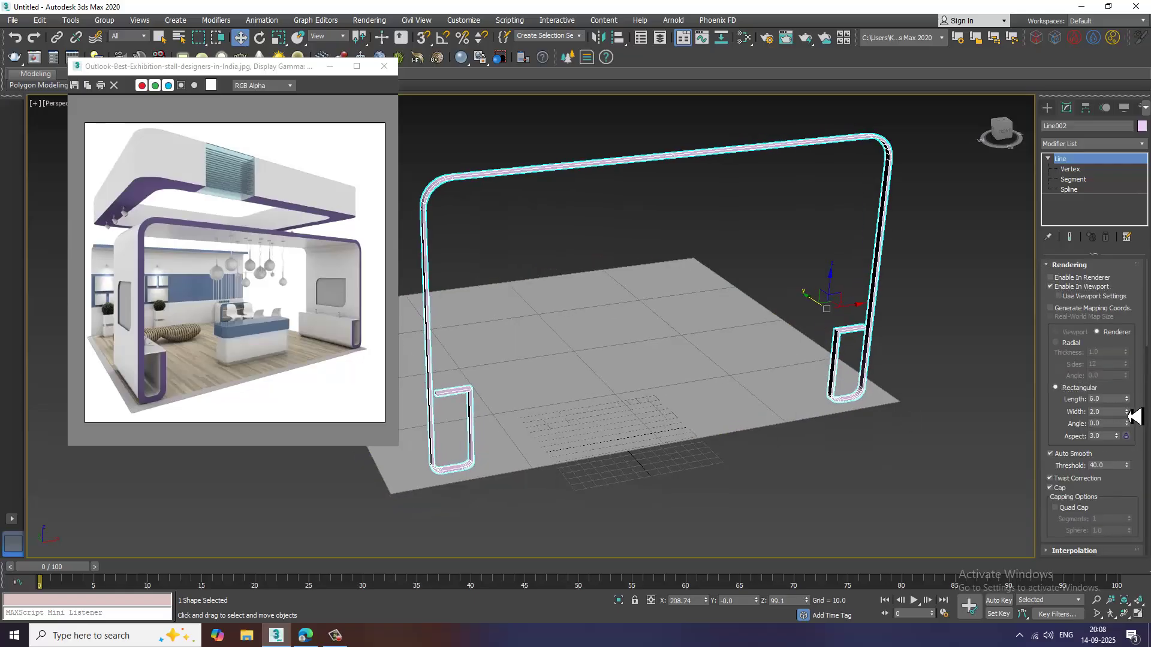
Set the frame's rectangular cross-section to a length of 99.517 and a width of 5.66.
left_click_drag(1127, 402, 1113, 307)
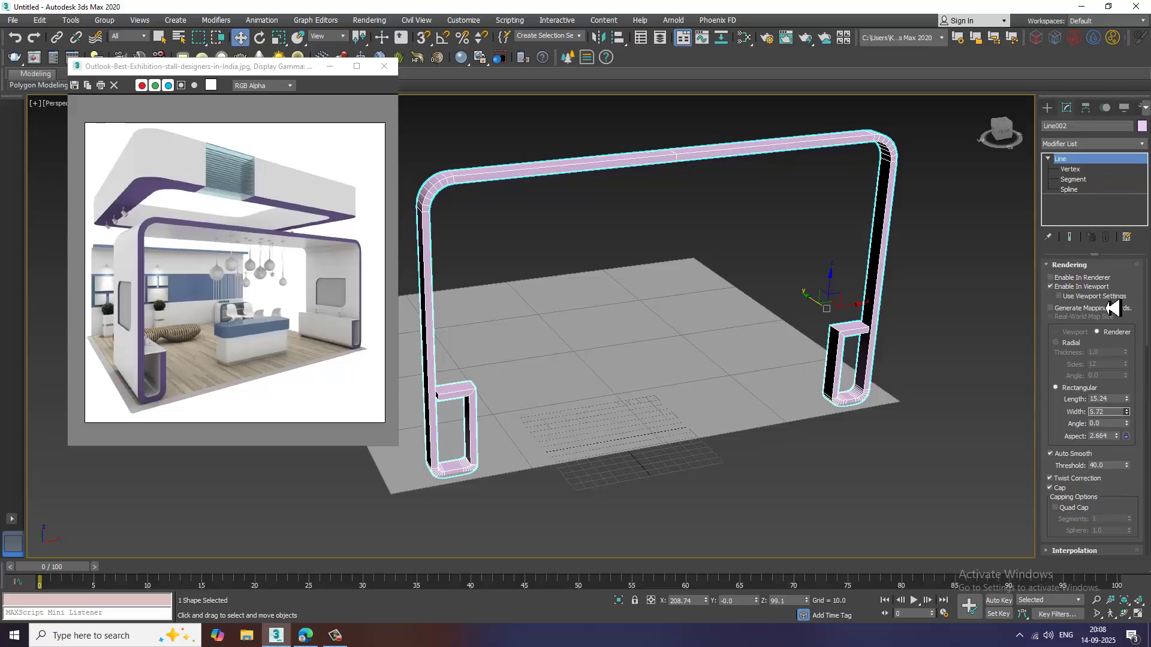
left_click_drag(1127, 399, 1083, 76)
middle_click_drag(725, 264, 815, 236, "alt")
Delete the middle vertex of the frame line's top segment in the Front view.
key("alt+w")
key("alt+w")
key("1")
left_click_drag(653, 547, 653, 547)
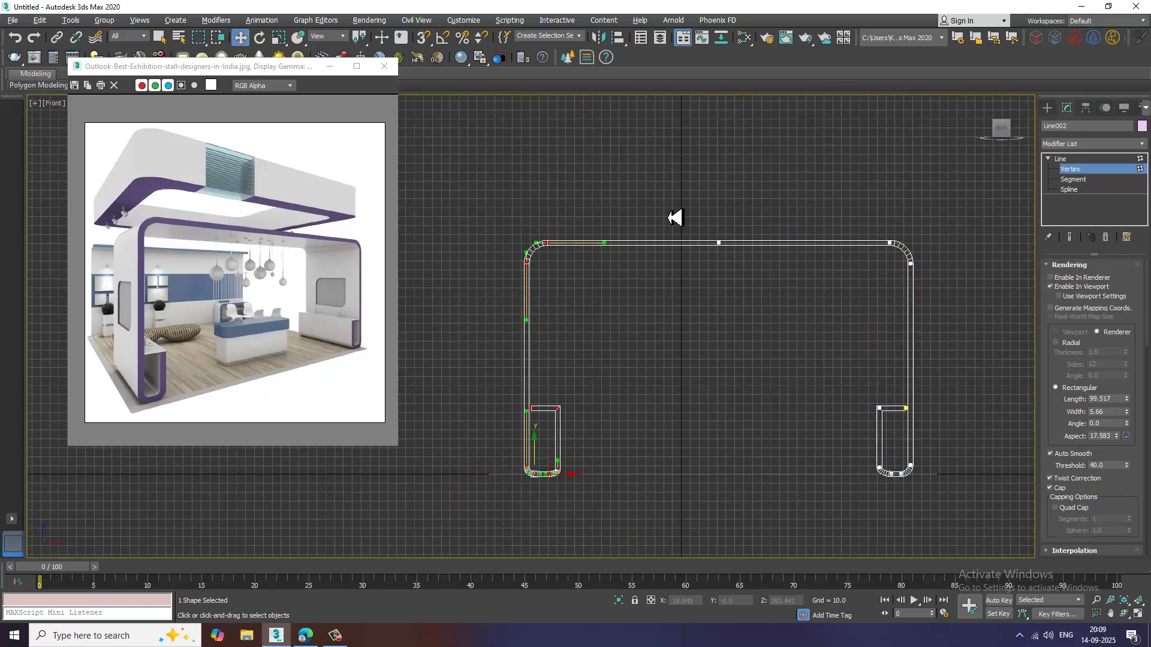
left_click_drag(668, 208, 760, 292)
key("Delete")
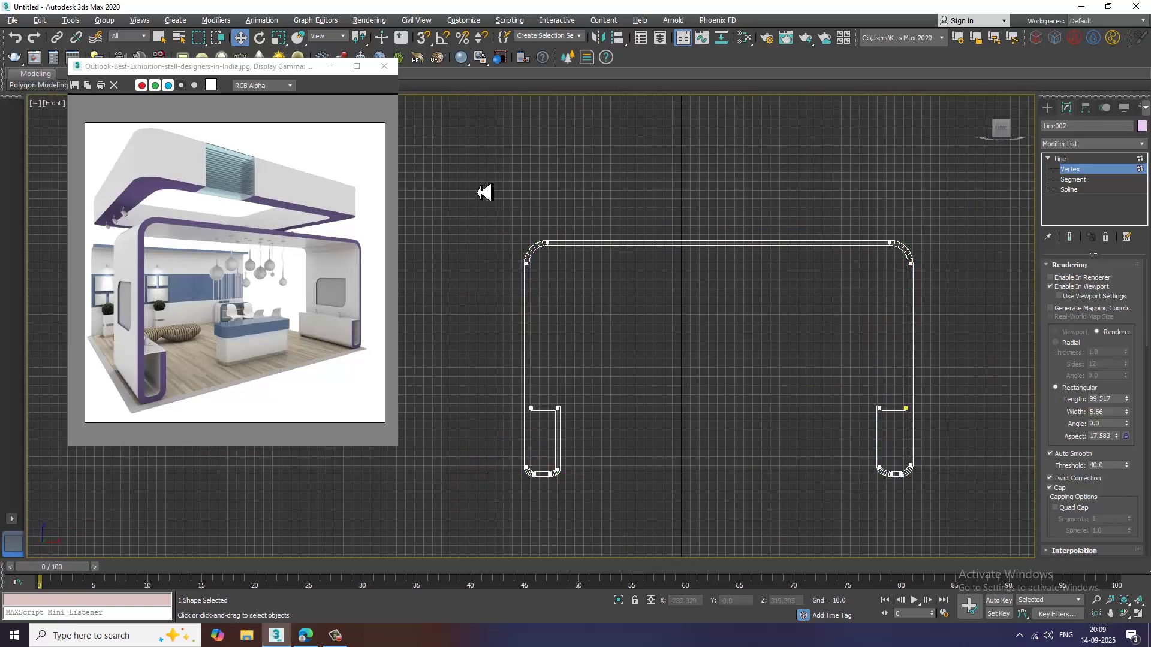
Move all vertices of the frame's left half outward to widen the frame.
left_click_drag(484, 193, 592, 406)
left_click_drag(591, 254, 565, 249)
scroll(860, 437, "up", 3)
scroll(864, 436, "up", 4)
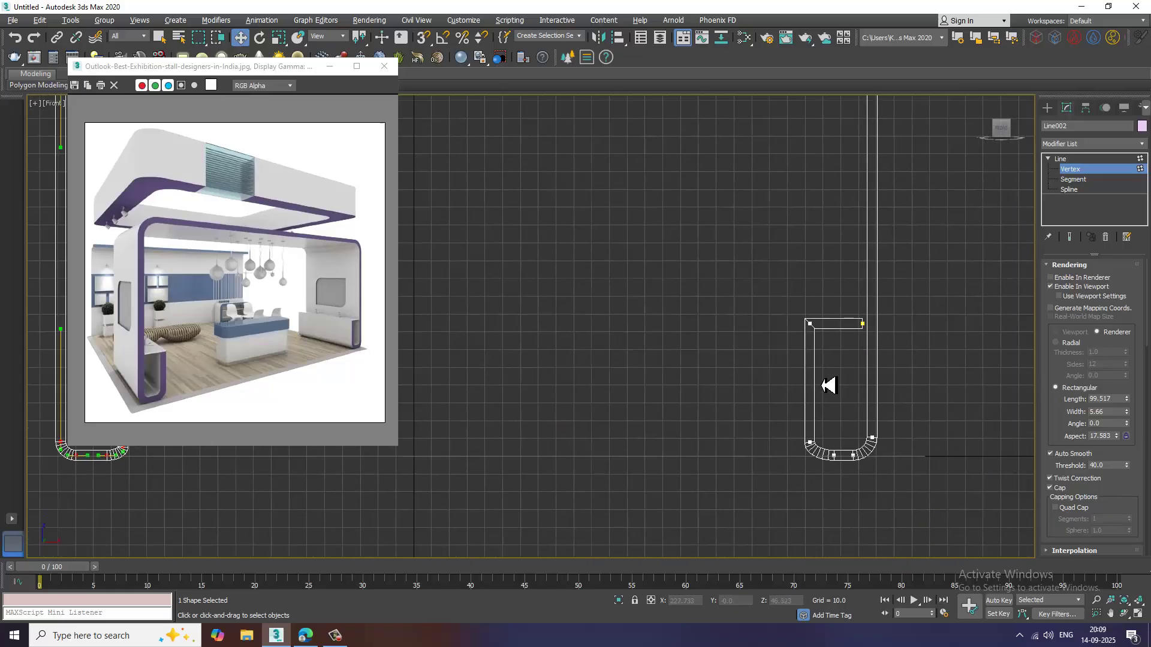
Set the length of the frame's rectangular cross-section to 131.363.
key("alt+w")
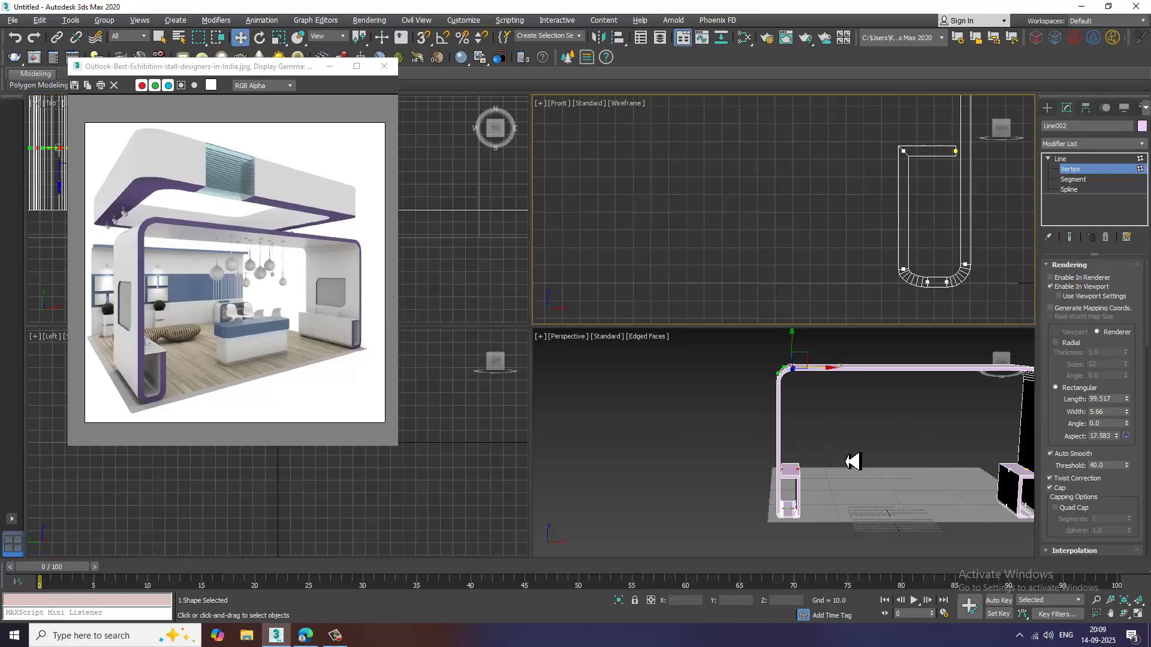
middle_click_drag(850, 463, 1068, 298, "alt")
key("alt+w")
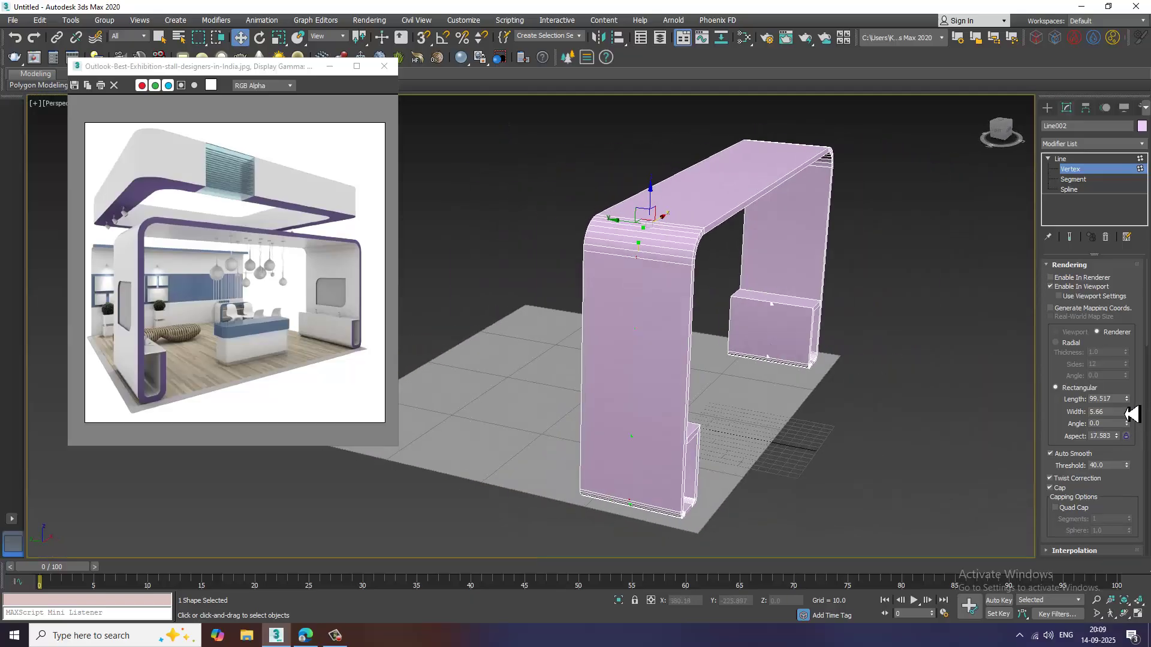
left_click_drag(1127, 399, 1125, 387)
middle_click_drag(635, 336, 630, 257, "alt")
Leave vertex editing and move the whole frame along the Y axis to about 101.5.
left_click_drag(631, 236, 605, 232)
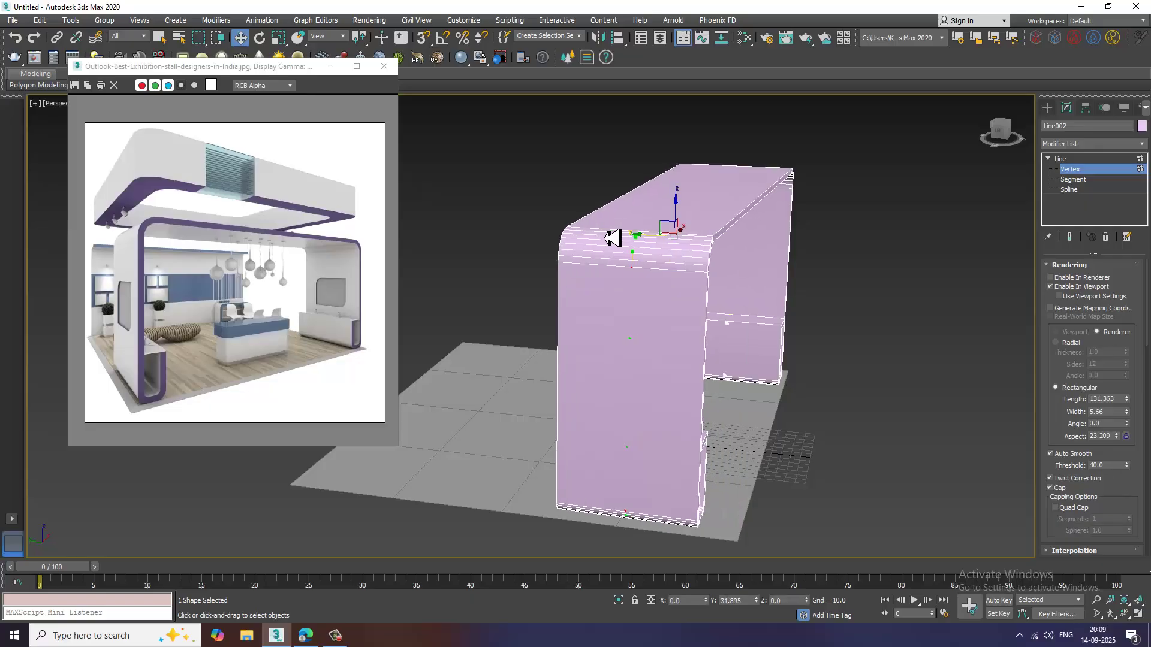
right_click(605, 233)
left_click(1086, 168)
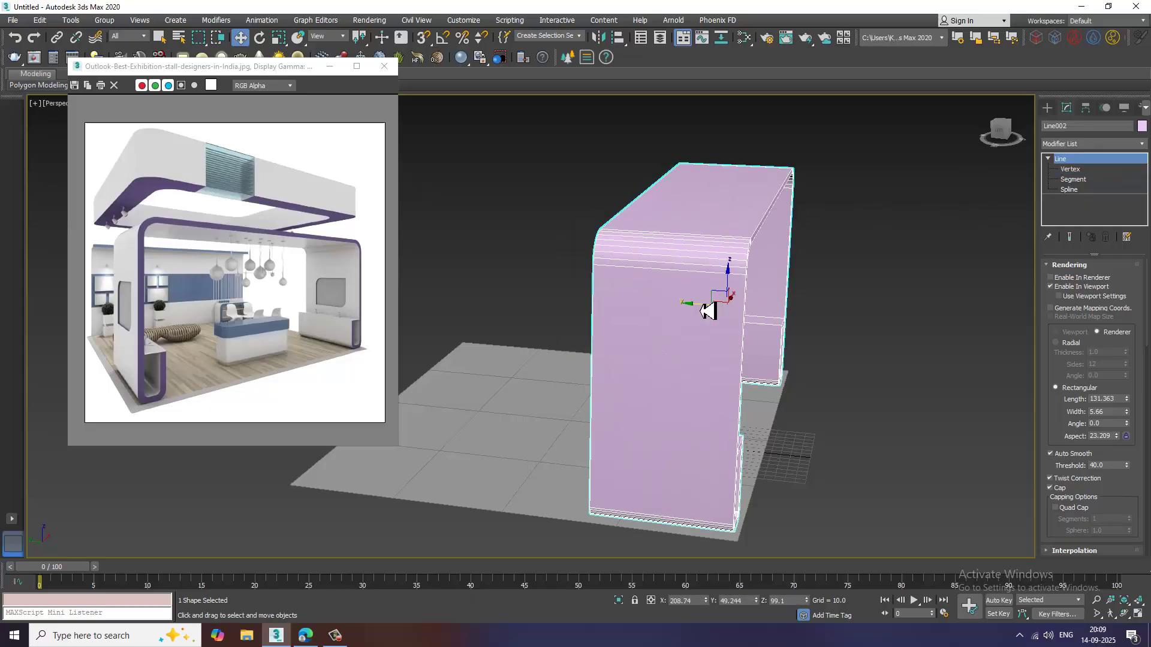
left_click_drag(677, 307, 663, 306)
Enlarge the reference image window and examine the frame's side wall and bench up close.
scroll(252, 289, "up", 2)
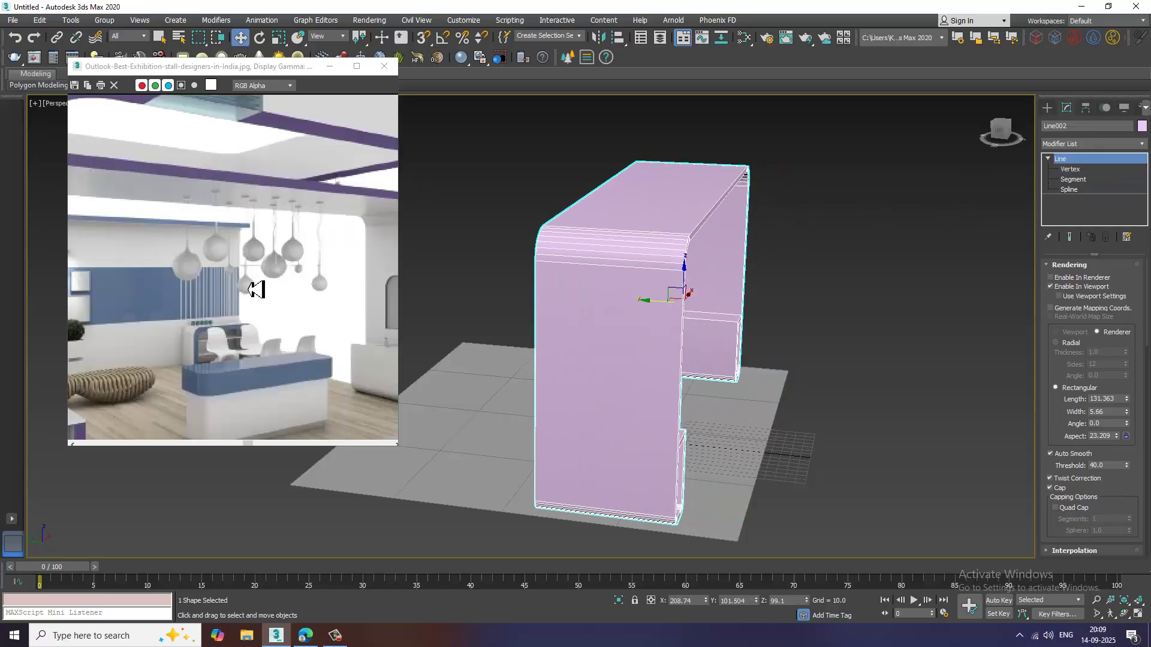
scroll(253, 290, "down", 2)
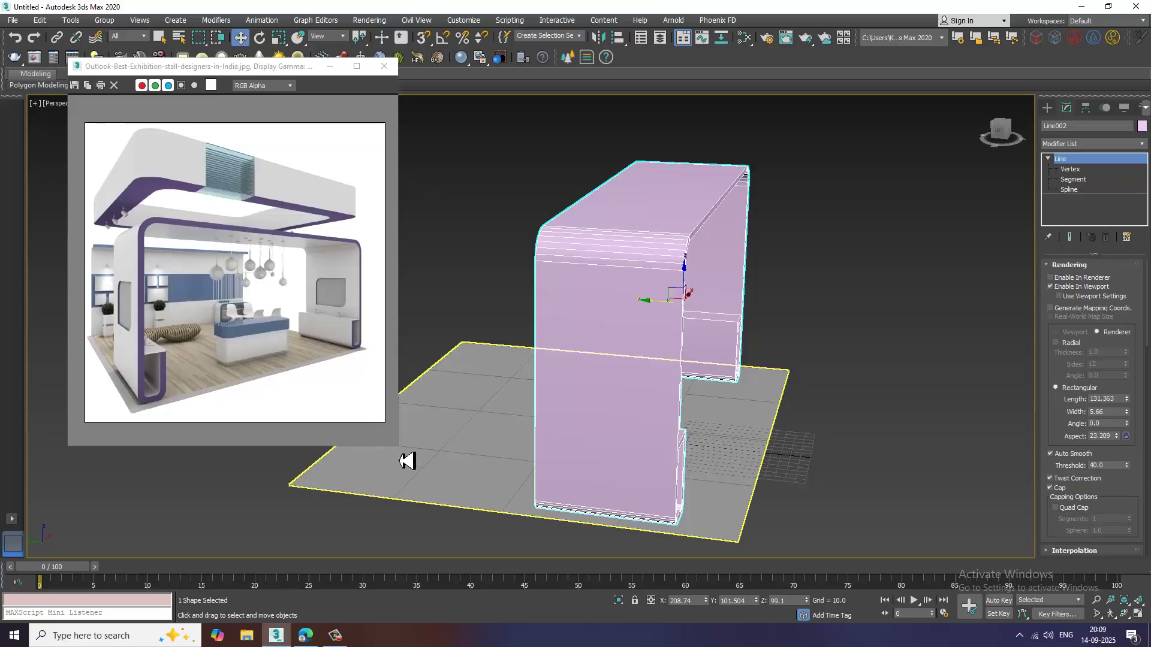
left_click_drag(398, 446, 417, 508)
scroll(146, 348, "up", 2)
scroll(192, 336, "down", 3)
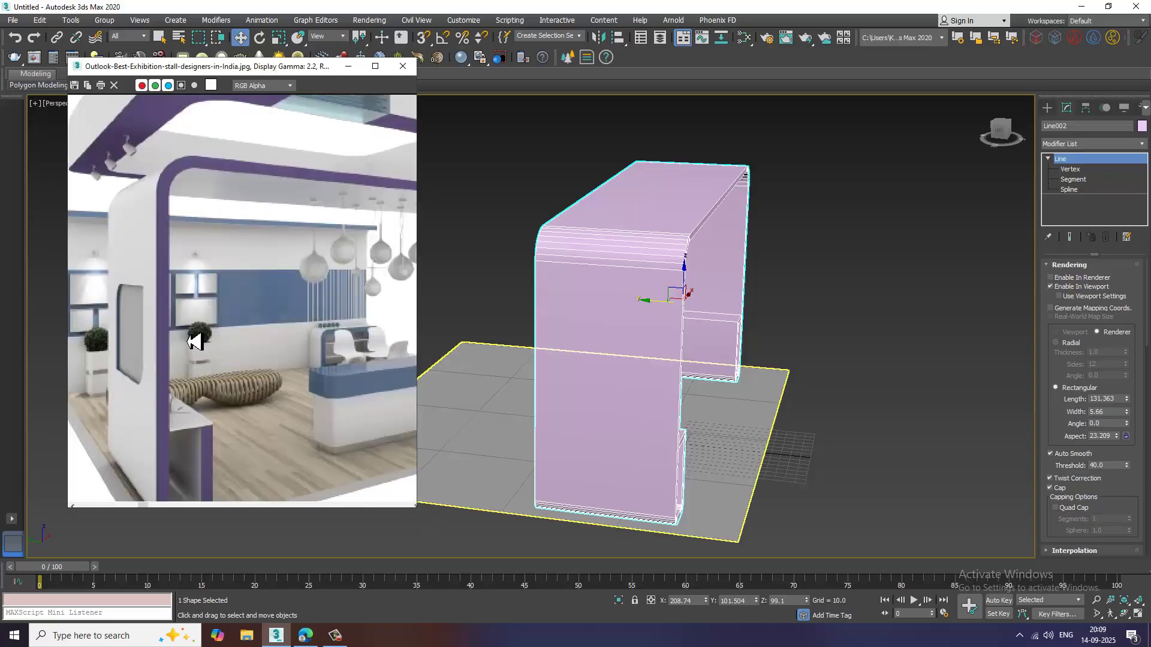
Set the frame's cross-section length to 178.653 and width to 6.679, and reposition the frame at about Y 94.1.
middle_click_drag(640, 354, 617, 352, "alt")
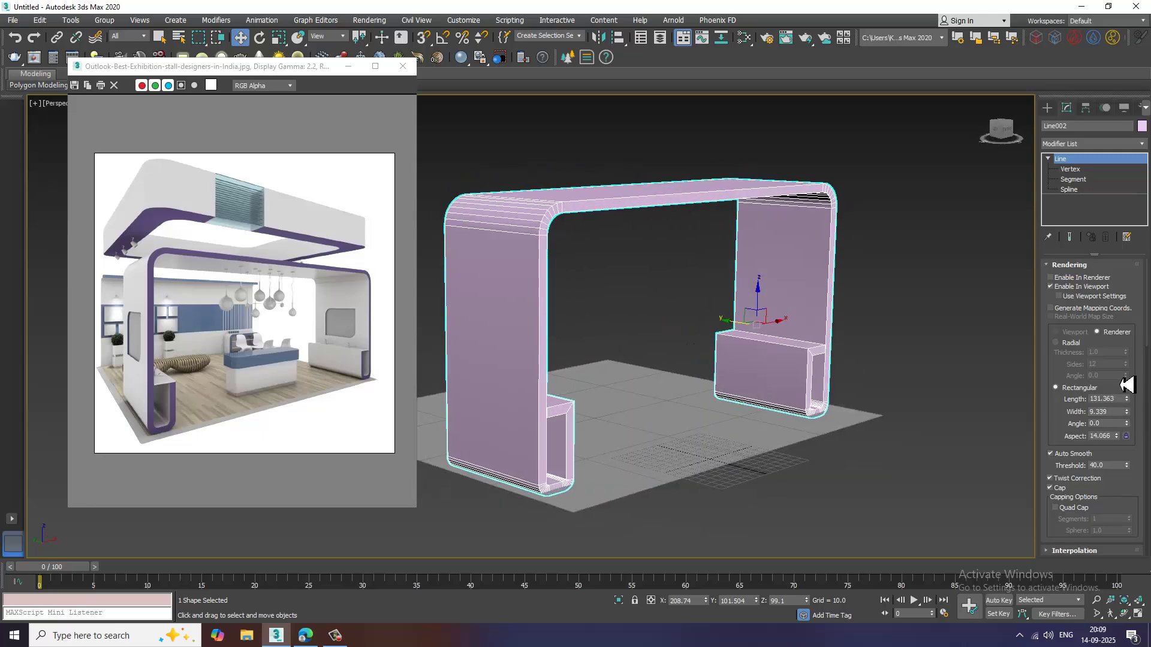
middle_click_drag(874, 368, 838, 370, "alt")
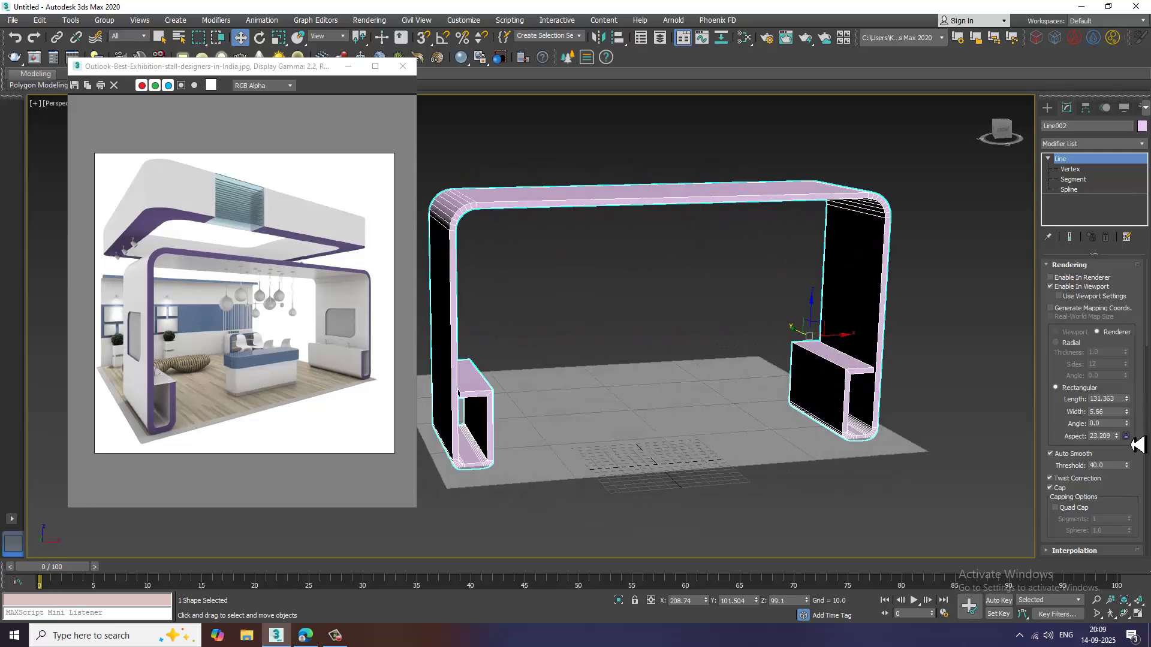
left_click_drag(1127, 412, 1127, 373)
middle_click_drag(763, 412, 845, 408, "alt")
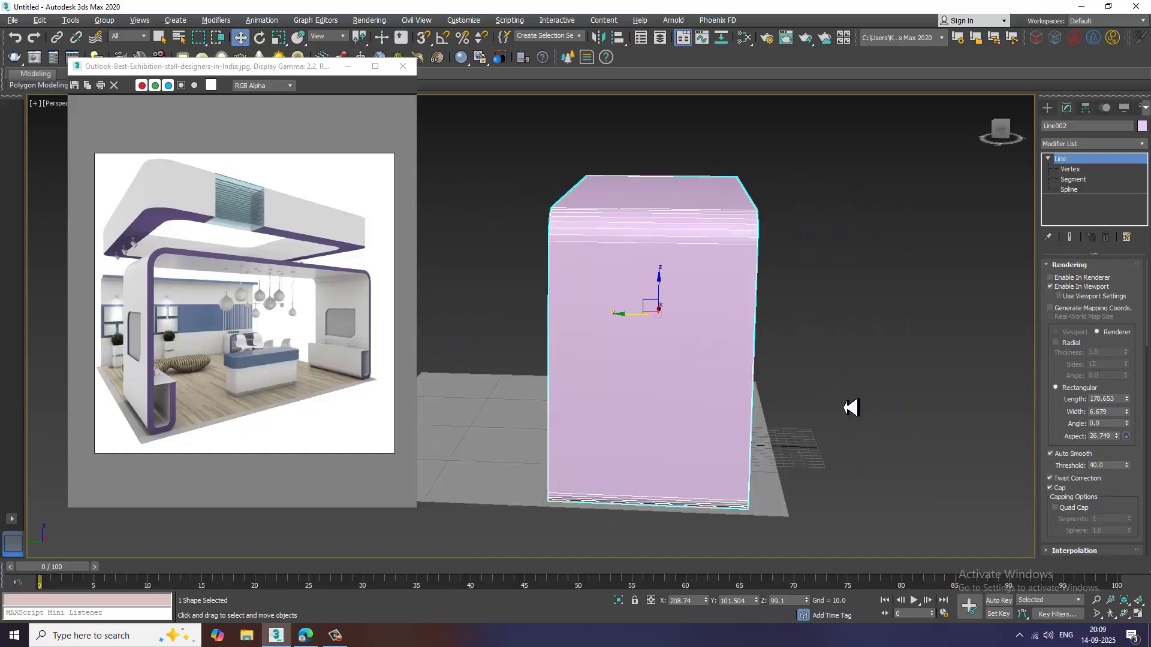
middle_click_drag(719, 376, 681, 303)
Convert the frame line to an Editable Poly.
right_click(610, 234)
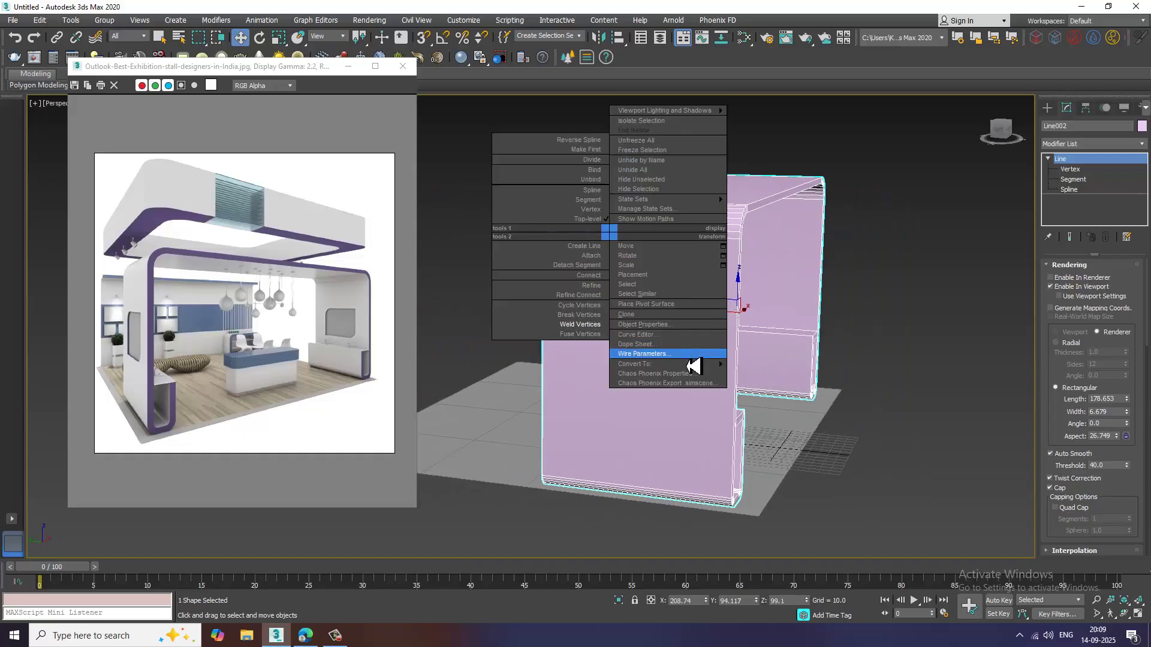
mouse_move(693, 364)
left_click(773, 383)
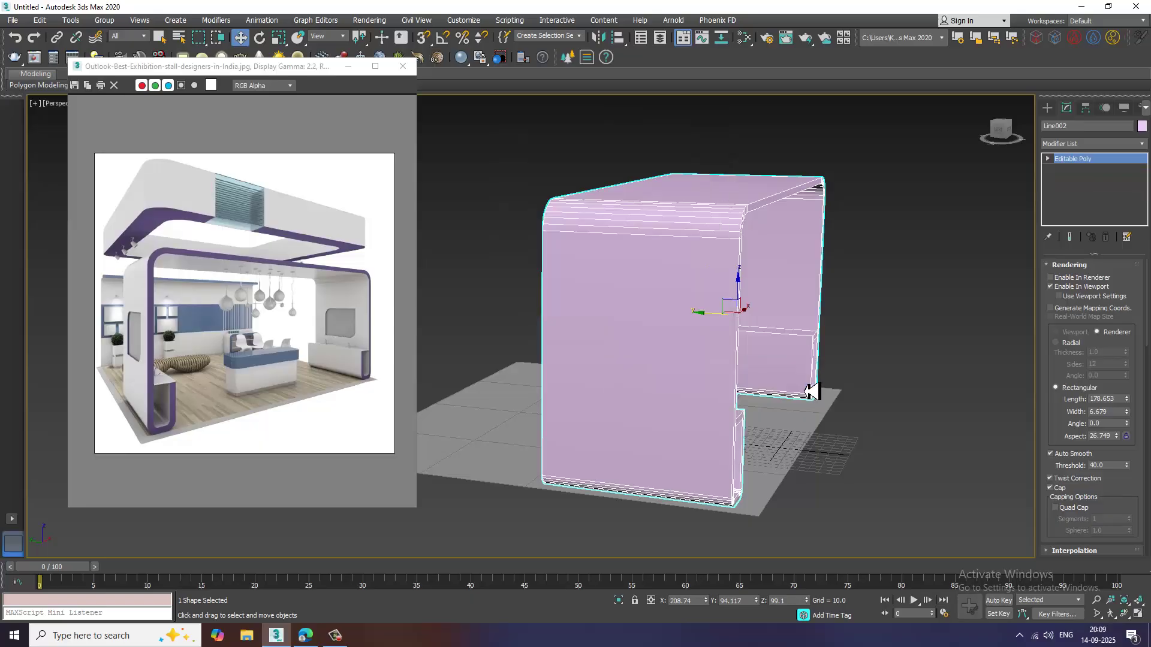
Select all of the frame's front-to-back edges at edge level in the Left view.
middle_click_drag(695, 310, 733, 326, "alt")
key("alt+w")
middle_click_drag(502, 471, 499, 461)
key("alt+w")
scroll(573, 431, "down", 6)
middle_click_drag(551, 335, 671, 372)
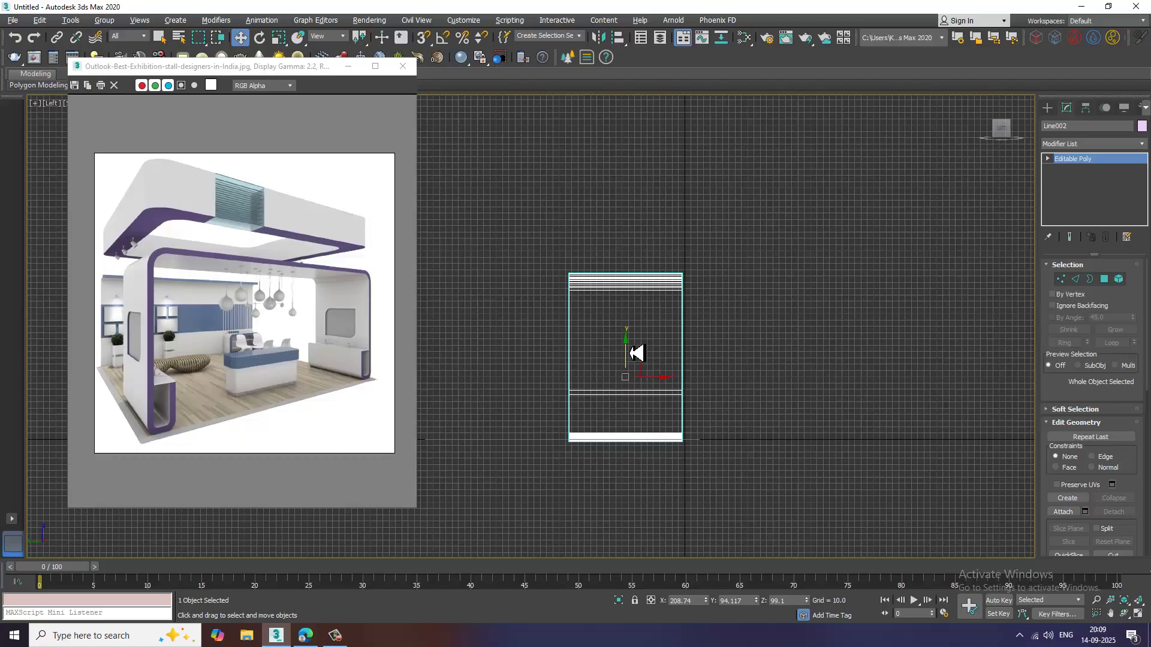
key("2")
left_click_drag(638, 506, 639, 507)
scroll(651, 413, "up", 3)
middle_click_drag(693, 443, 702, 438)
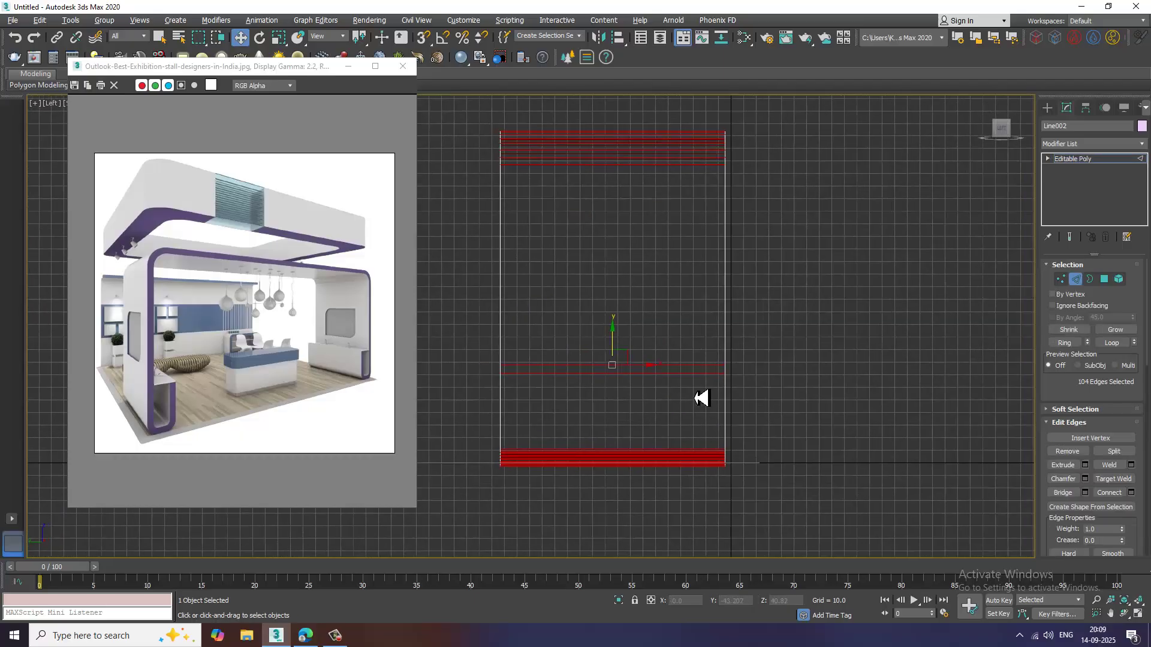
middle_click_drag(660, 389, 677, 393)
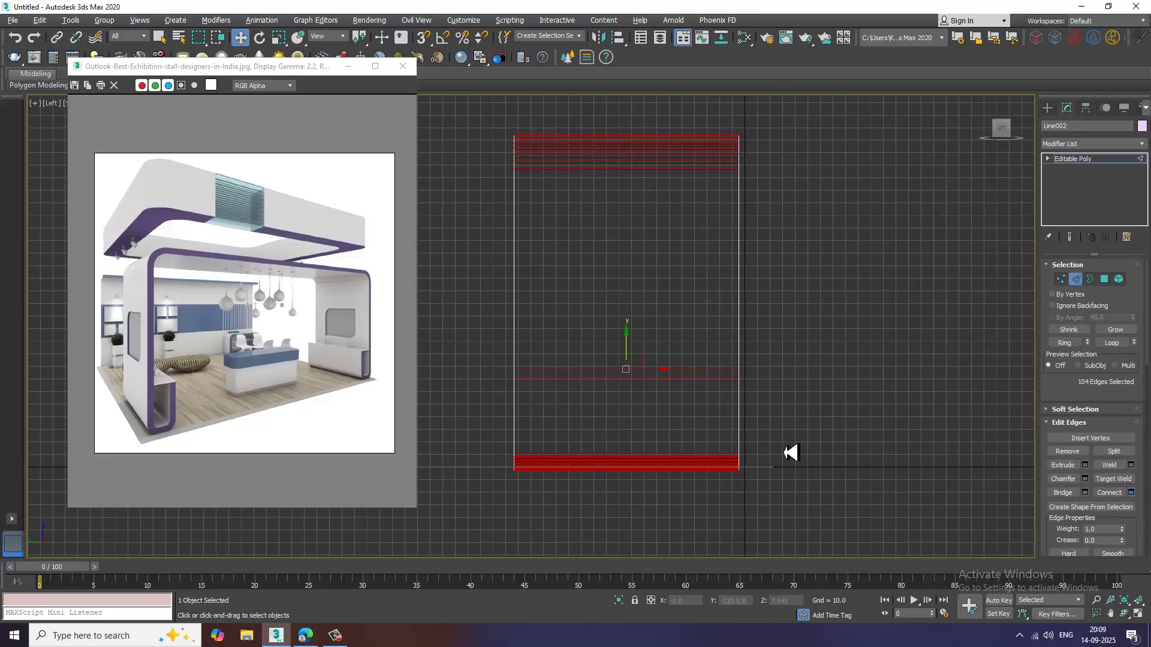
key("ctrl+shift+e")
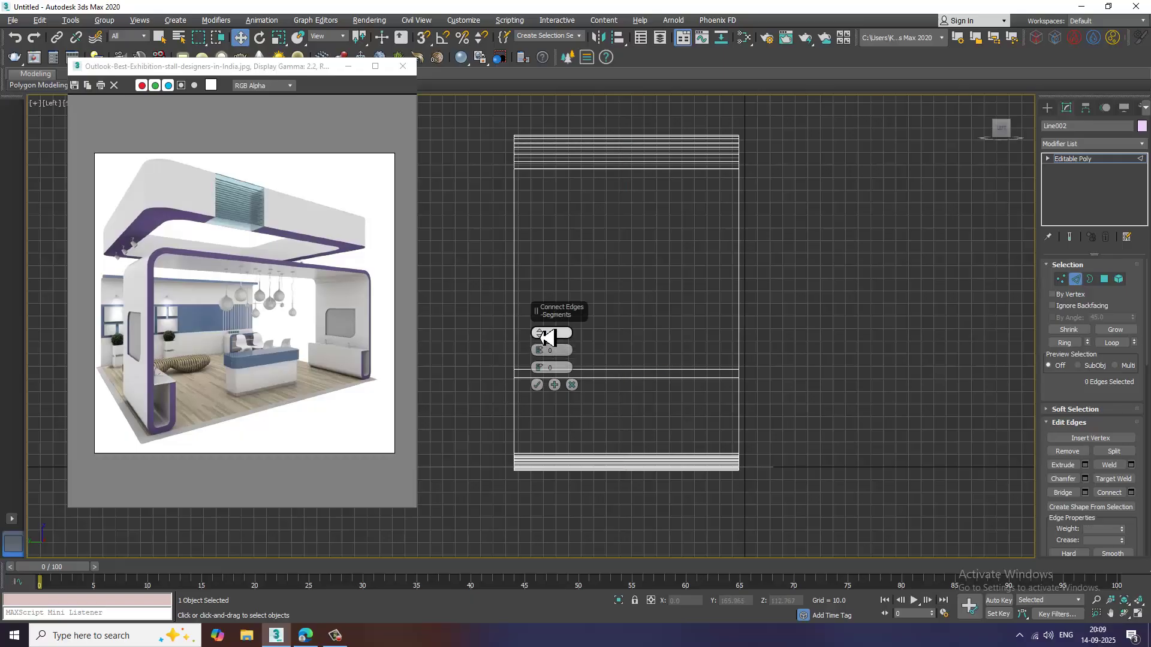
left_click(572, 385)
scroll(617, 367, "down", 4)
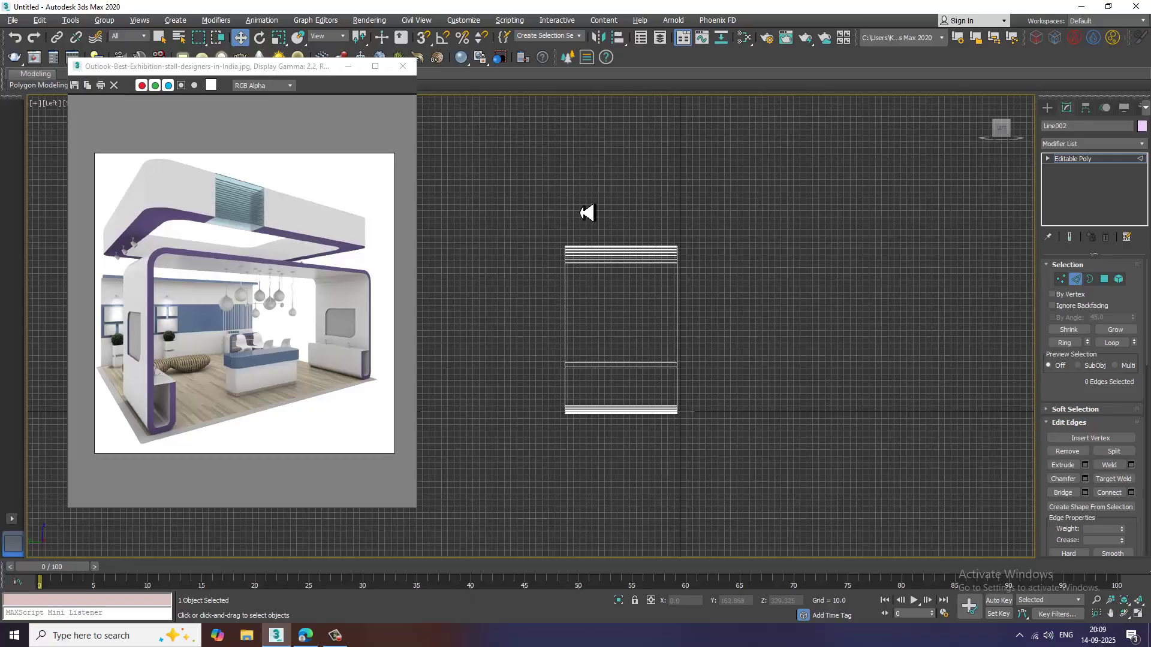
Connect the frame's front-to-back edges with two segments, pinched outward to about 34.
key("ctrl+a")
left_click(1132, 492)
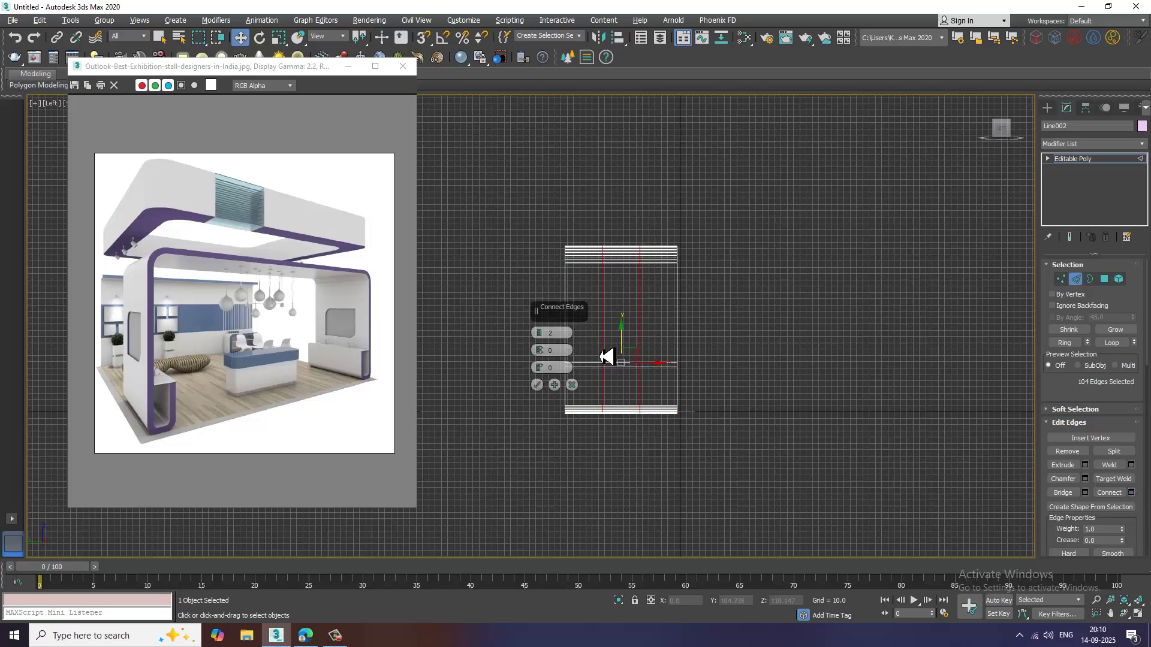
scroll(607, 357, "up", 4)
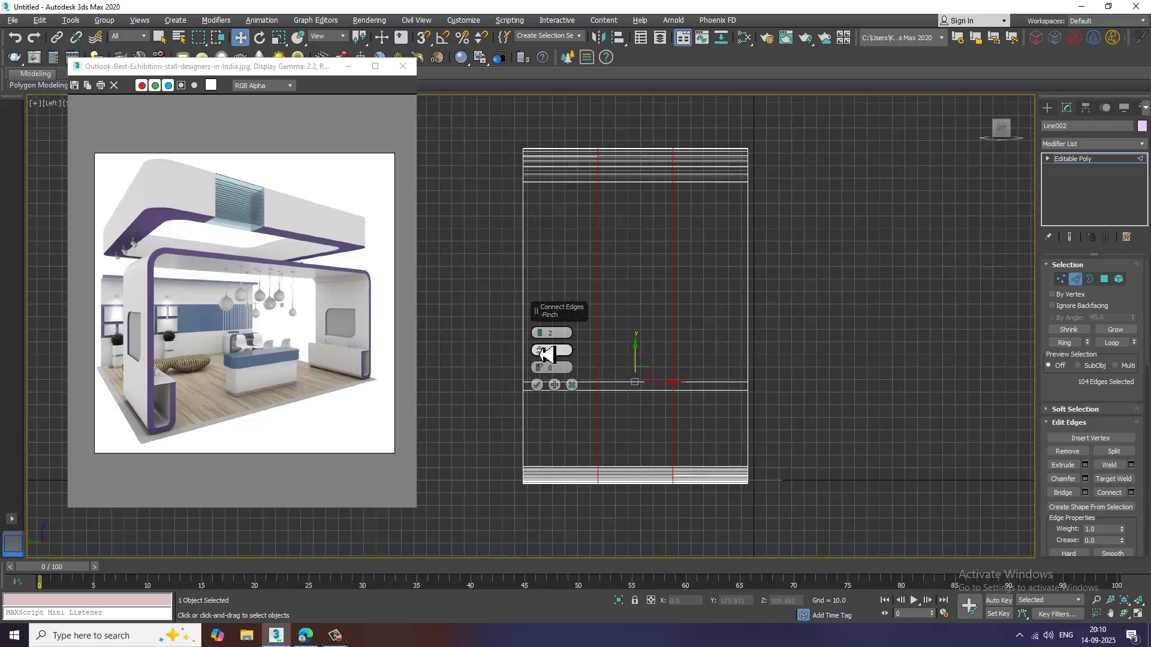
left_click_drag(524, 278, 521, 273)
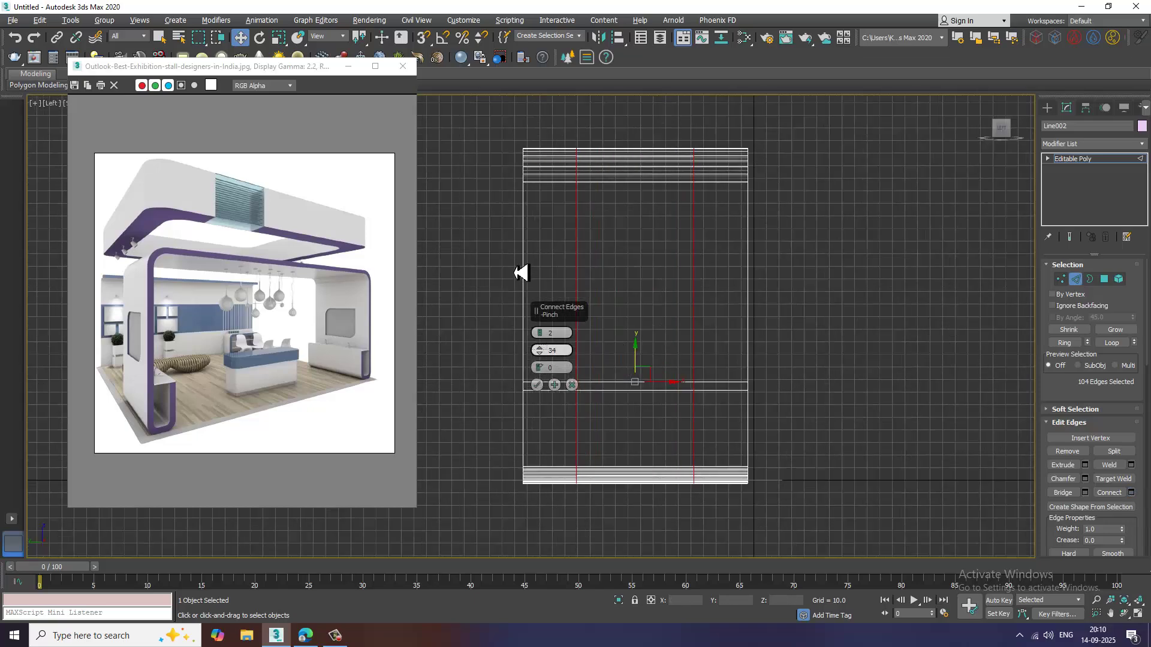
left_click(537, 385)
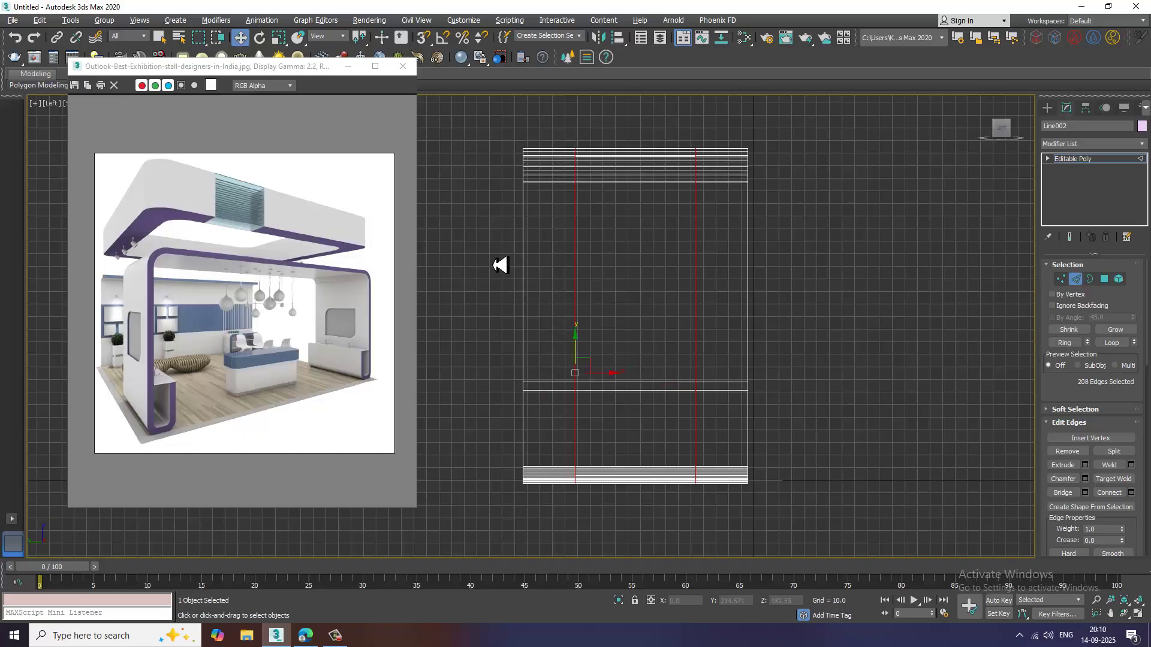
Connect the upright edges of the frame's side walls with two segments and pinch -9, and raise the new edges about 18 units.
left_click_drag(910, 318, 908, 316)
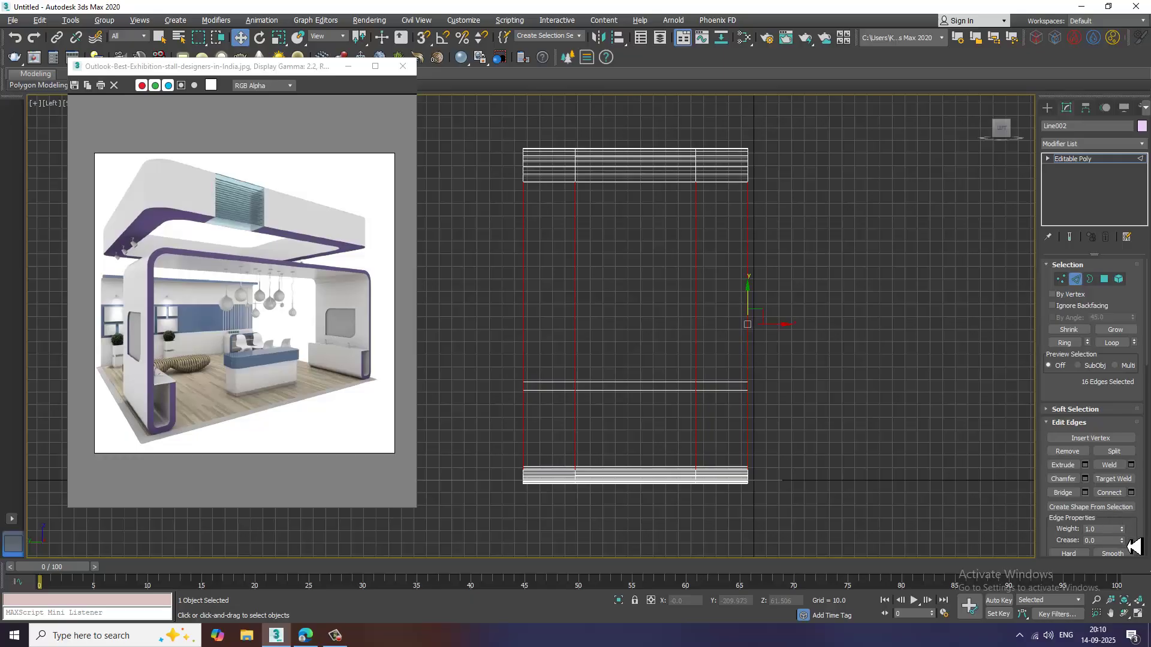
left_click(1131, 492)
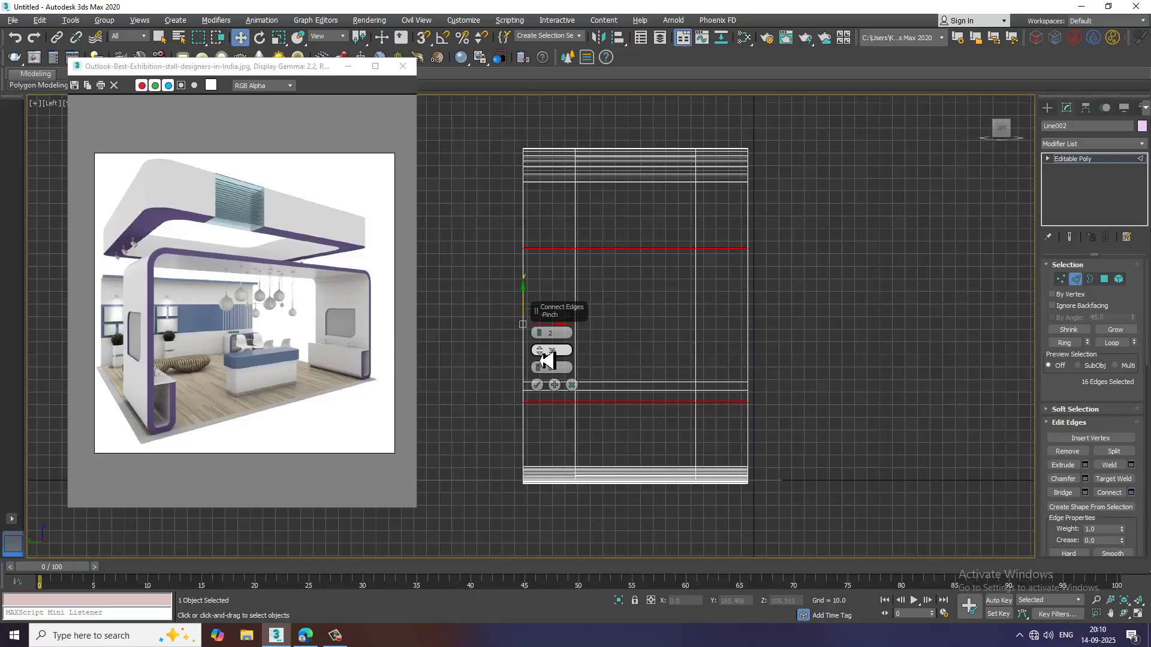
left_click_drag(560, 447, 562, 419)
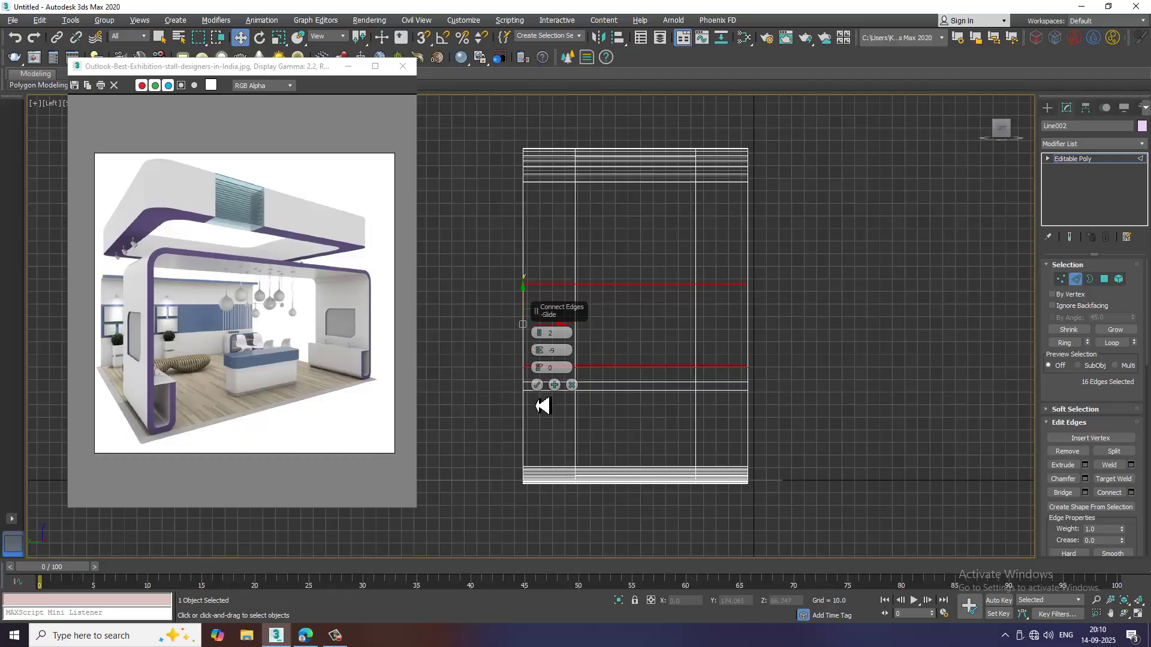
left_click(537, 386)
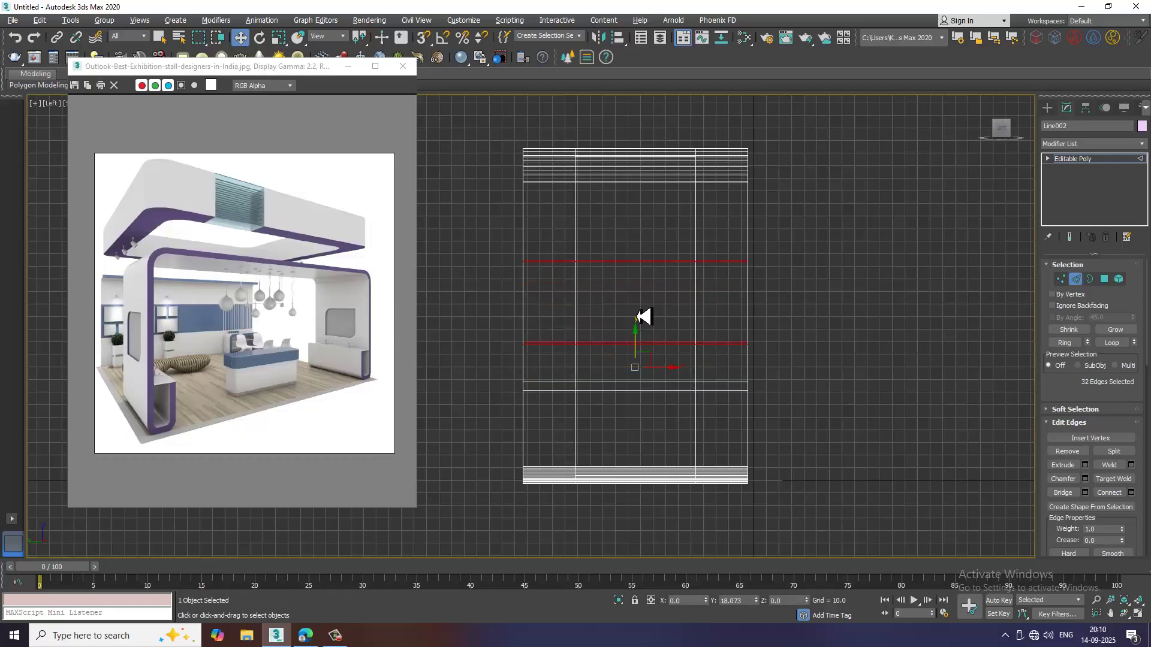
key("alt+w")
middle_click(802, 383)
key("alt+w")
middle_click_drag(803, 384, 683, 338, "alt")
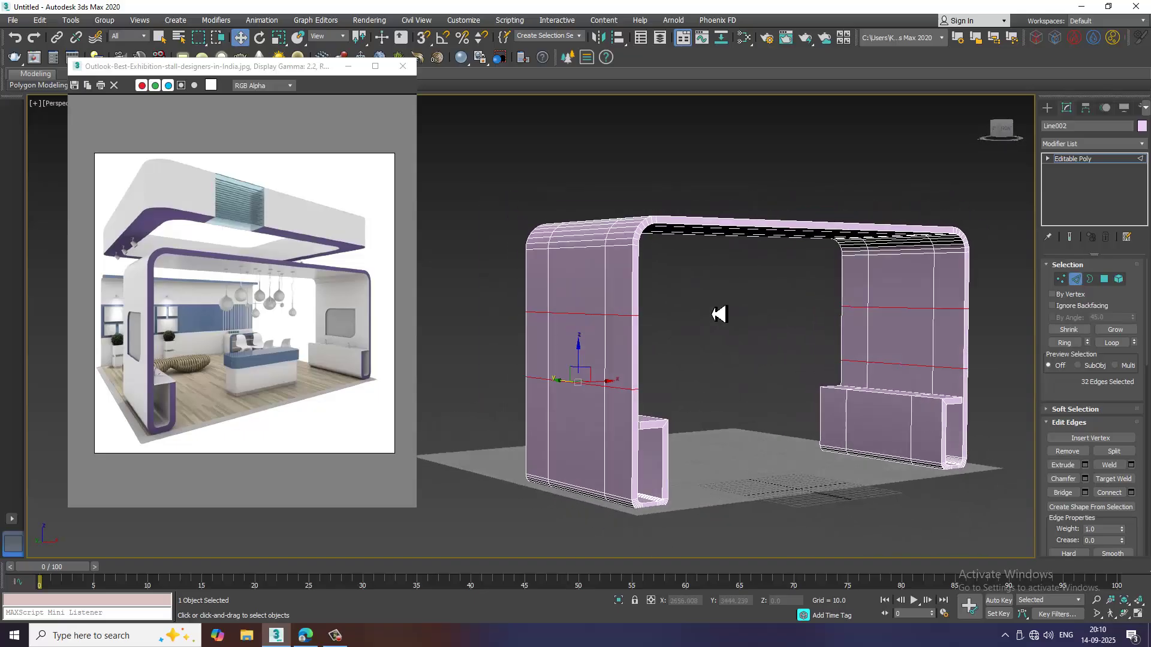
Select the upper row of window loop vertices on both side walls in the Front view and lower them about 11 units.
key("alt+w")
middle_click(809, 232)
key("alt+w")
scroll(755, 270, "down", 4)
middle_click_drag(829, 235, 645, 335)
scroll(645, 335, "down", 4)
middle_click_drag(720, 307, 869, 327)
key("1")
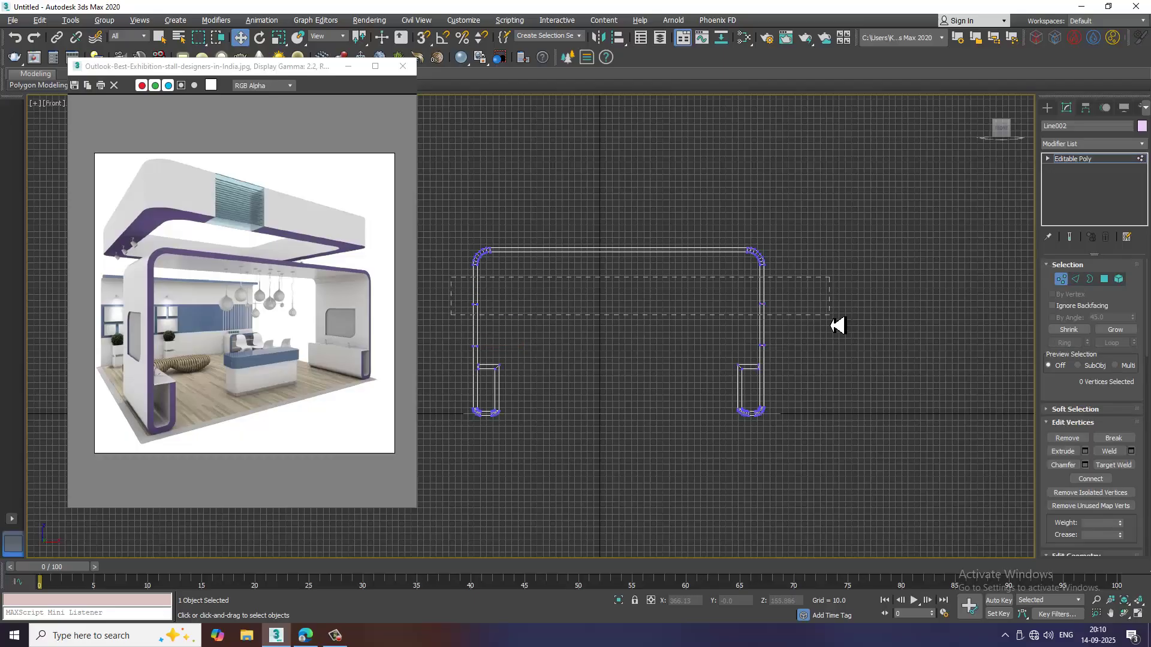
left_click_drag(451, 277, 830, 314)
scroll(713, 302, "up", 3)
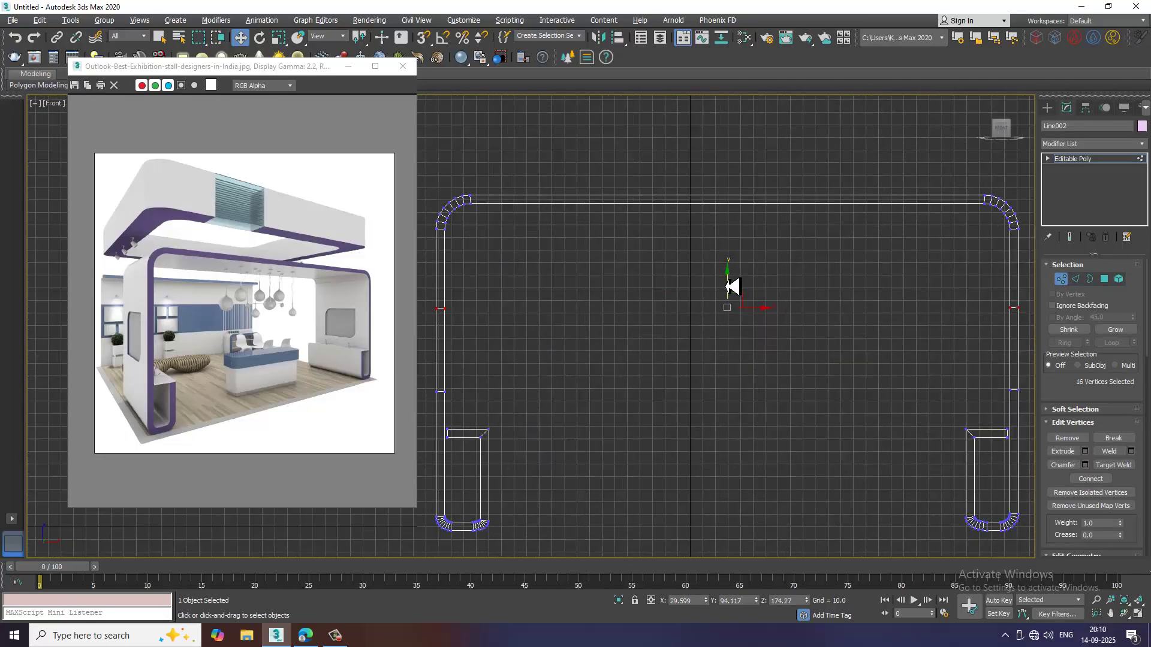
left_click_drag(727, 286, 732, 295)
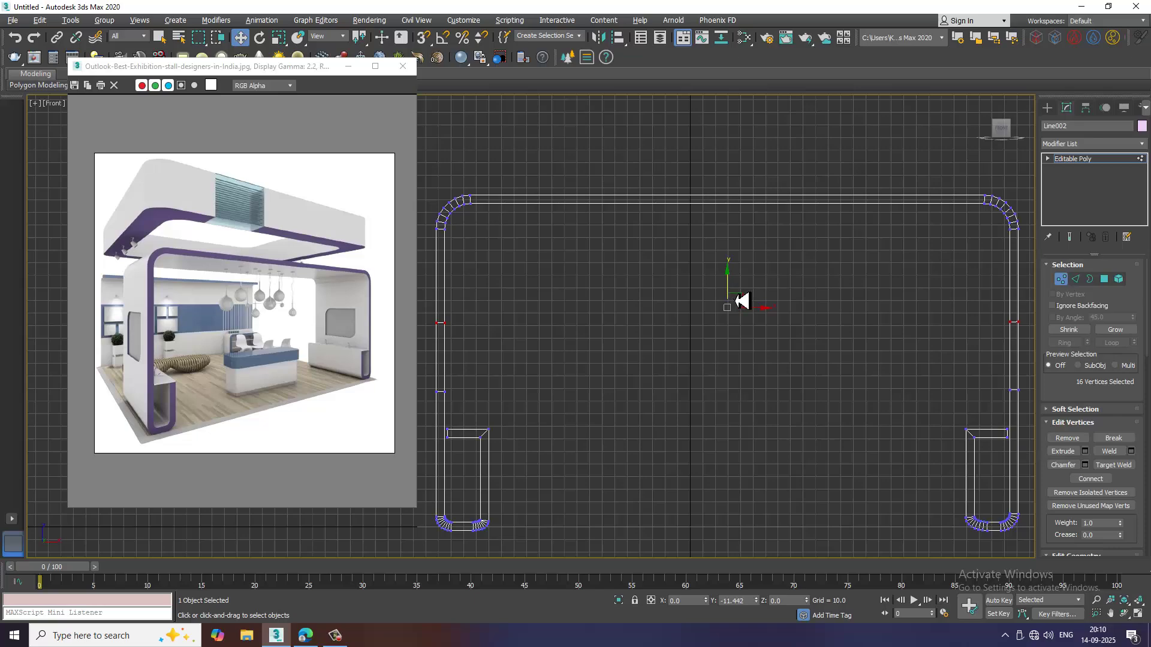
Select the four window polygons at polygon level, on the inner and outer faces of both side walls.
key("alt+w")
key("alt+w")
middle_click_drag(847, 403, 677, 393, "alt")
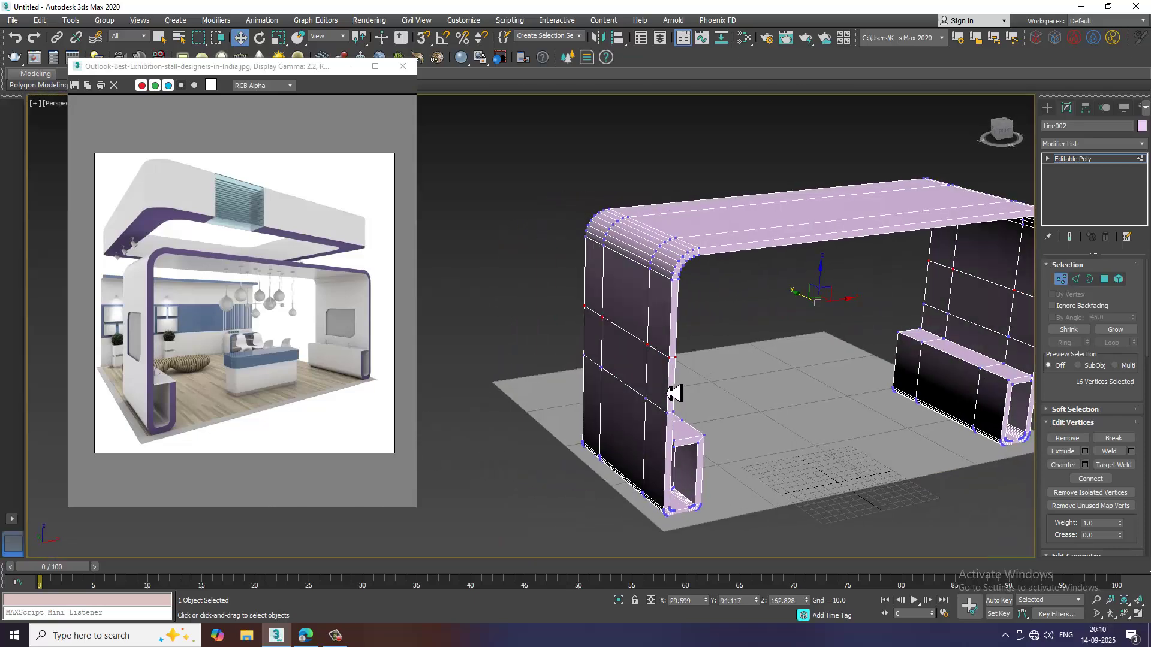
key("4")
left_click(626, 365)
key("z")
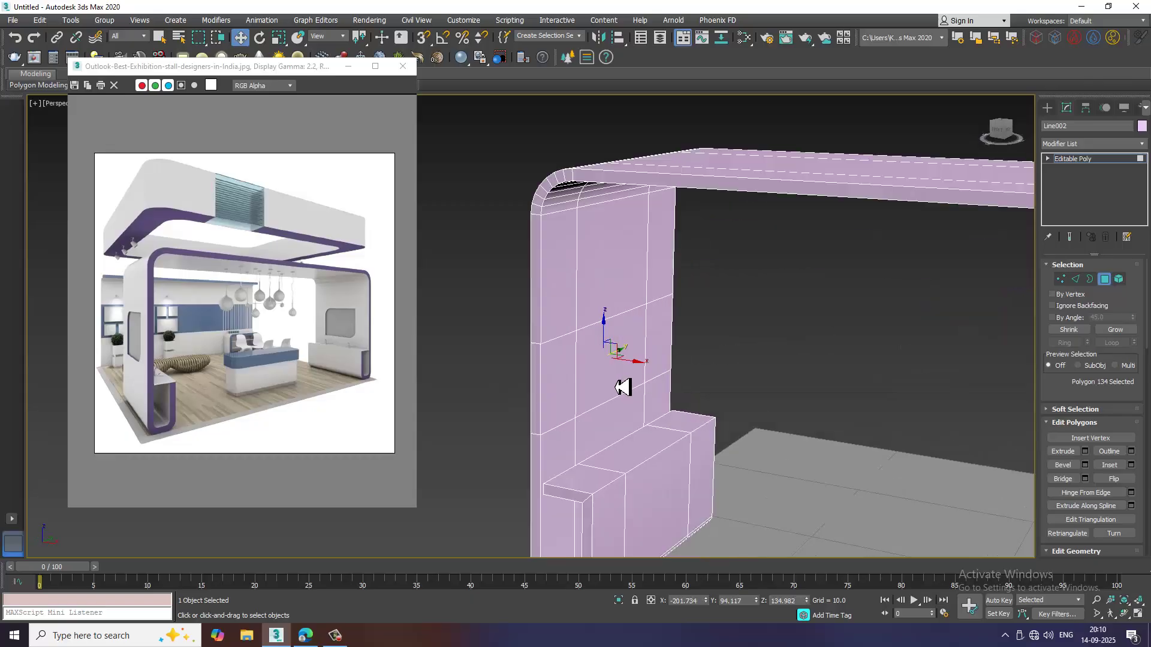
left_click(623, 388, "ctrl")
middle_click_drag(778, 392, 636, 381, "alt")
middle_click_drag(635, 381, 758, 369, "alt")
left_click(853, 269, "ctrl")
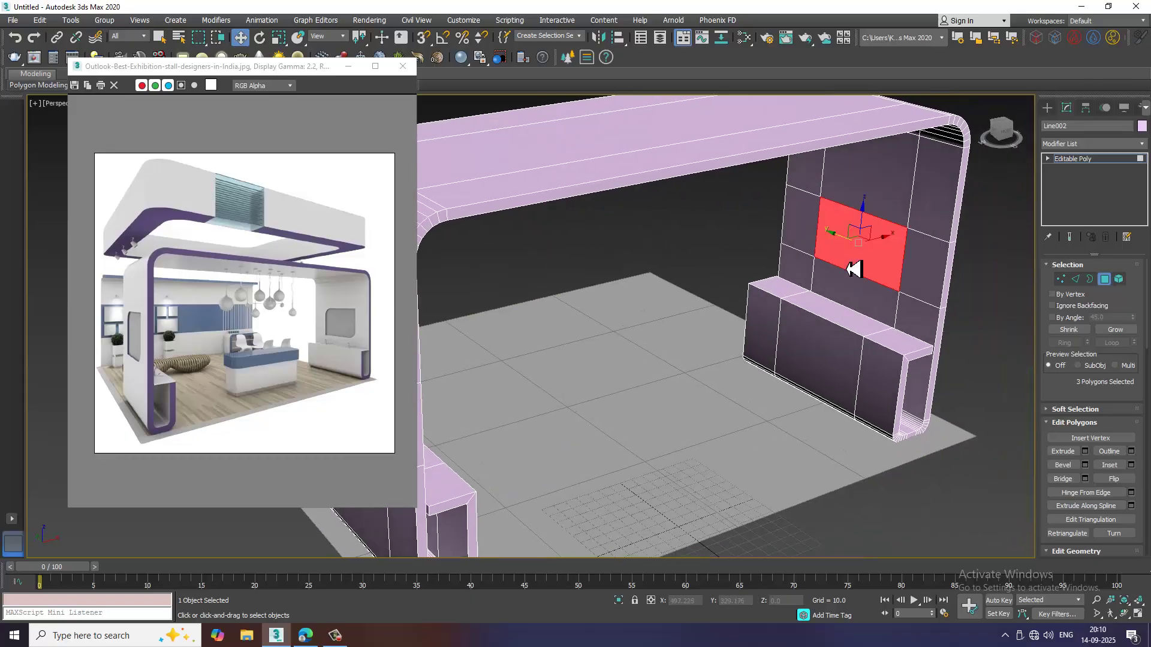
scroll(833, 294, "down", 4)
scroll(809, 313, "up", 5)
left_click(468, 331, "ctrl")
Extrude the four selected window polygons inward with a height of -1.842.
middle_click_drag(546, 354, 688, 322, "alt")
scroll(689, 321, "up", 2)
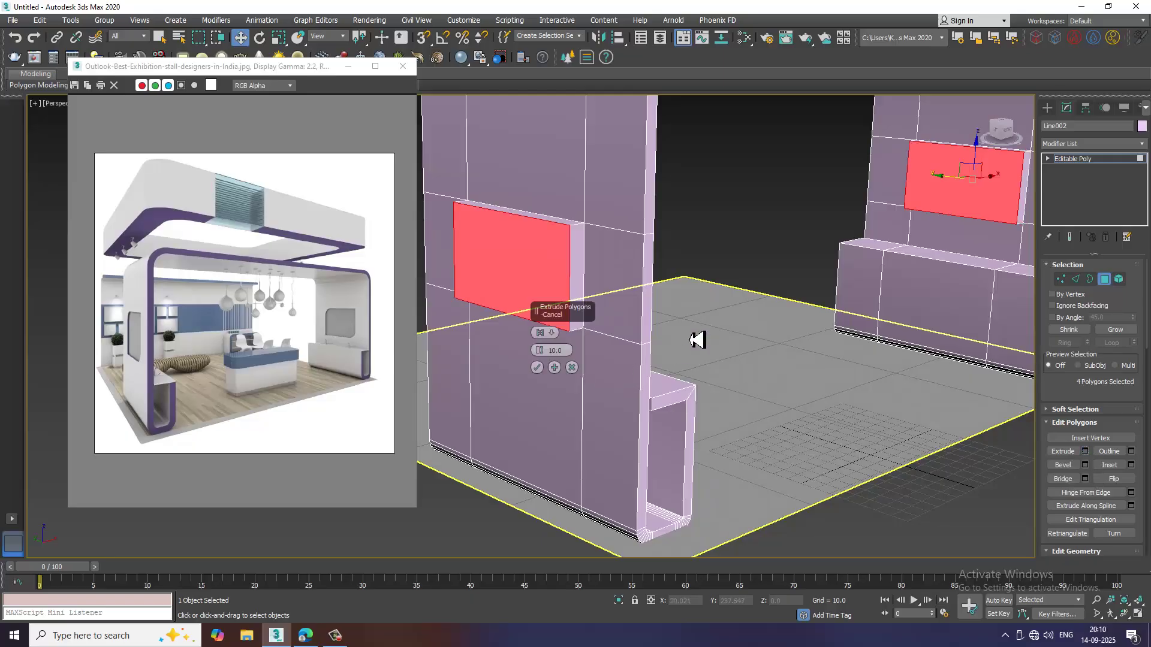
middle_click_drag(698, 339, 799, 368, "alt")
scroll(583, 333, "up", 4)
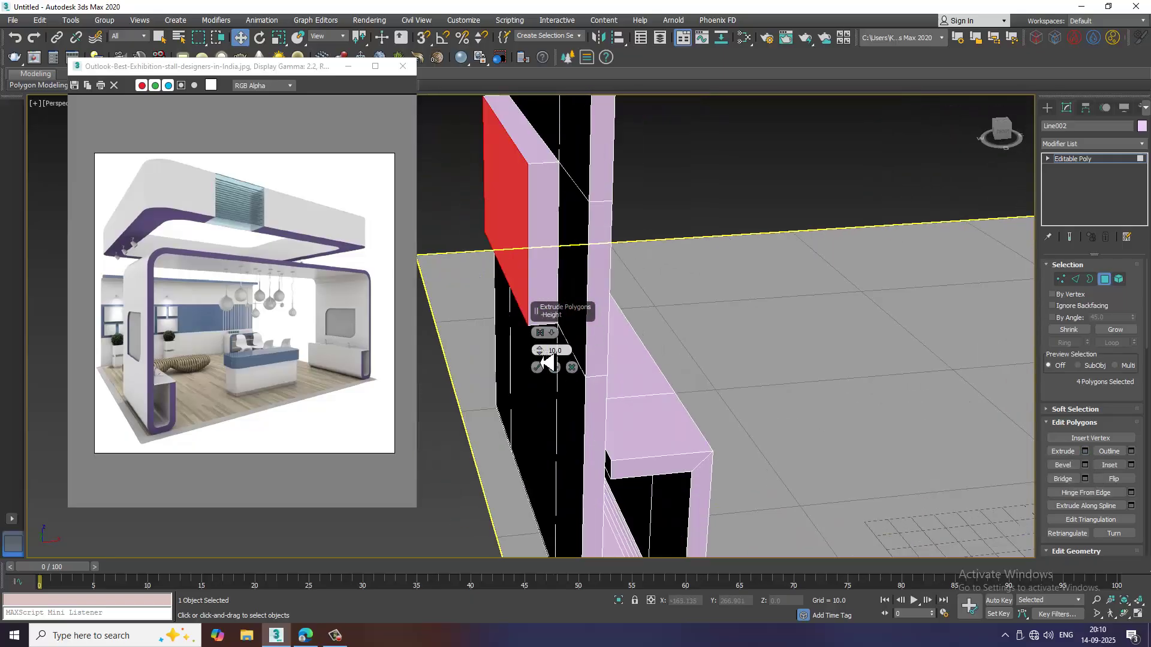
left_click_drag(548, 363, 547, 433)
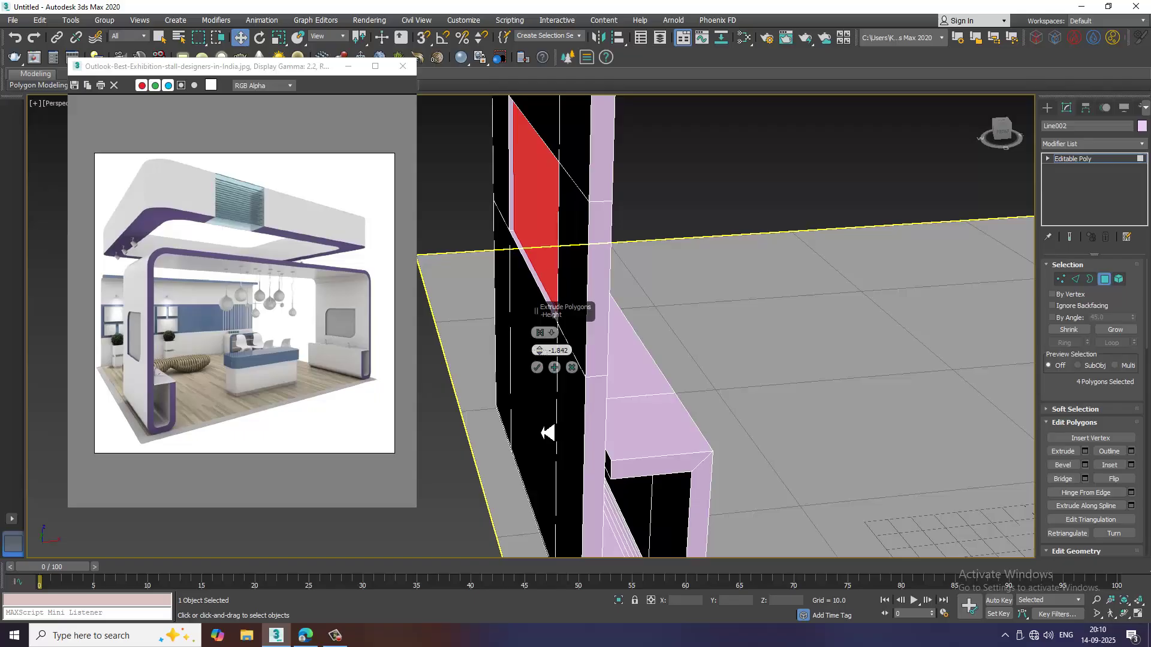
middle_click_drag(648, 308, 761, 347, "alt")
scroll(779, 336, "up", 4)
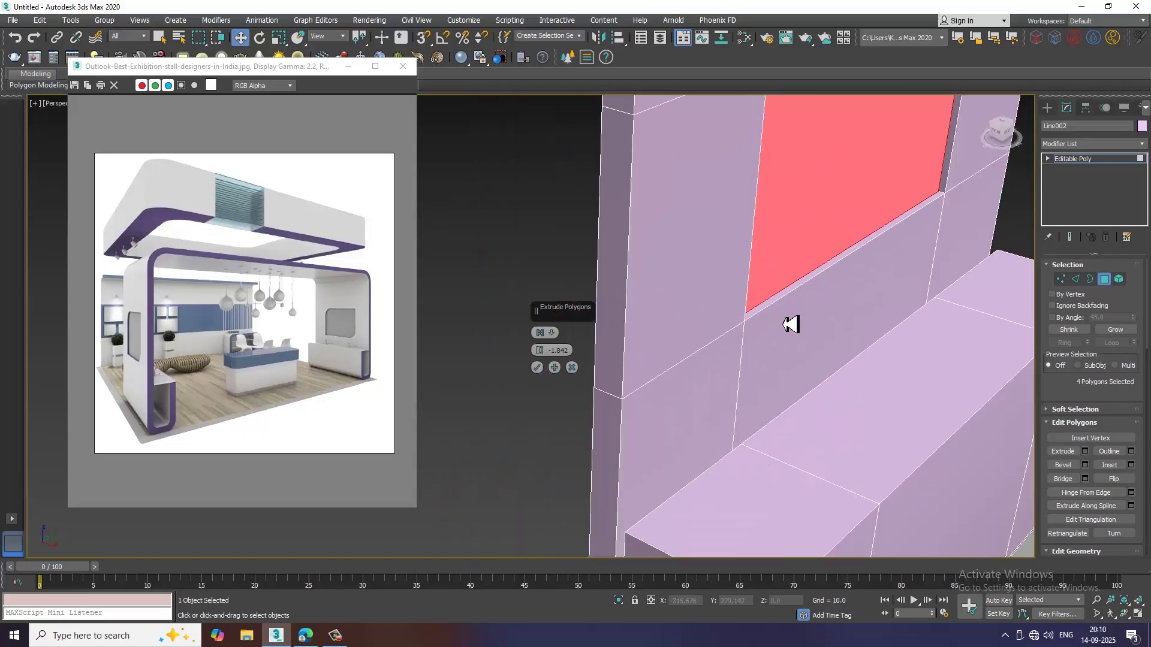
scroll(792, 324, "down", 4)
left_click(537, 368)
Select the vertices of the frame's right side, including its bench, and move them outward about 13 units along X.
middle_click_drag(853, 357, 743, 320, "alt")
scroll(720, 313, "down", 5)
middle_click_drag(643, 327, 711, 334, "alt")
scroll(252, 295, "up", 3)
key("1")
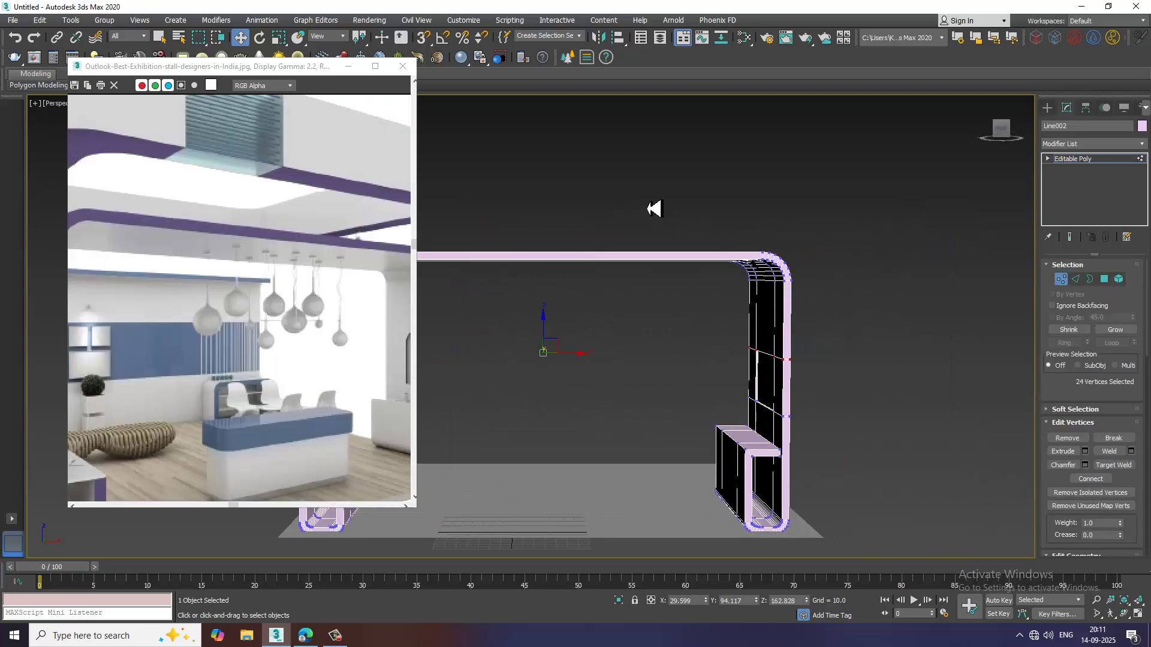
key("ctrl+a")
middle_click_drag(835, 391, 787, 421, "alt")
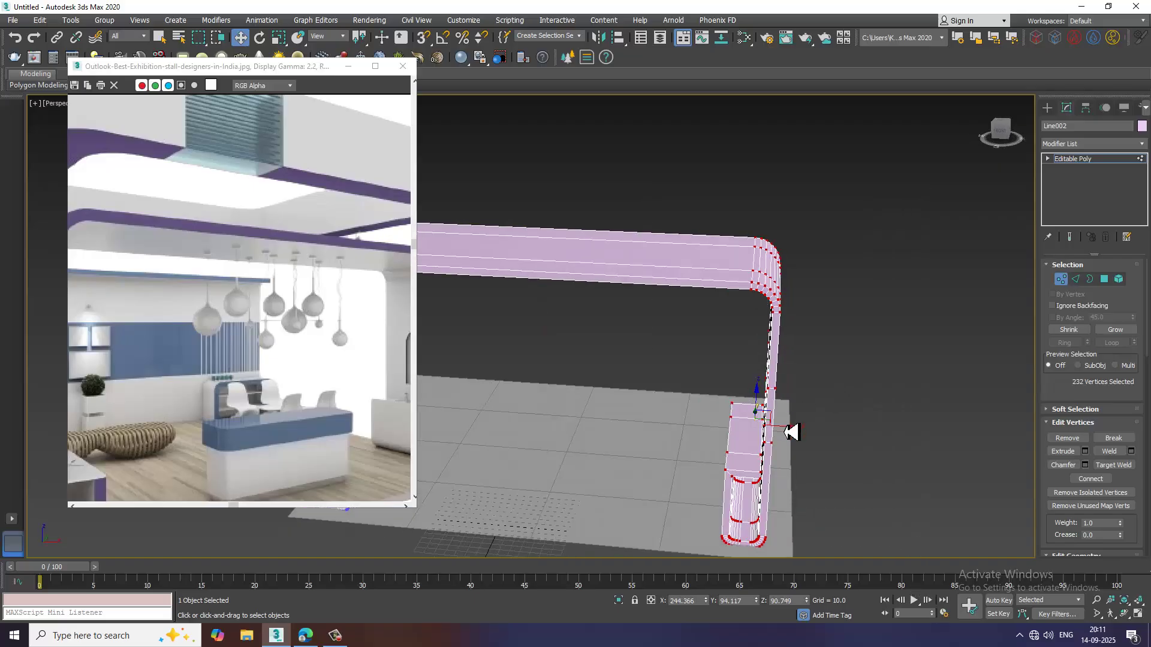
left_click_drag(800, 431, 807, 432)
key("alt+w")
middle_click_drag(861, 278, 804, 253)
key("alt+w")
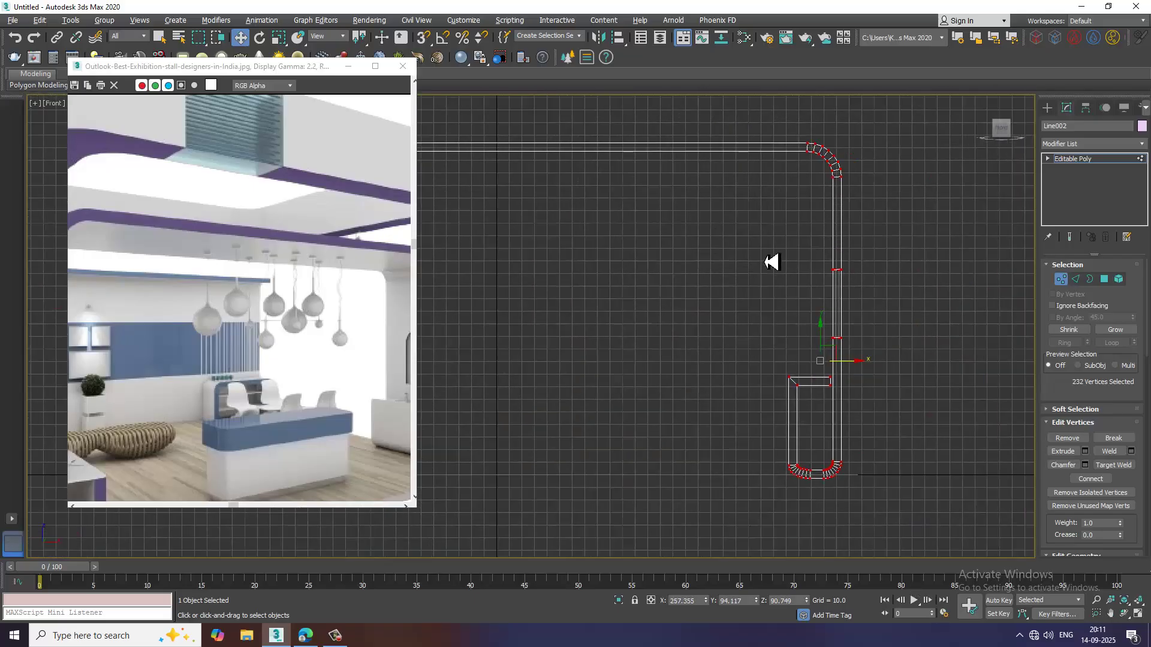
Widen the right bench by moving its inner-side vertices toward the stall's middle, and bring the free end of its top to the wall.
scroll(773, 278, "up", 4)
middle_click_drag(774, 306, 686, 241)
middle_click_drag(774, 413, 758, 265)
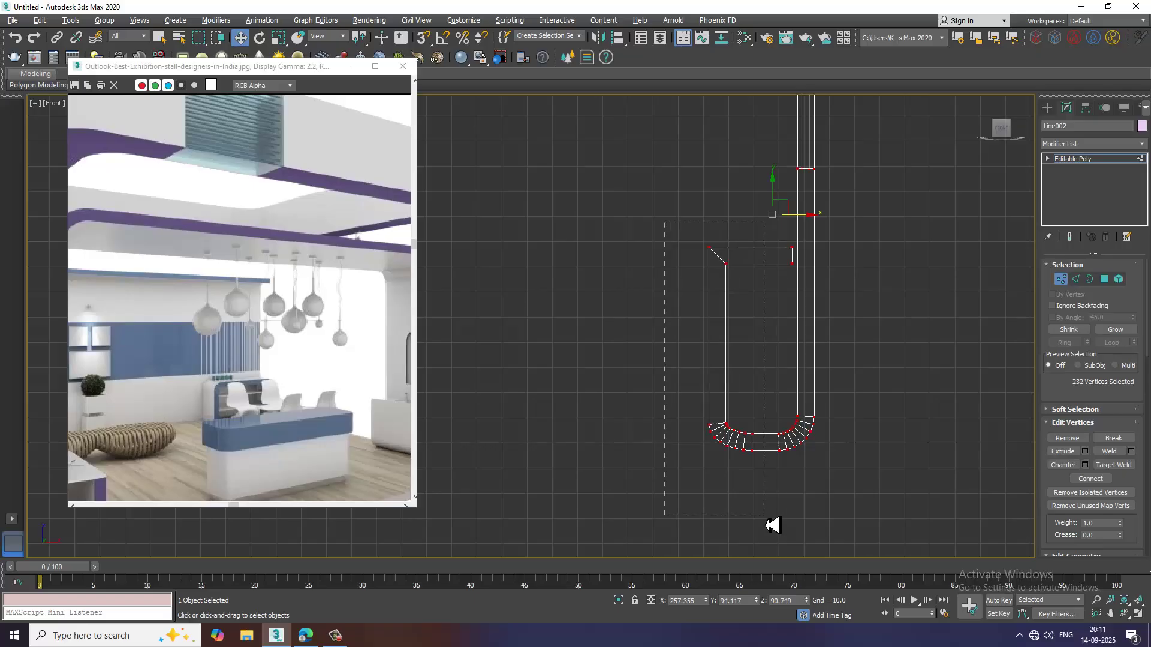
left_click_drag(768, 525, 767, 517)
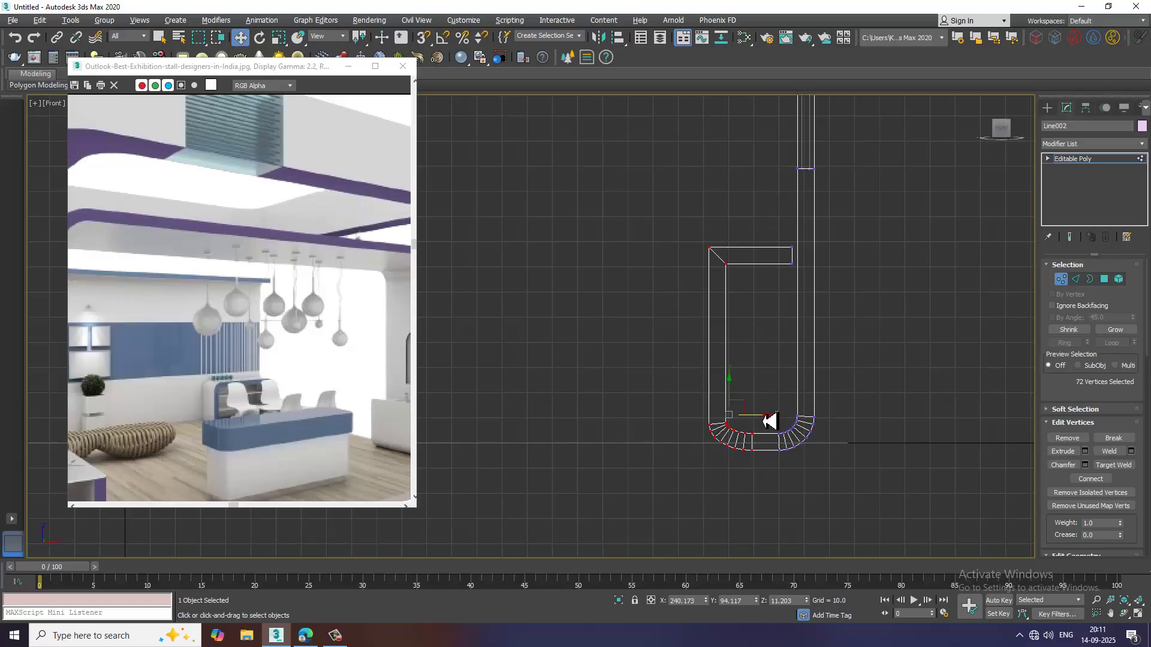
left_click_drag(761, 424, 754, 423)
left_click_drag(757, 233, 834, 266)
Widen the left bench by moving its inner-side vertices about 5 units inward, and bring the free end of its top to the wall.
scroll(690, 321, "down", 3)
middle_click_drag(689, 320, 1054, 292)
scroll(727, 316, "up", 2)
left_click_drag(767, 429, 760, 427)
scroll(711, 298, "up", 3)
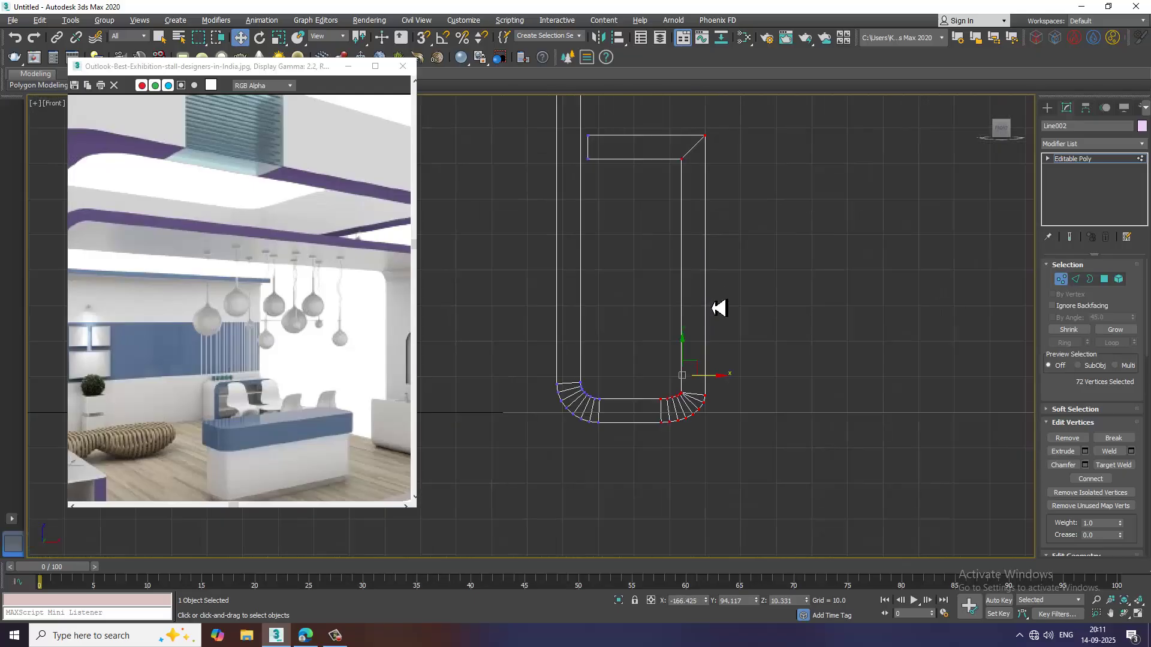
left_click_drag(721, 378, 740, 378)
middle_click_drag(632, 176, 660, 275)
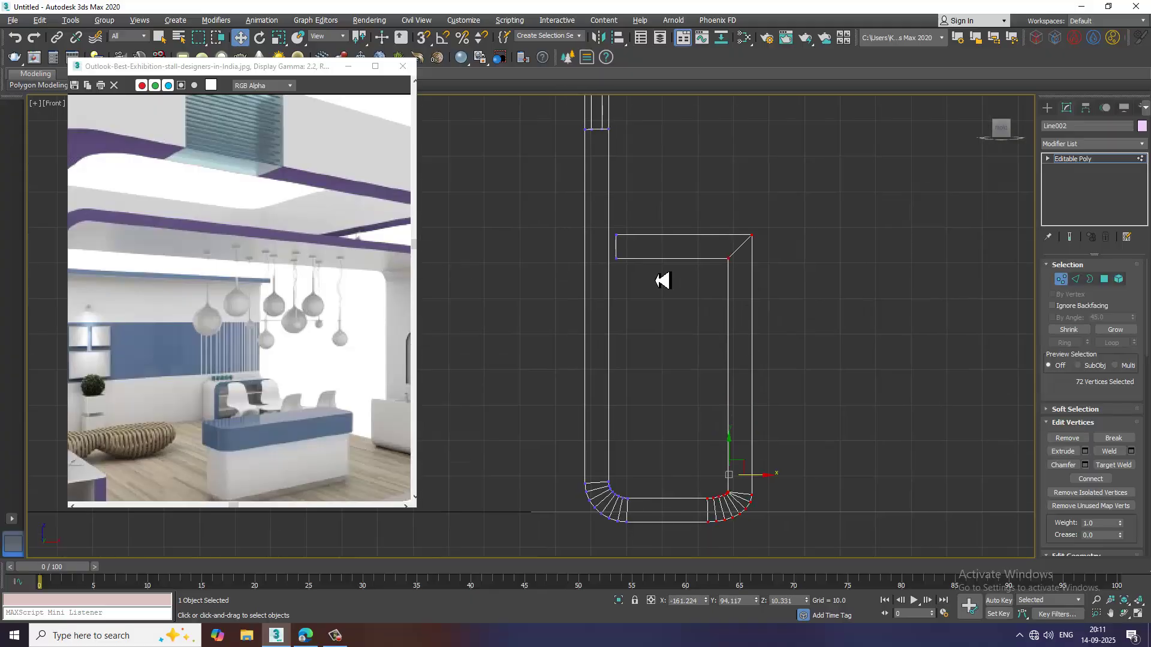
left_click_drag(672, 317, 672, 317)
scroll(640, 254, "down", 2)
Leave vertex editing on the frame in the Perspective view and select the floor plane.
key("alt+w")
key("alt+w")
middle_click_drag(883, 388, 796, 398, "alt")
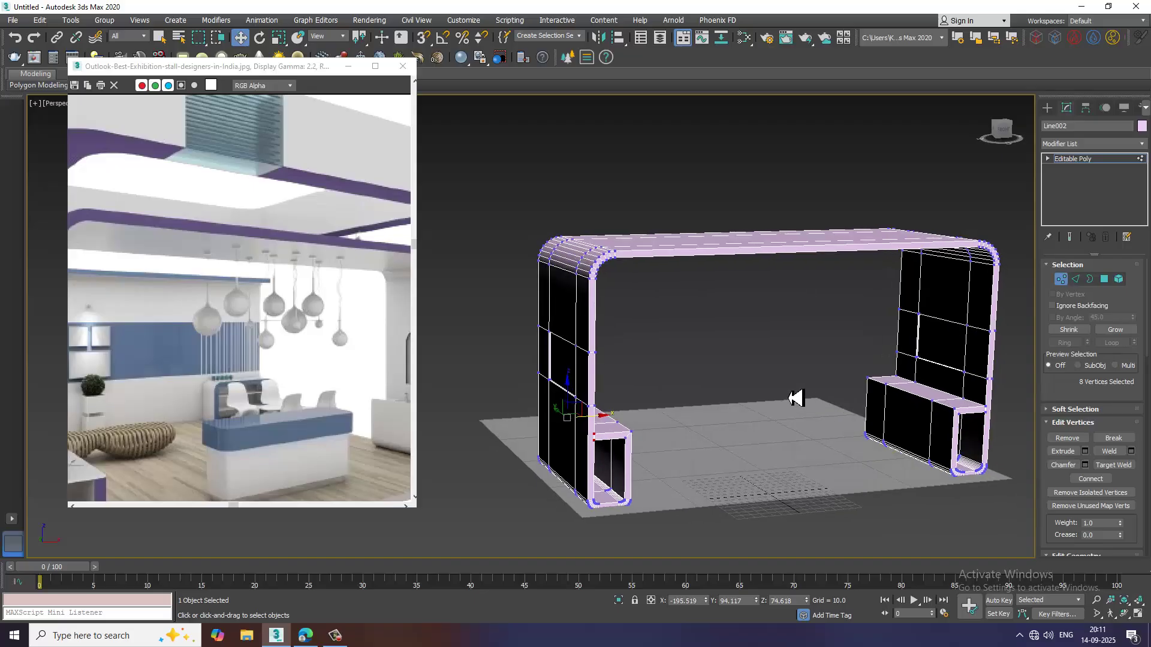
left_click(1087, 159)
middle_click_drag(418, 321, 447, 314)
scroll(224, 346, "down", 2)
mouse_move(751, 312)
middle_mouse_down("alt")
mouse_move(753, 335)
mouse_move(843, 334)
middle_mouse_up("alt")
key("1")
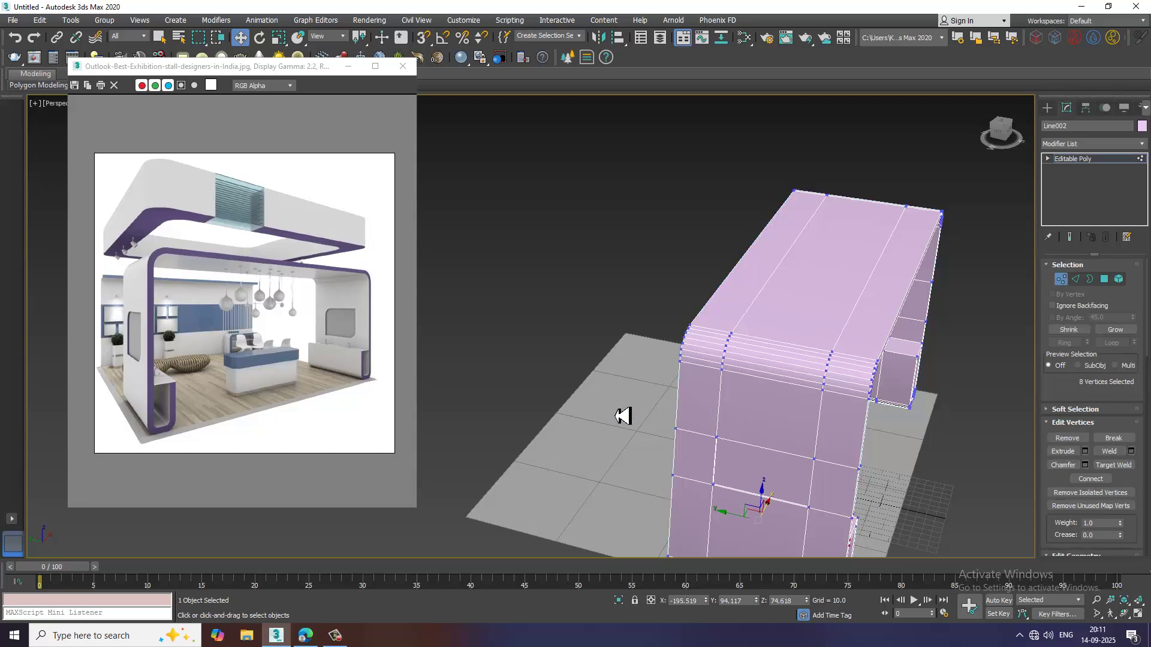
left_click(1103, 161)
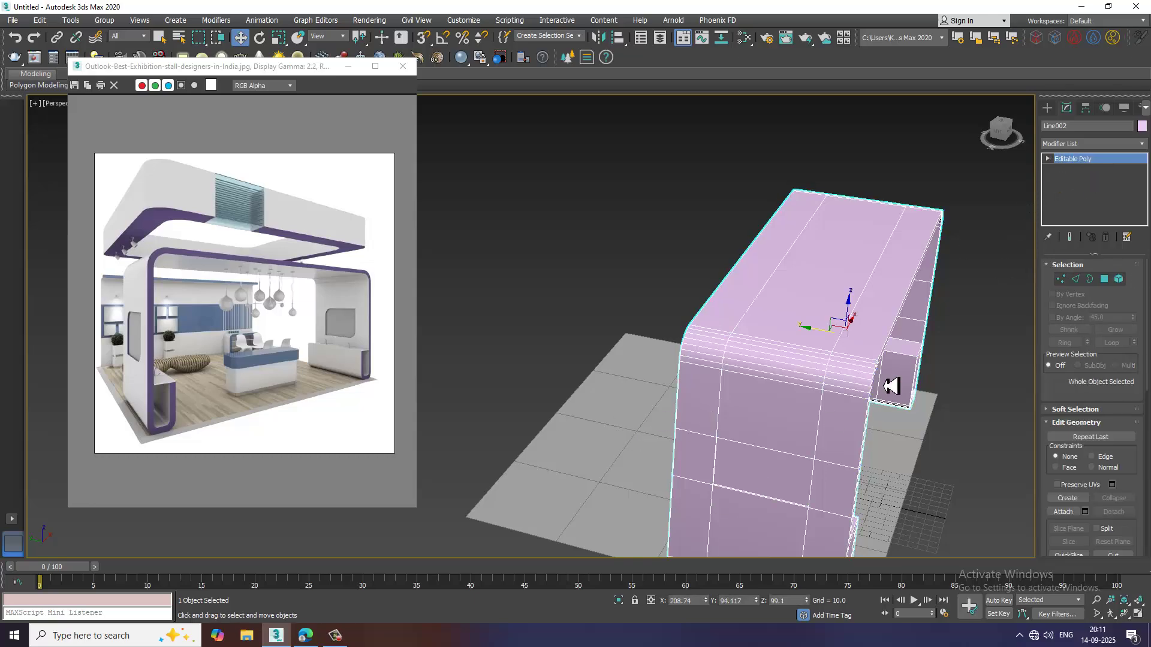
left_click(649, 448)
middle_click_drag(649, 448, 726, 392, "alt")
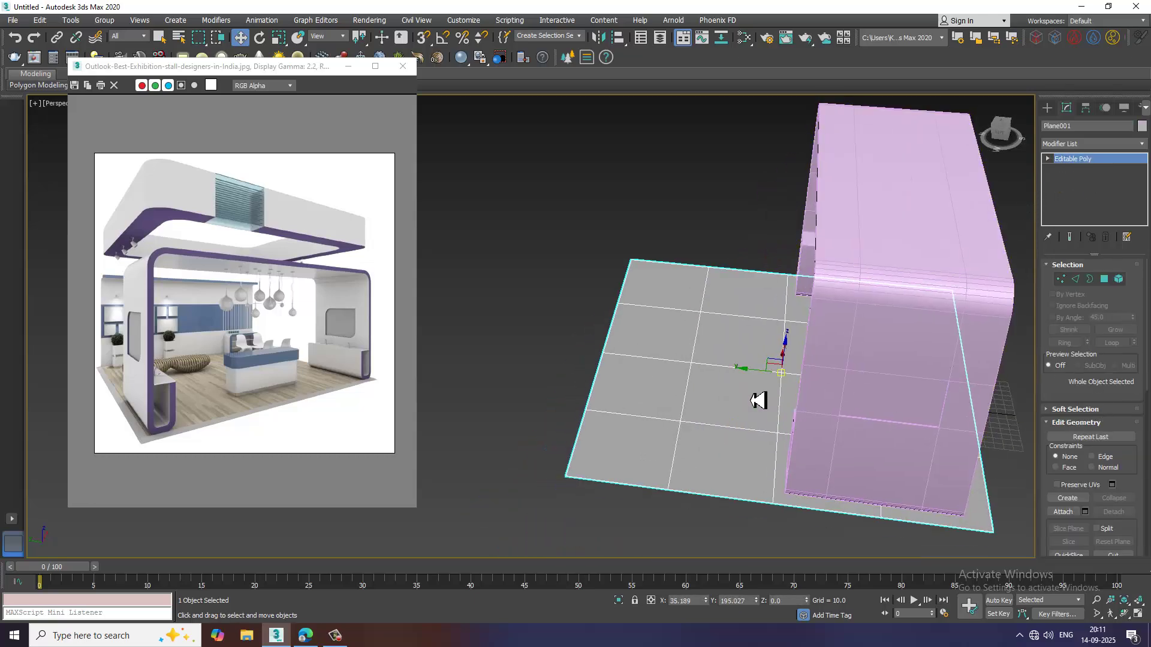
key("1")
middle_click_drag(655, 411, 587, 285, "alt")
left_click_drag(752, 603, 754, 545)
middle_click_drag(754, 544, 697, 425, "alt")
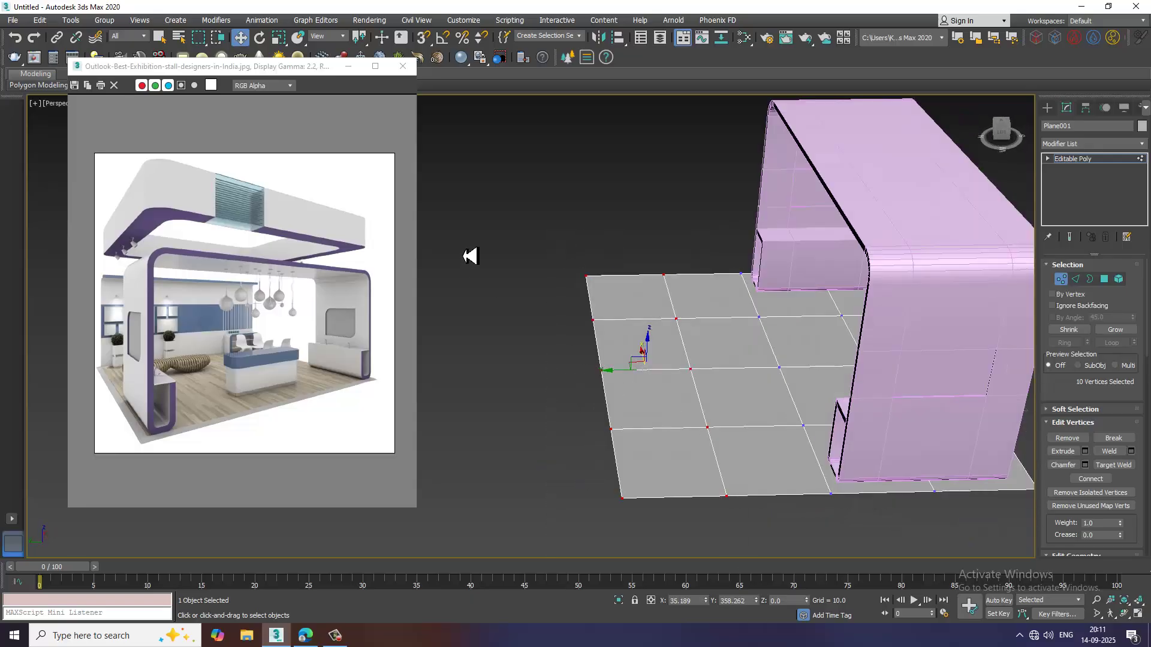
Extend the floor plane's back border edges backward by two new rows, ending at about Y 617.
key("2")
middle_click_drag(766, 440, 728, 418, "alt")
left_click_drag(651, 532, 786, 608)
left_click_drag(606, 359, 514, 350, "shift")
middle_click_drag(817, 380, 818, 380, "alt")
middle_click_drag(739, 378, 727, 371, "alt")
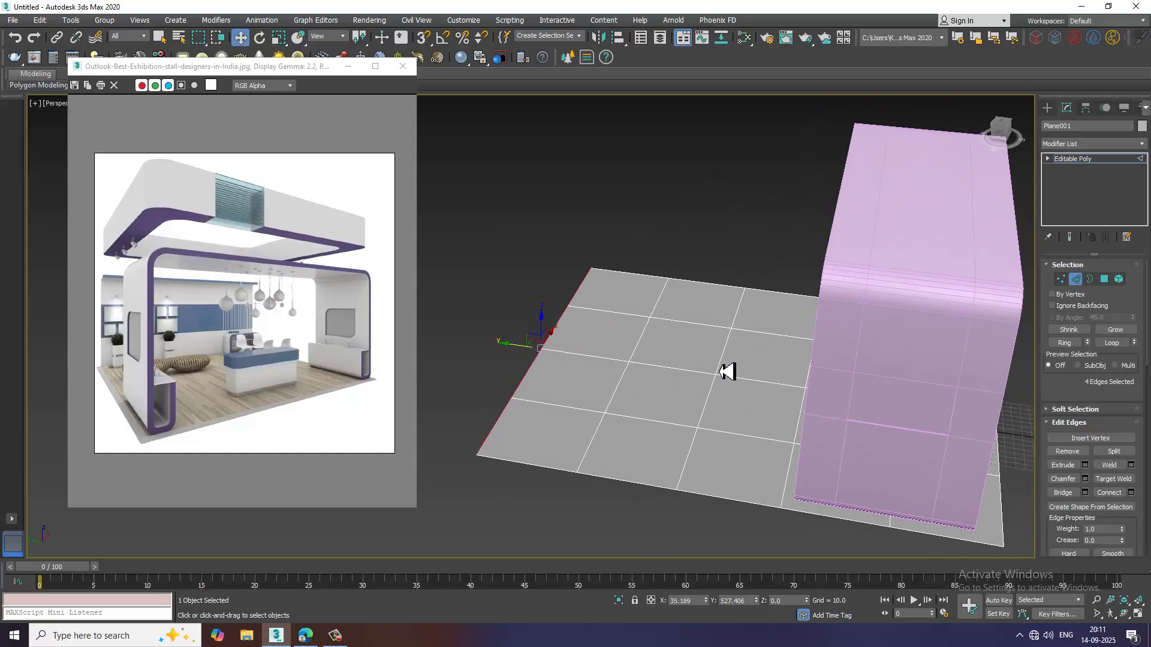
left_click_drag(531, 357, 473, 359)
Create a box along the floor's back edge in the Top view, about 506 wide, 6.7 deep and 90 high, as the back wall.
middle_click_drag(674, 342, 25, 307, "alt")
middle_click_drag(131, 304, 134, 303)
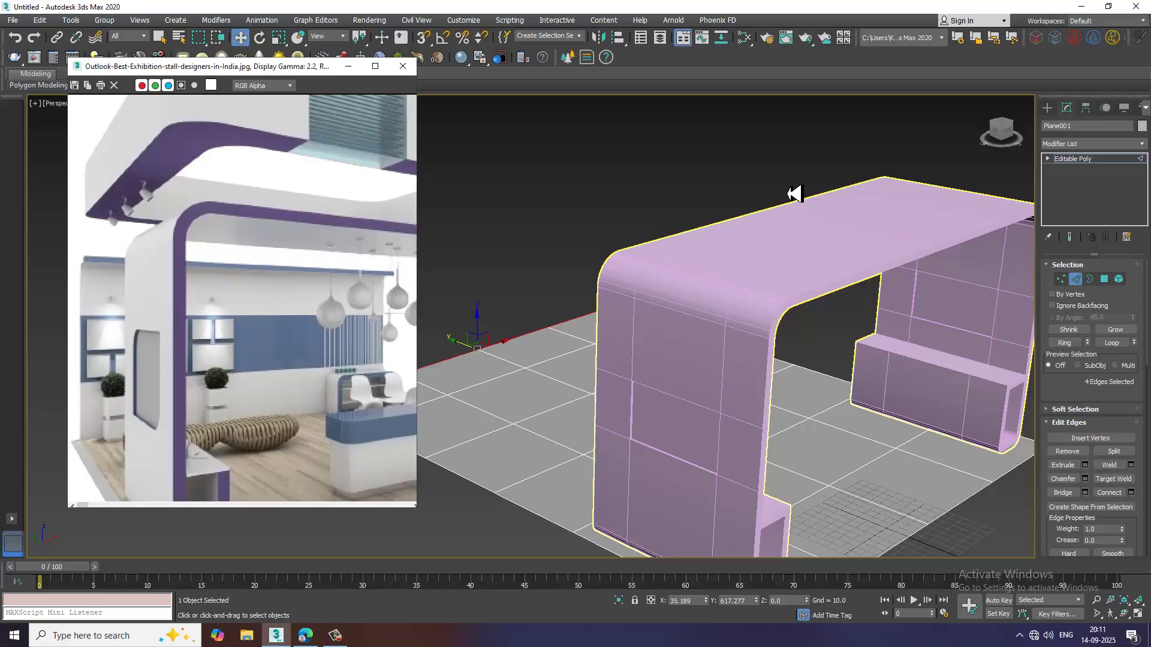
left_click(1047, 108)
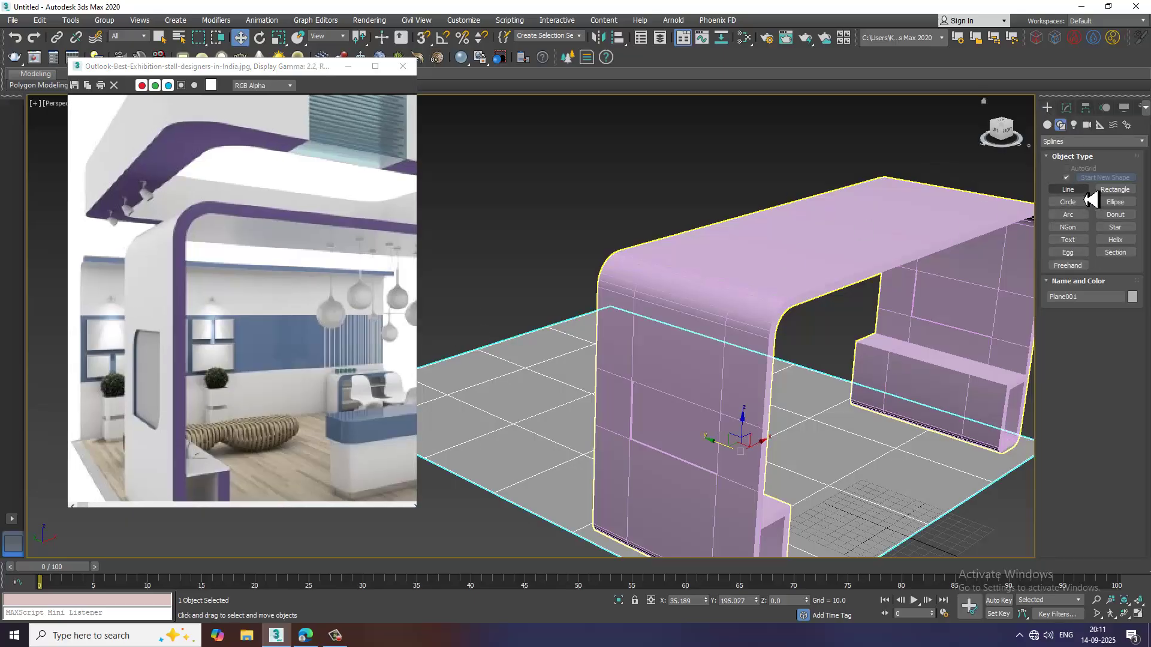
left_click(1047, 125)
left_click(1068, 179)
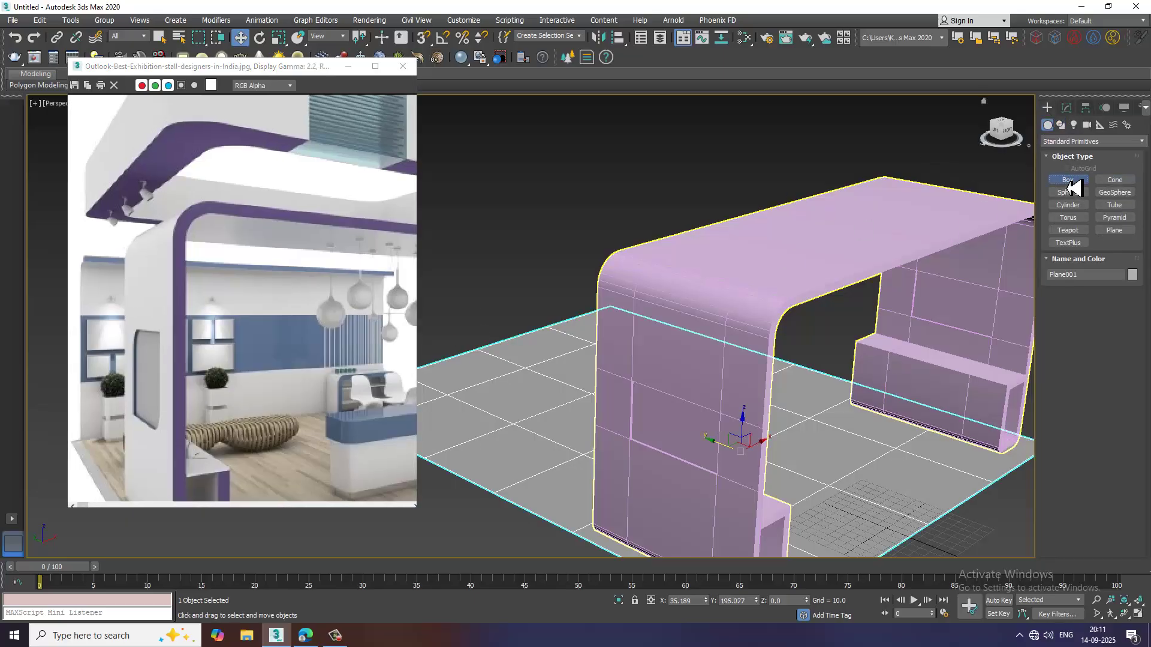
key("alt+w")
left_click(507, 297)
key("alt+w")
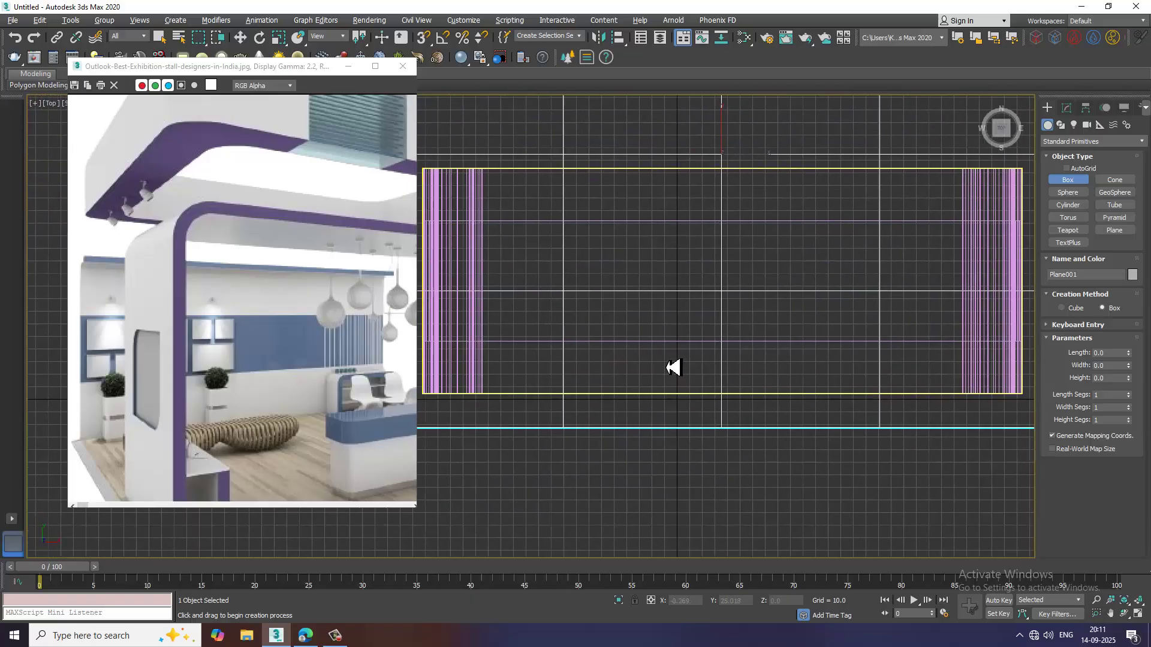
middle_click_drag(678, 270, 645, 319)
scroll(651, 324, "up", 2)
middle_click_drag(716, 383, 711, 291)
scroll(672, 344, "down", 2)
scroll(210, 388, "down", 1)
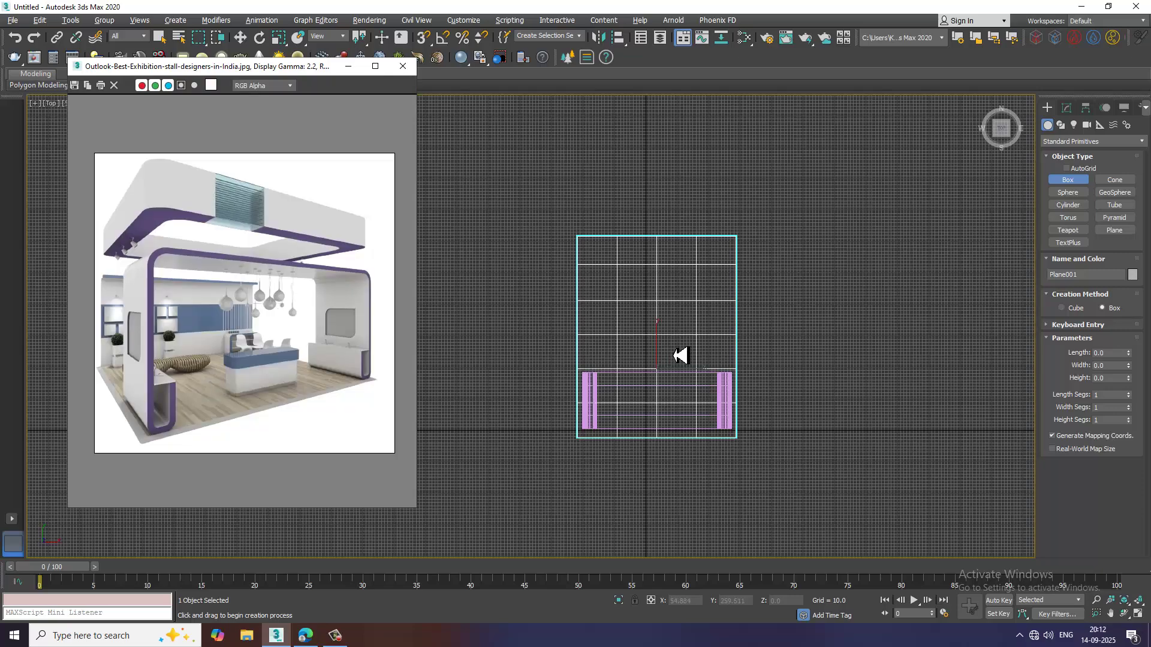
middle_click_drag(681, 351, 703, 353)
scroll(704, 348, "up", 3)
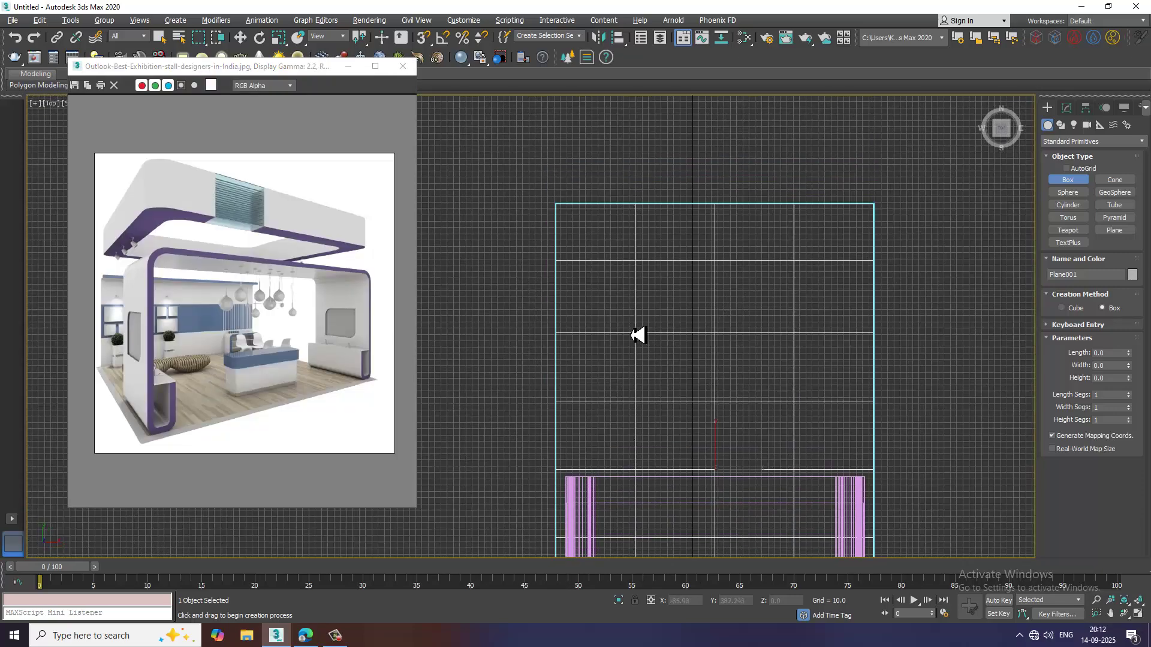
scroll(578, 229, "up", 2)
left_click_drag(534, 209, 980, 206)
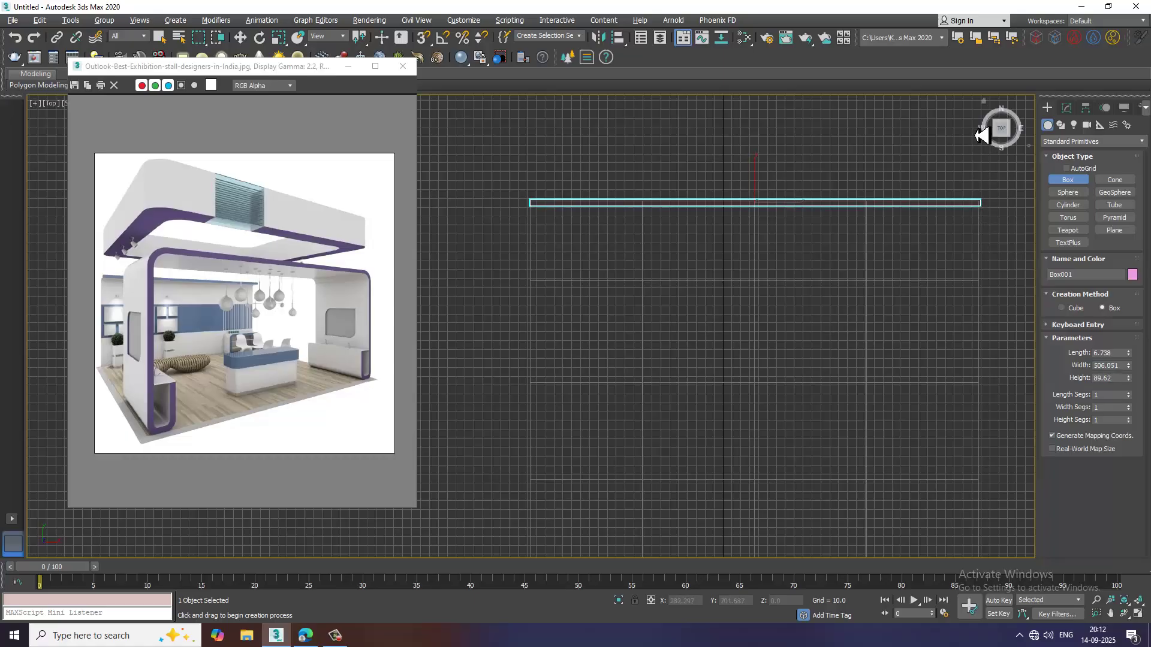
left_click(974, 126)
right_click(974, 125)
Set the back wall box's height to about 268, matching it to the top of the frame in the Front view.
key("alt+w")
key("alt+w")
middle_click_drag(893, 375, 863, 383)
left_click(1066, 108)
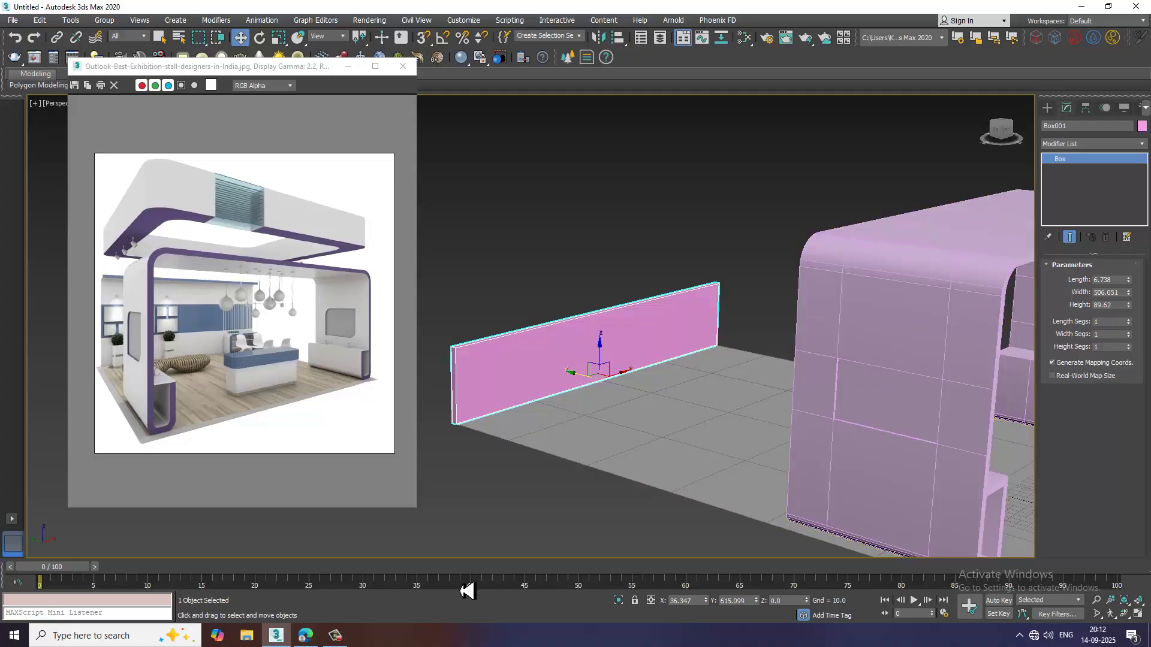
left_click(337, 638)
left_click(337, 638)
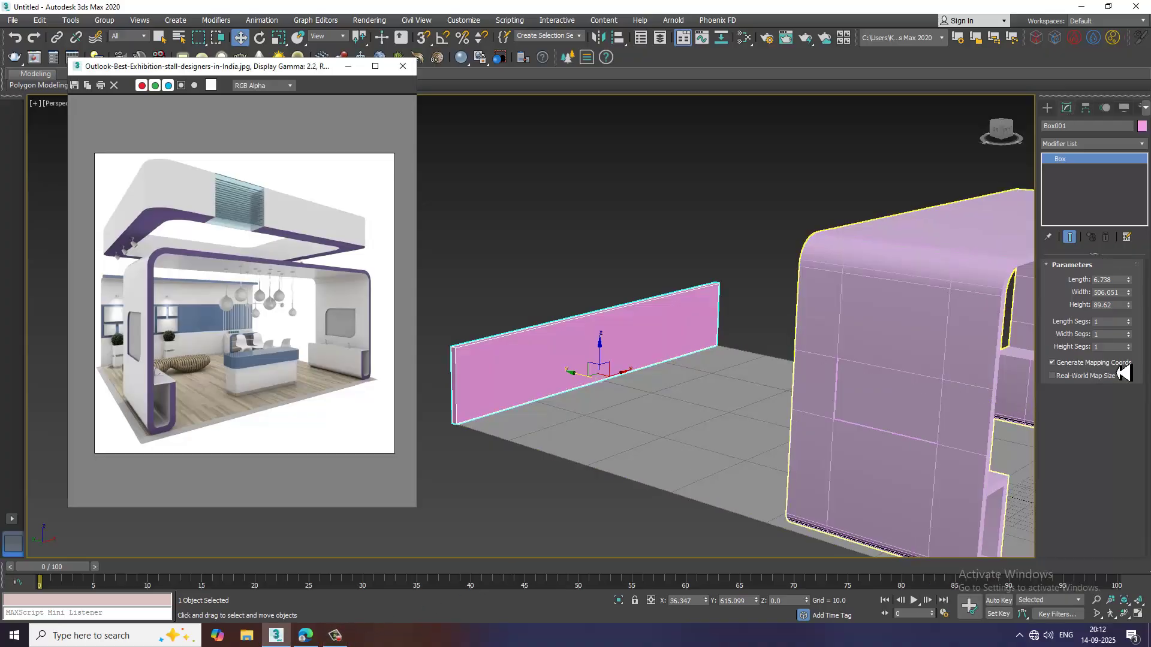
left_click_drag(1129, 306, 1132, 24)
key("alt+w")
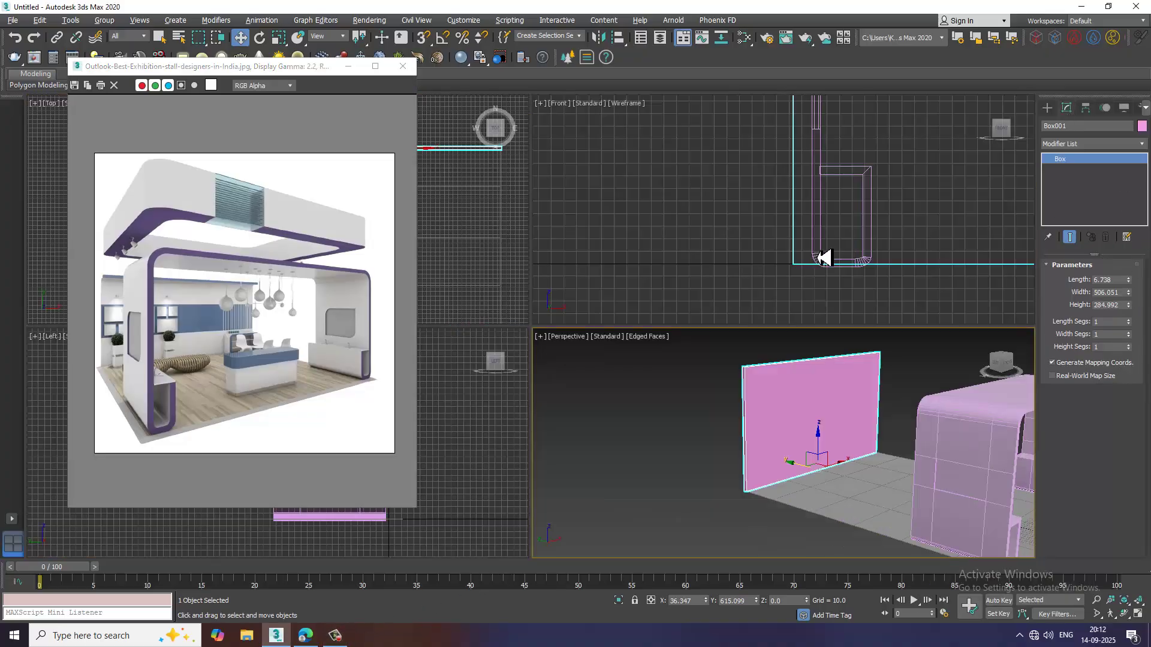
right_click(853, 157)
scroll(853, 157, "down", 3)
key("alt+w")
middle_click_drag(810, 193, 719, 394)
scroll(716, 383, "down", 3)
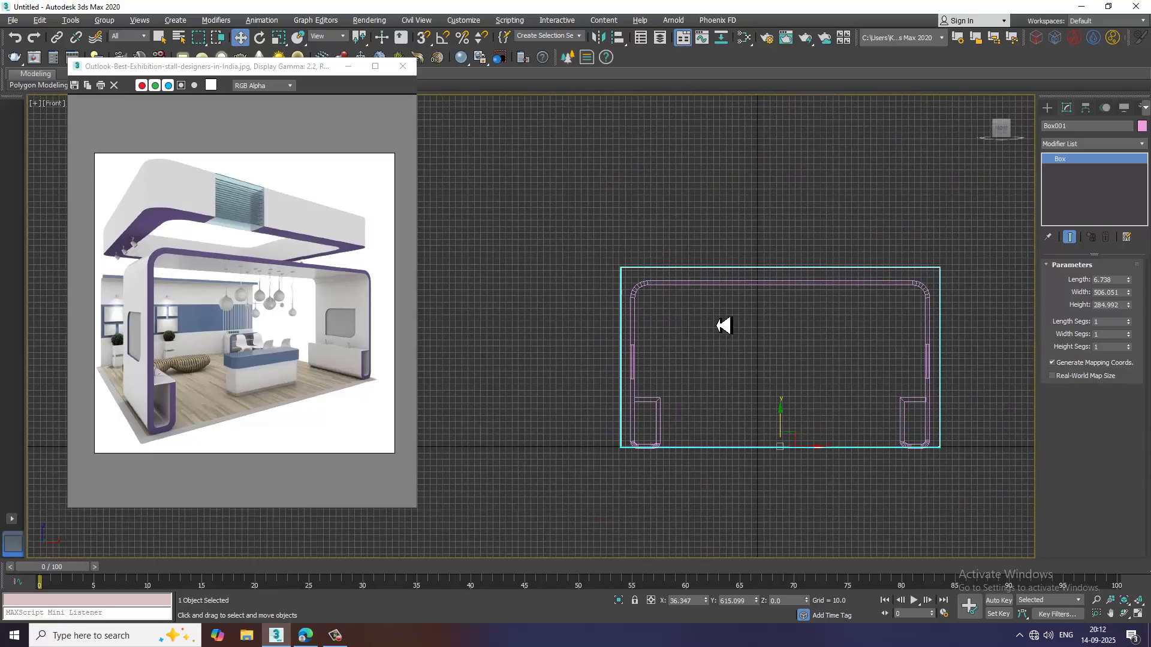
middle_click_drag(714, 326, 711, 346)
left_click_drag(1128, 305, 1138, 314)
key("alt+w")
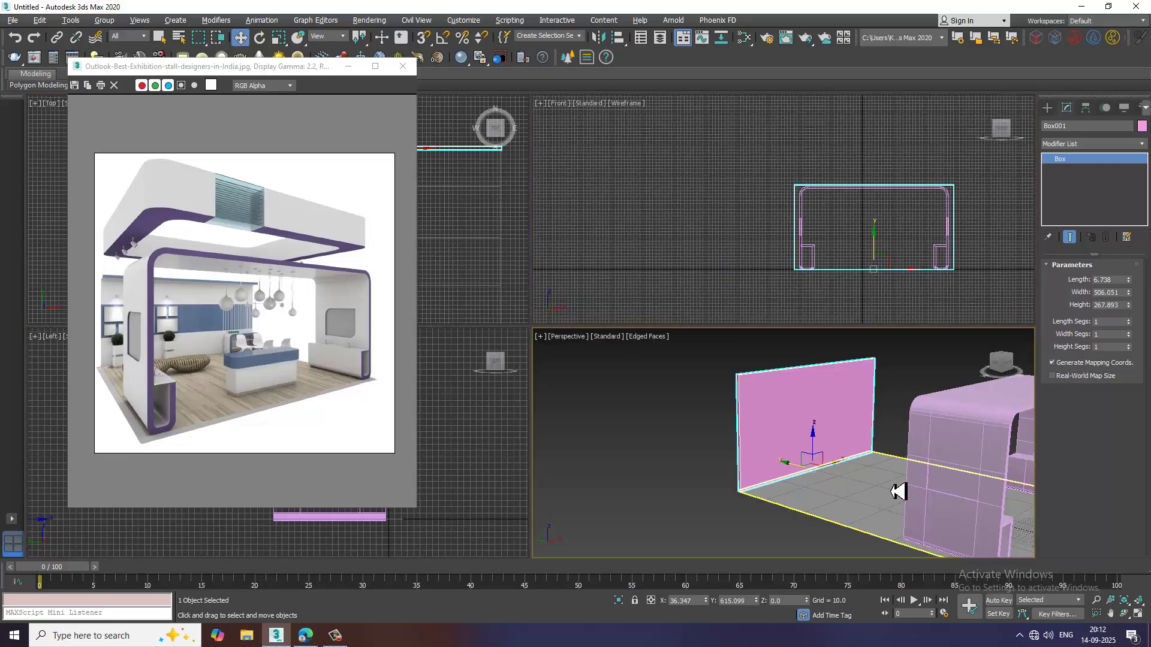
Convert the back wall box to an editable poly in the maximized Perspective view.
key("alt+w")
scroll(731, 412, "up", 3)
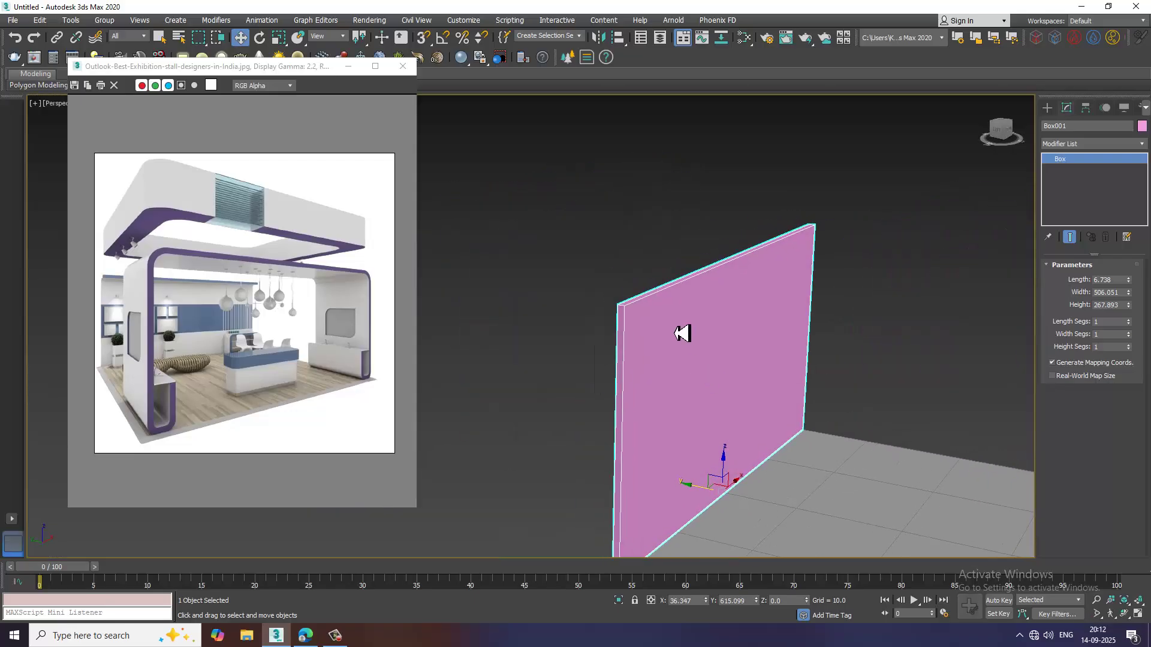
right_click(681, 329)
mouse_move(732, 452)
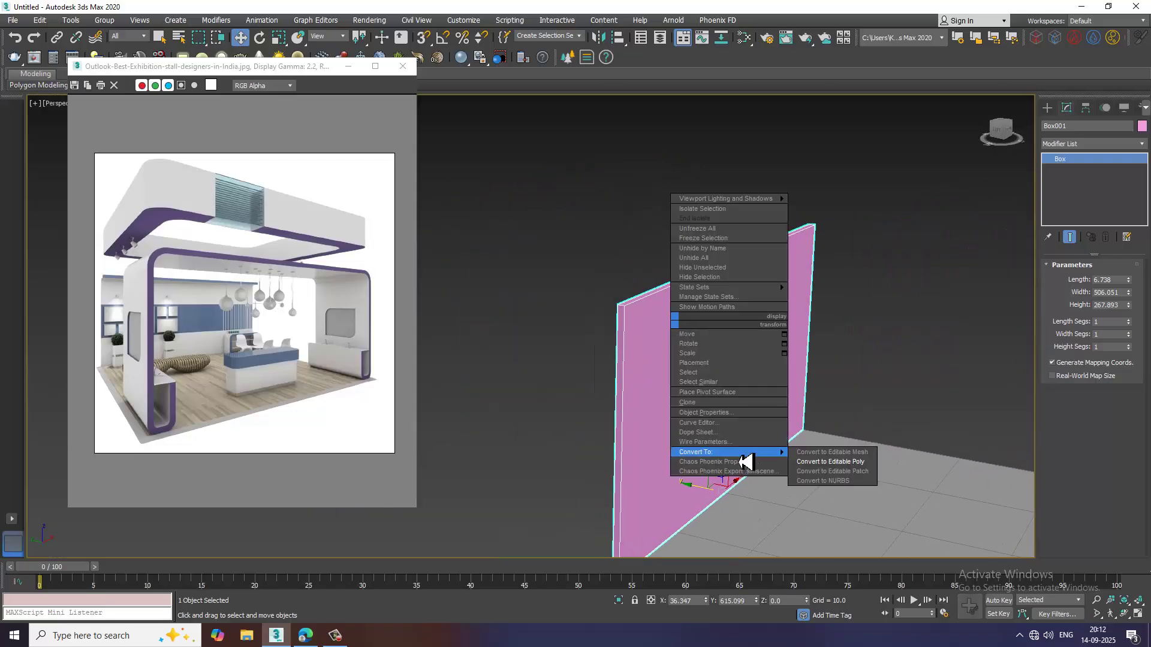
left_click(846, 462)
Move the reference image window clear of the modeling ribbon and add a horizontal Swift Loop just below the back wall's top edge.
left_click_drag(257, 67, 222, 163)
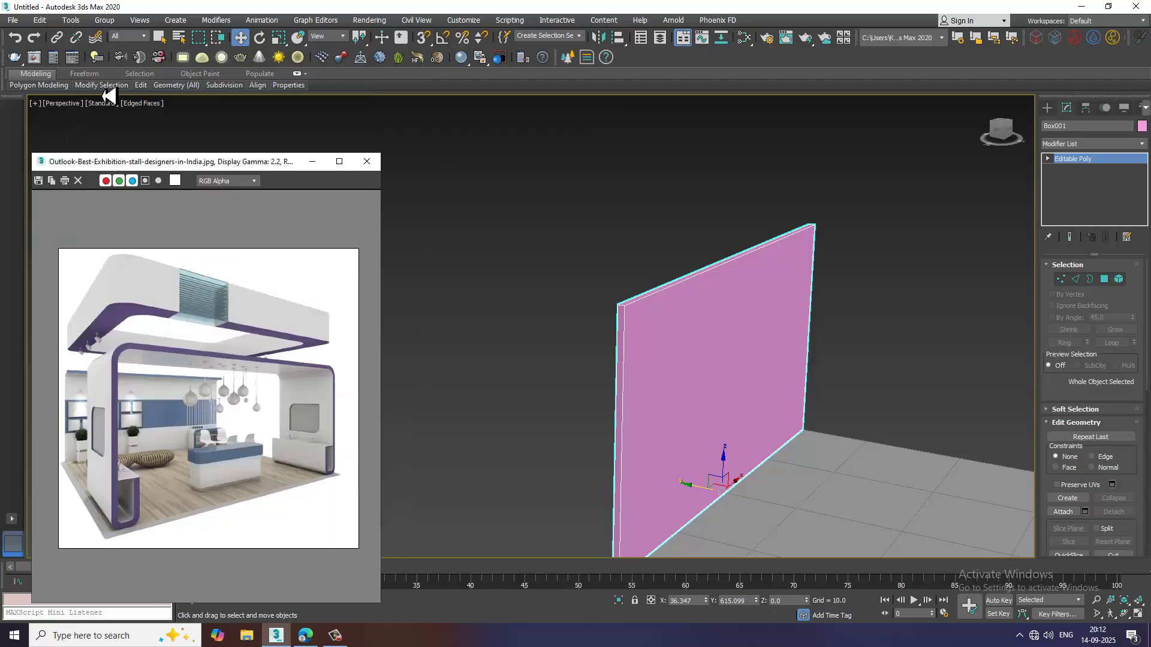
left_click(47, 83)
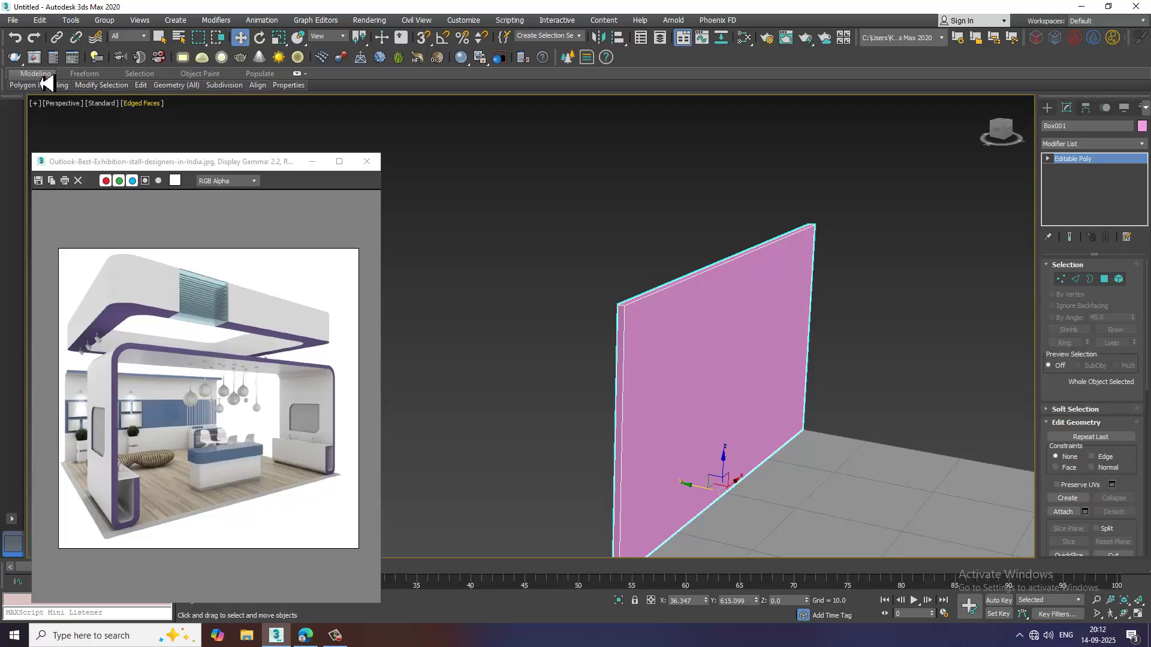
double_click(43, 78)
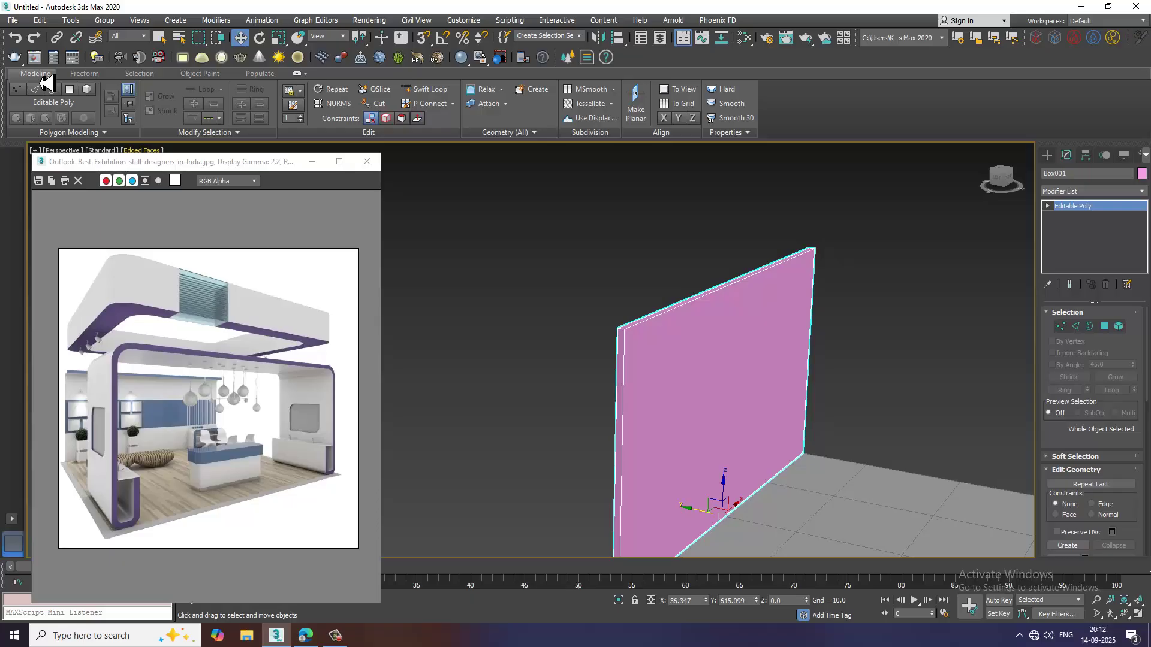
left_click(425, 89)
scroll(657, 329, "up", 3)
left_click(588, 365)
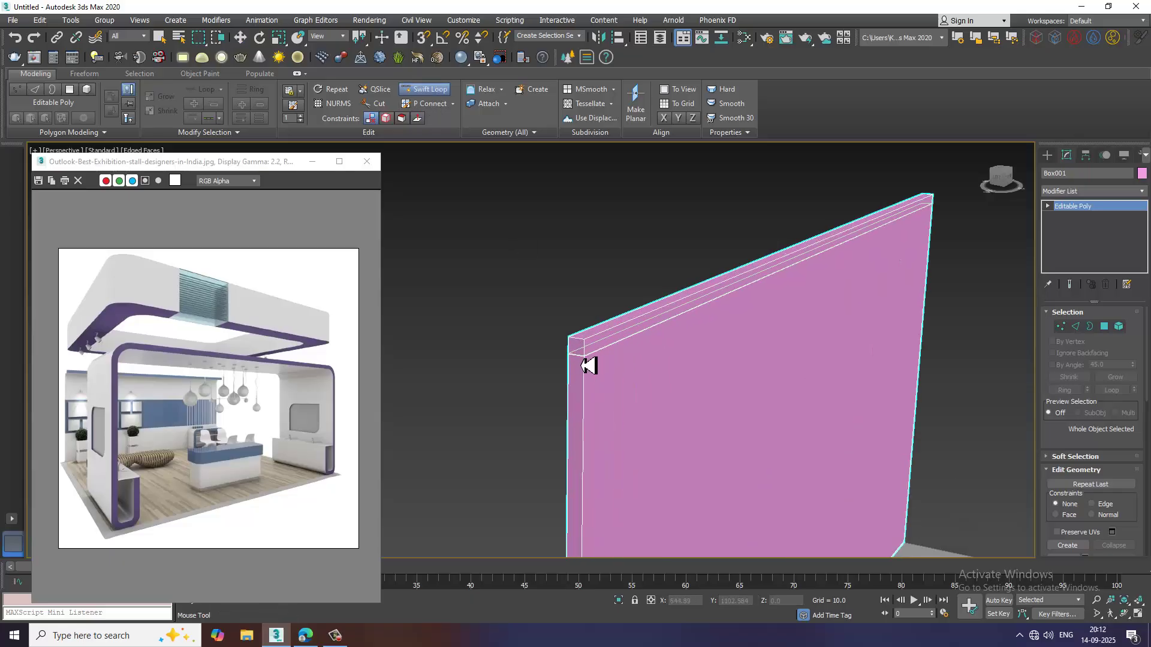
right_click(589, 365)
Extrude the narrow strip along the top of the back wall's inner face forward, out to about Y 599.
middle_click_drag(637, 370, 649, 371, "alt")
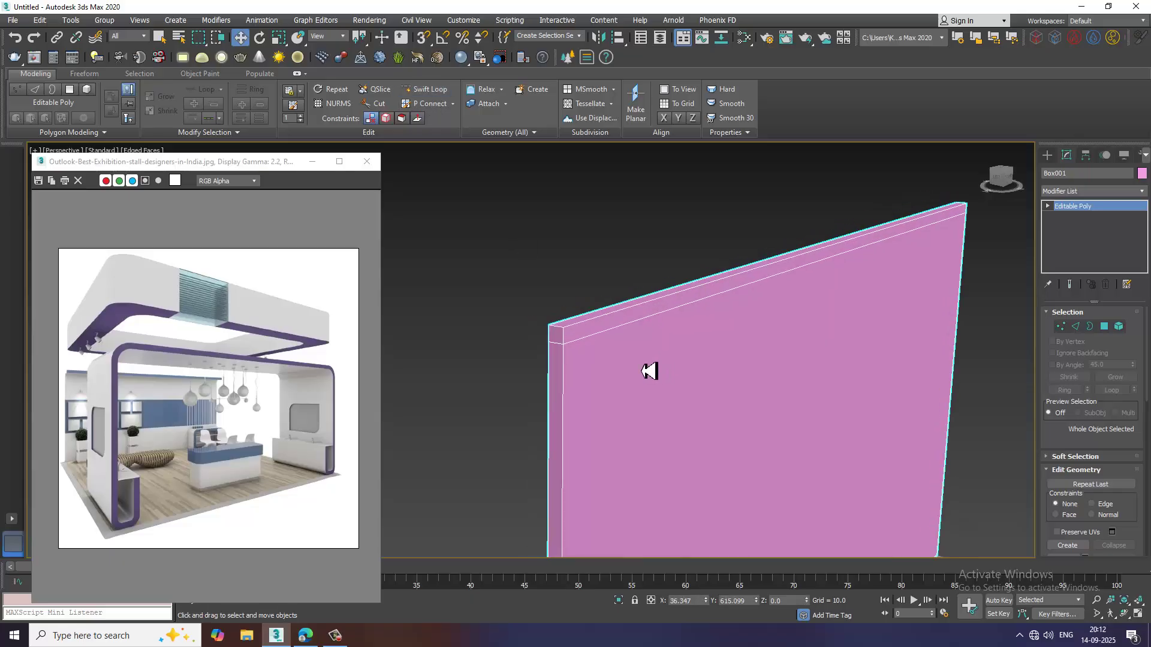
key("4")
left_click(664, 313)
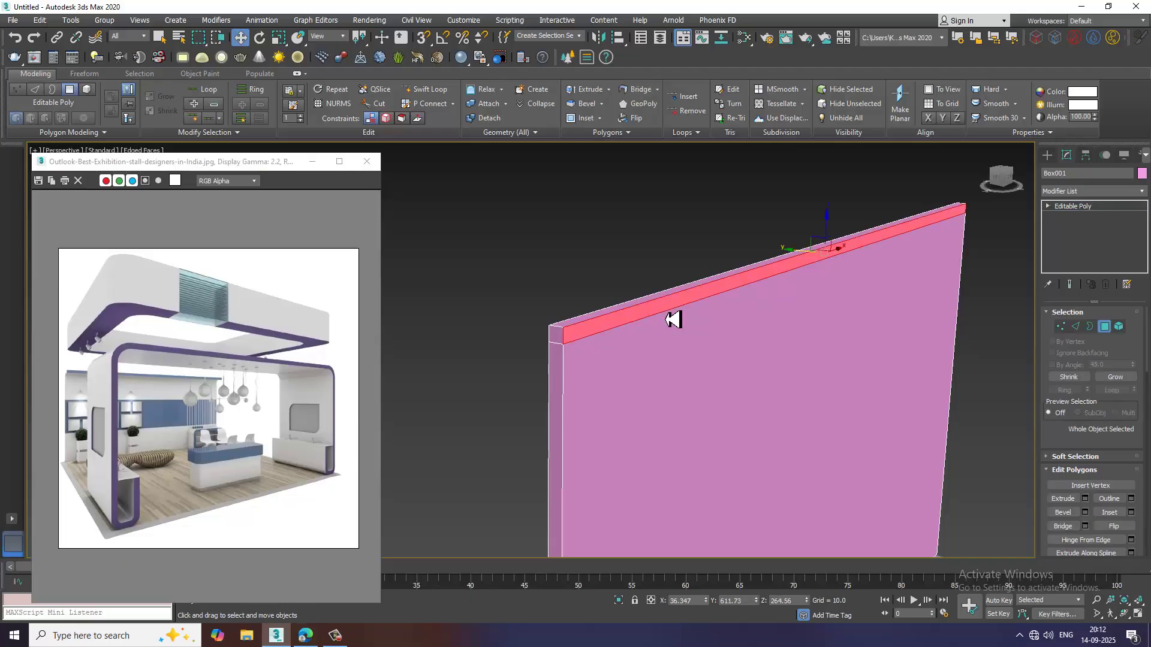
key("4")
key("4")
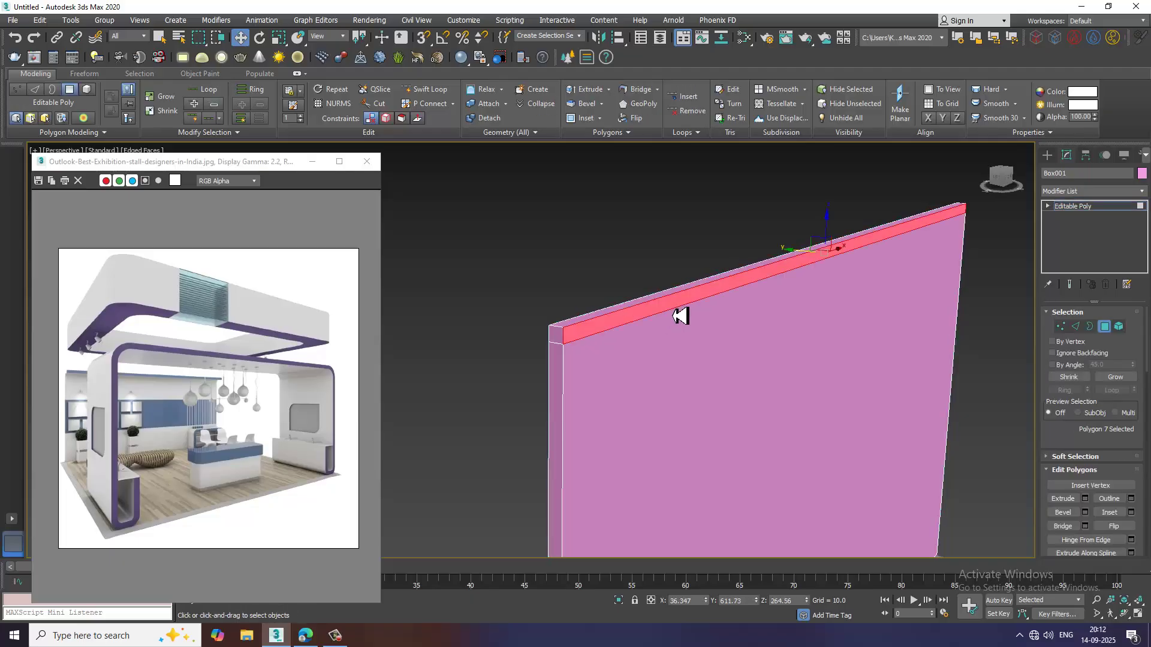
middle_click_drag(677, 313, 912, 307, "alt")
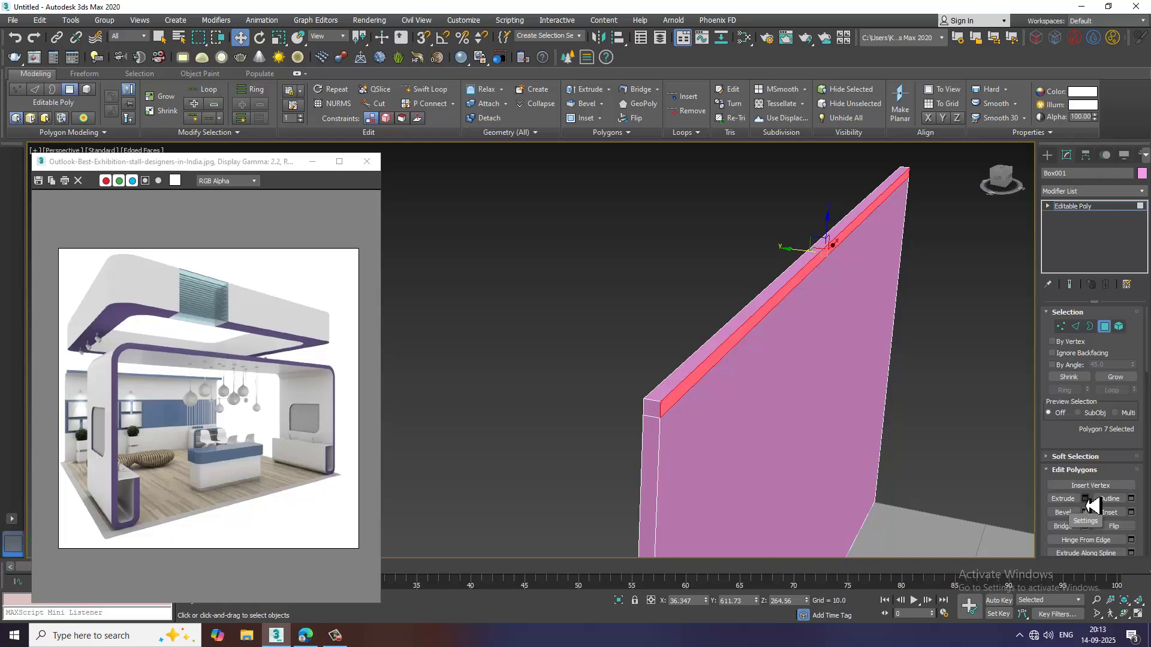
key("shift+e")
left_click(537, 391)
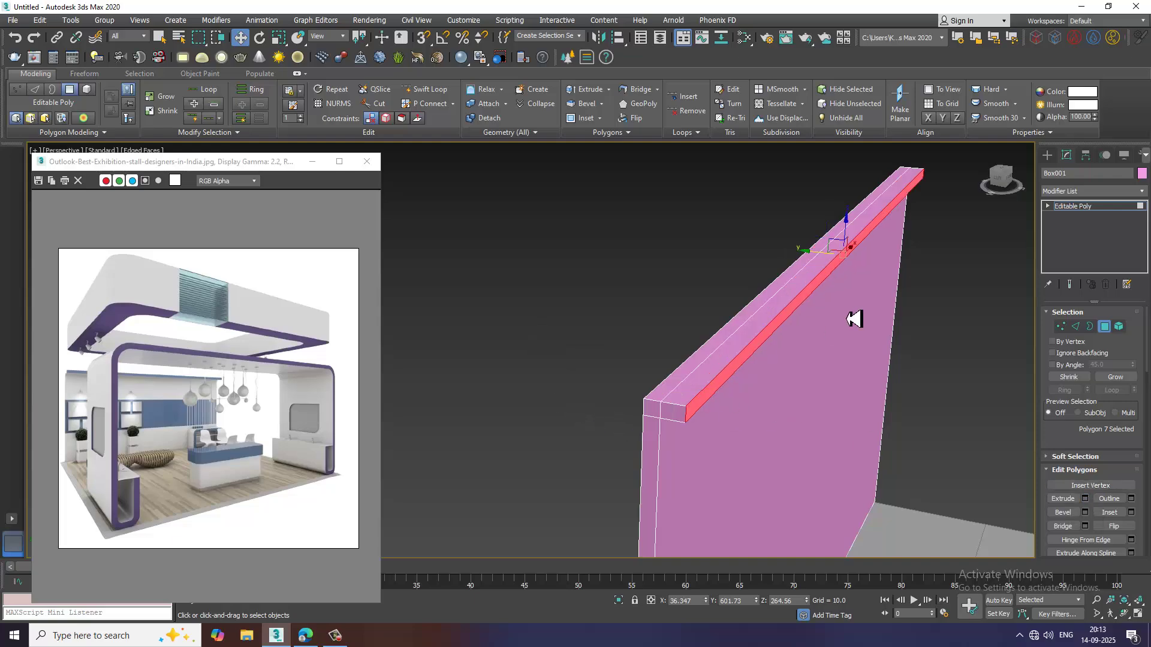
left_click_drag(816, 259, 822, 259)
Examine the back wall, pendant lights and reception counter in the reference image and compare them with the stall model.
scroll(171, 407, "up", 2)
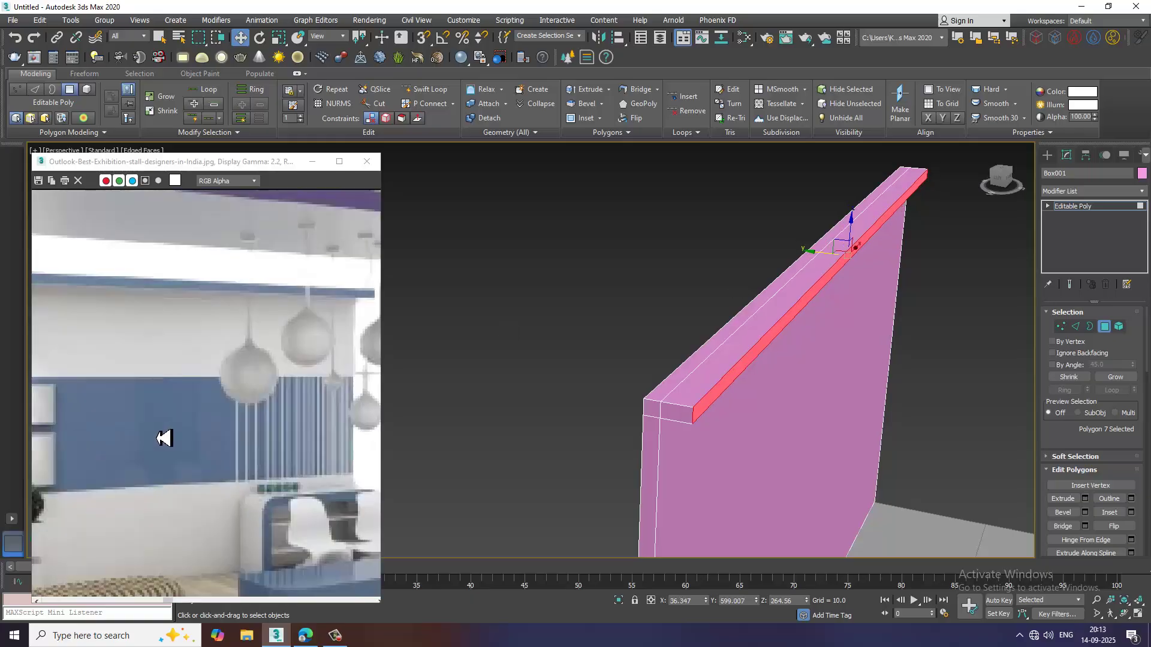
scroll(164, 439, "down", 4)
middle_click_drag(629, 459, 269, 360, "alt")
scroll(269, 360, "up", 3)
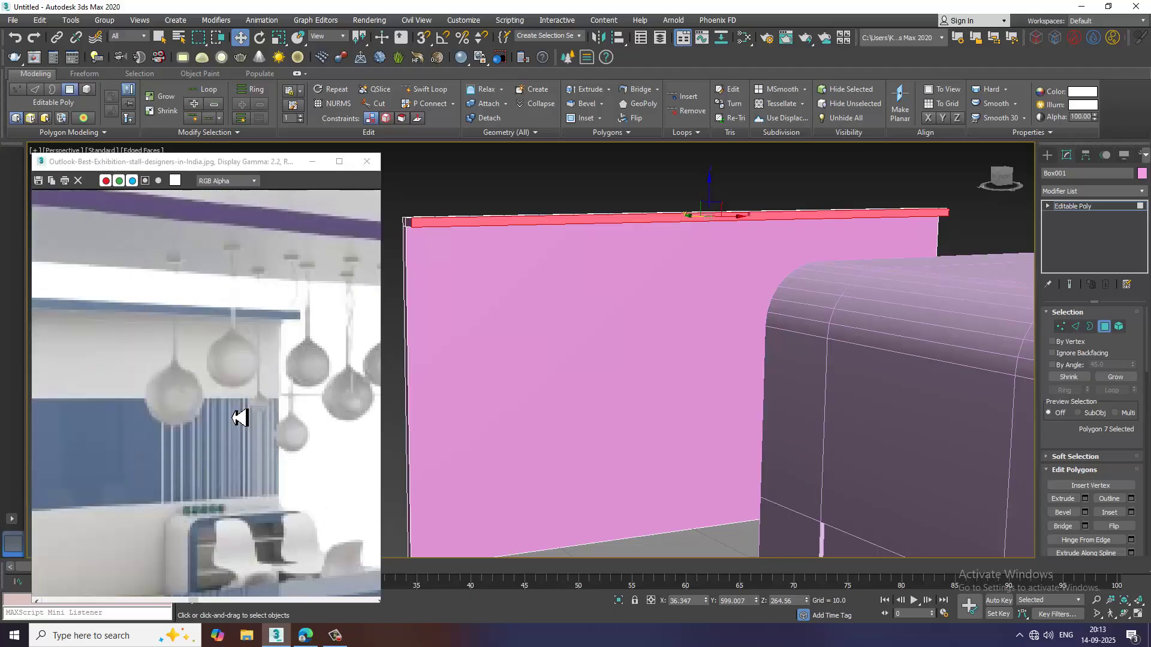
scroll(216, 413, "up", 2)
scroll(217, 414, "down", 5)
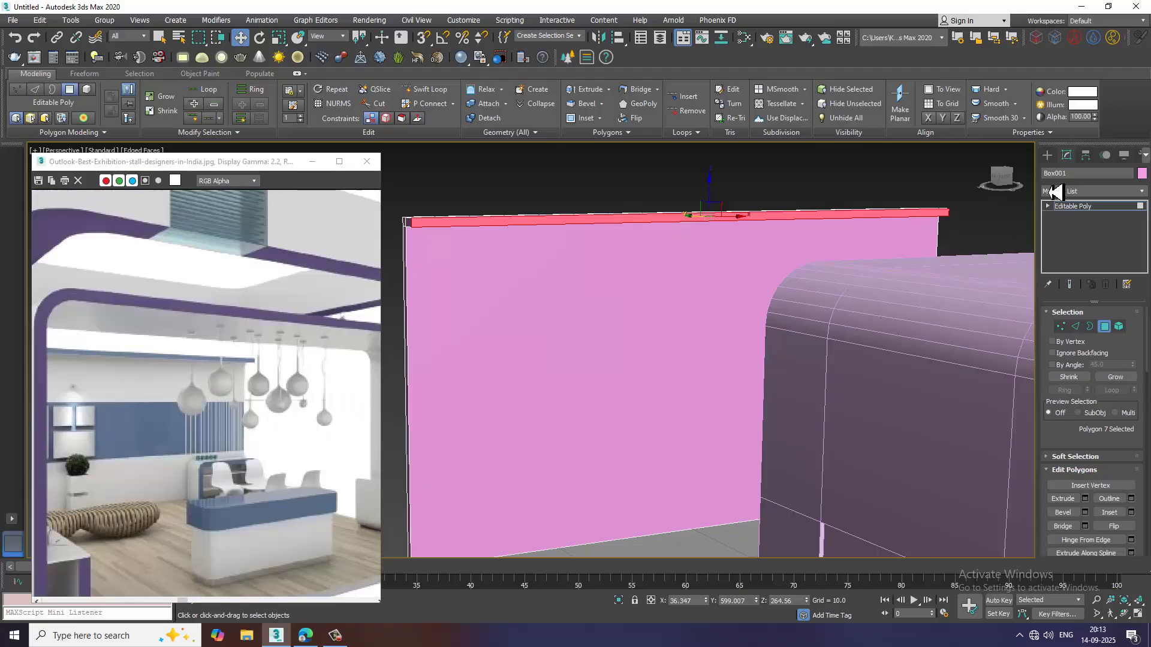
left_click(1047, 155)
scroll(720, 342, "down", 6)
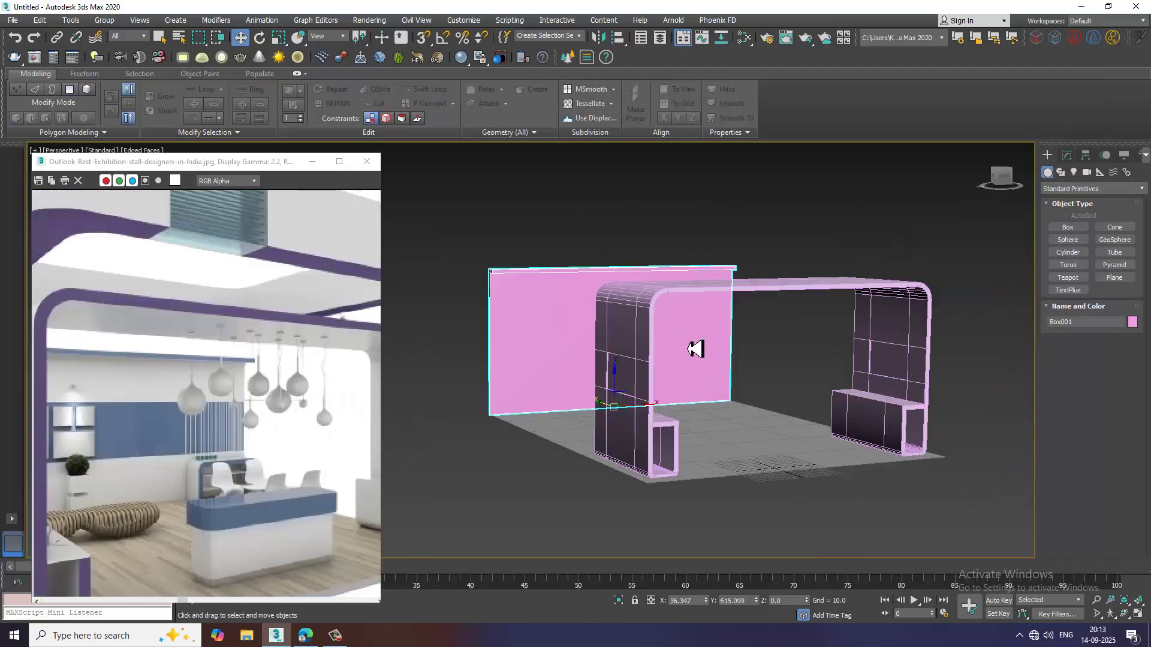
middle_click_drag(695, 349, 720, 357, "alt")
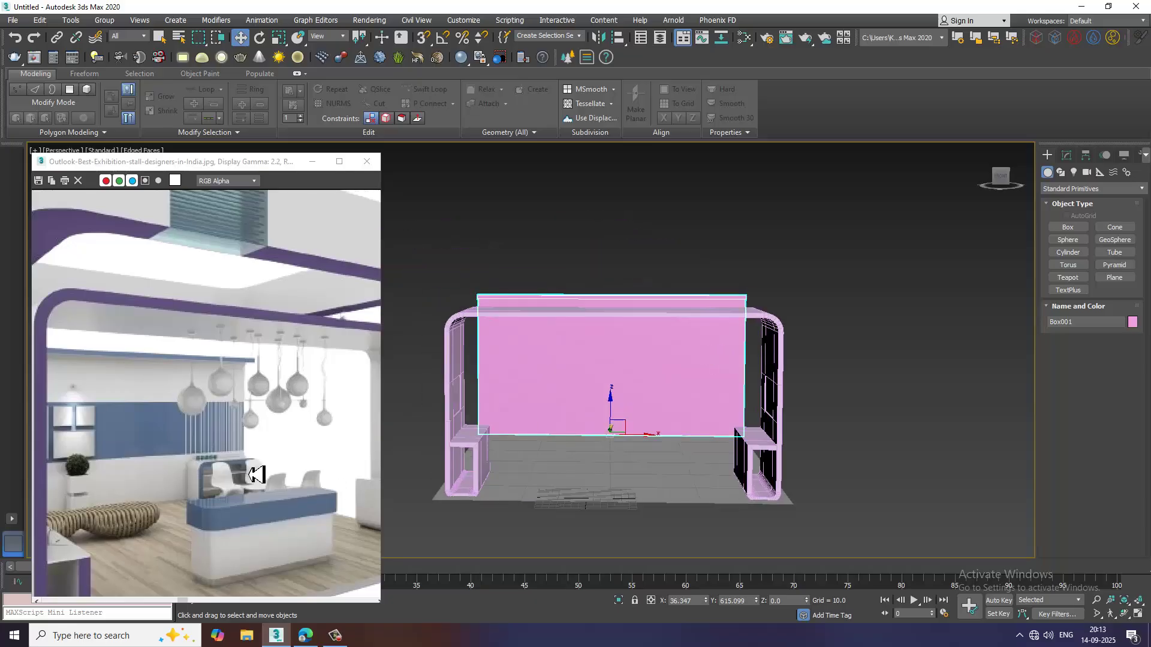
middle_click_drag(234, 541, 213, 503)
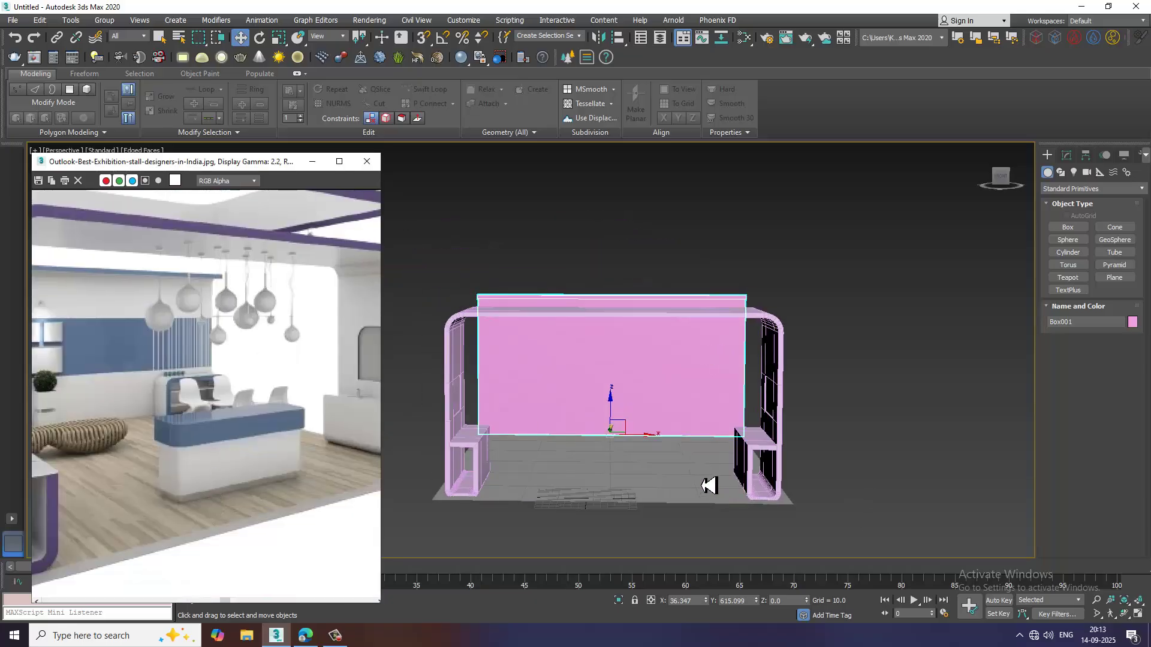
middle_click_drag(710, 485, 792, 490, "alt")
middle_click_drag(792, 490, 733, 447)
scroll(733, 448, "up", 4)
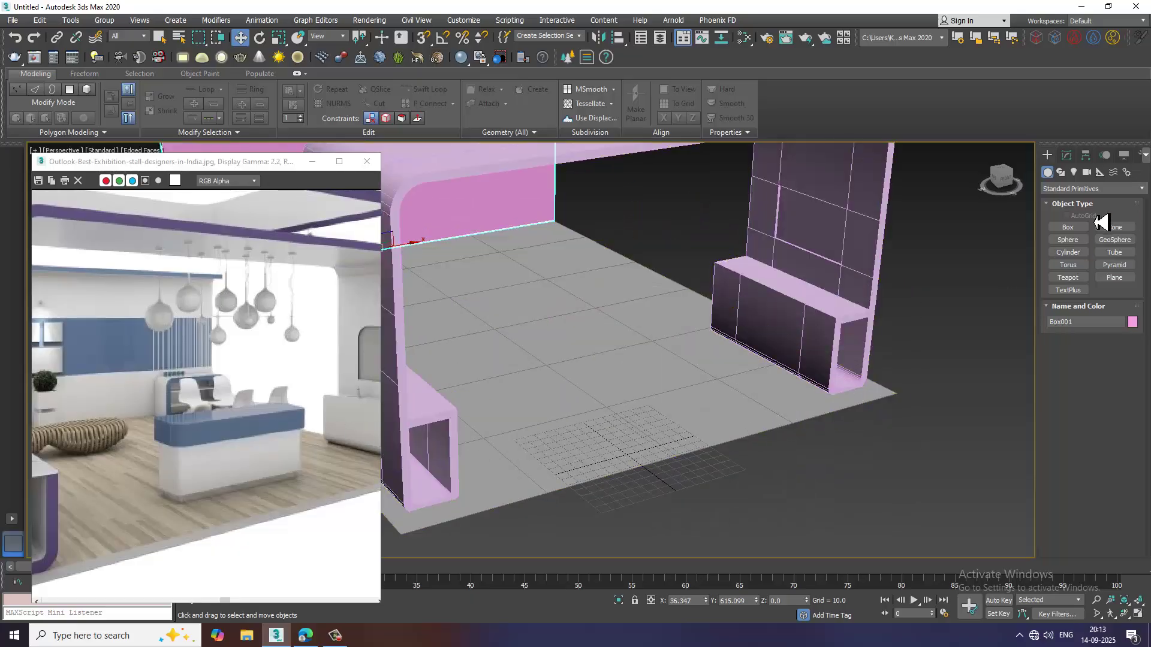
Draw a rectangle spline for the reception counter between the frame's sides in the Top view, centred at about X 44, Y 99.
left_click(1061, 172)
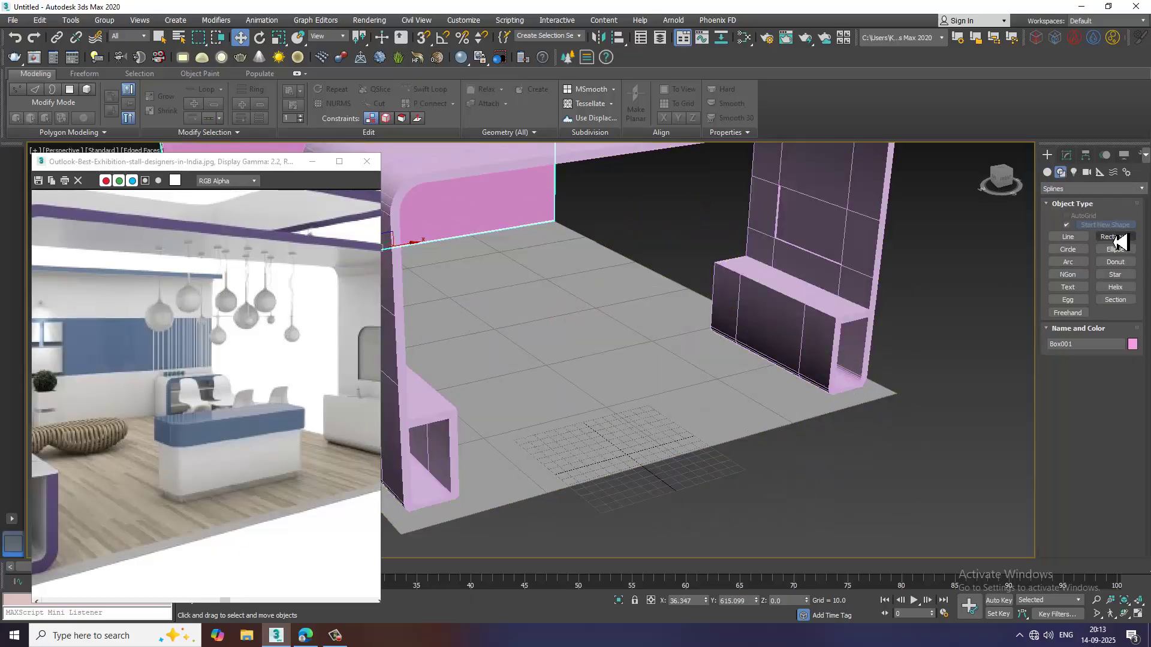
left_click(1115, 237)
key("alt+w")
key("alt+w")
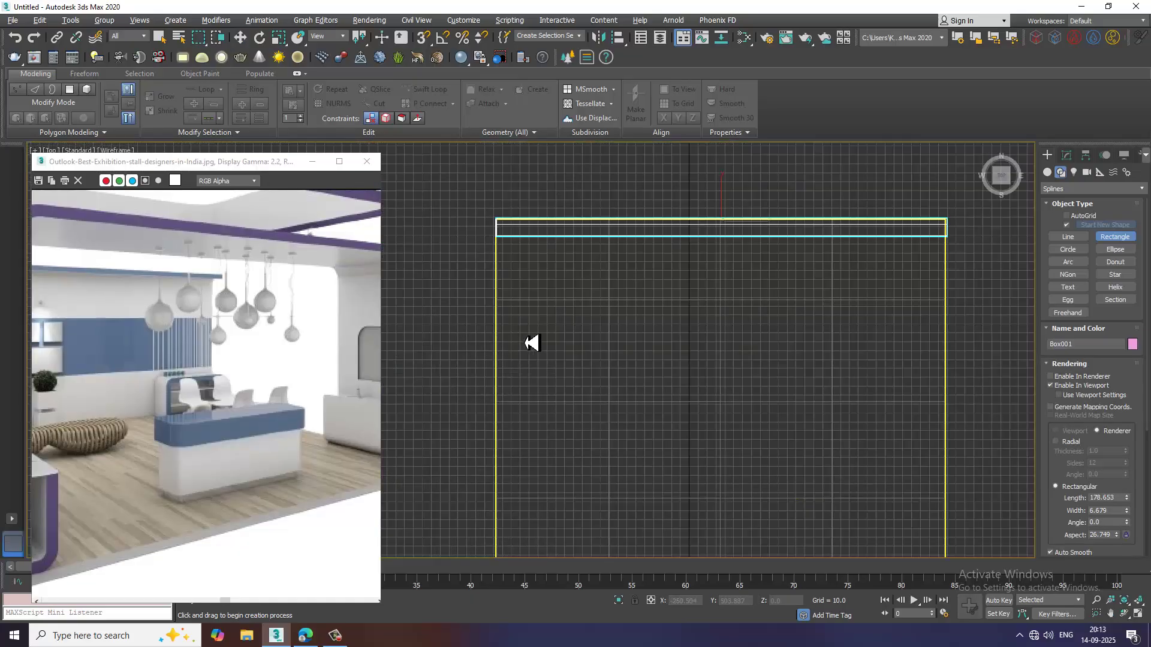
scroll(534, 342, "up", 2)
scroll(632, 318, "down", 5)
middle_click_drag(632, 448, 666, 352)
scroll(665, 352, "up", 4)
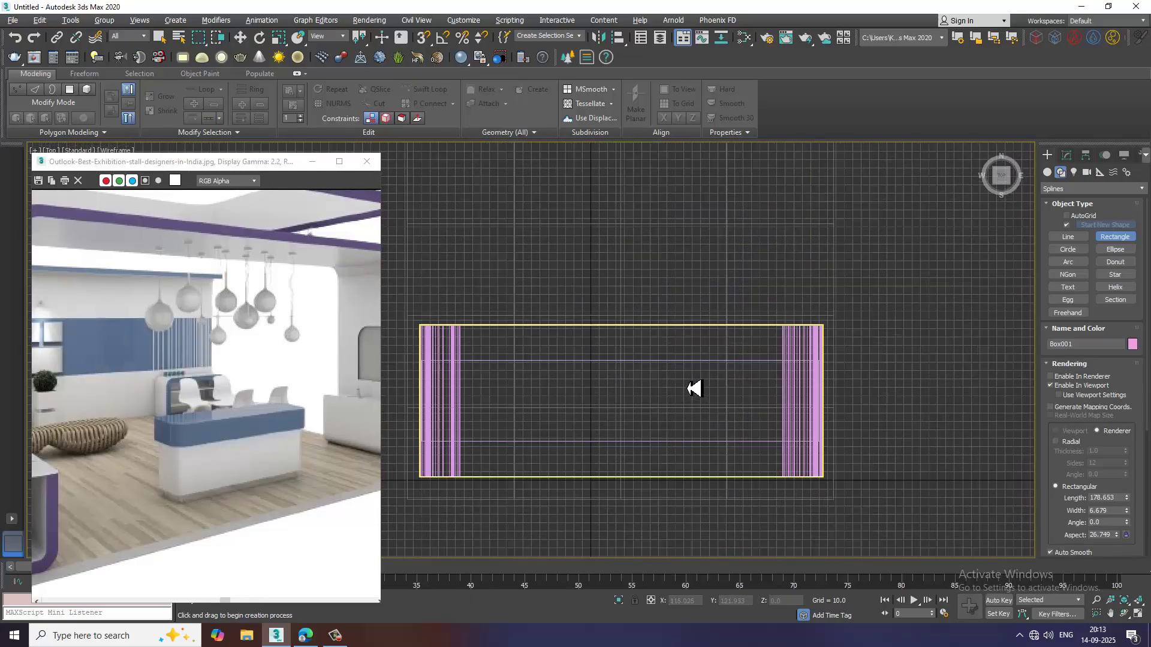
left_click_drag(583, 384, 696, 428)
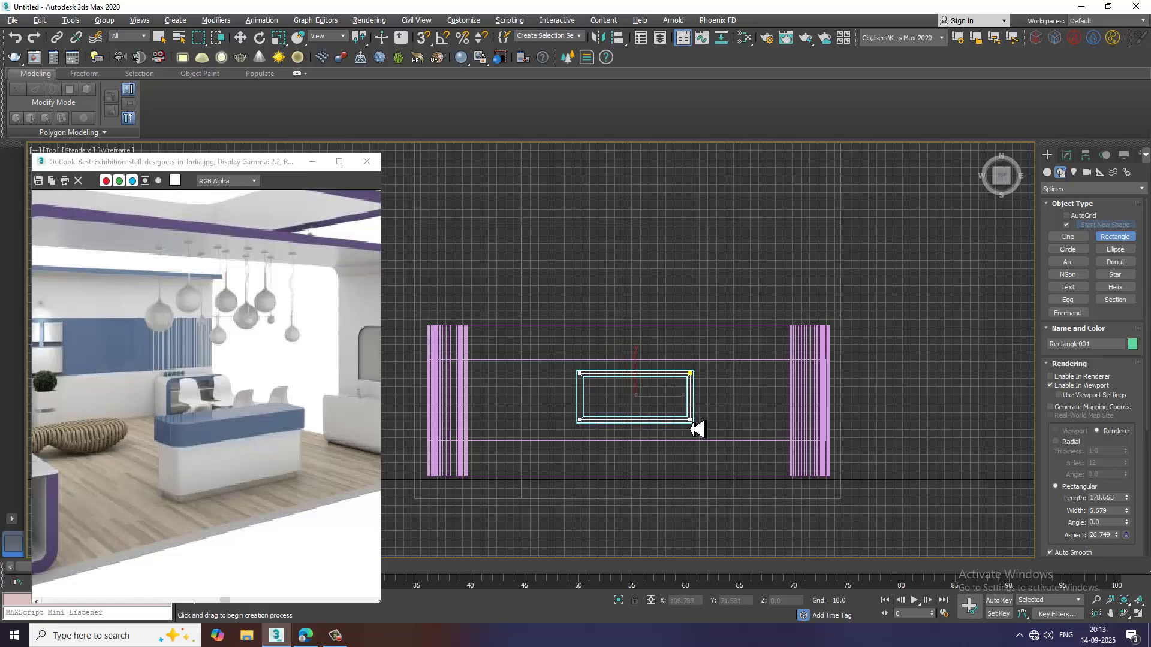
key("w")
key("alt+w")
Turn off Enable In Viewport for the counter rectangle and convert it to an editable spline.
left_click(1076, 154)
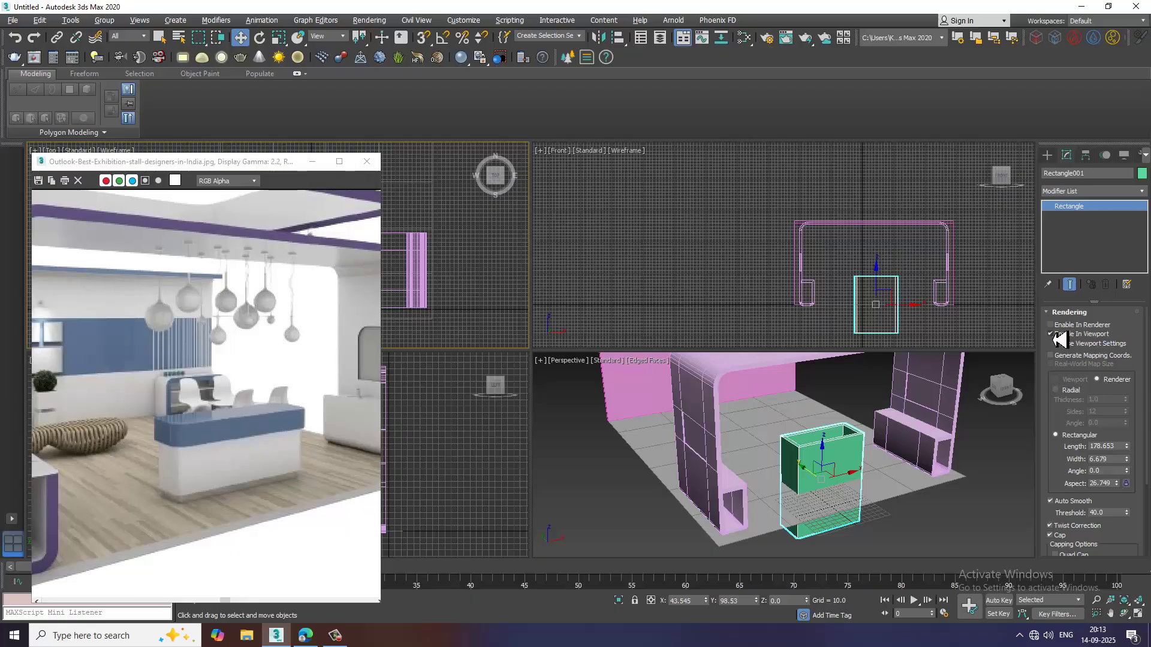
left_click(1050, 334)
scroll(767, 483, "up", 3)
key("alt+w")
scroll(720, 467, "up", 4)
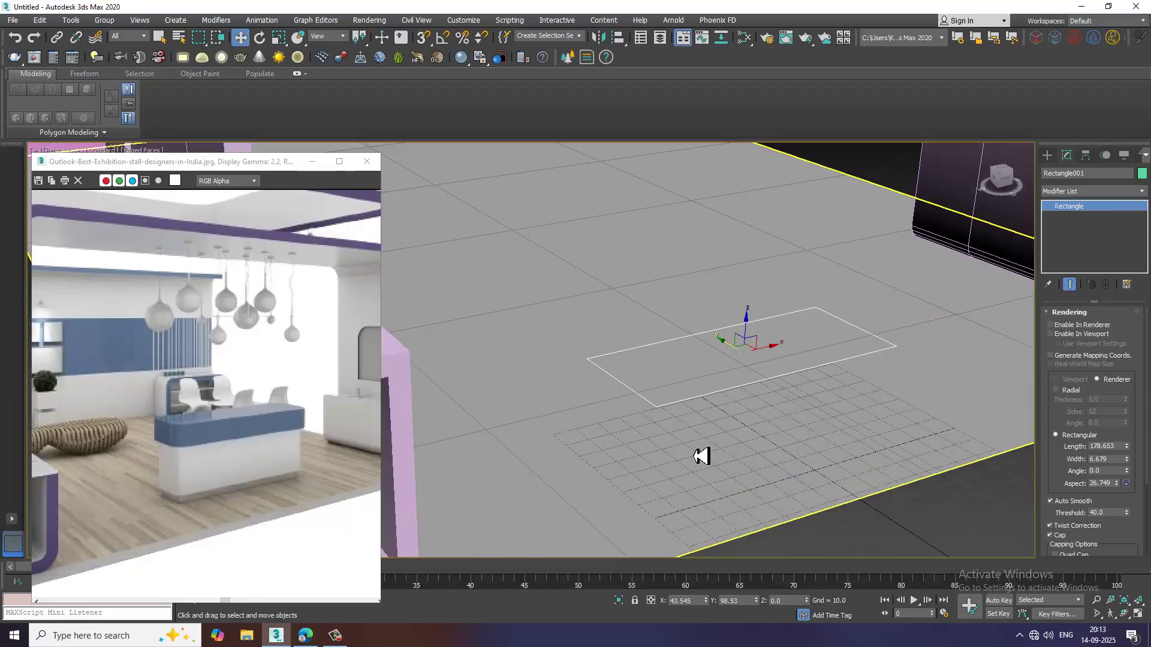
right_click(672, 408)
mouse_move(750, 535)
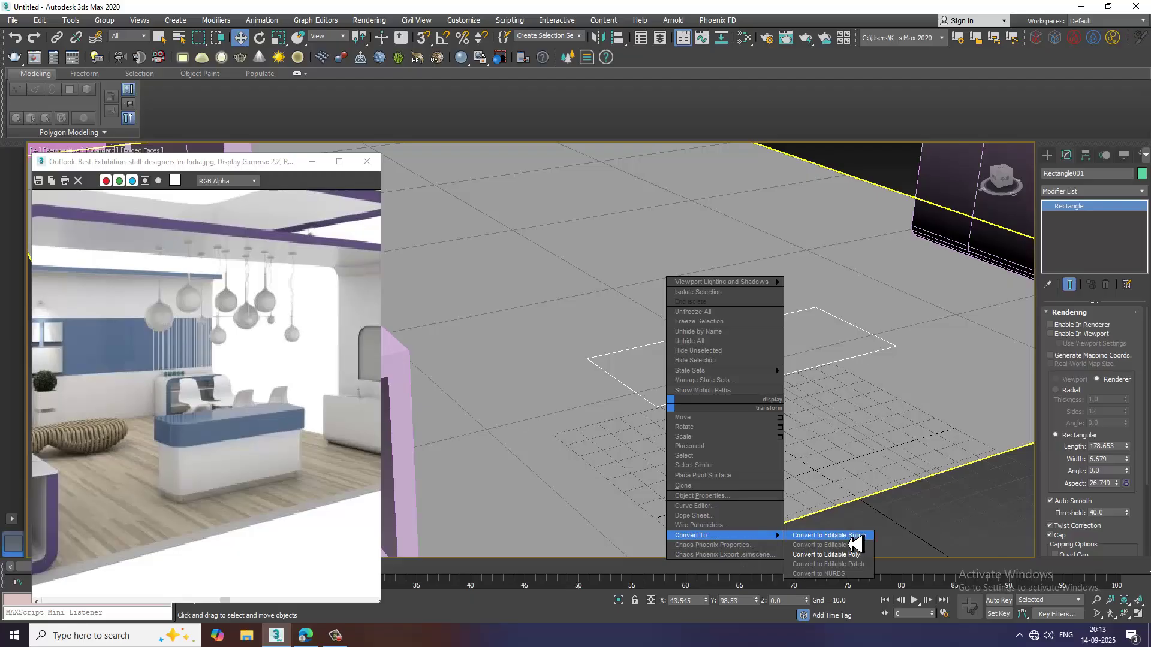
left_click(839, 535)
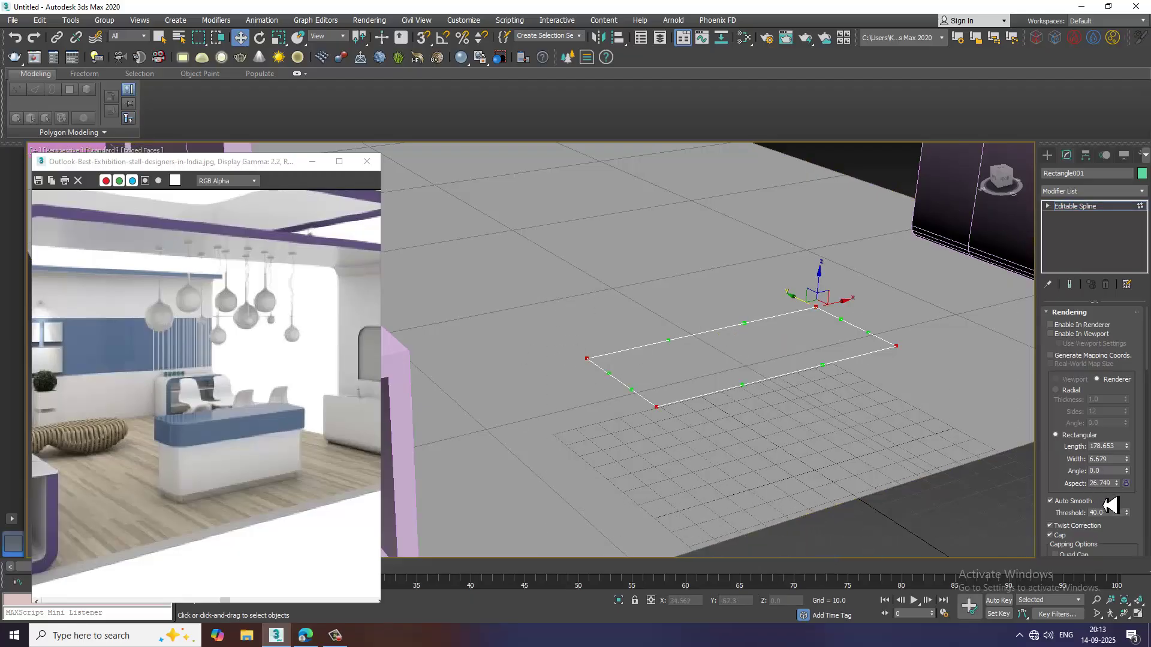
Fillet all four corner vertices of the counter outline and leave vertex editing.
left_click_drag(1059, 483, 1090, 147)
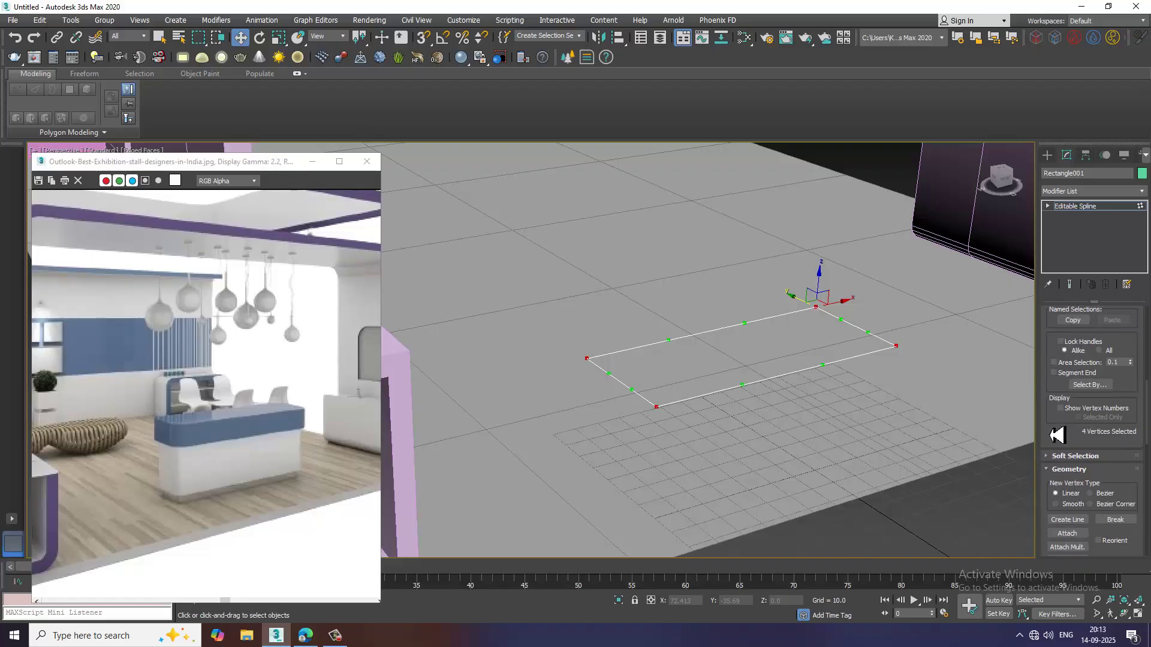
left_click_drag(1057, 435, 1079, 226)
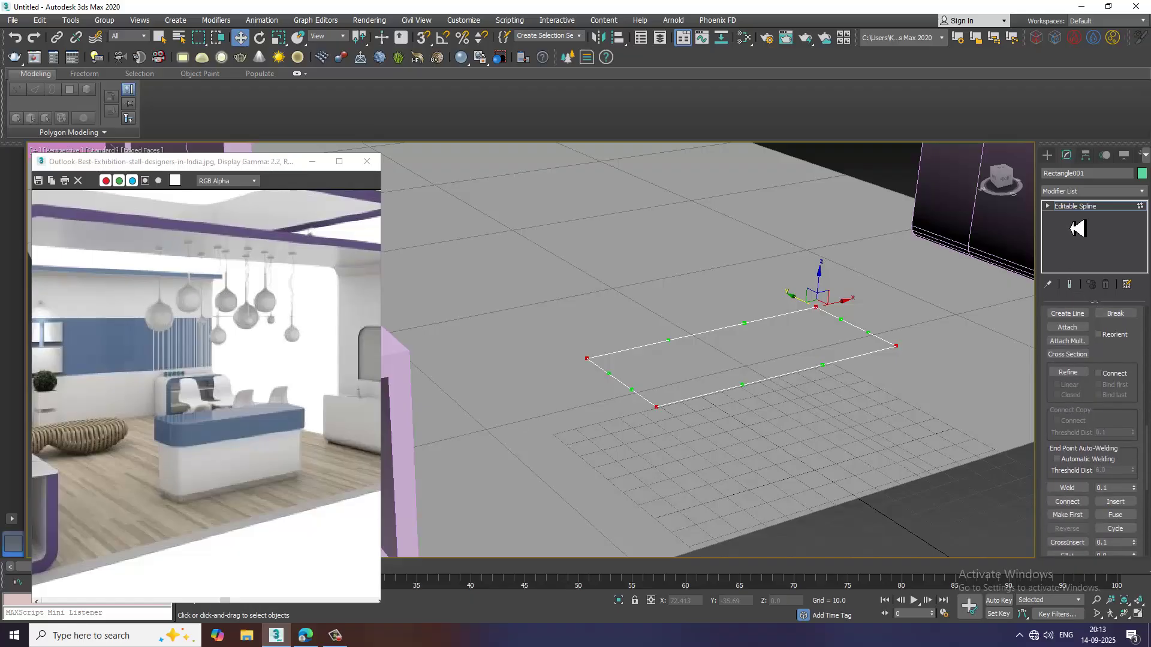
left_click(1070, 552)
scroll(642, 416, "up", 5)
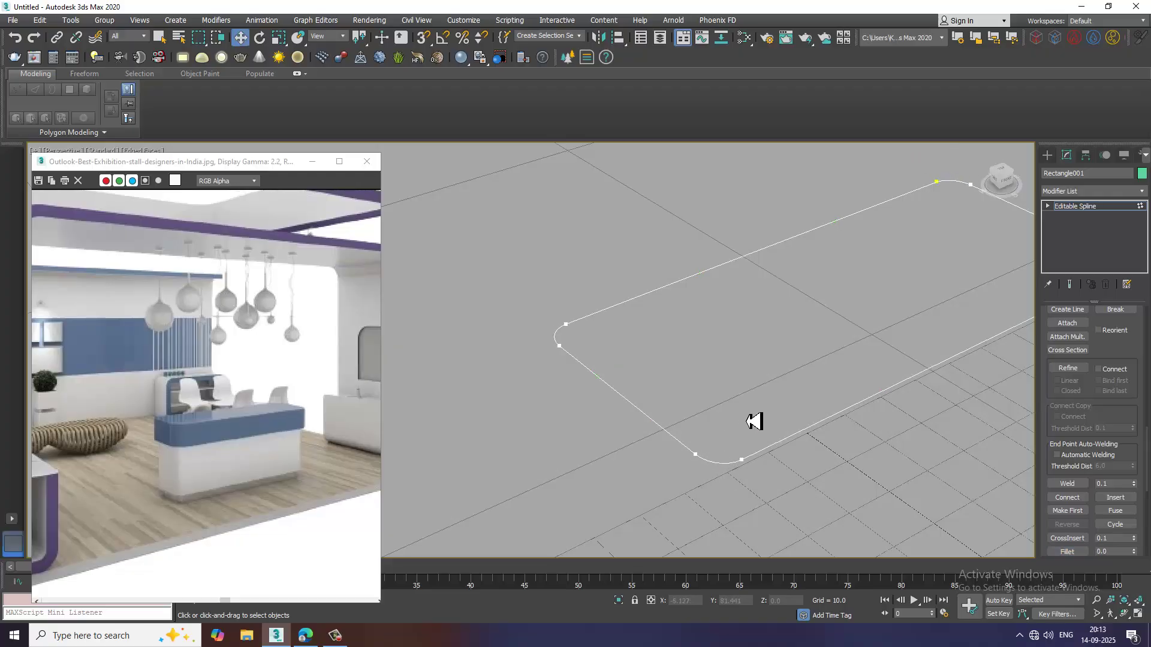
scroll(779, 396, "down", 5)
left_click(1097, 206)
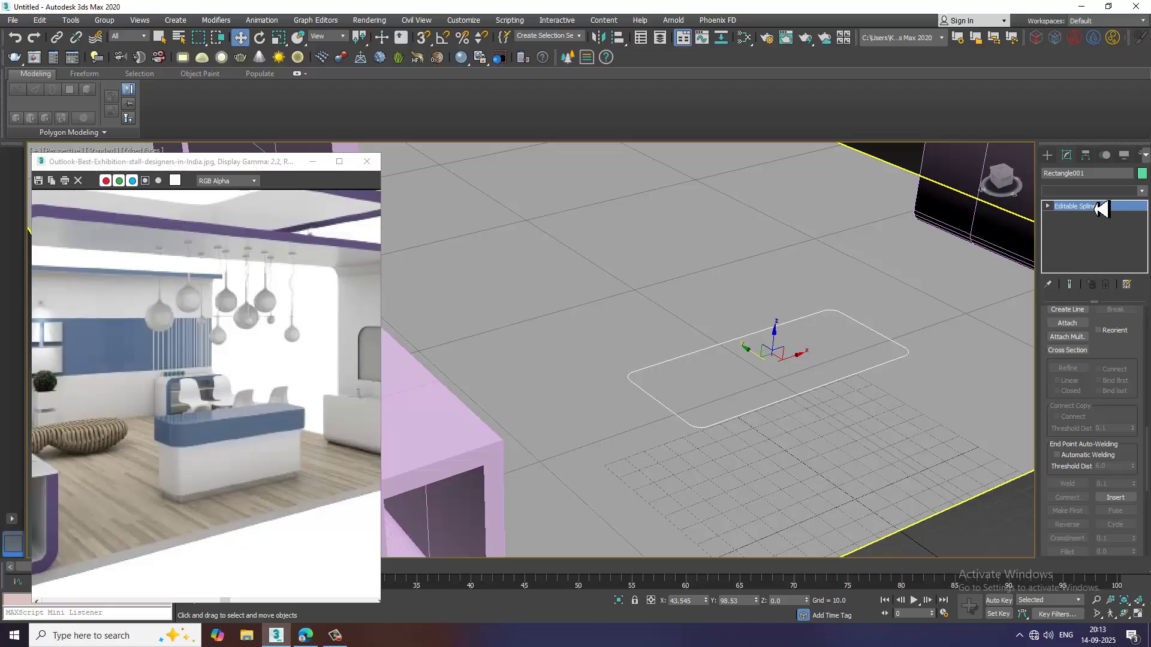
Apply an Extrude modifier to the rounded counter outline with an amount of 52.
left_click(1084, 192)
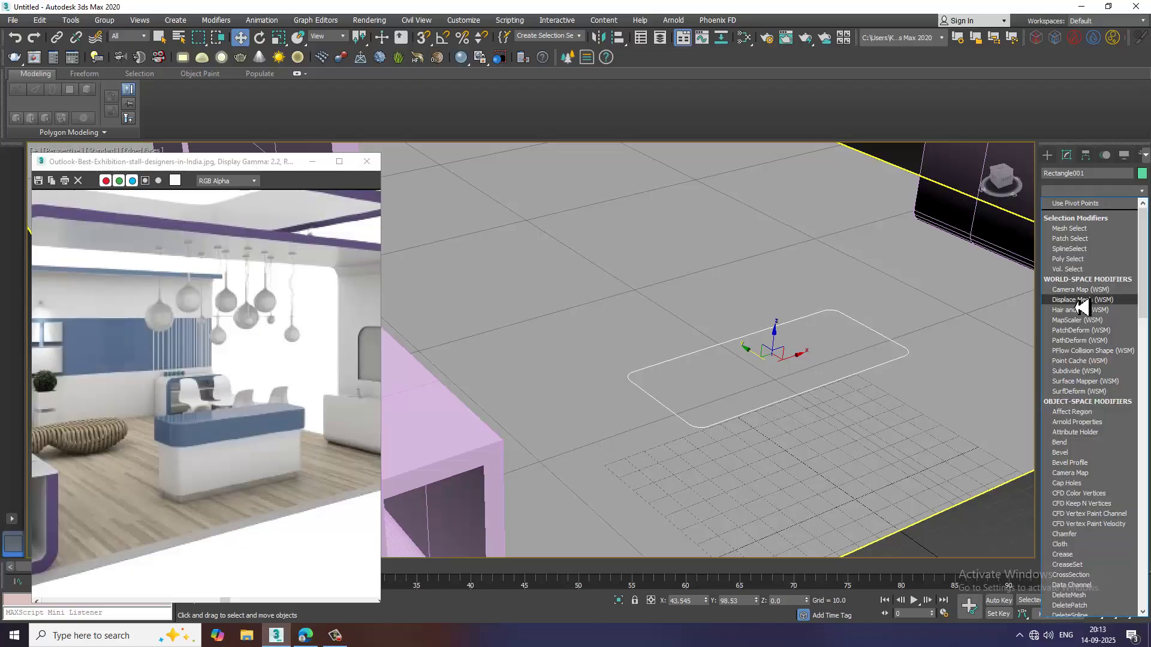
scroll(1079, 306, "down", 1)
type("ex")
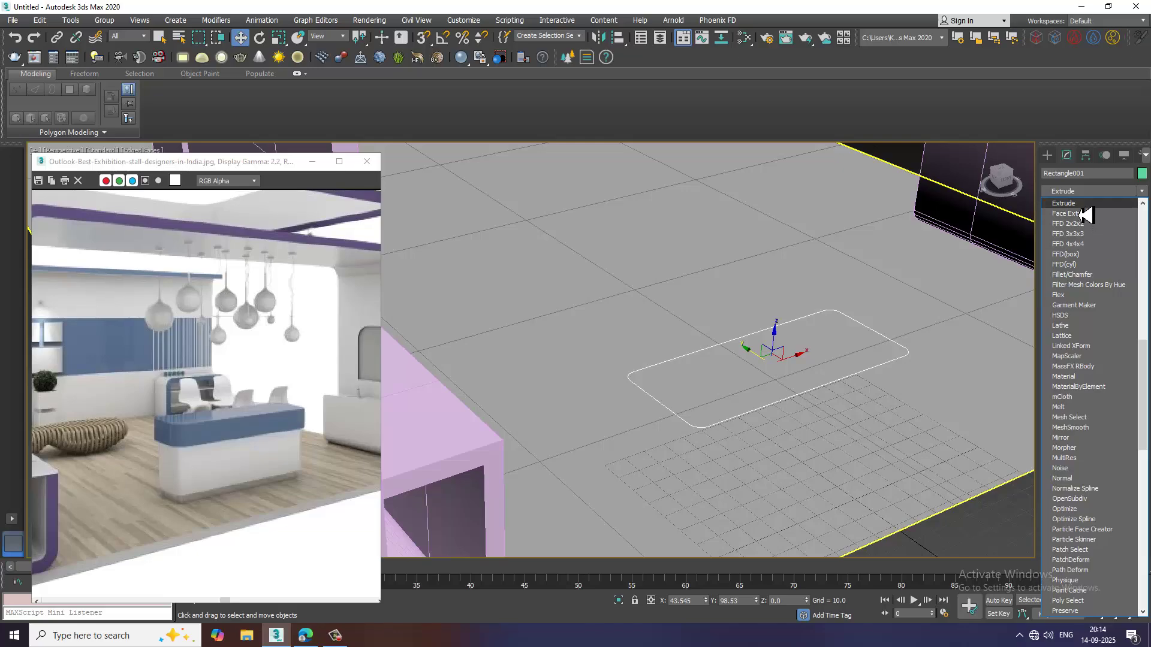
left_click(1086, 204)
left_click_drag(1126, 329, 1134, 270)
middle_click_drag(769, 309, 1141, 349, "alt")
left_click_drag(1130, 339, 1129, 348)
middle_click_drag(989, 368, 732, 385, "alt")
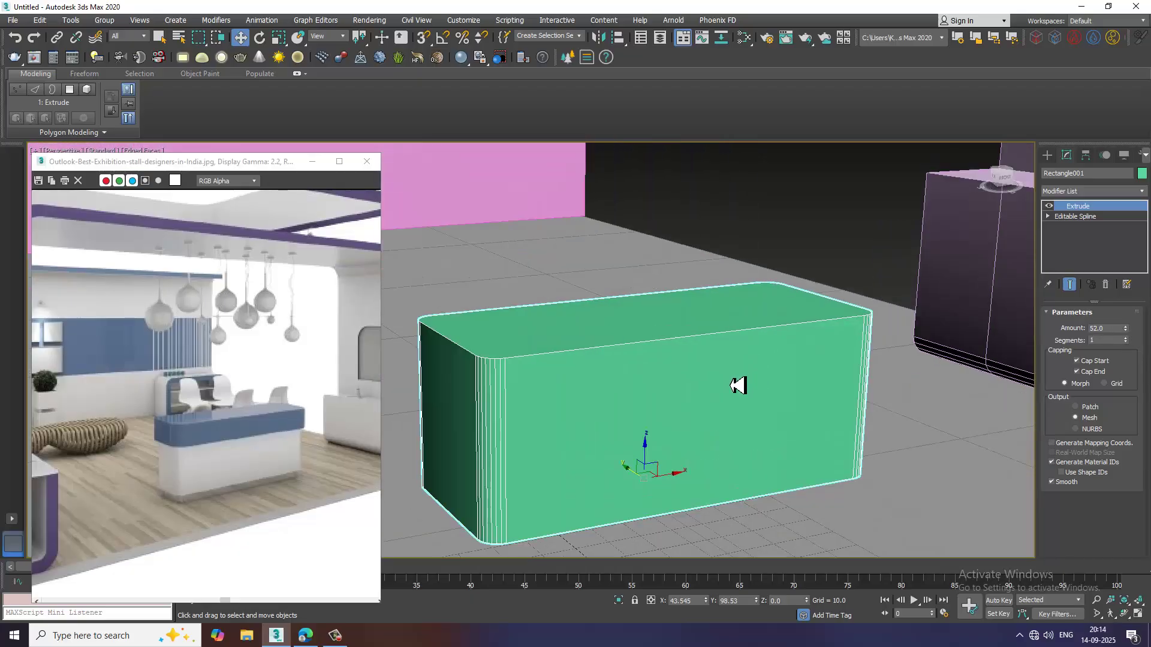
Convert the extruded counter to an editable poly and activate the Top view in the four-view layout.
right_click(641, 359)
mouse_move(707, 487)
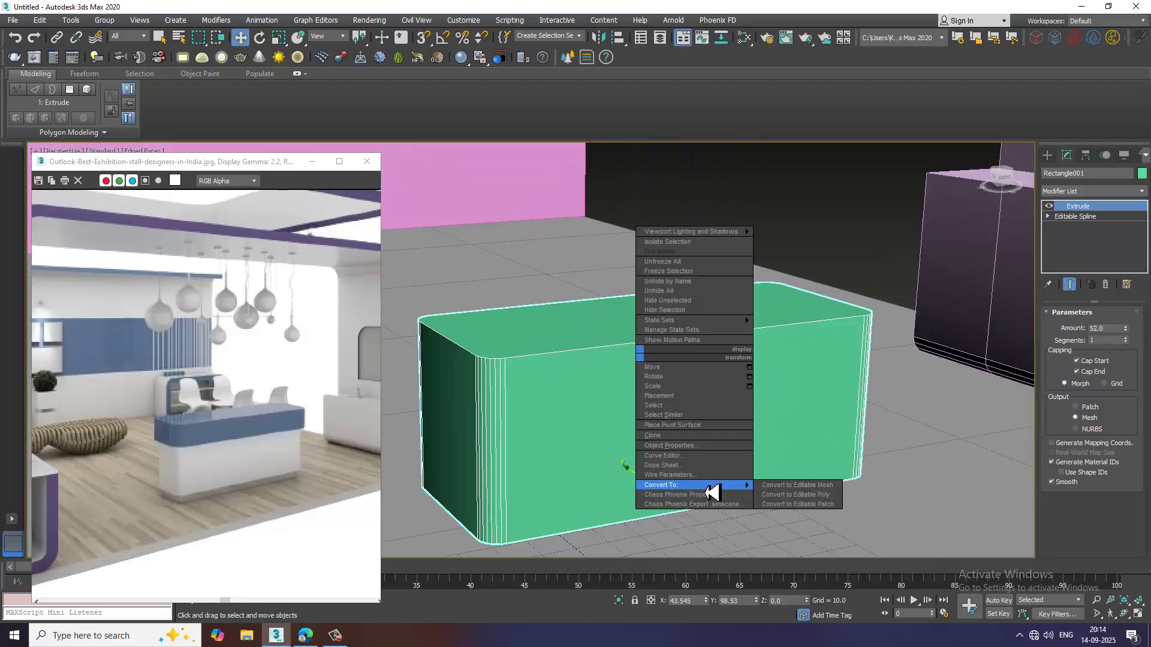
left_click(823, 495)
middle_click_drag(599, 411, 393, 333, "alt")
key("alt+w")
right_click(394, 301)
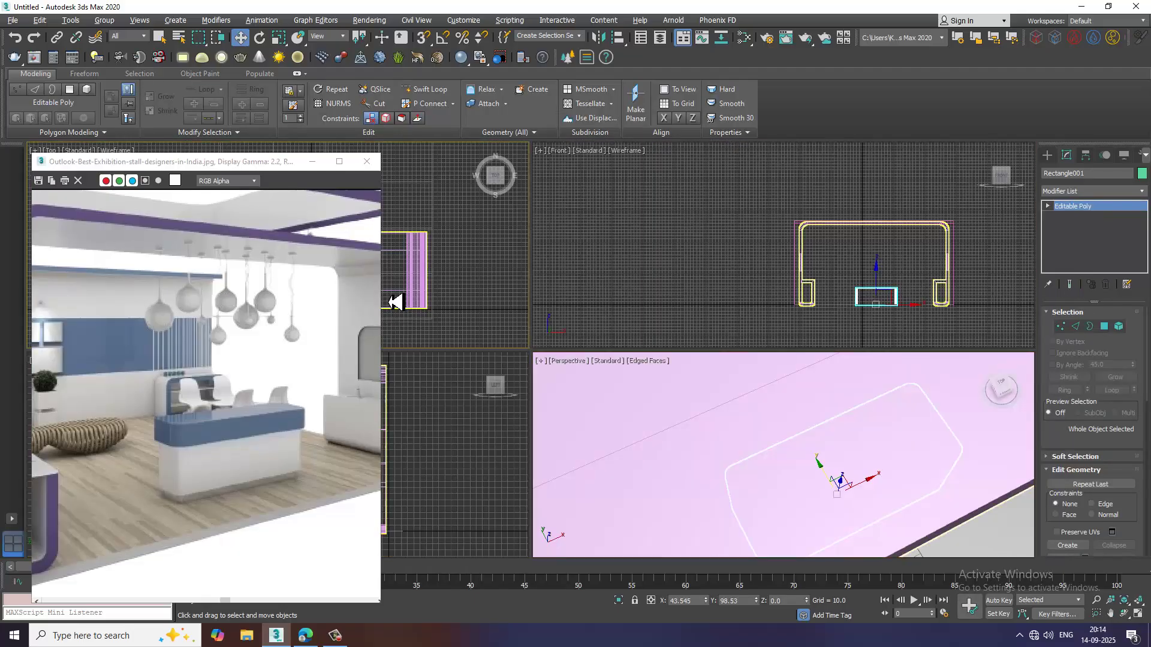
Select all the counter's vertices in the Top view and move them slightly toward the back wall.
key("alt+w")
key("z")
scroll(708, 307, "down", 5)
key("1")
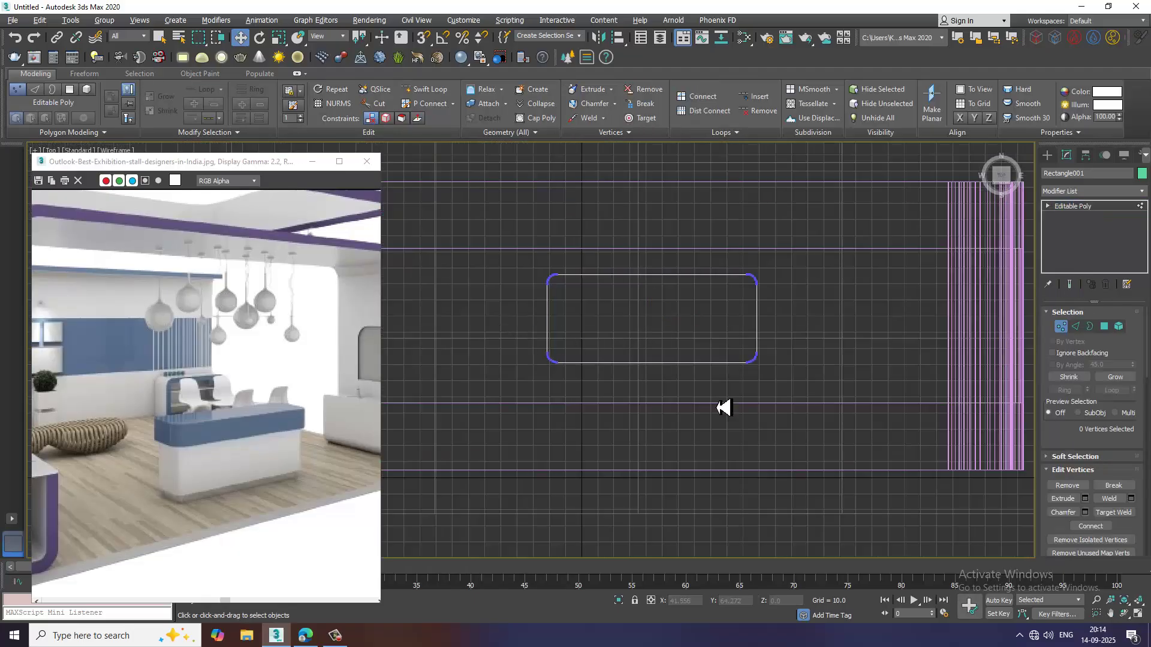
key("ctrl+a")
scroll(648, 341, "up", 2)
left_click_drag(666, 348, 667, 334)
key("alt+w")
right_click(870, 438)
key("alt+w")
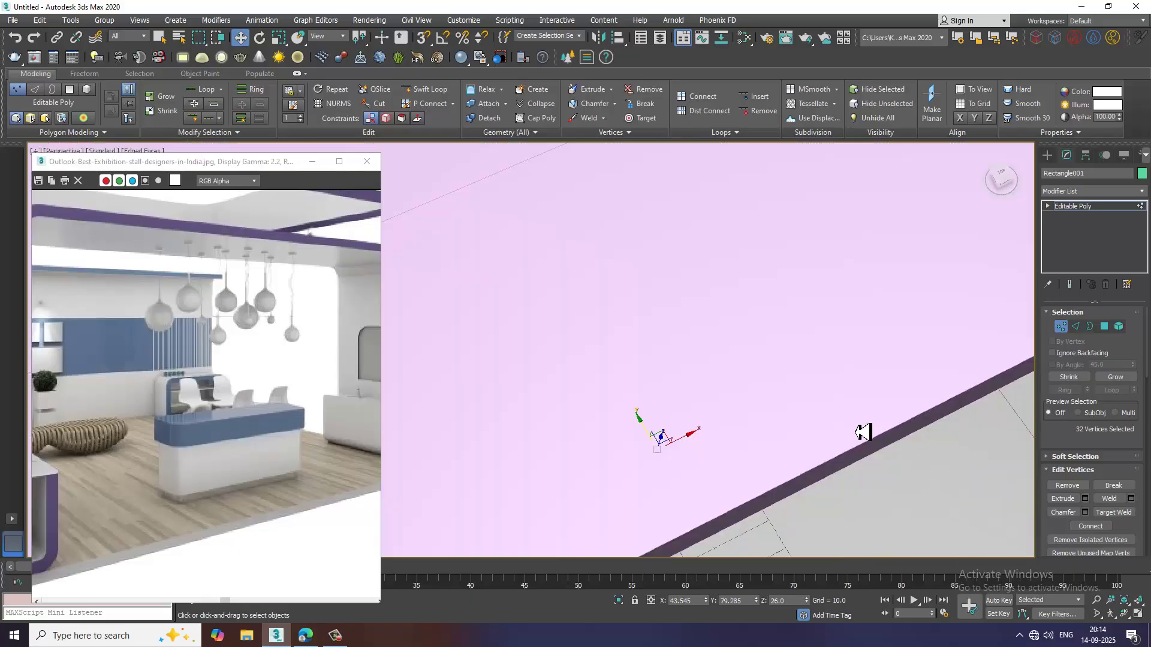
Extrude the counter's top polygon upward by 15.921 to form an upper band.
middle_click_drag(863, 432, 756, 326, "alt")
key("alt+w")
middle_click_drag(809, 244, 783, 240)
key("alt+w")
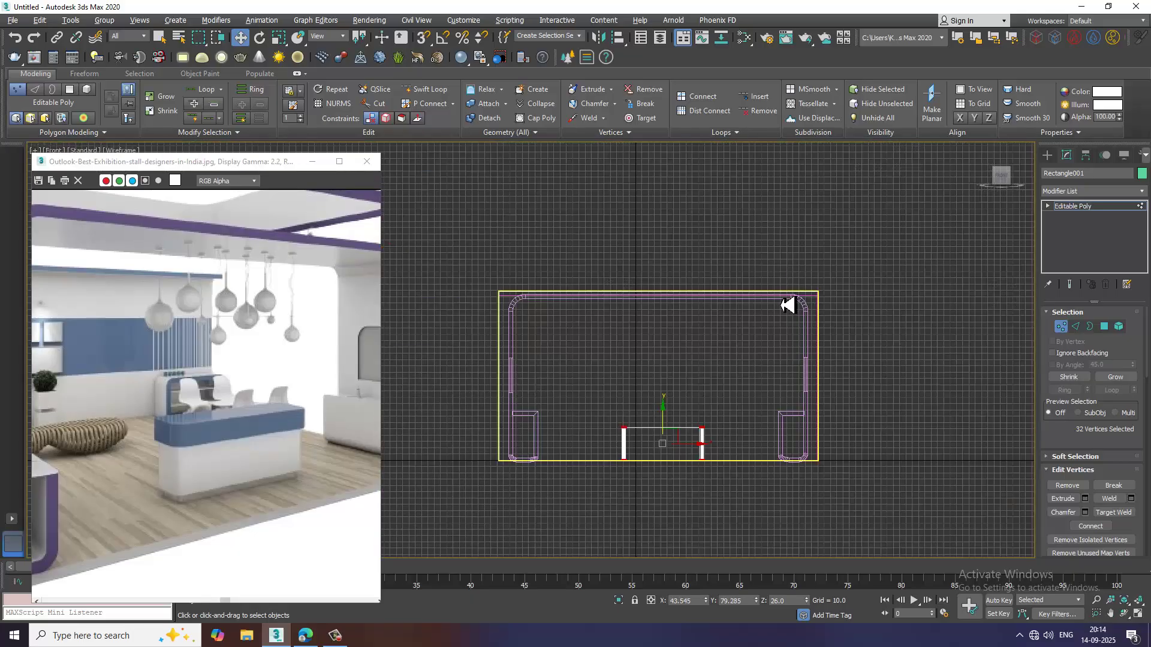
scroll(787, 306, "up", 5)
middle_click_drag(796, 347, 570, 293)
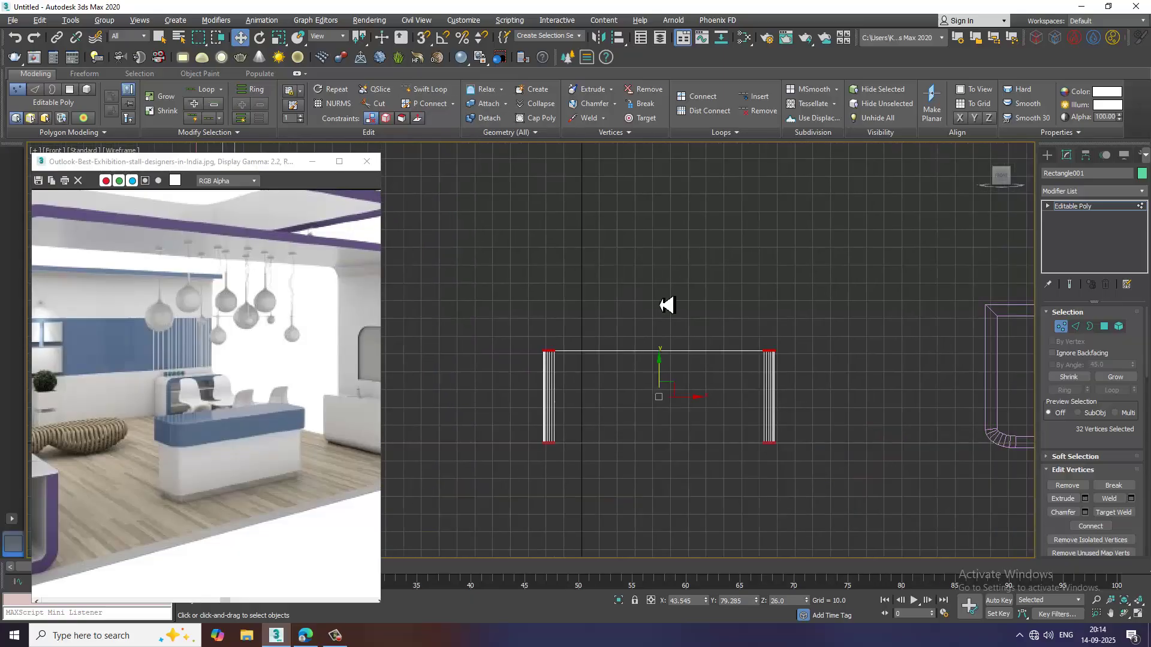
left_click(1105, 326)
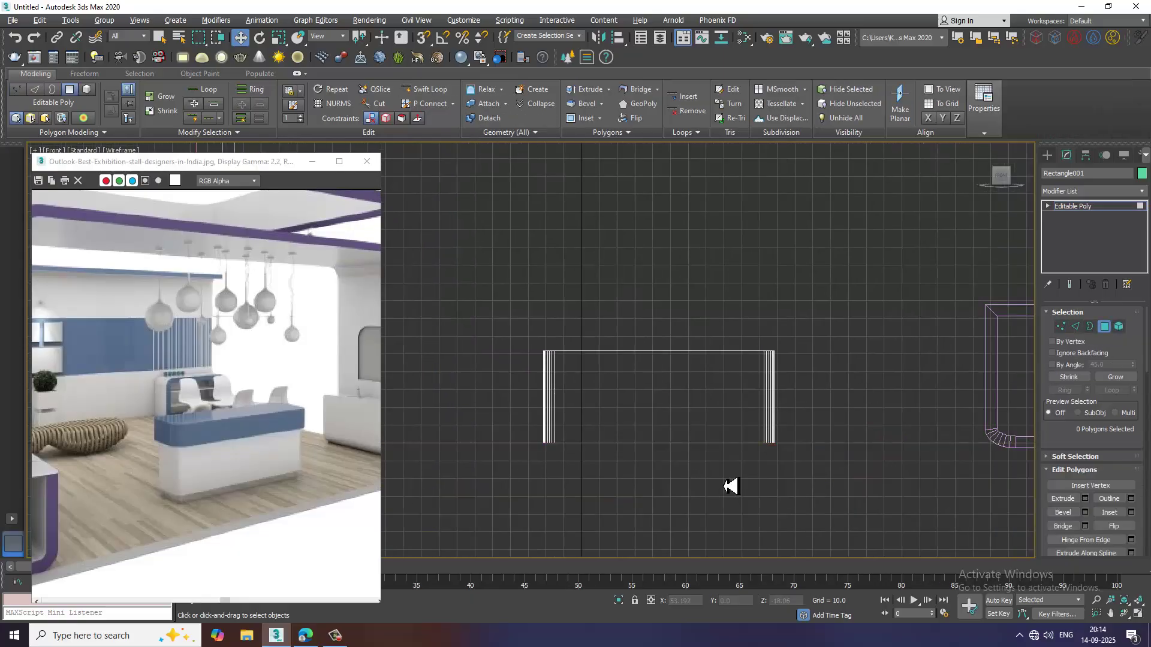
key("alt+w")
left_click(866, 493)
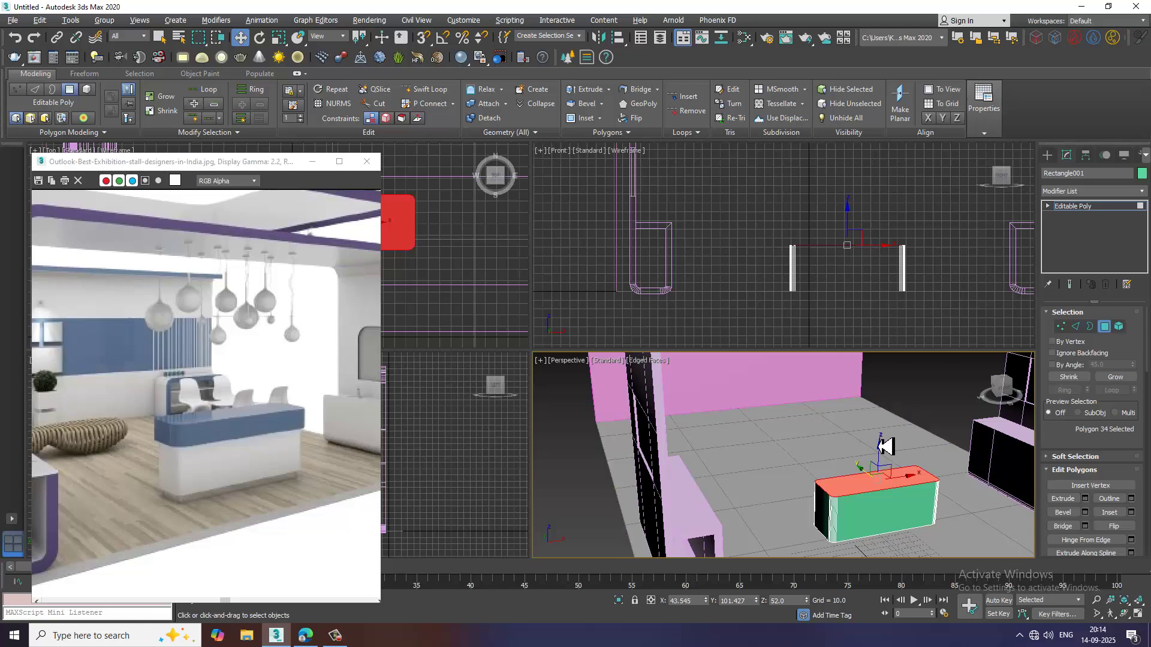
scroll(840, 442, "up", 3)
key("alt+w")
scroll(840, 441, "up", 3)
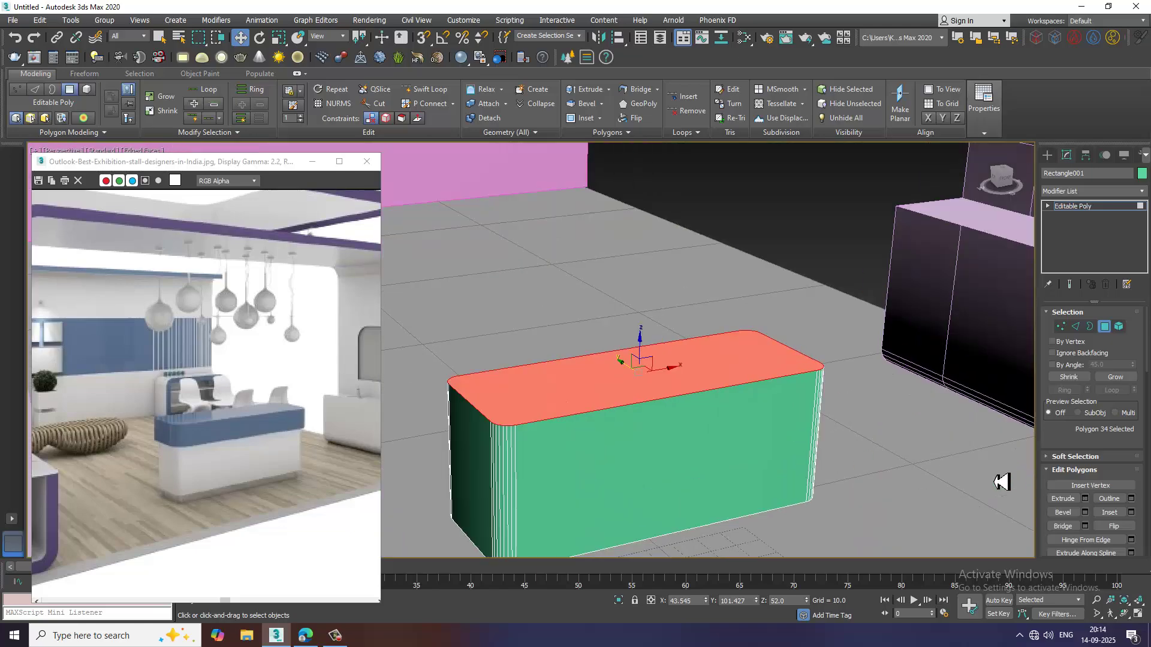
left_click(1085, 498)
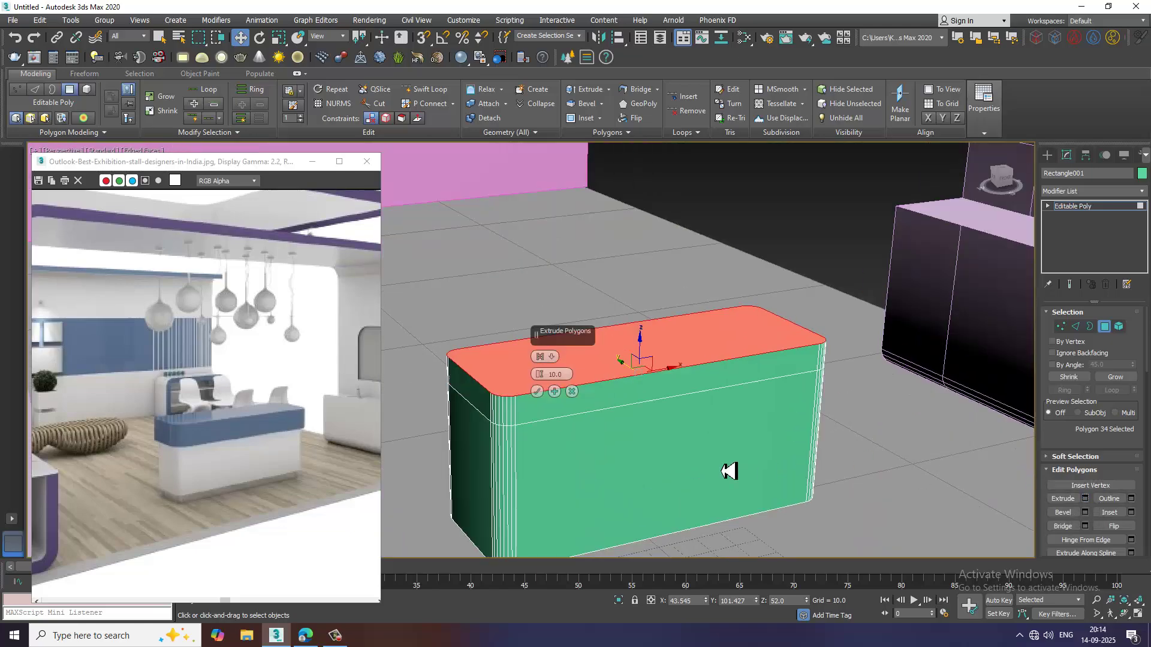
left_click_drag(551, 384, 544, 342)
left_click(538, 391)
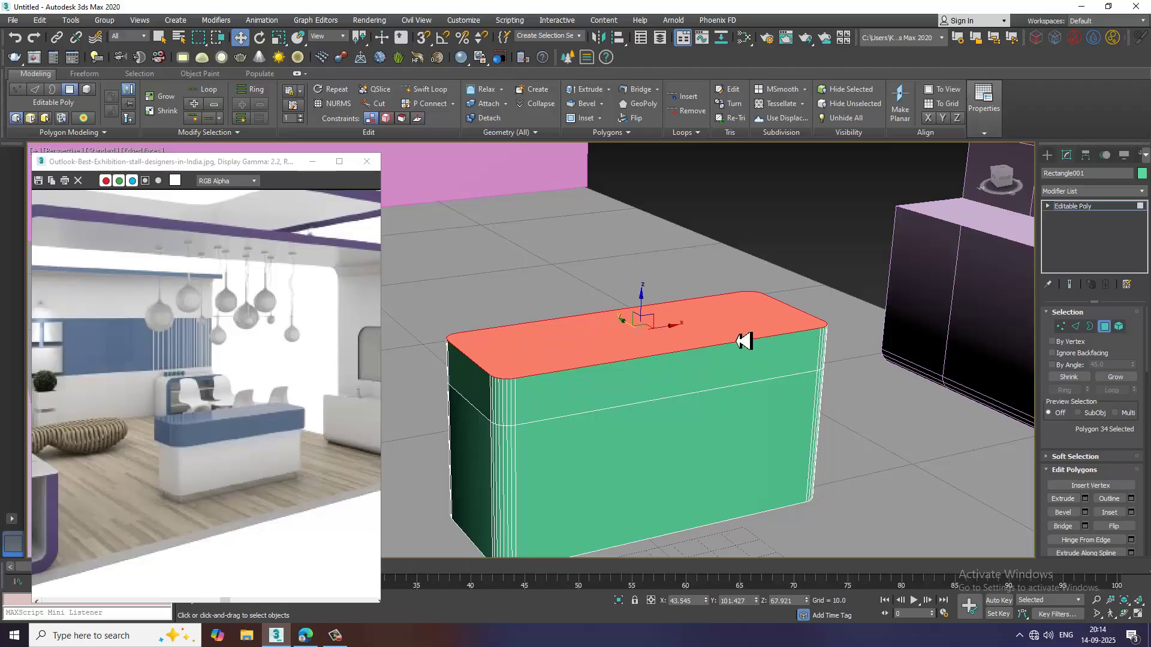
Select the side polygons around the counter's upper band, extrude them outward along local normals by 1.81, and leave polygon editing.
key("alt+w")
key("alt+w")
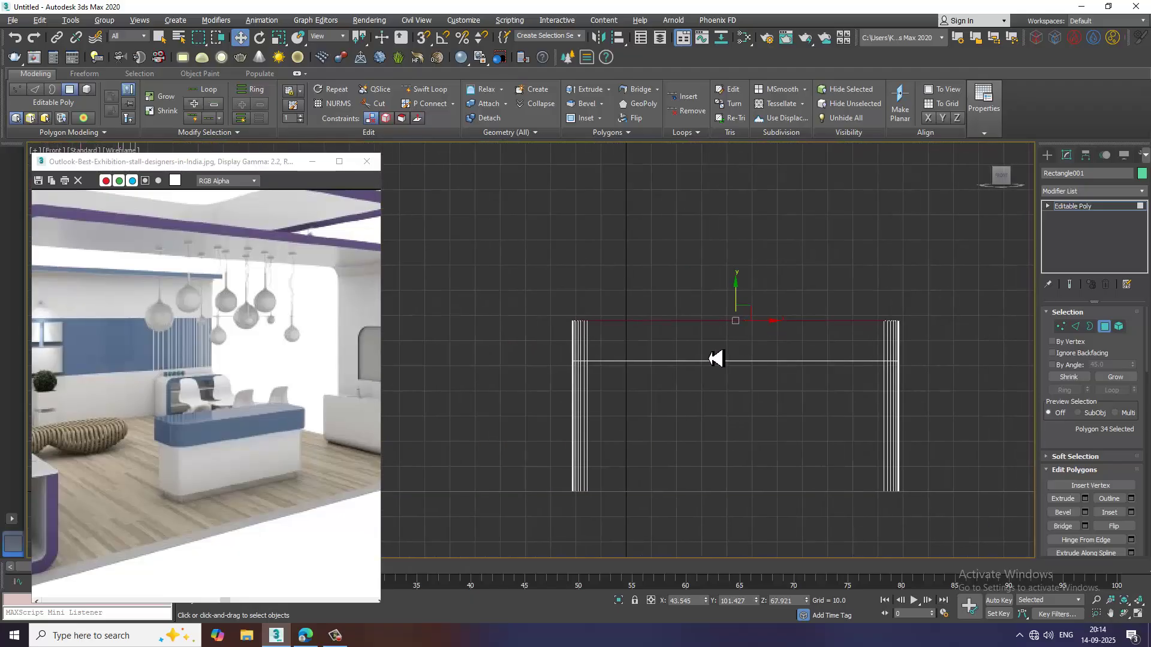
key("4")
key("4")
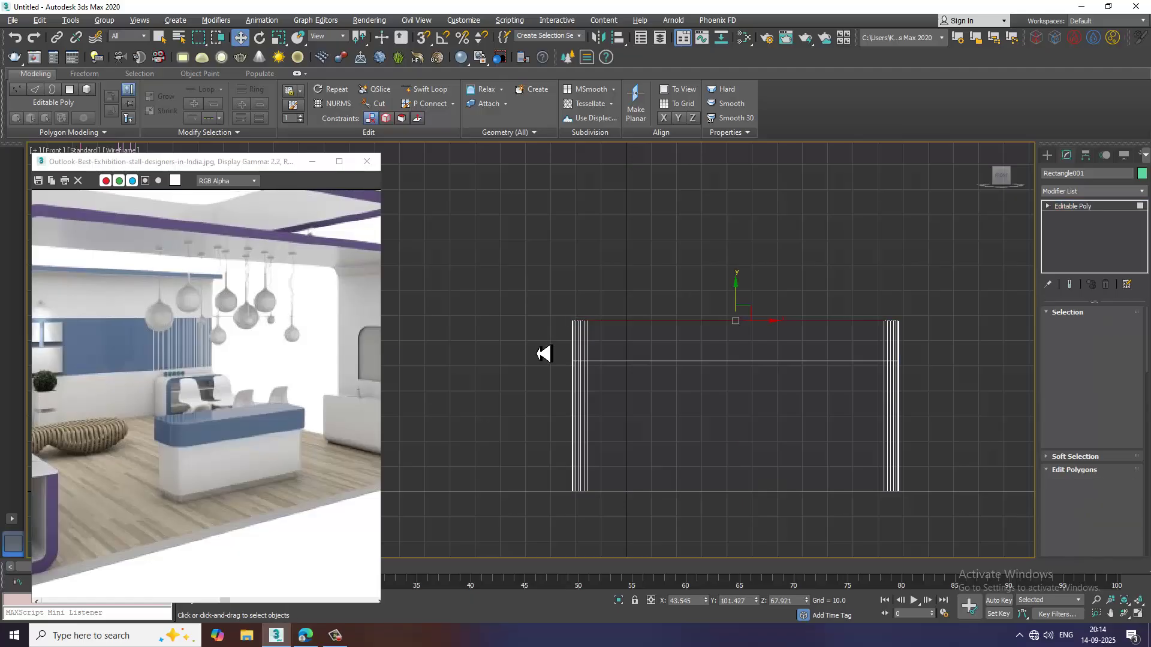
left_click_drag(544, 352, 990, 347)
key("alt+w")
key("alt+w")
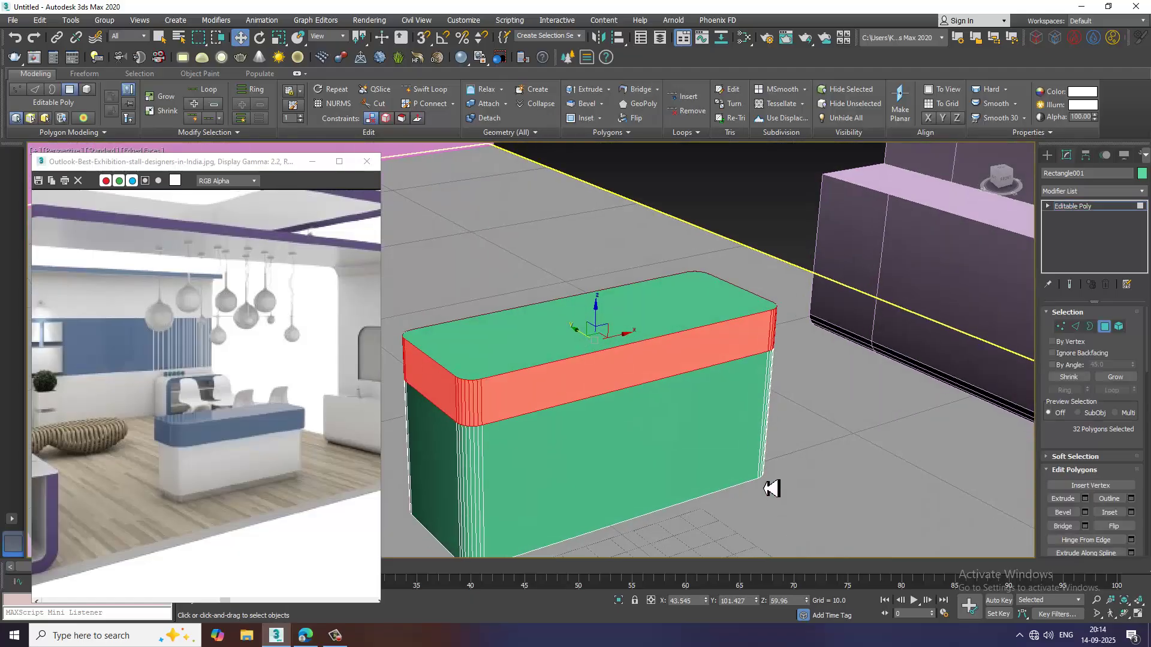
left_click(1085, 499)
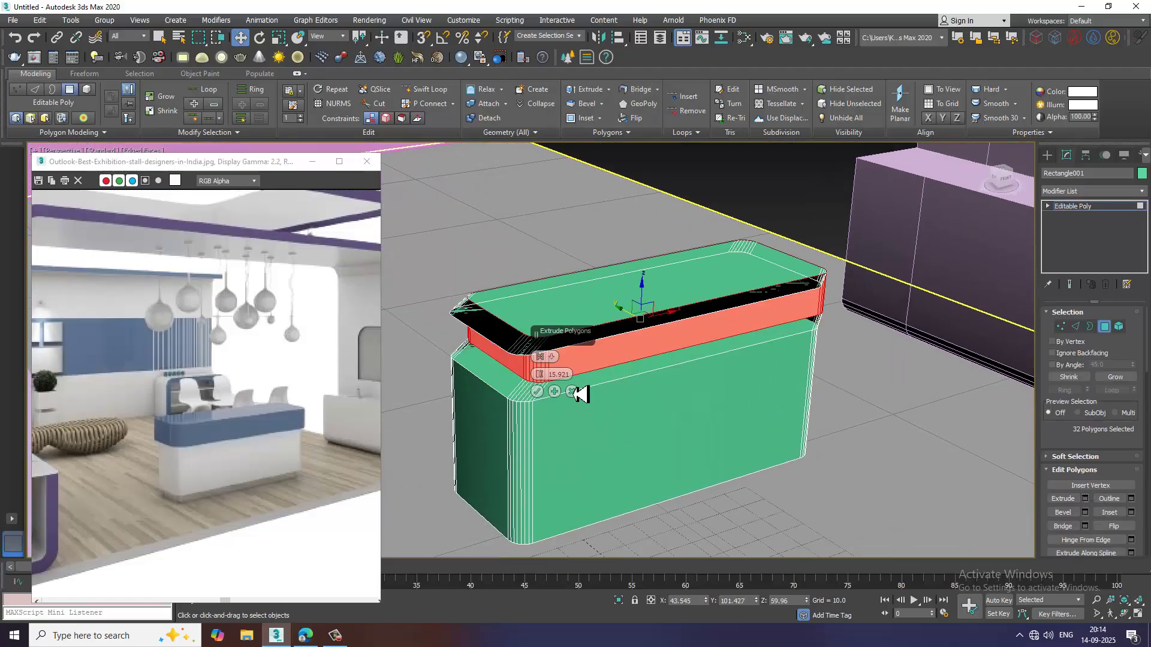
left_click(552, 358)
left_click(579, 393)
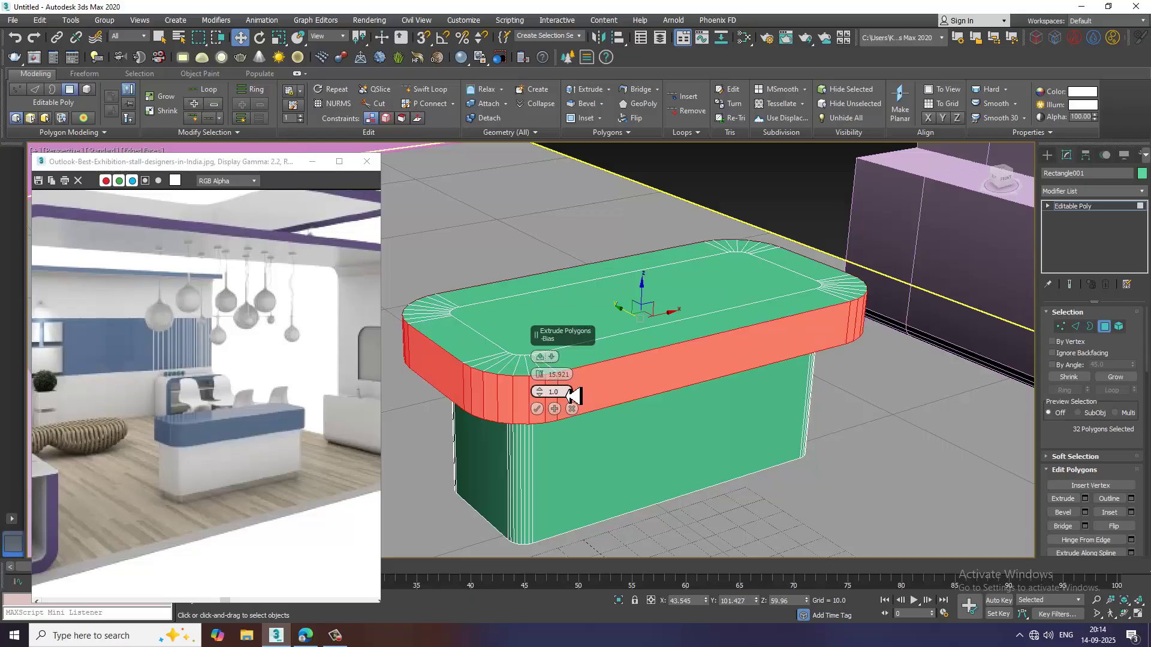
left_click_drag(553, 389, 563, 461)
middle_click_drag(565, 462, 657, 438, "alt")
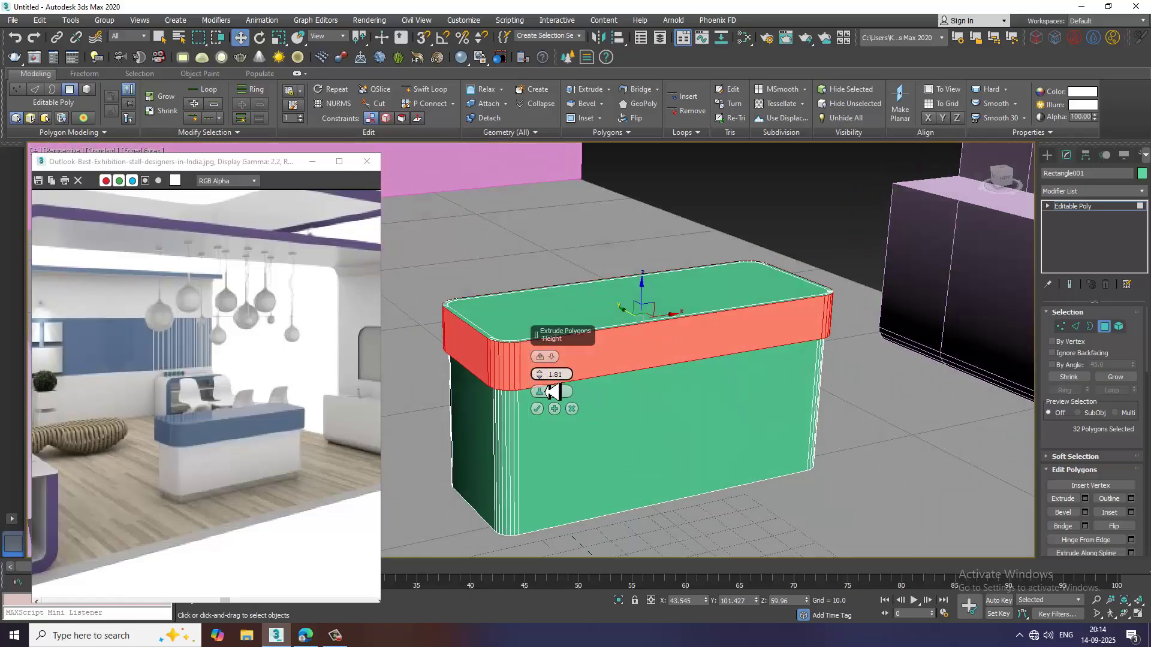
left_click(537, 409)
middle_click_drag(537, 408, 663, 416, "alt")
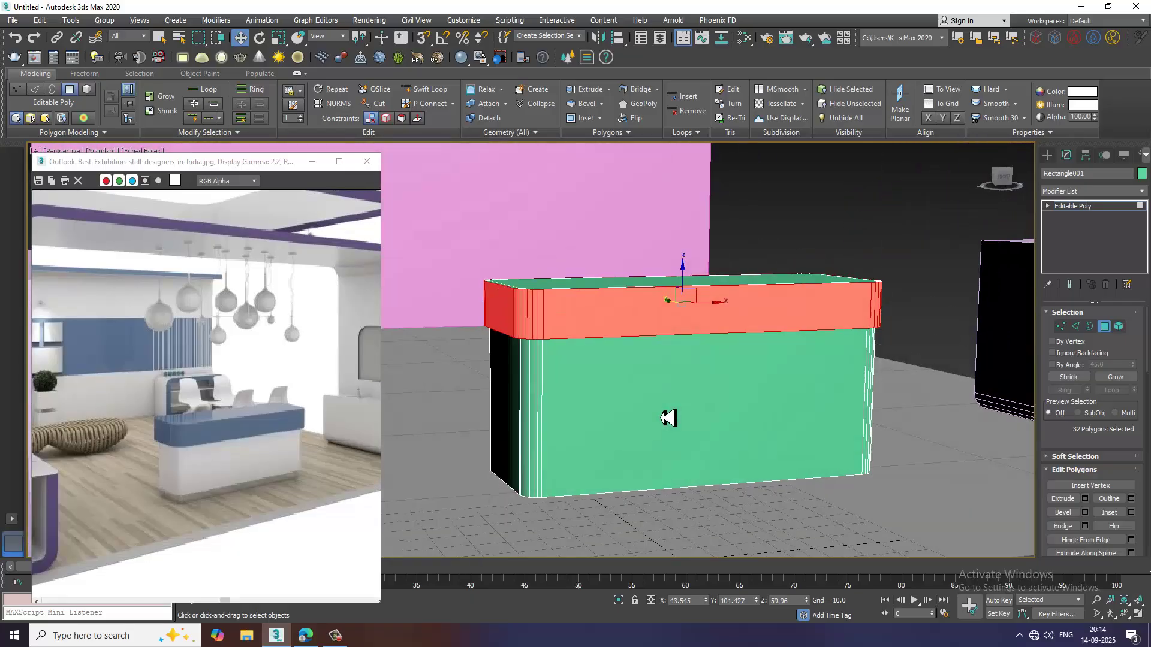
left_click(1070, 205)
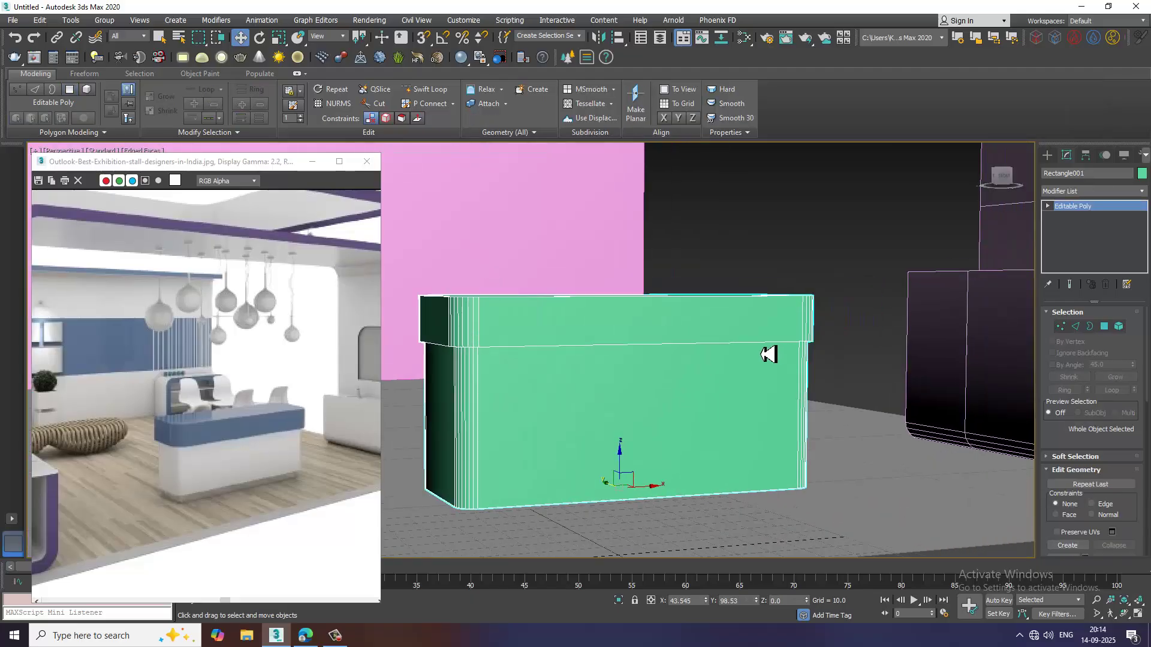
Select all vertices of the counter's upper band in the Front view and lower them slightly to Z 59.294.
key("alt+w")
key("alt+w")
scroll(839, 334, "down", 2)
scroll(839, 334, "down", 3)
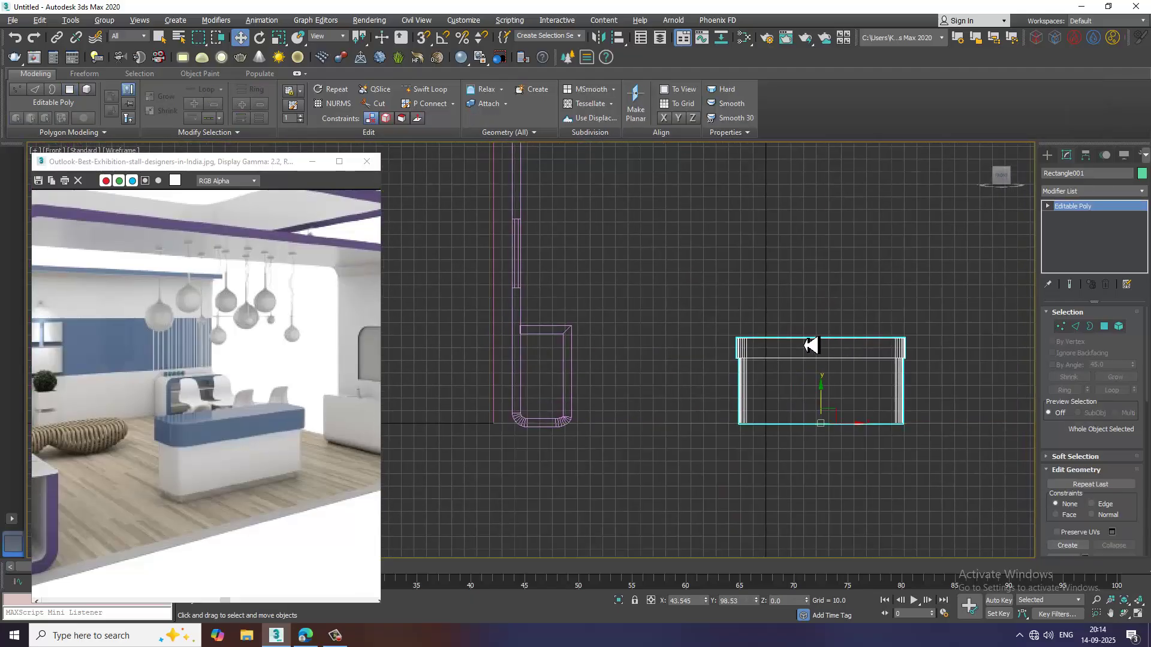
key("1")
left_click_drag(1022, 384, 1021, 381)
scroll(923, 354, "up", 2)
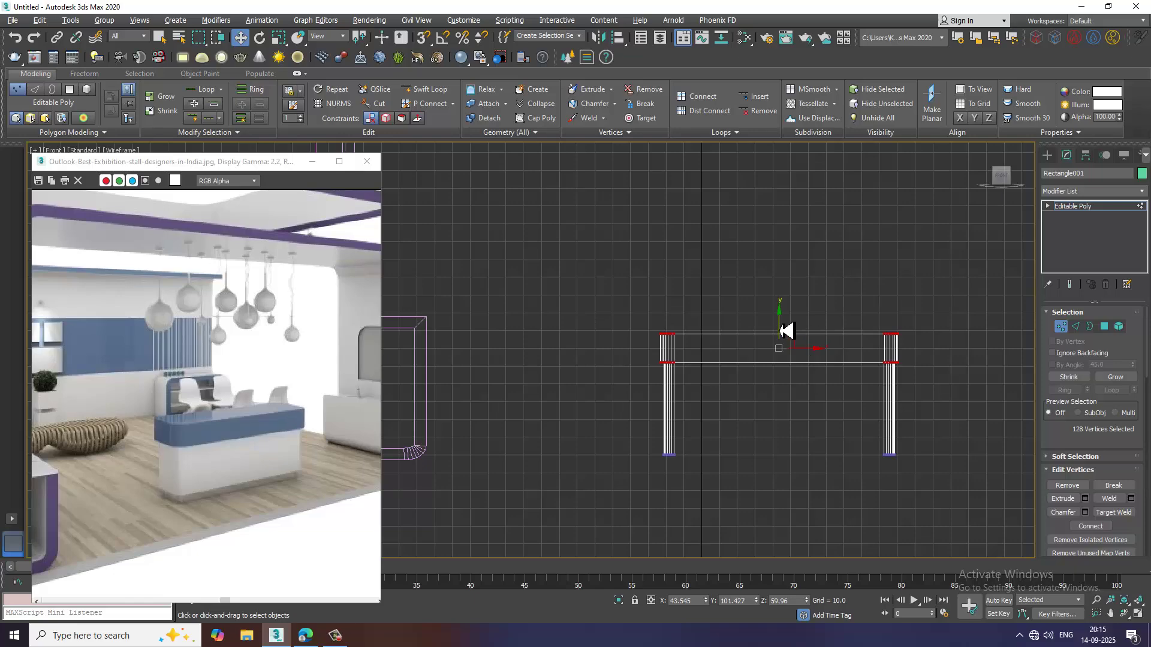
left_click_drag(785, 331, 811, 343)
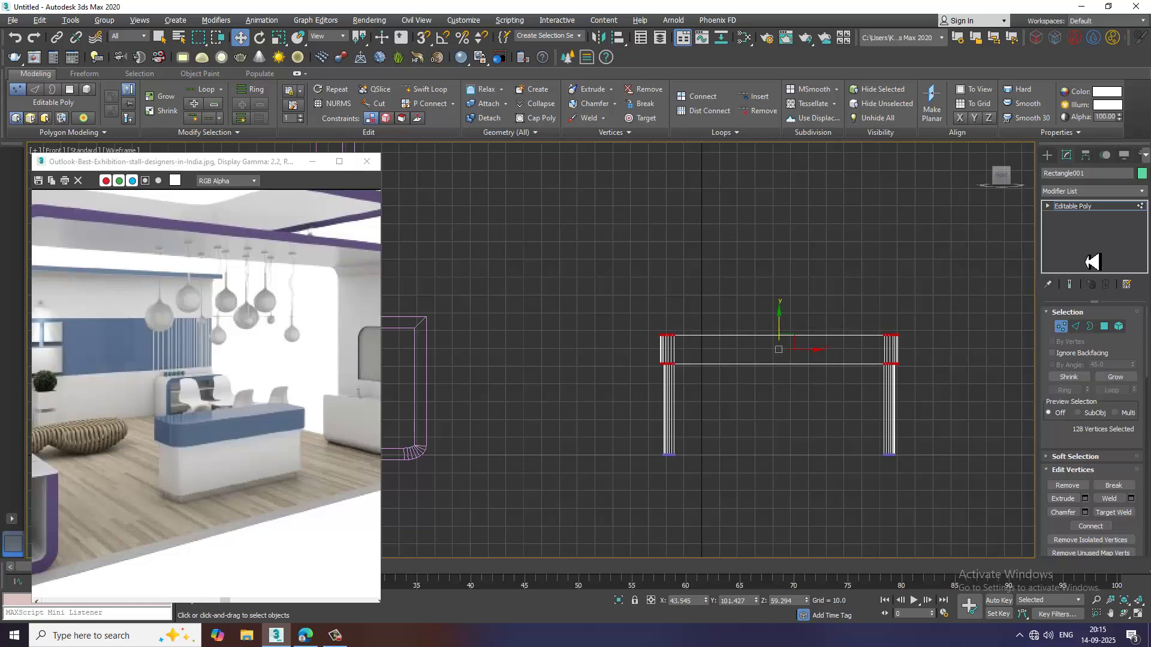
Select the counter's bottom vertices in the Front view and raise them to Z 8.164.
scroll(779, 444, "up", 2)
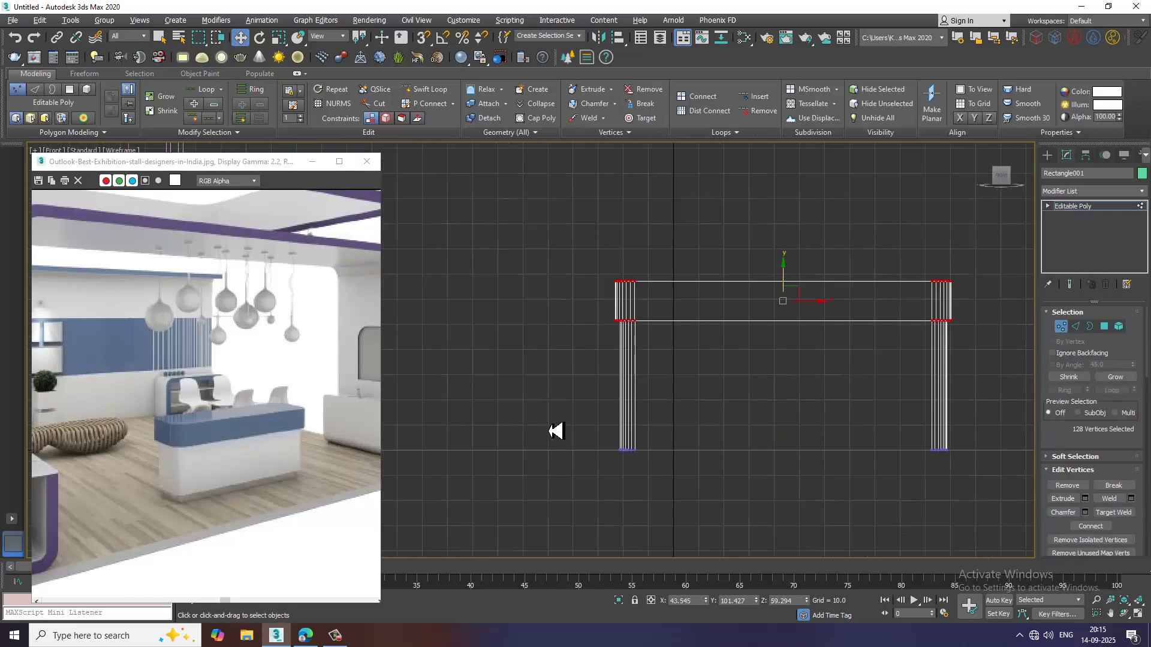
left_click_drag(547, 421, 1057, 511)
left_click_drag(784, 425, 786, 405)
Isolate the counter and inset its underside polygon by a small amount.
key("z")
key("alt+w")
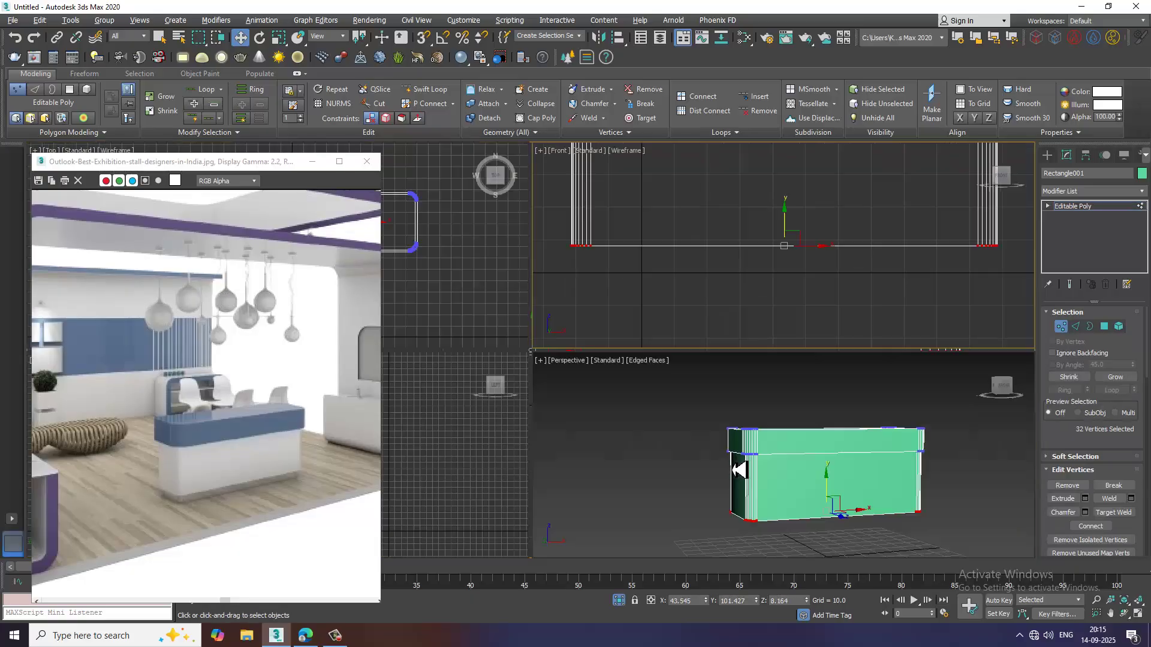
middle_click_drag(740, 483, 834, 414, "alt")
key("alt+w")
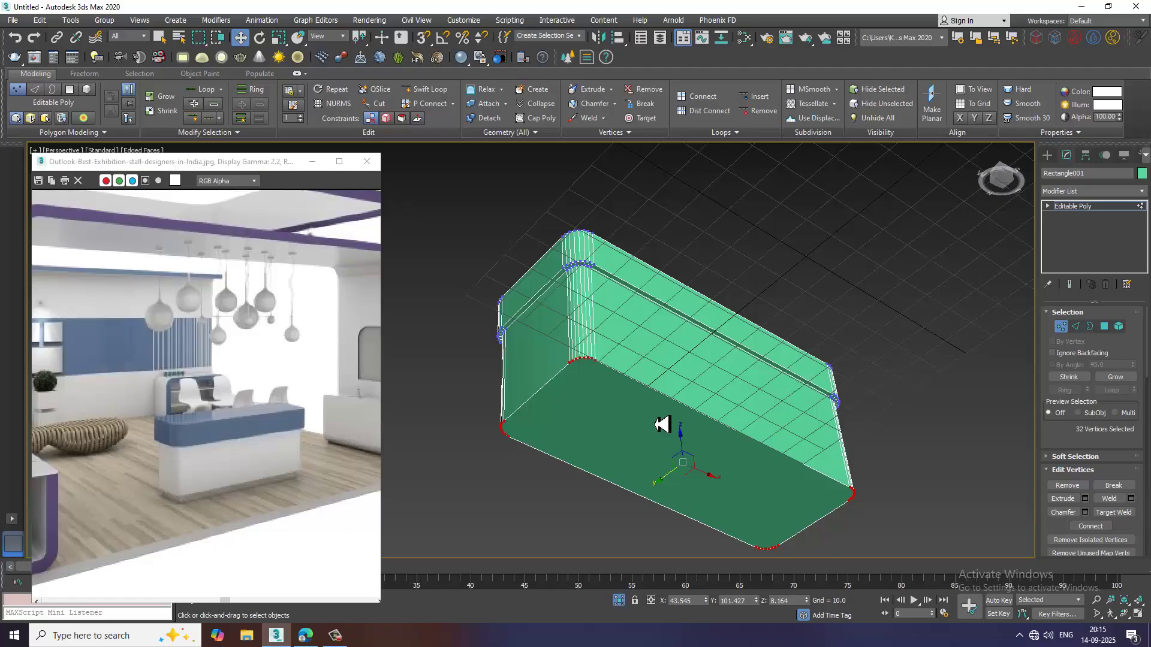
key("4")
left_click(740, 412)
scroll(736, 388, "up", 3)
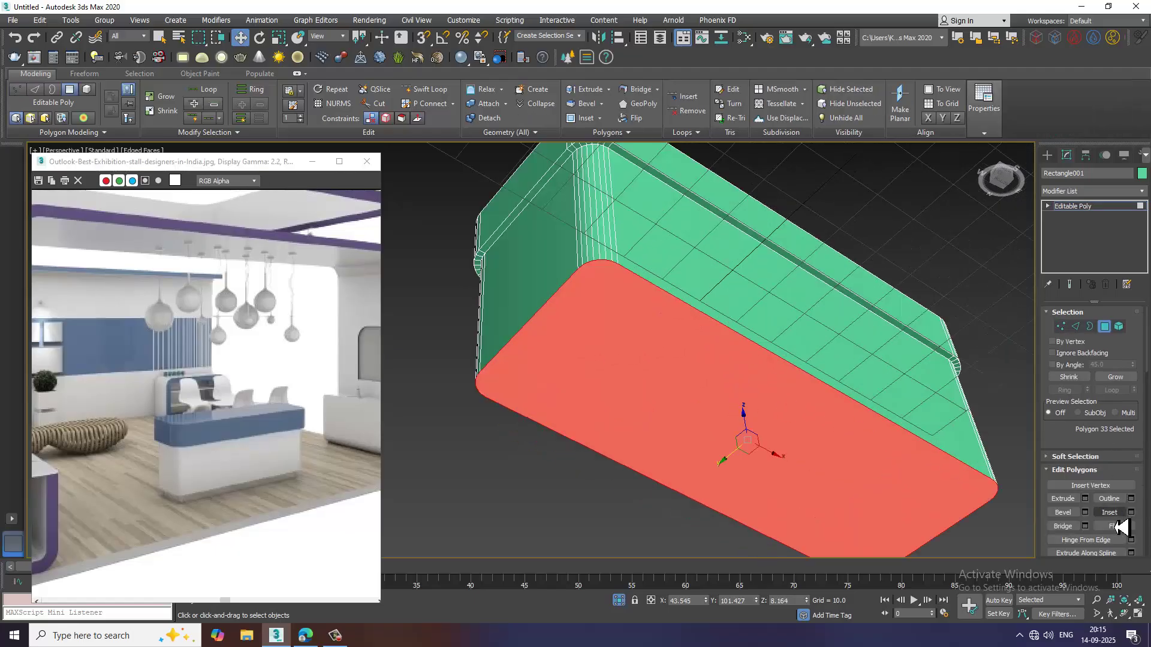
left_click(1131, 513)
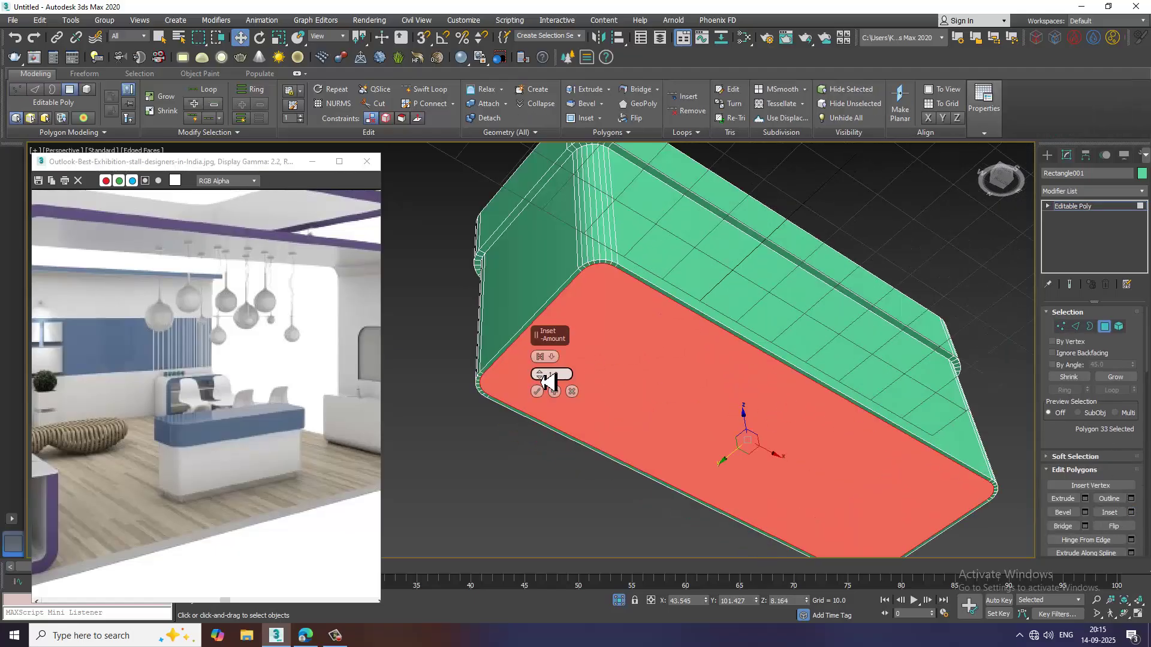
left_click_drag(541, 380, 539, 372)
left_click(537, 392)
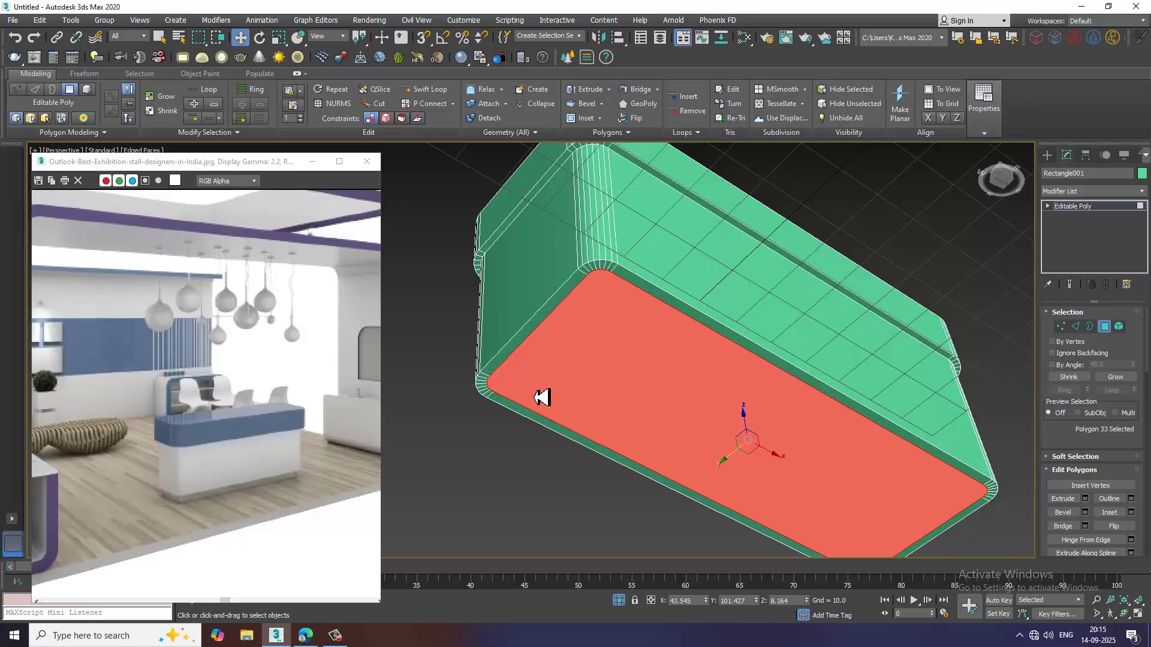
Extrude the inset underside polygon by 1.81 and move it down to floor level, Z about -0.075, to form the recessed plinth.
key("alt+w")
middle_click_drag(773, 276, 812, 277)
key("alt+w")
scroll(789, 305, "down", 2)
middle_click_drag(771, 318, 776, 325)
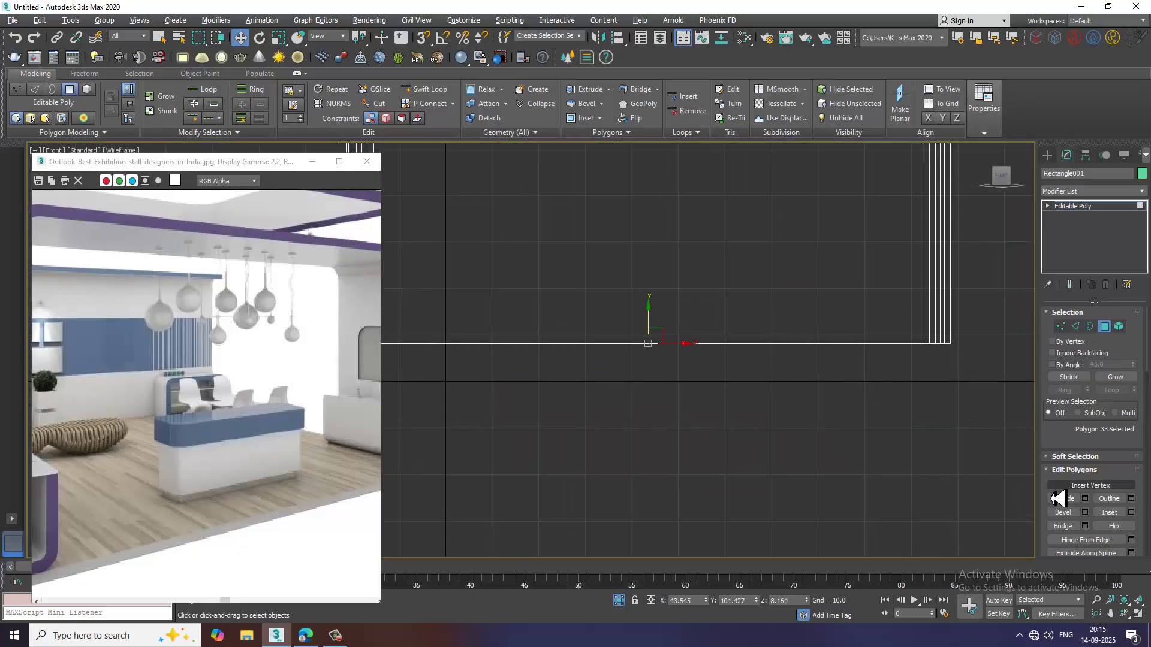
left_click(1085, 499)
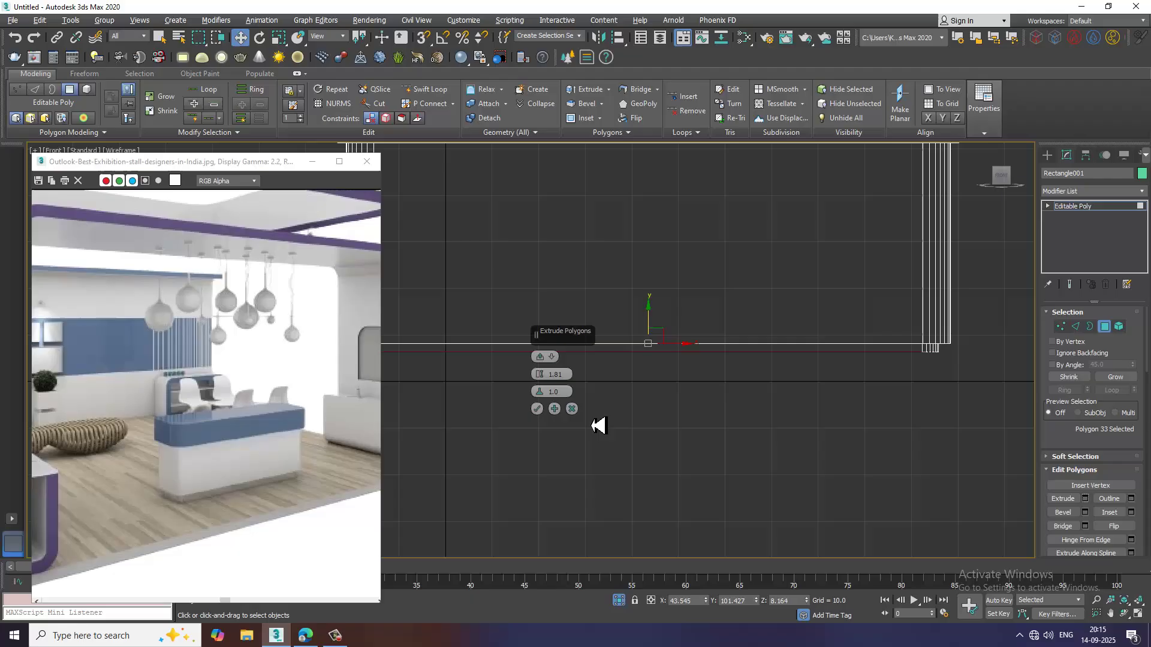
left_click(543, 412)
left_click_drag(655, 333, 662, 362)
End the counter's isolation and leave polygon editing so the whole stall can be compared with the reference image.
right_click(654, 468)
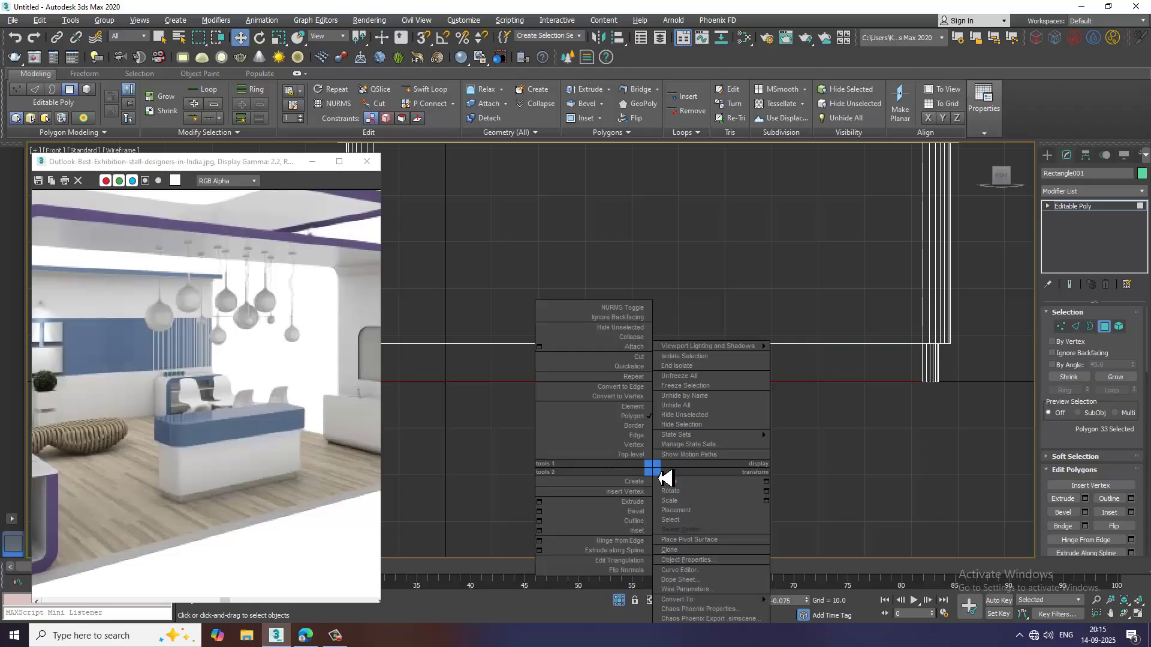
left_click(688, 366)
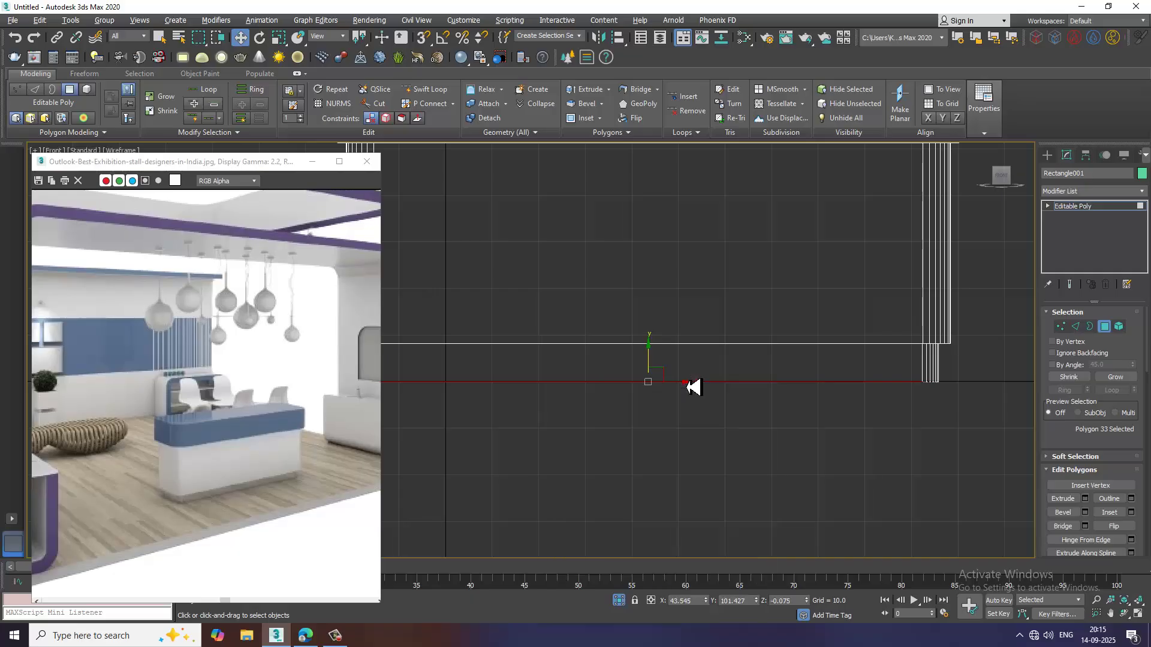
key("alt+w")
middle_click(887, 504)
key("alt+w")
middle_click_drag(894, 505, 837, 516, "alt")
scroll(844, 515, "down", 5)
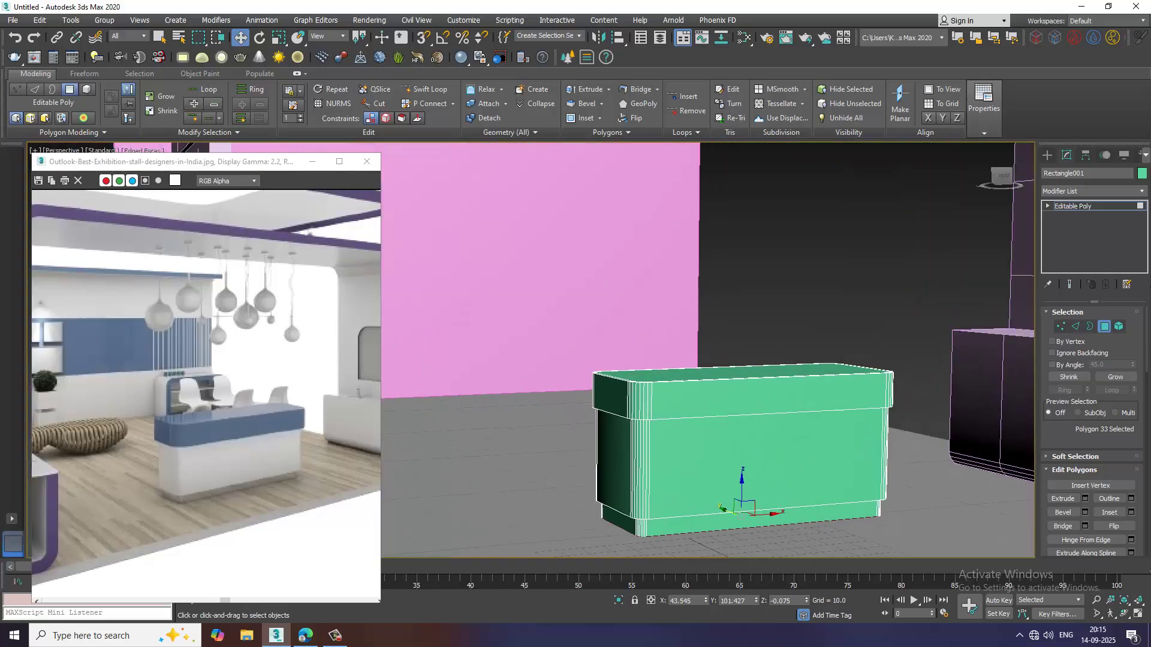
left_click(1109, 210)
middle_click_drag(804, 336, 620, 388, "alt")
scroll(784, 375, "down", 3)
middle_click_drag(832, 368, 763, 409, "alt")
middle_click_drag(400, 414, 580, 423, "alt")
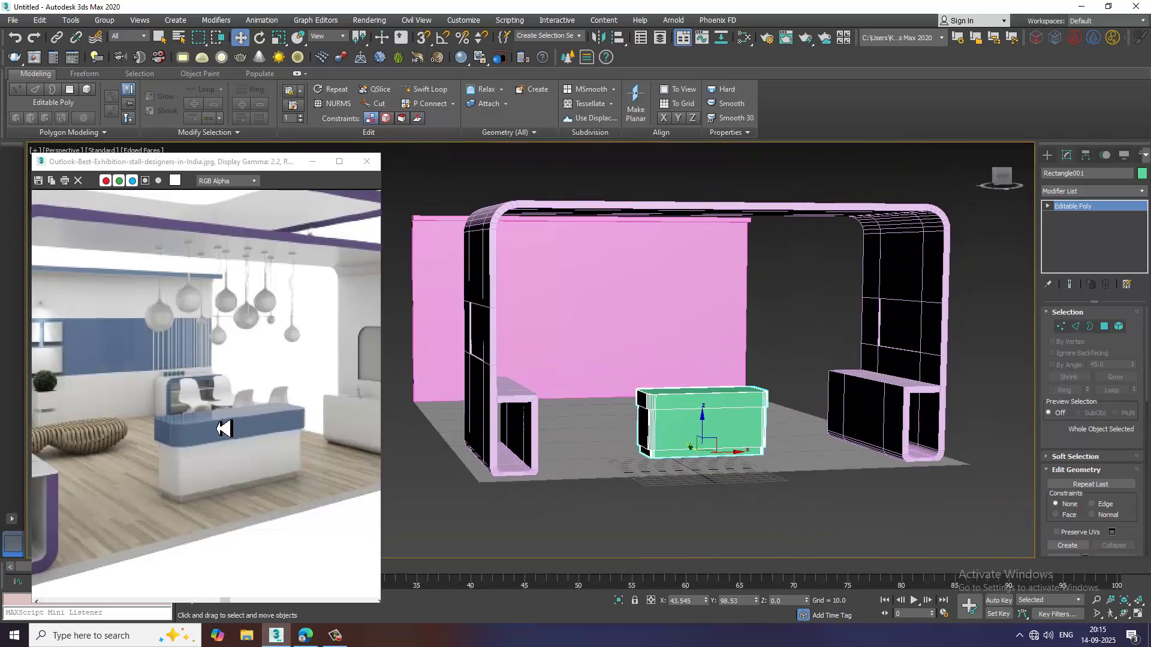
scroll(223, 428, "down", 1)
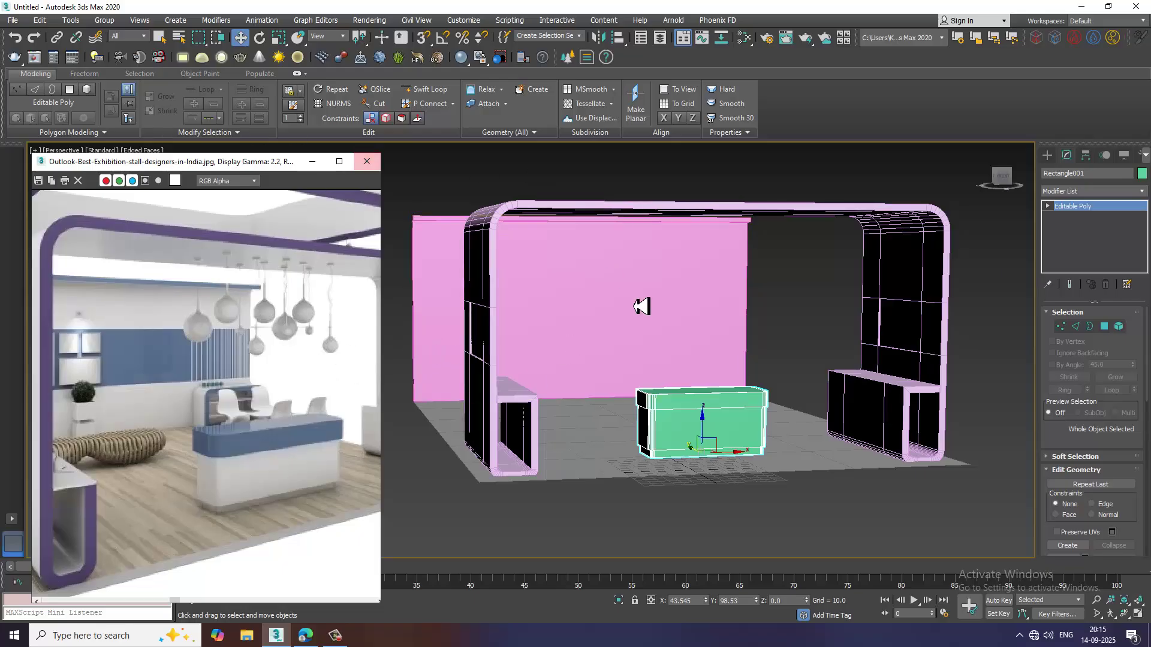
Save the scene as stall_1 in the sept 2025 folder on Local Disk (D:).
left_click(12, 19)
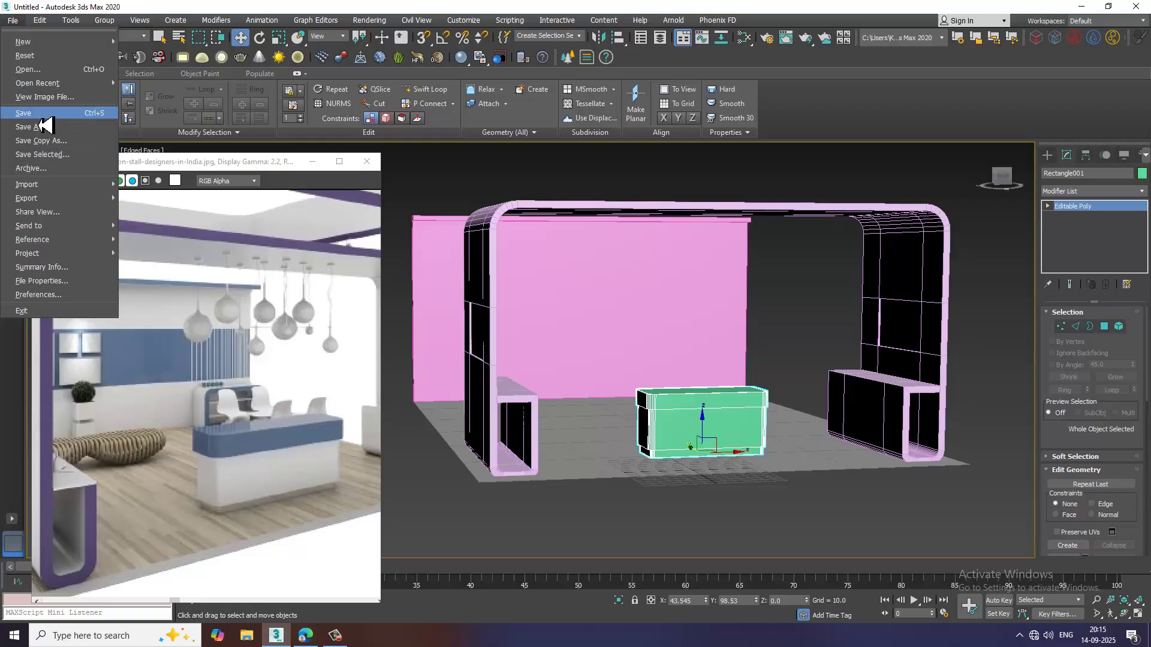
left_click(24, 114)
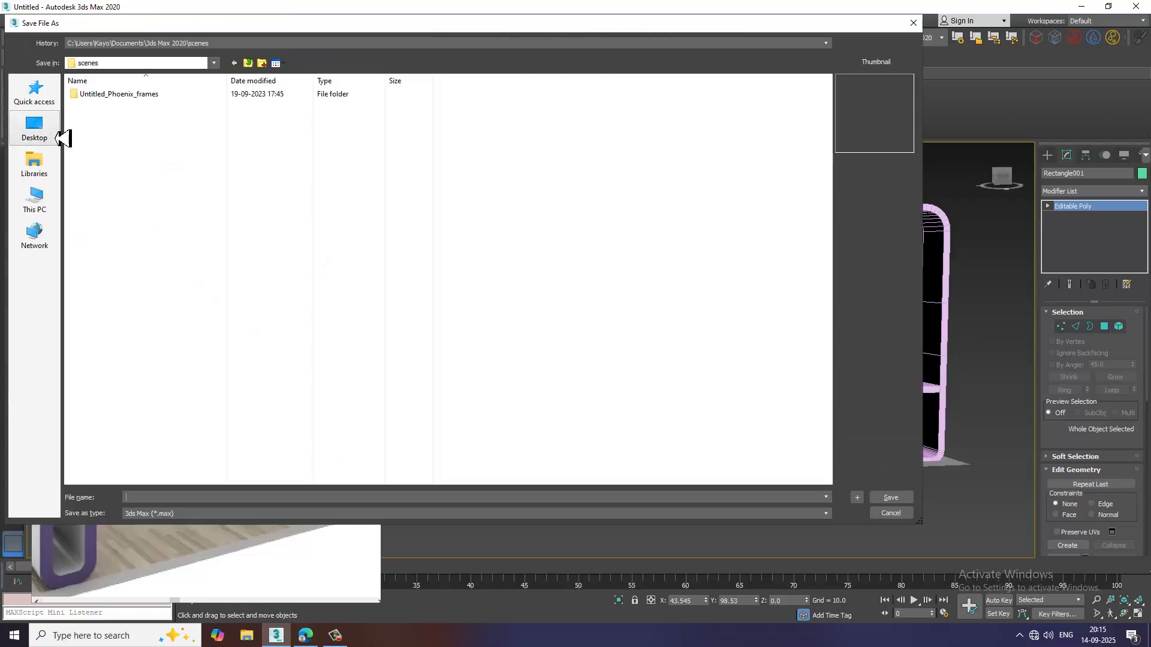
left_click(52, 197)
double_click(272, 184)
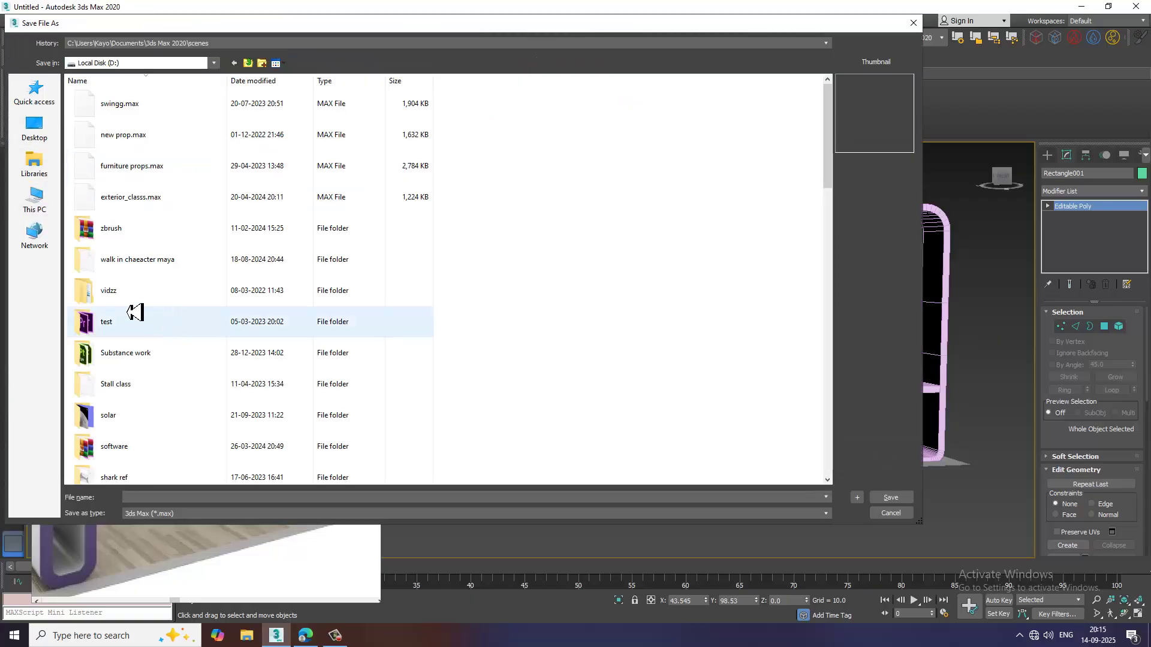
left_click(142, 386)
left_click(172, 467)
scroll(172, 466, "down", 4)
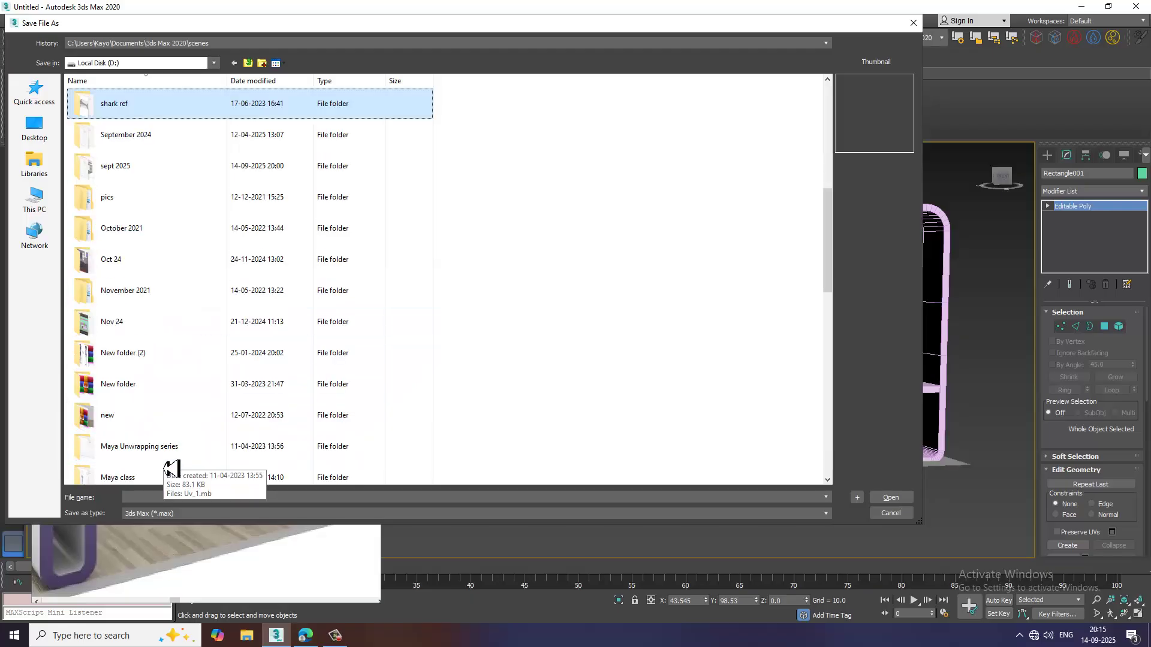
double_click(167, 169)
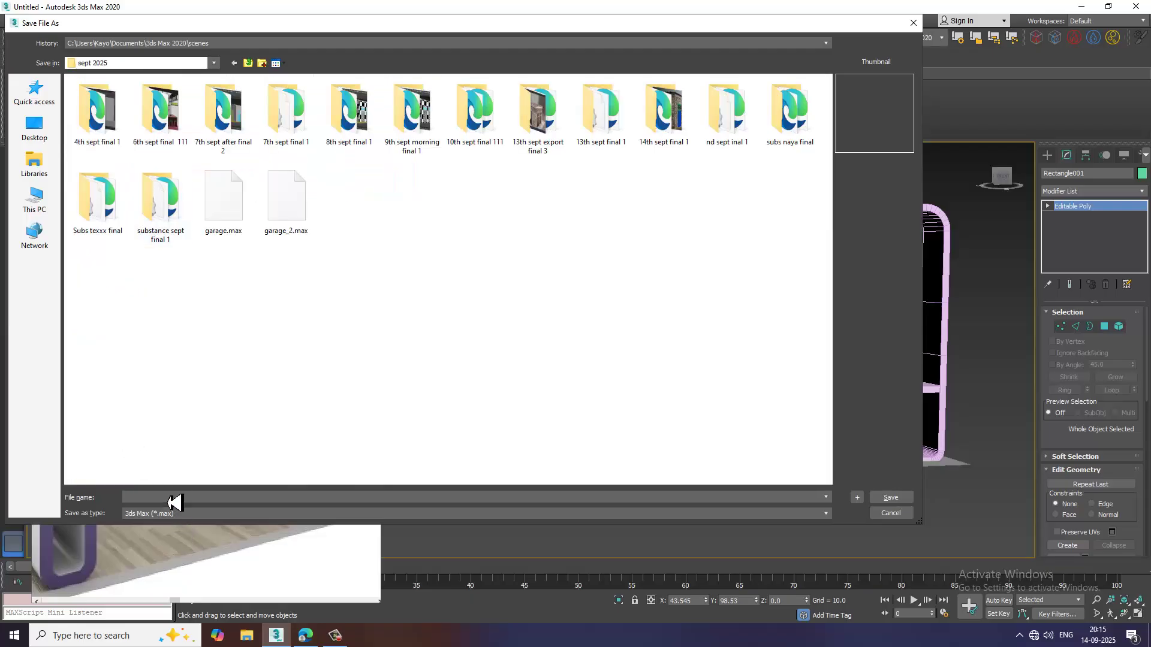
type("stall_1")
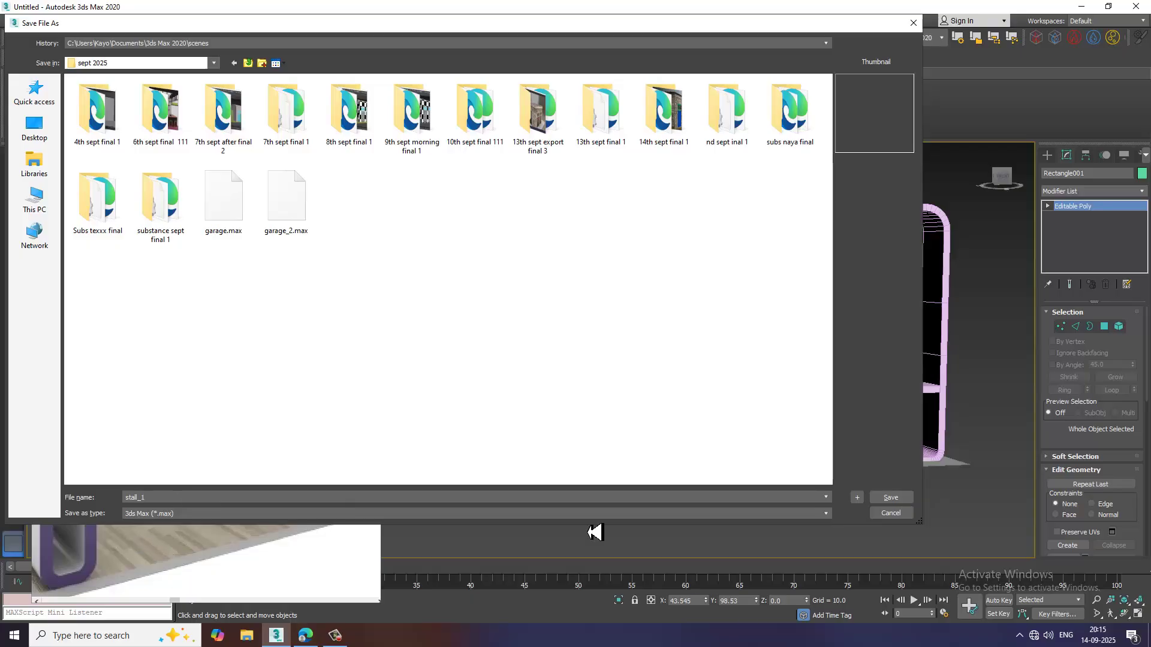
left_click(891, 501)
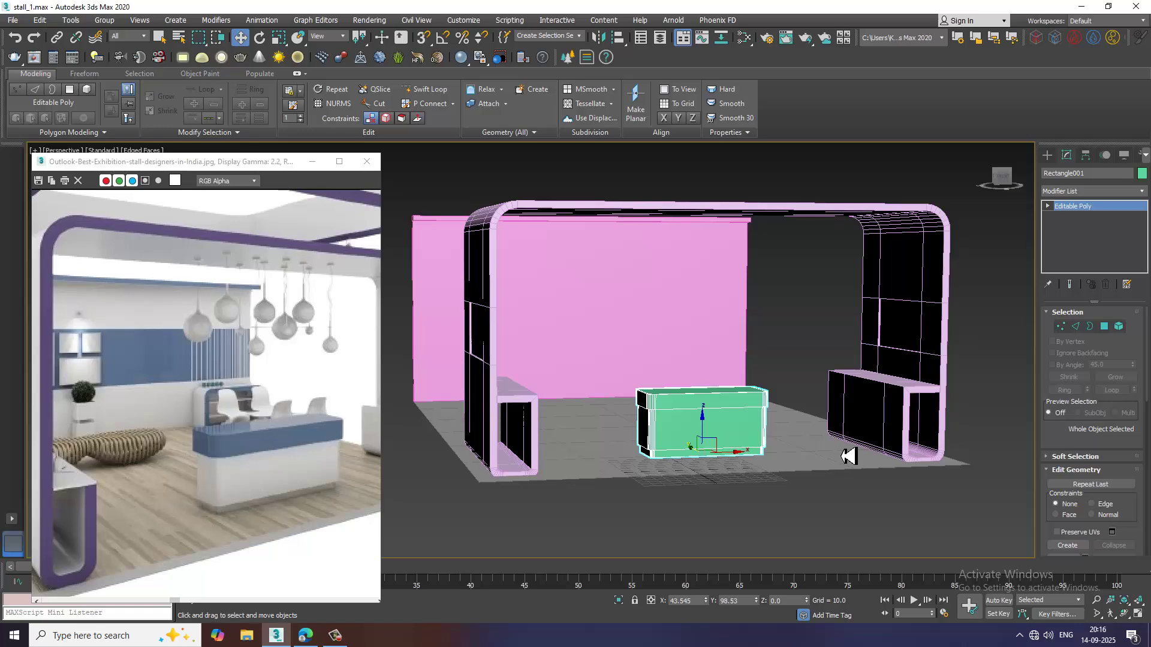
Select all the stall objects and assign them the same grey object colour.
left_click(818, 318)
middle_click_drag(695, 406, 535, 287, "alt")
left_click_drag(983, 569, 983, 570)
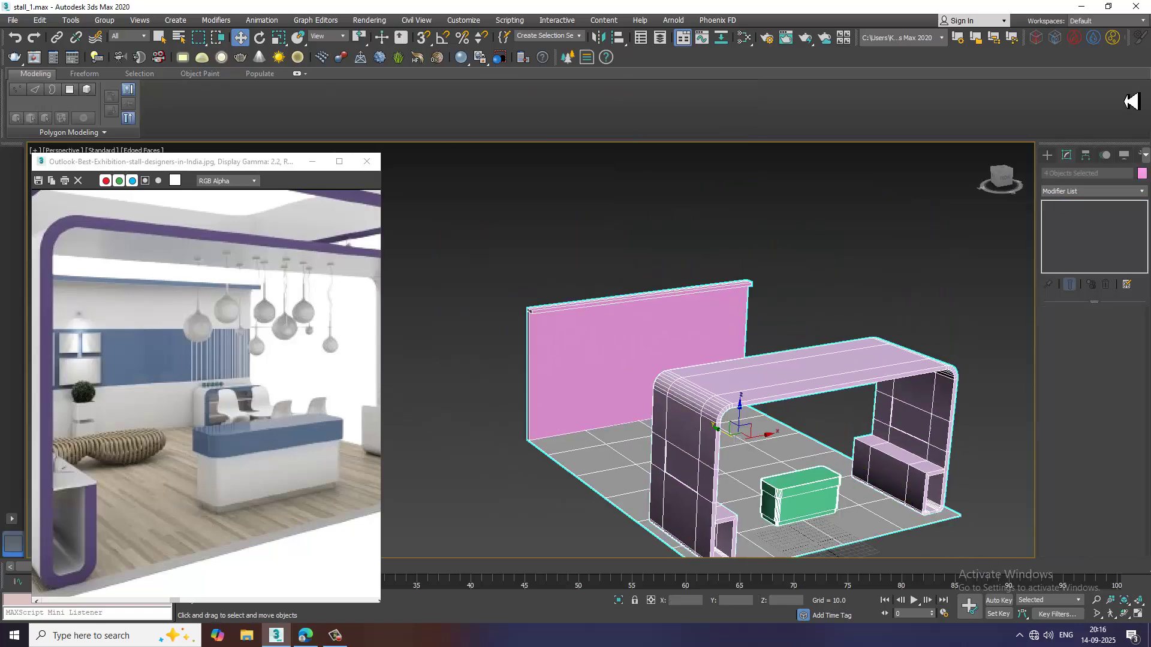
left_click(1141, 174)
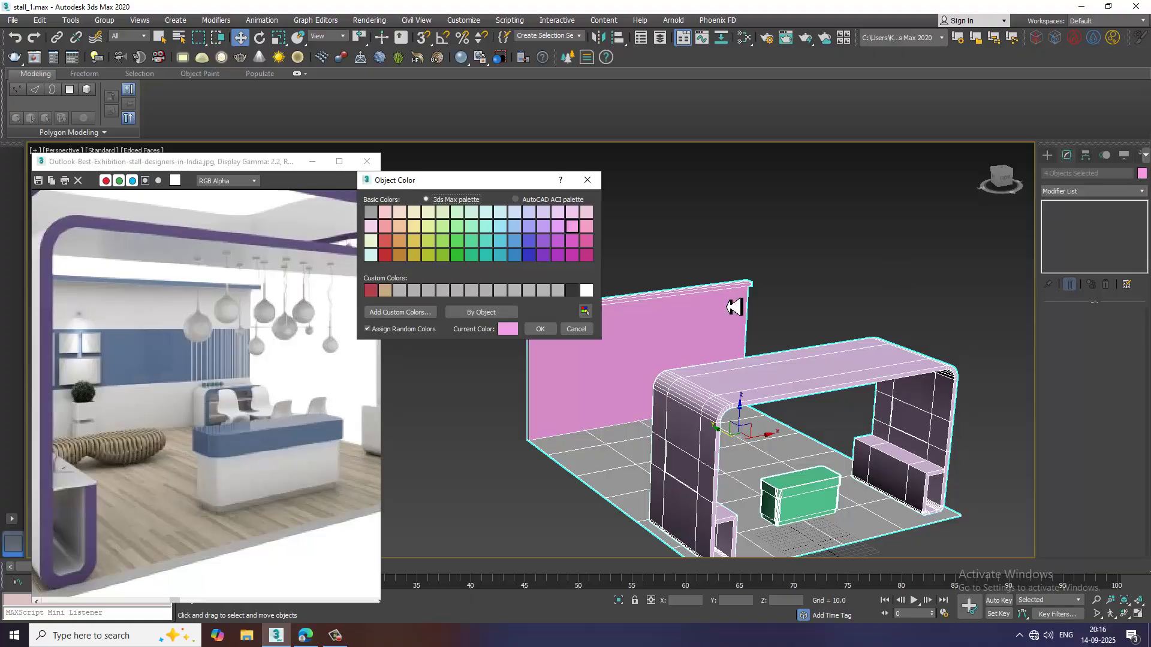
left_click(547, 333)
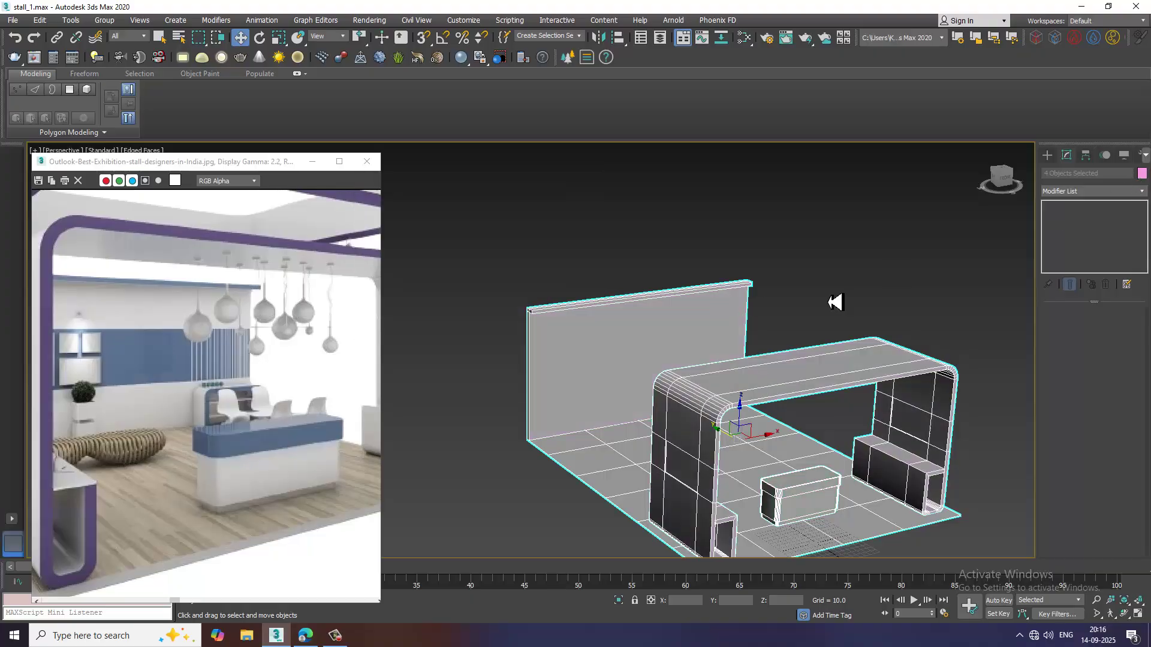
left_click(834, 259)
Compare the grey stall with the reference image, examining the hanging lamps above the counter.
middle_click_drag(792, 465, 762, 412, "alt")
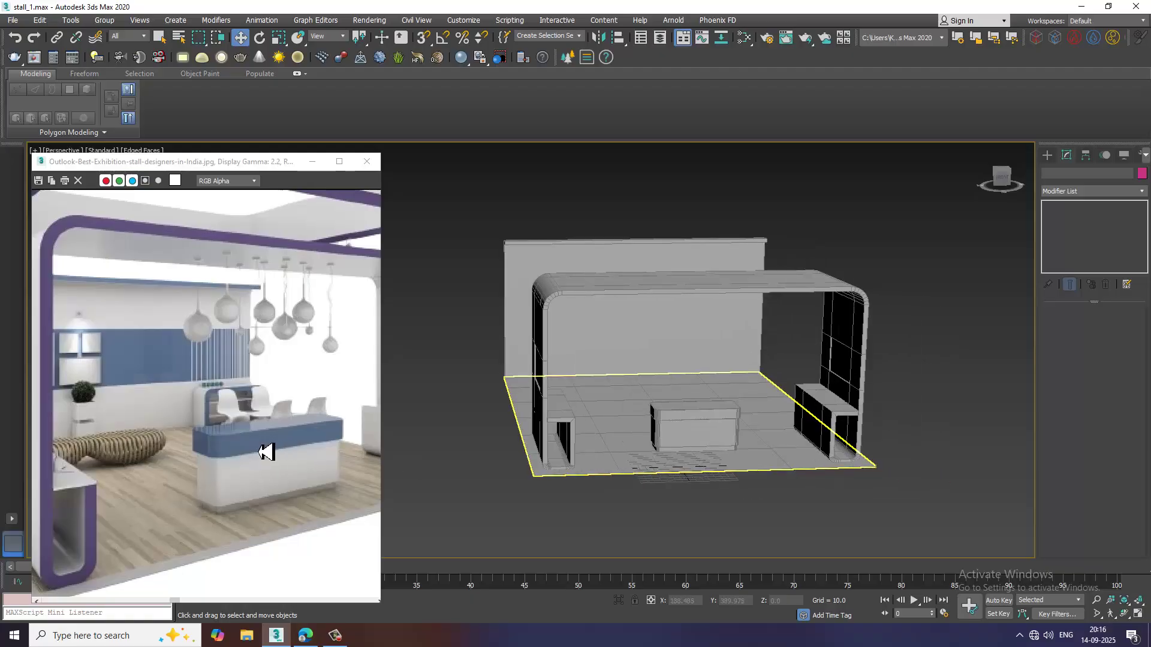
scroll(264, 453, "down", 3)
scroll(221, 463, "up", 2)
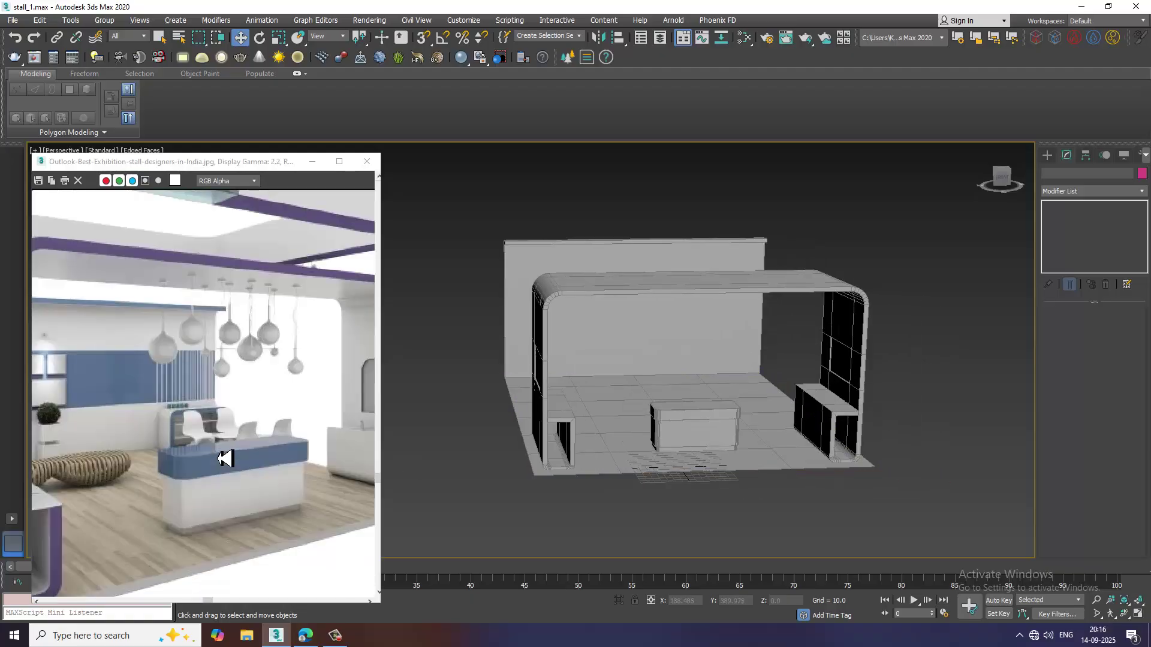
middle_click_drag(764, 449, 684, 408, "alt")
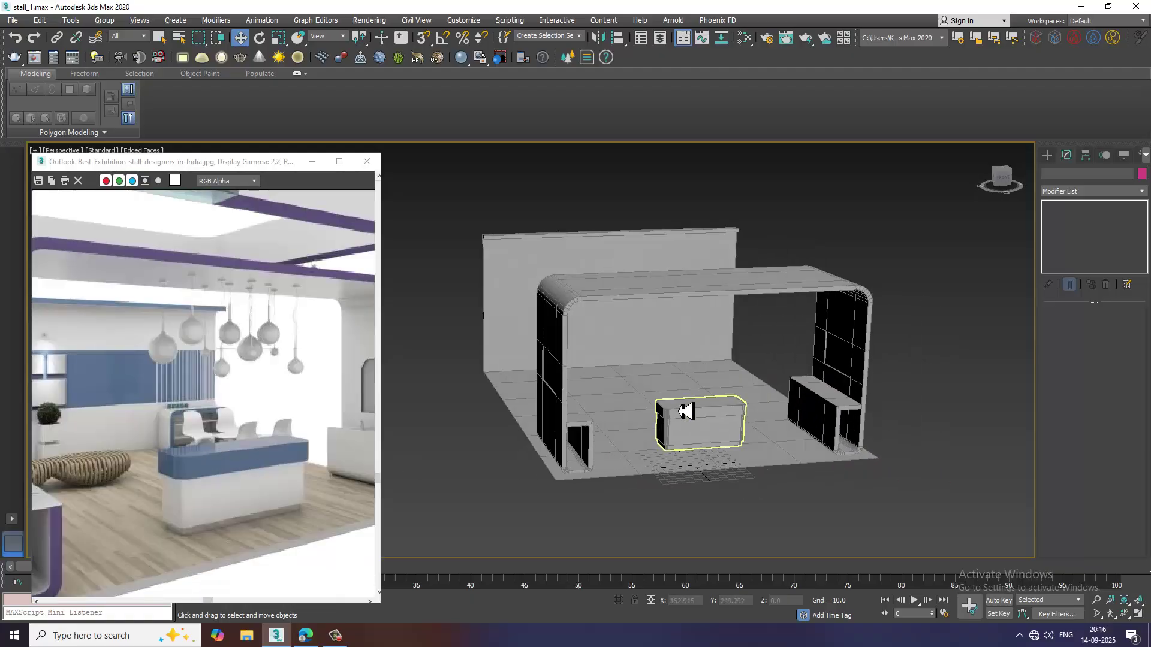
middle_click_drag(204, 354, 191, 375)
middle_click_drag(775, 380, 748, 390)
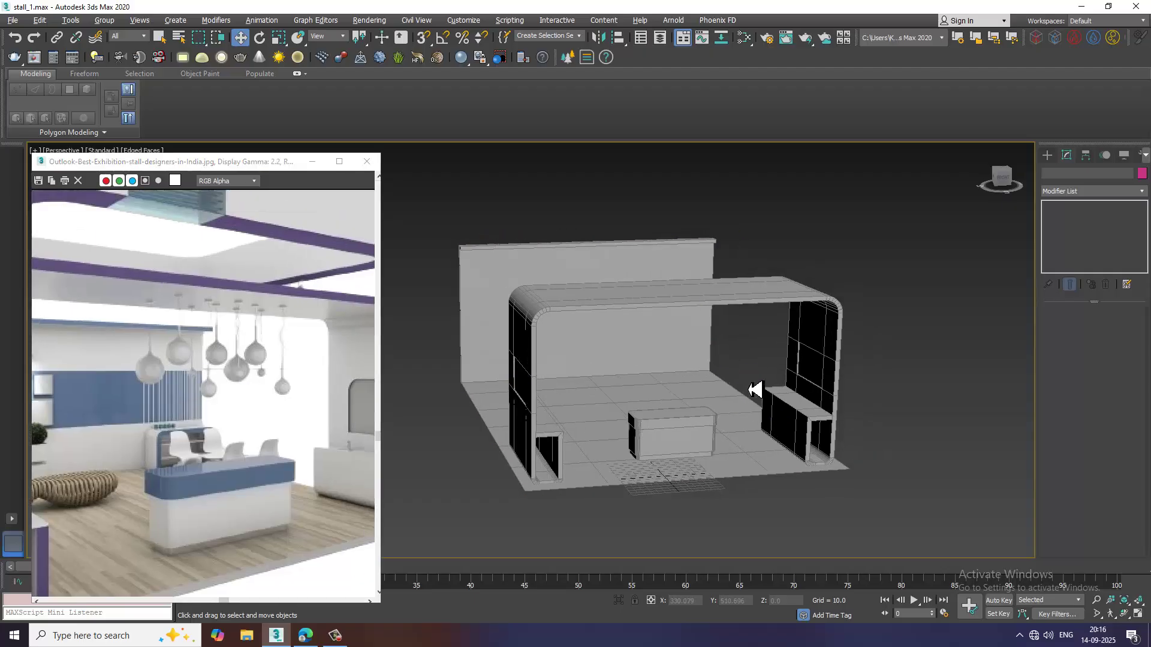
Activate the Sphere primitive and bring up the maximised Front view around the counter.
left_click(1048, 155)
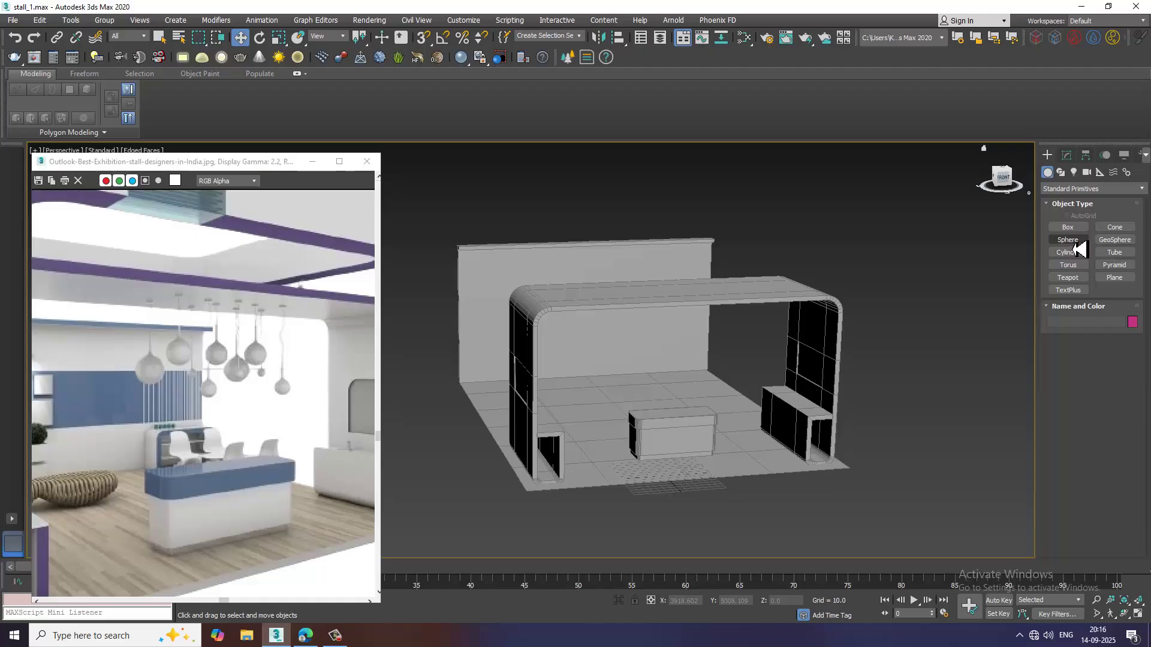
left_click(1072, 240)
key("alt+w")
right_click(800, 214)
key("alt+w")
scroll(821, 294, "down", 3)
middle_click_drag(832, 256, 812, 306)
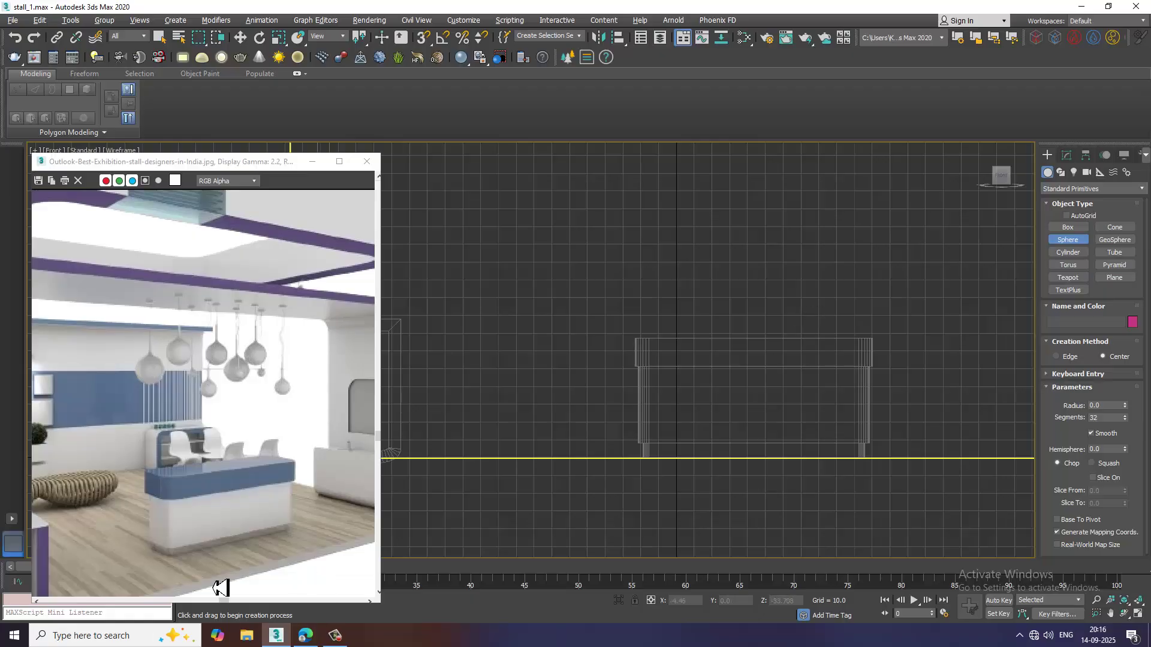
mouse_move(275, 639)
left_click(342, 637)
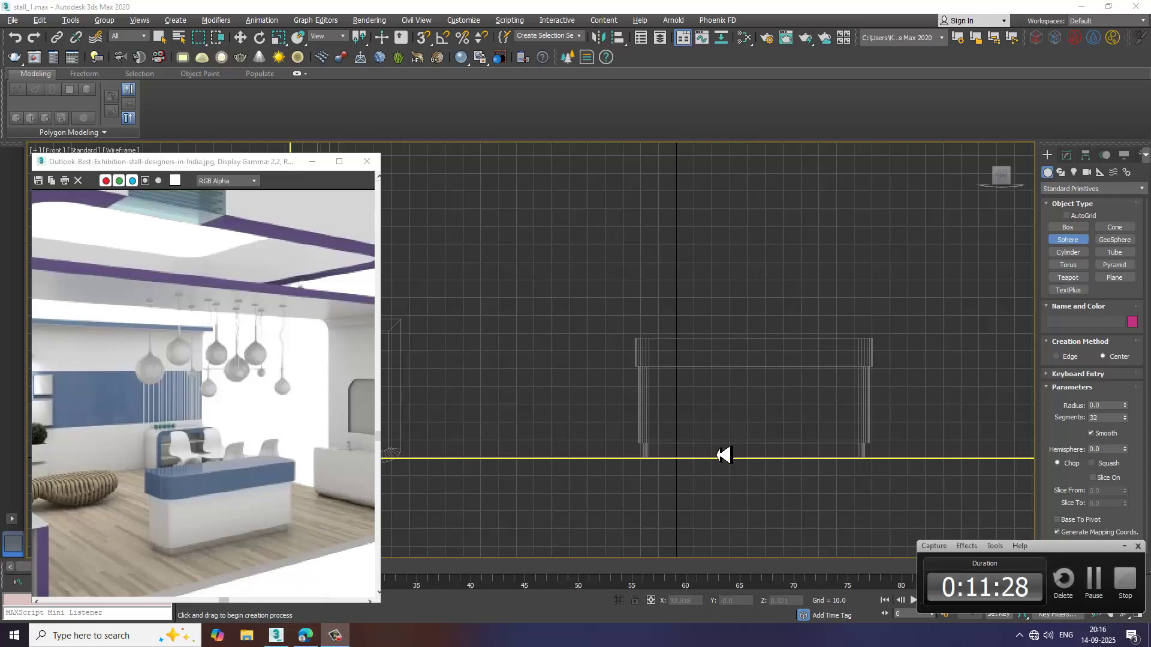
left_click(1101, 590)
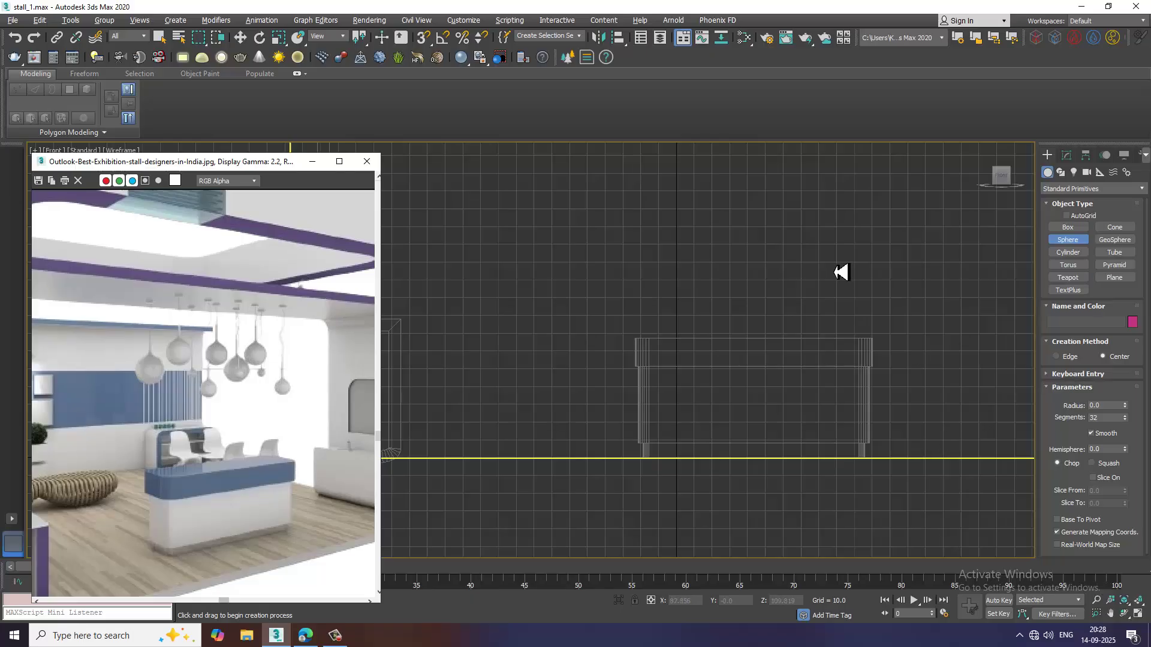
Draw a sphere above the counter in the Front view, centred at about X 10.196, Z 170.553.
scroll(840, 325, "down", 3)
middle_click_drag(869, 295, 830, 354)
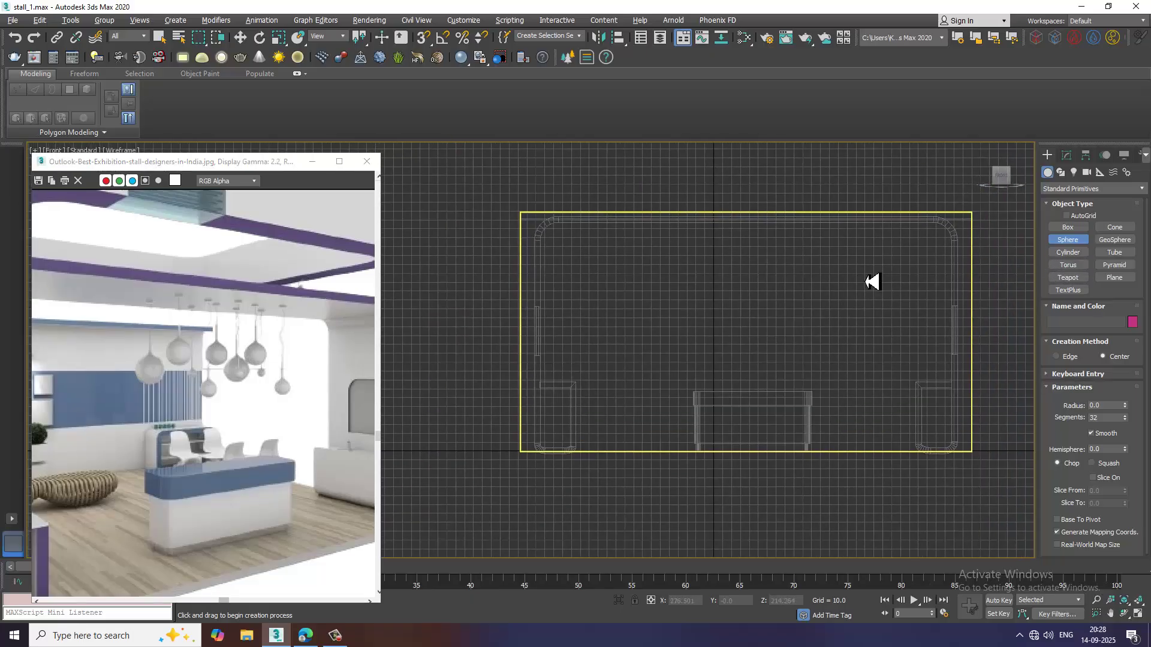
scroll(731, 315, "up", 2)
left_click_drag(723, 298, 741, 321)
scroll(747, 321, "up", 2)
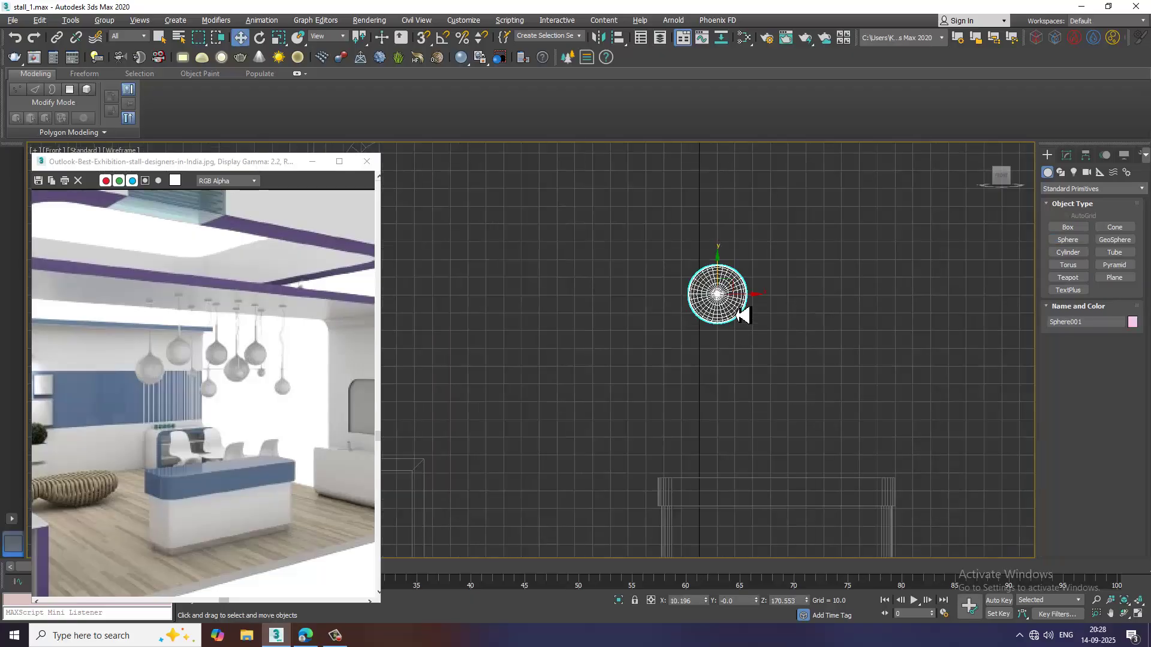
Enable angle snap at 90 degrees and rotate the sphere 90 degrees so its pole faces up.
key("e")
left_click(443, 37)
right_click(443, 37)
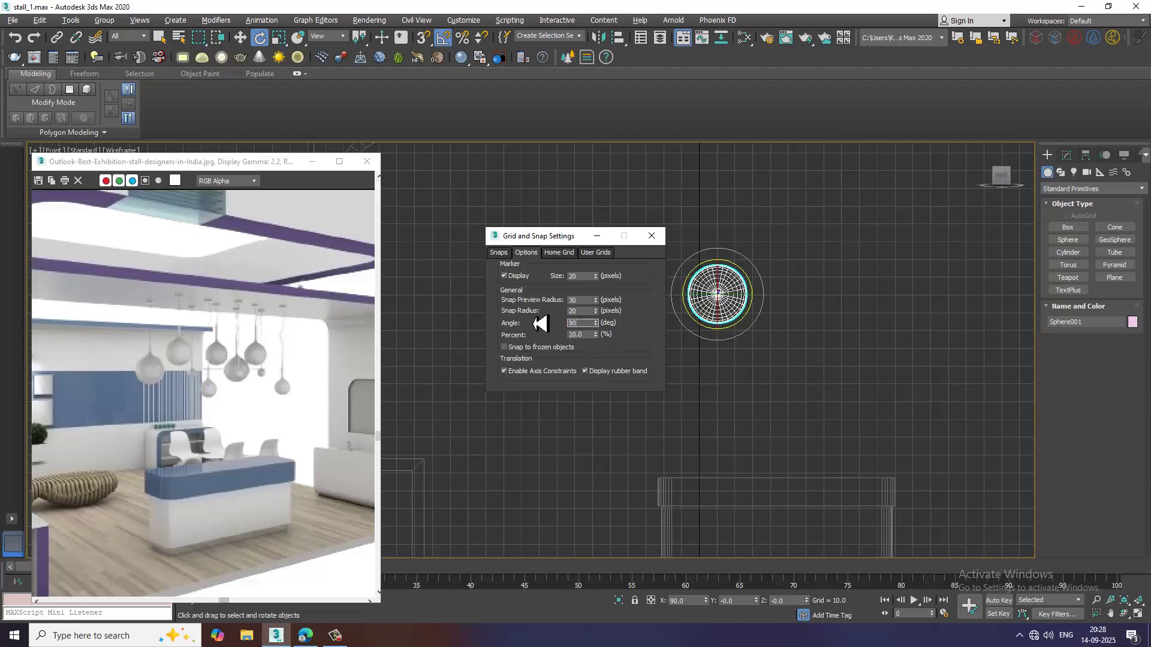
left_click(652, 235)
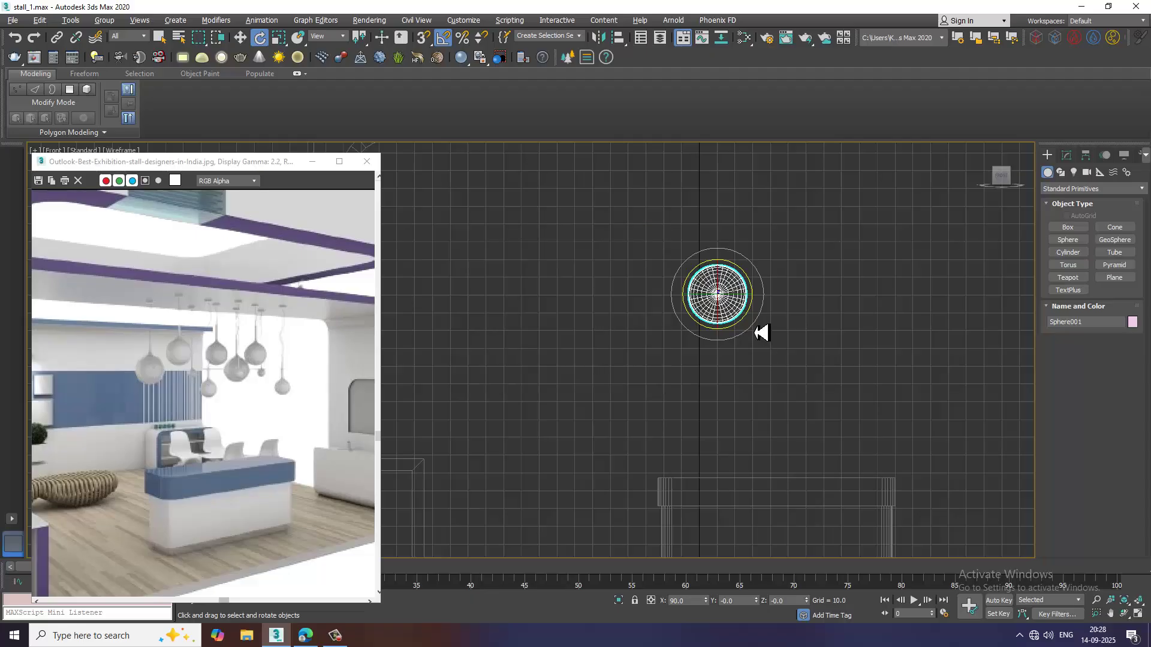
key("w")
Scale the sphere down slightly and uniformly in the Perspective view.
key("alt+w")
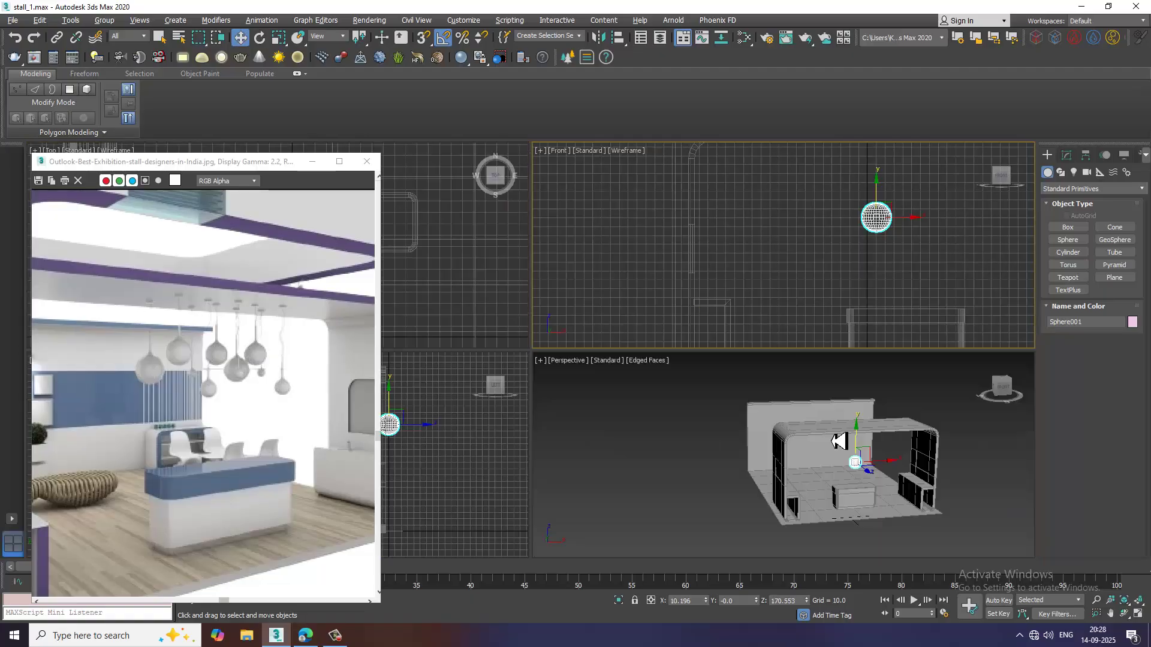
right_click(835, 437)
key("alt+w")
scroll(793, 424, "up", 6)
key("r")
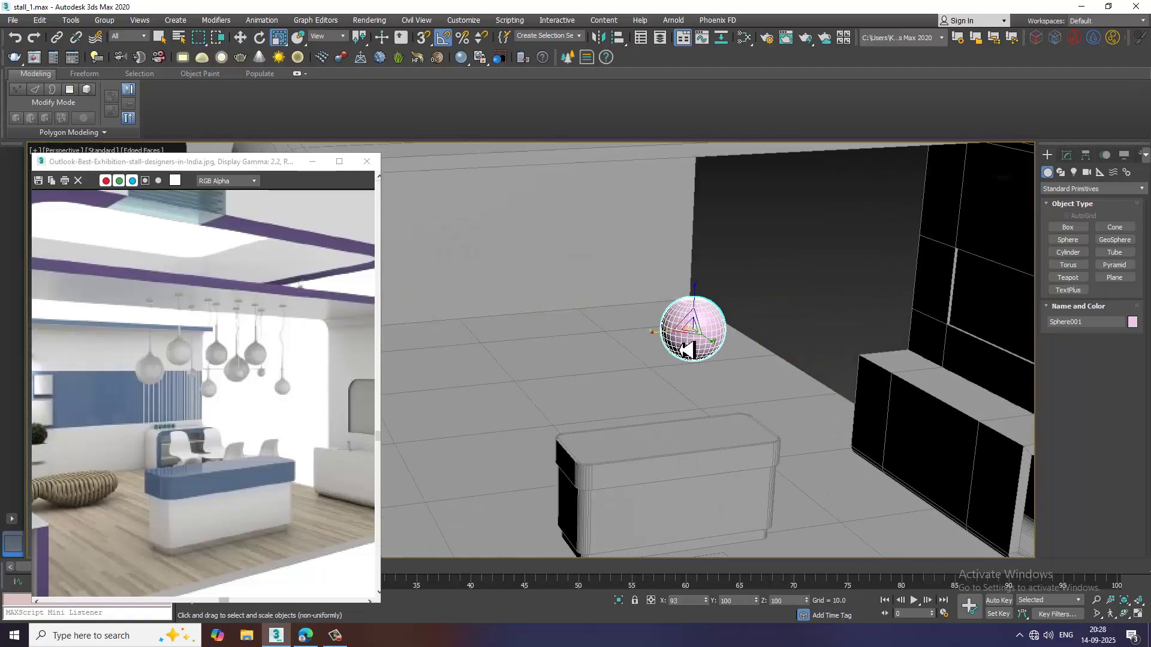
left_click_drag(695, 342, 694, 347)
Isolate the sphere and convert it to an Editable Poly.
key("alt+q")
middle_click_drag(711, 350, 783, 418, "alt")
key("w")
right_click(783, 419)
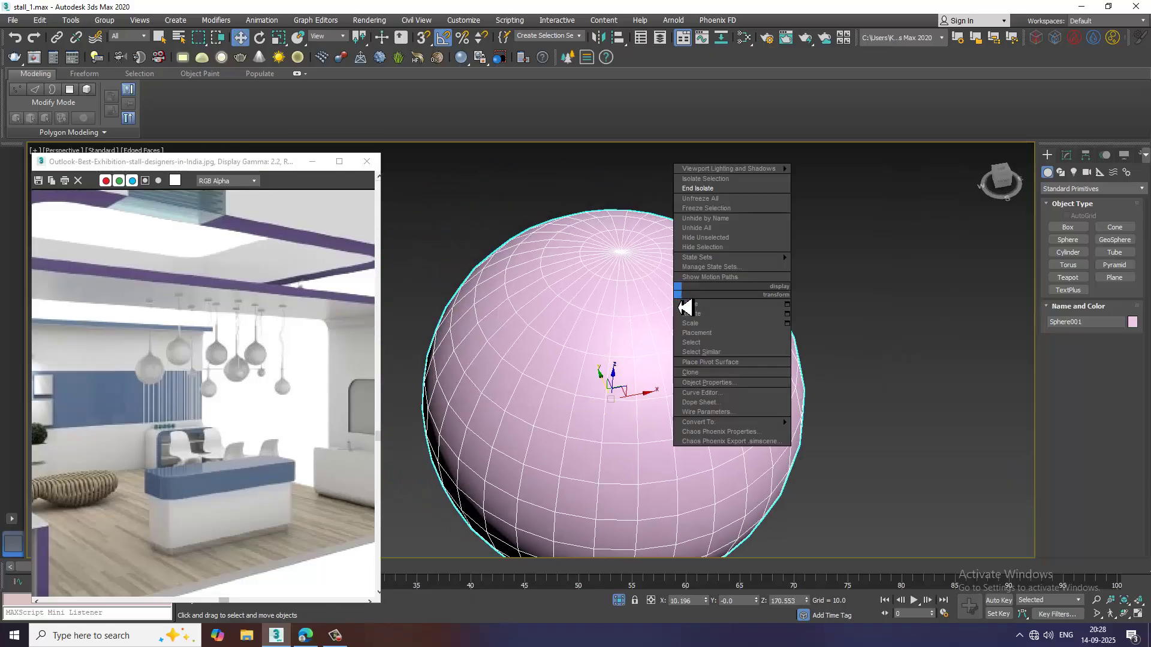
mouse_move(753, 423)
left_click(822, 432)
Select the two rings of polygons at the sphere's top pole in the Front view and return to the Perspective view.
key("alt+w")
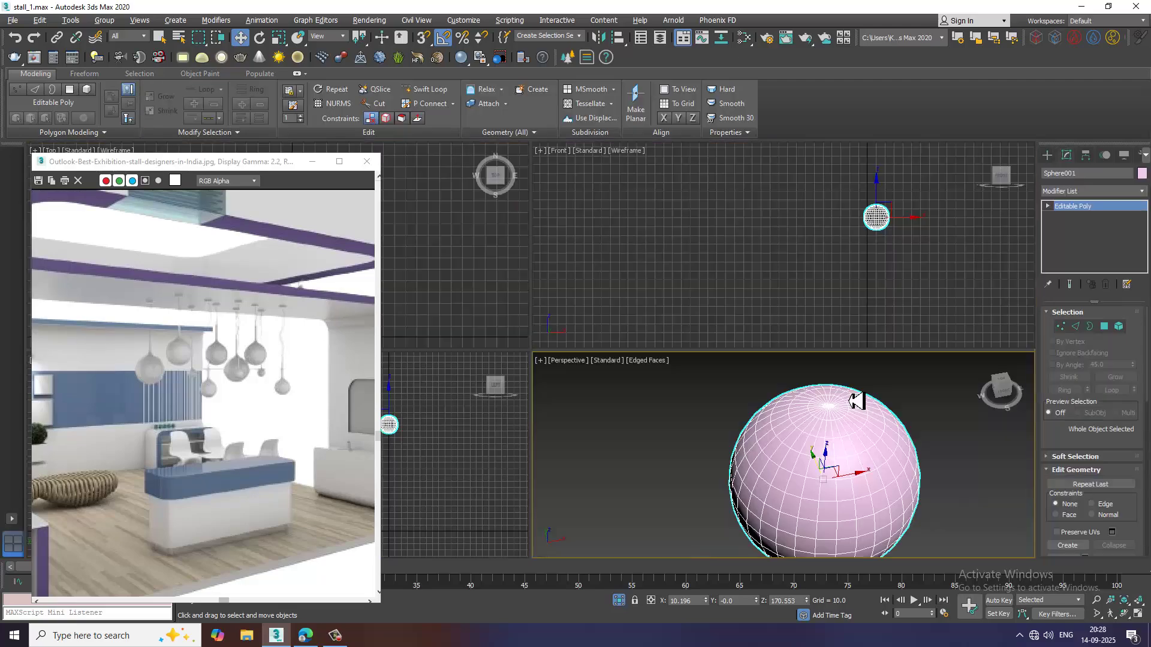
middle_click_drag(906, 260, 879, 260)
key("alt+w")
key("z")
middle_click_drag(743, 252, 873, 316)
middle_click_drag(767, 293, 783, 316)
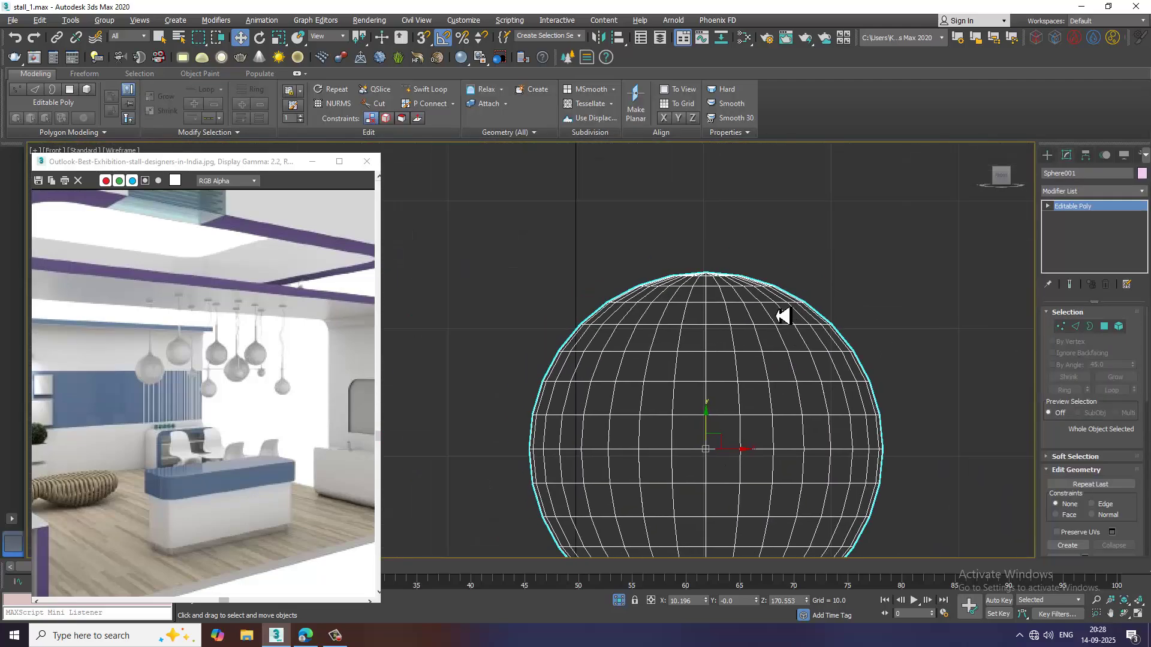
key("4")
left_click_drag(607, 224, 833, 293)
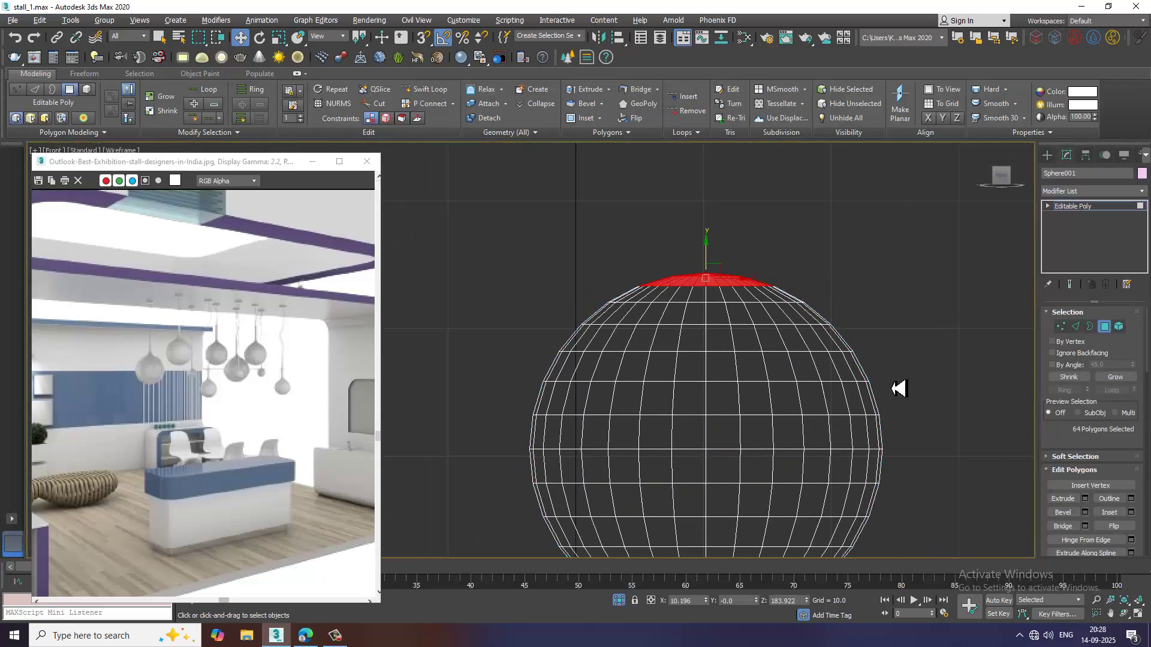
key("alt+w")
middle_click(876, 416)
key("alt+w")
middle_click_drag(743, 381, 778, 394)
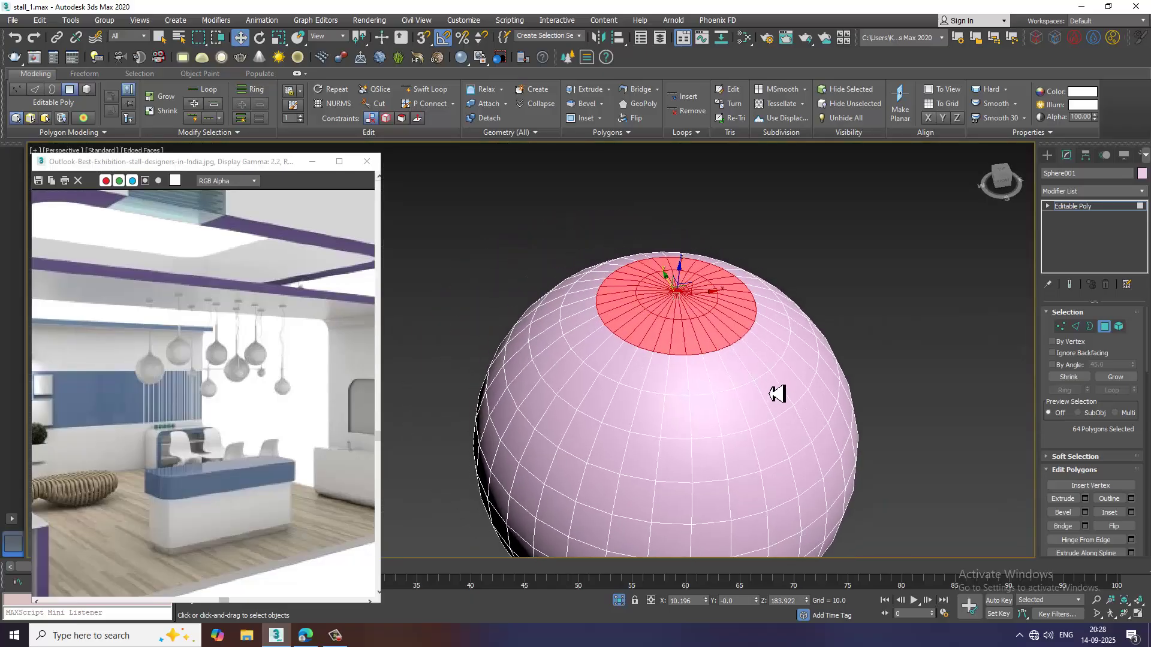
left_click(1085, 512)
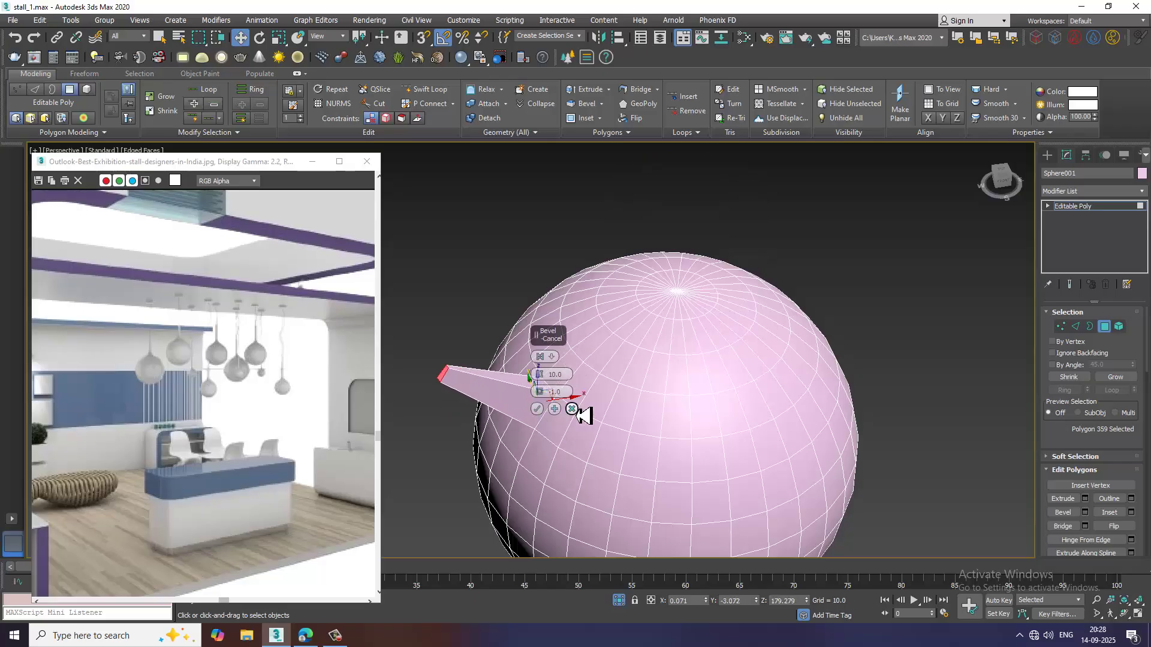
left_click(572, 409)
key("ctrl+z")
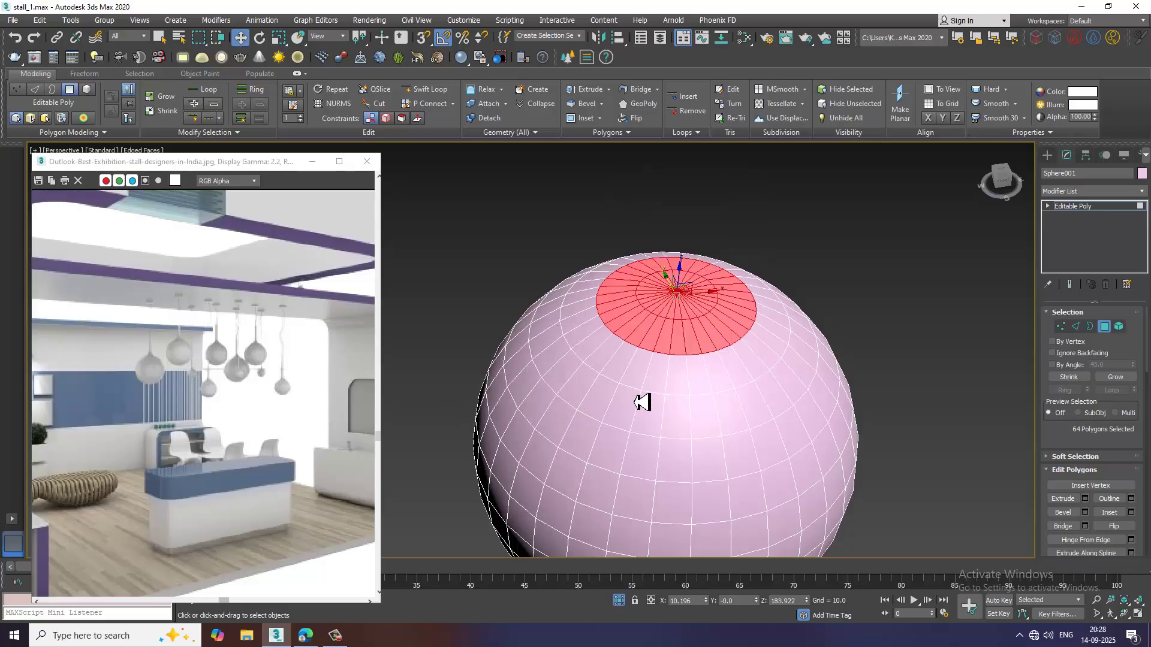
Bevel the sphere's selected top cap with a height of 0.428 and an outline of -1.0.
left_click(1086, 512)
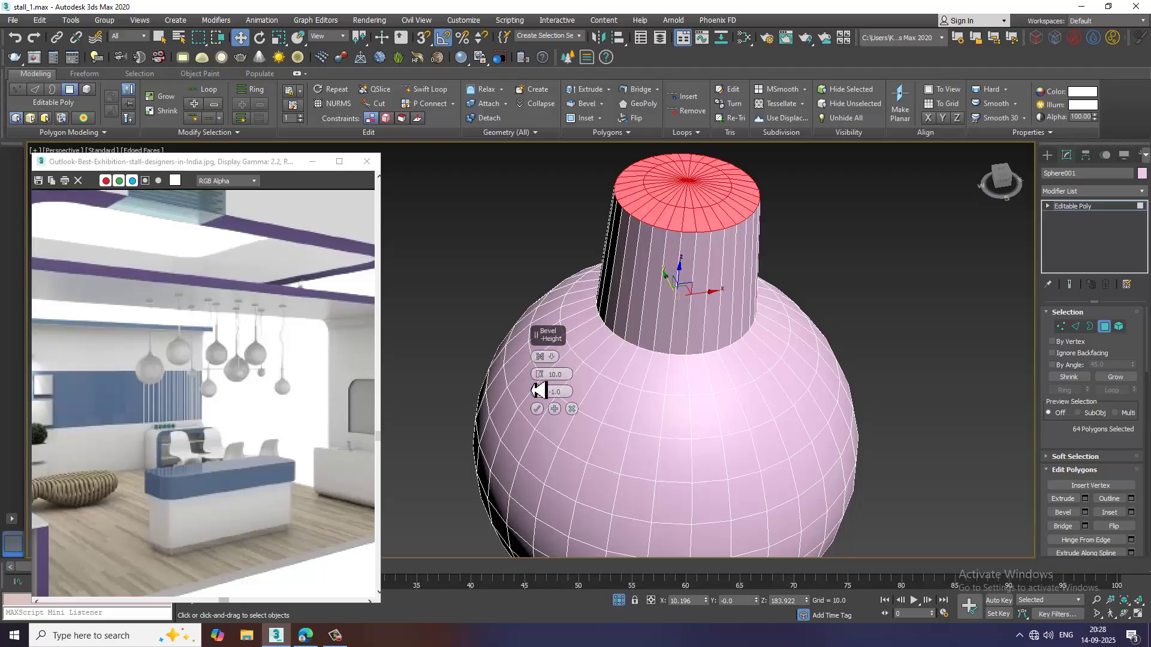
left_click_drag(543, 381, 547, 436)
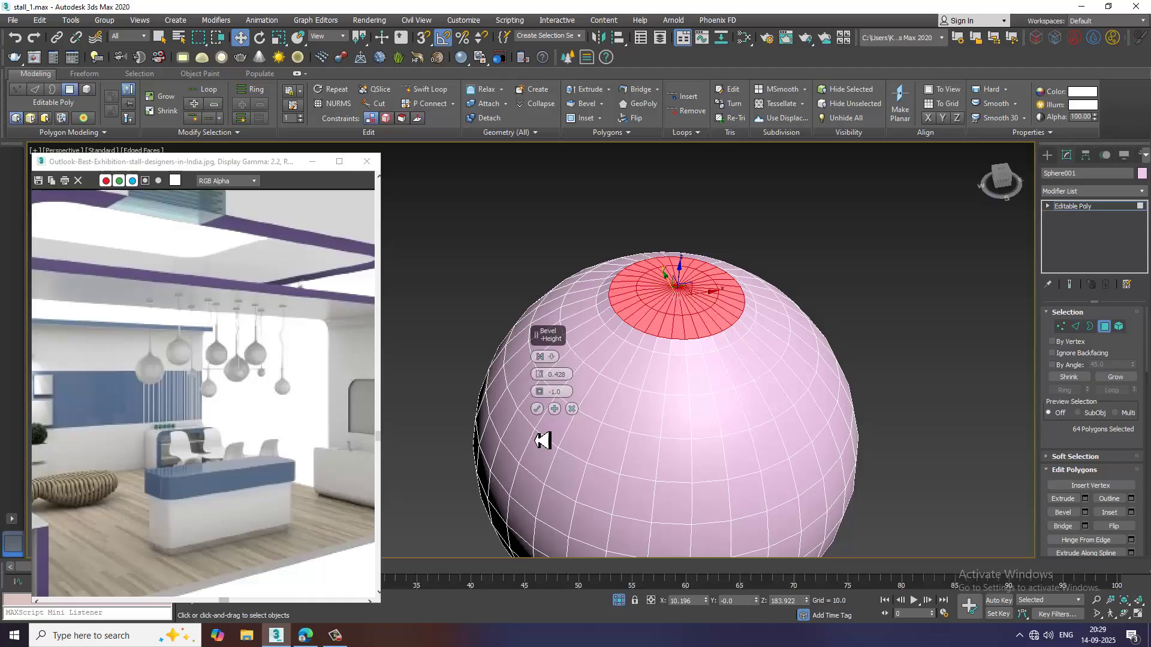
left_click(555, 409)
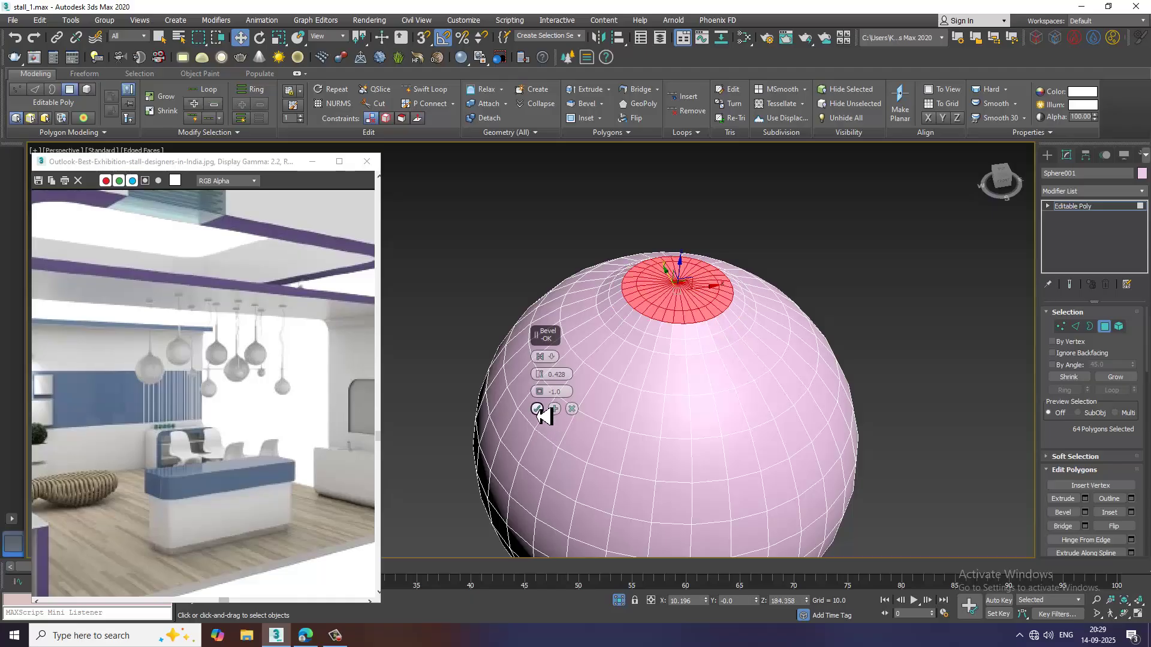
left_click(538, 409)
middle_click_drag(780, 307, 770, 271, "alt")
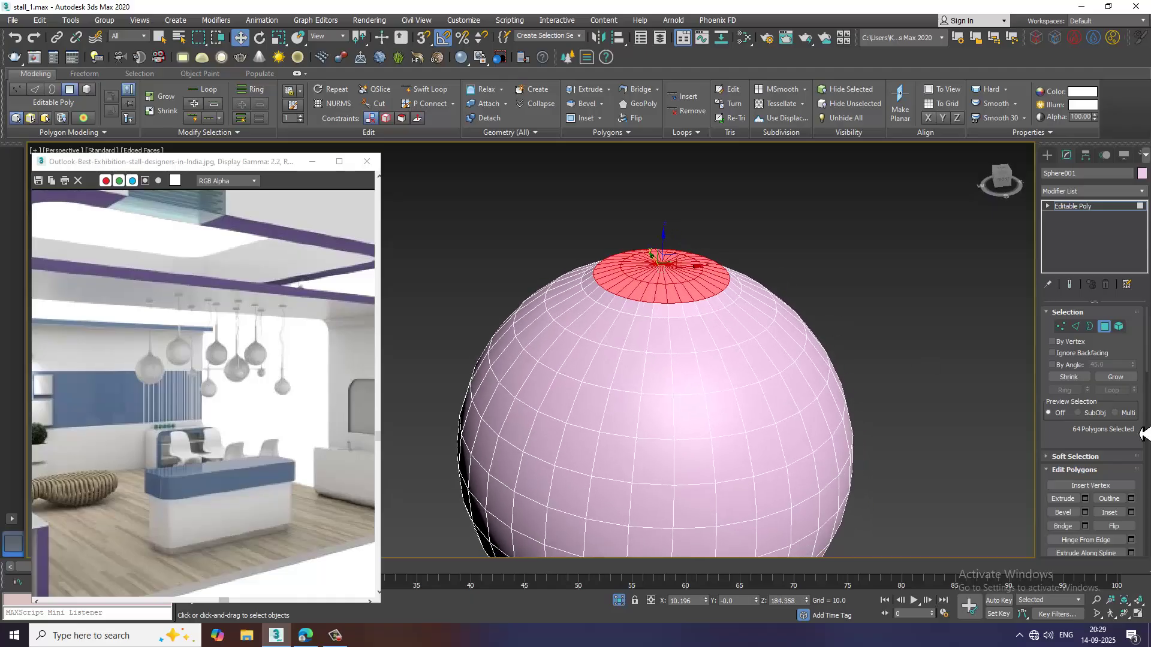
Extrude the selected top cap of the sphere by a height of 0.921.
left_click(1085, 499)
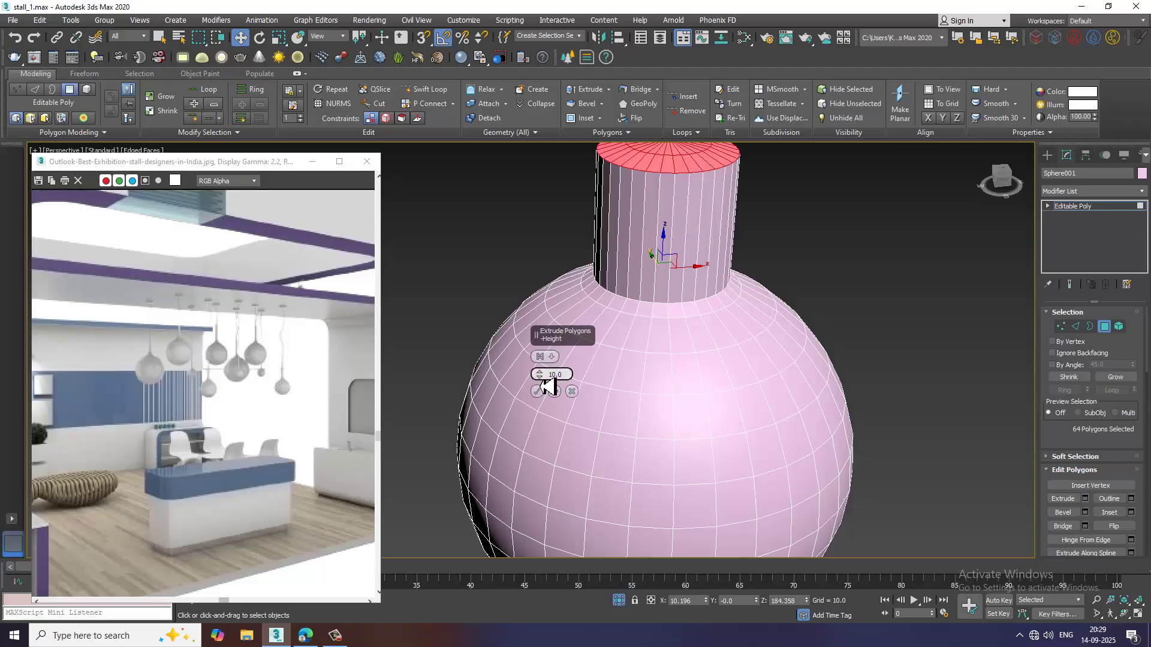
left_click_drag(545, 380, 565, 439)
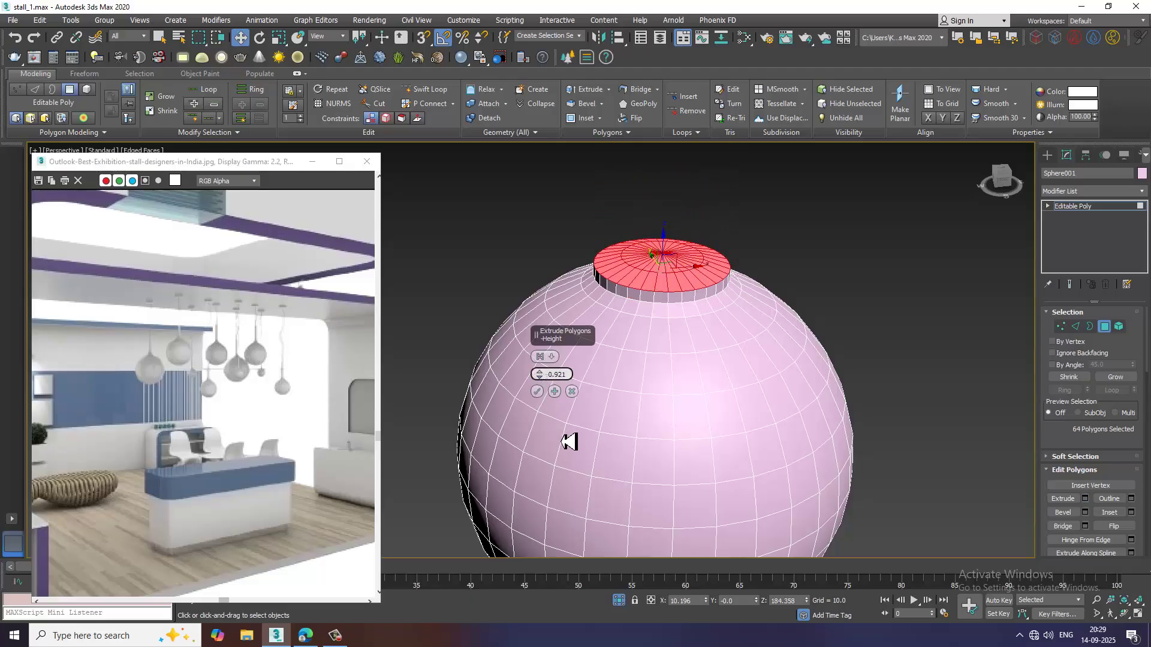
left_click(536, 392)
Scale the extruded cap down uniformly to a small disc at the sphere's pole.
key("r")
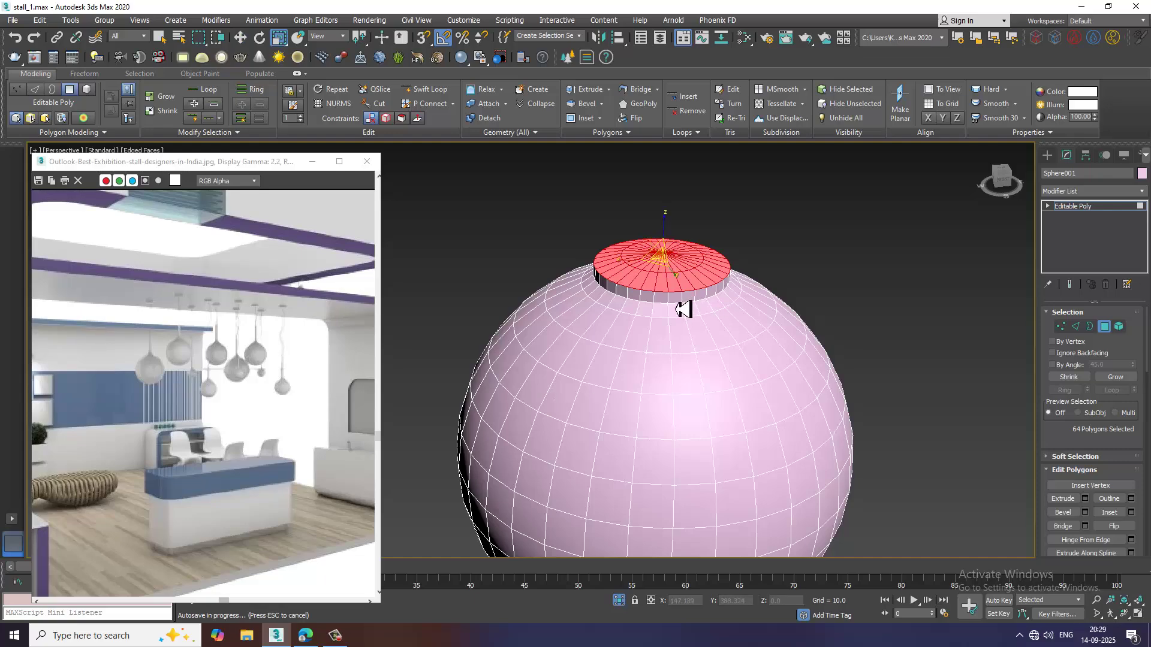
left_click_drag(669, 269, 696, 331)
key("ctrl+z")
left_click_drag(667, 268, 787, 469)
key("w")
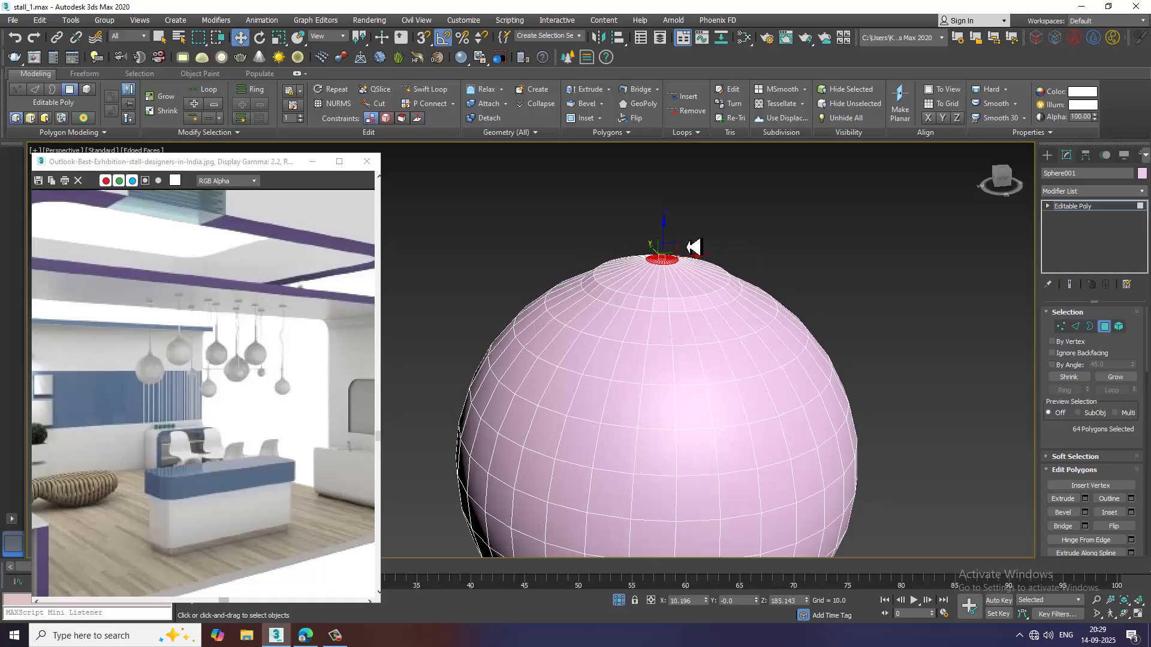
Raise the small cap slightly along Z and scale it down further to form a pointed neck on the sphere.
left_click_drag(669, 222, 668, 208)
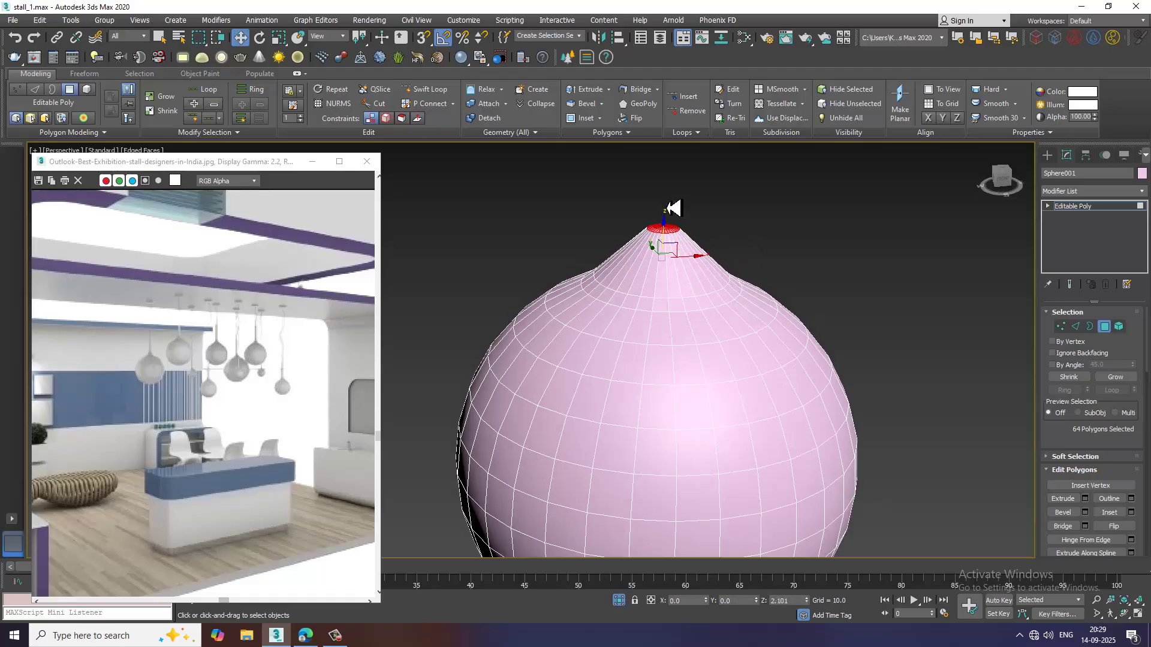
key("r")
scroll(689, 245, "down", 3)
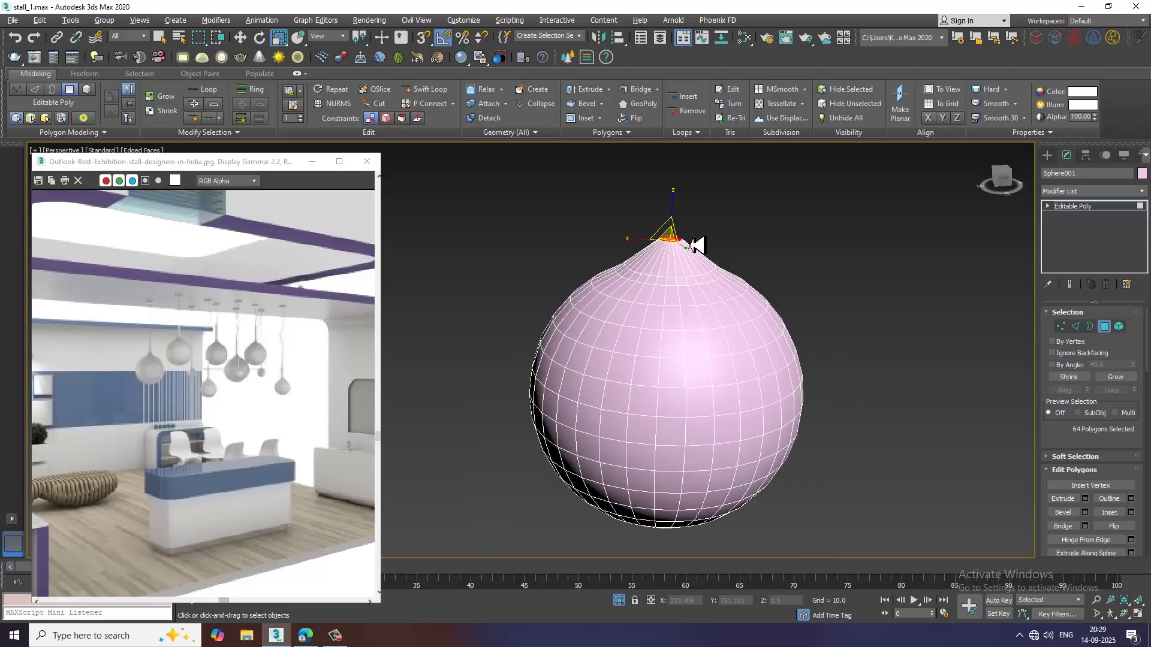
middle_click_drag(693, 244, 672, 289)
scroll(677, 289, "up", 4)
left_click_drag(652, 362, 662, 405)
key("w")
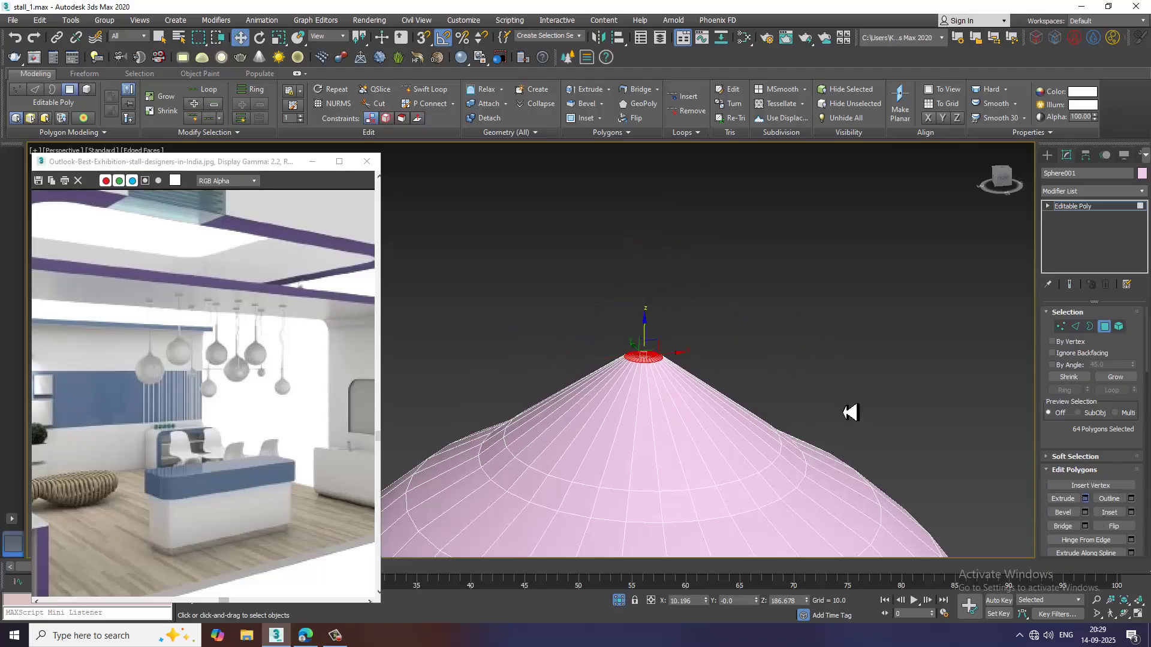
Extrude the neck's cap, pull it up to about Z 297 as a long thin cord, and end the isolation.
scroll(710, 340, "down", 4)
scroll(710, 340, "down", 5)
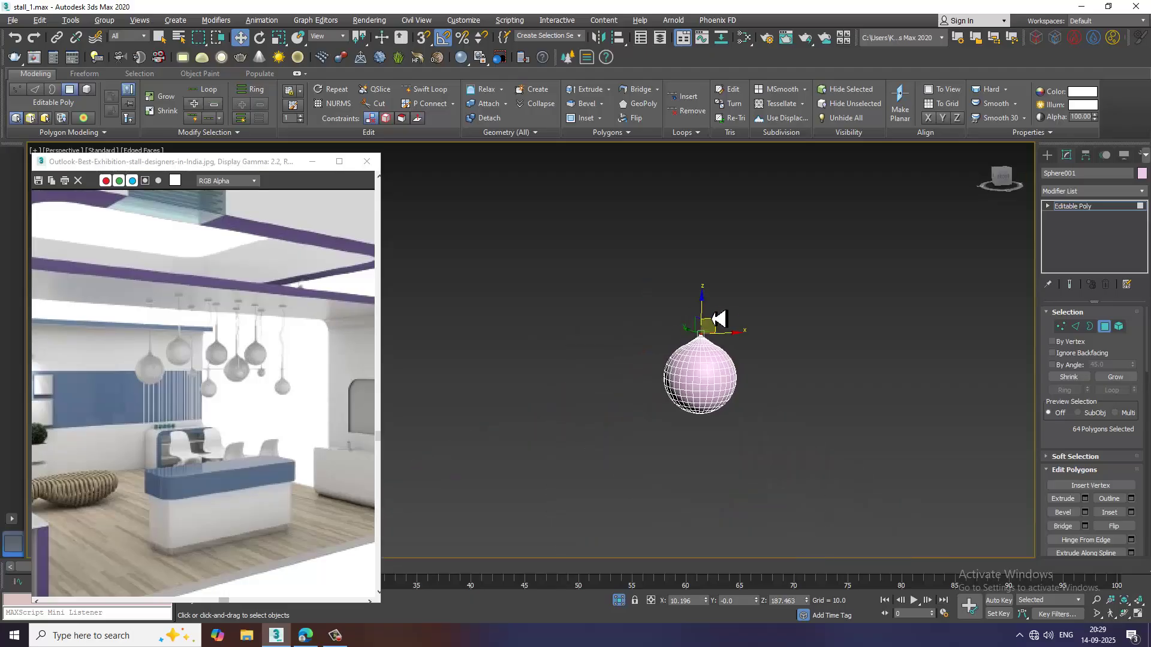
scroll(779, 287, "down", 2)
scroll(760, 297, "up", 2)
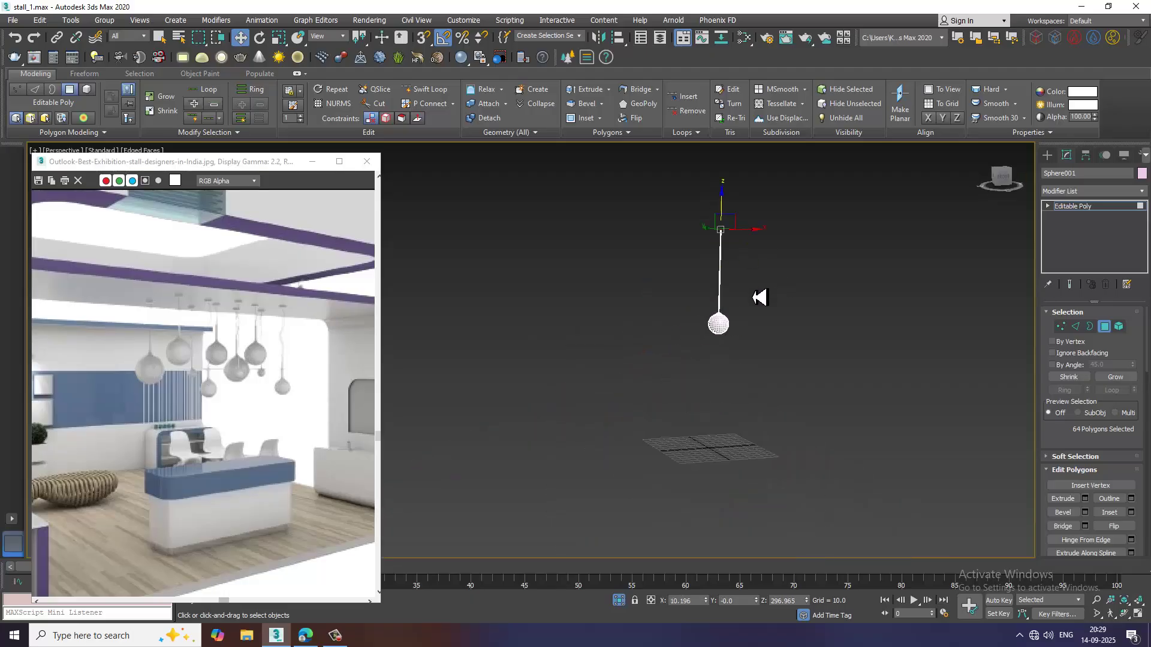
right_click(772, 281)
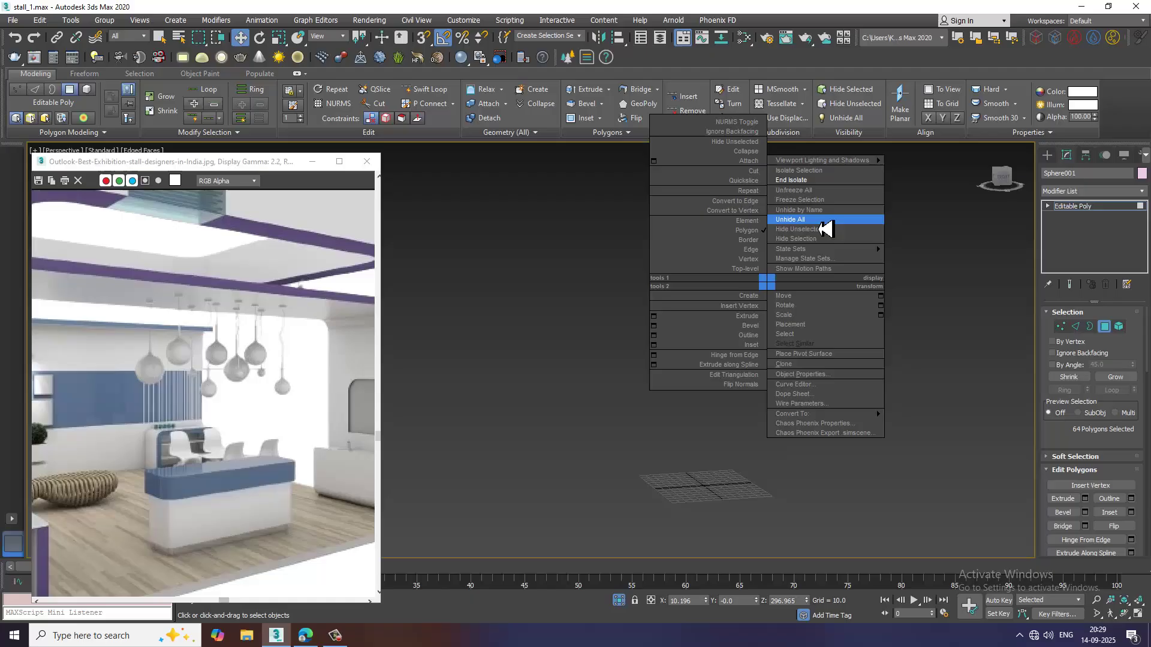
left_click(813, 188)
Lower the cord's top end to about Z 260.5 so that it meets the stall's overhead frame.
scroll(698, 242, "down", 5)
scroll(688, 226, "up", 10)
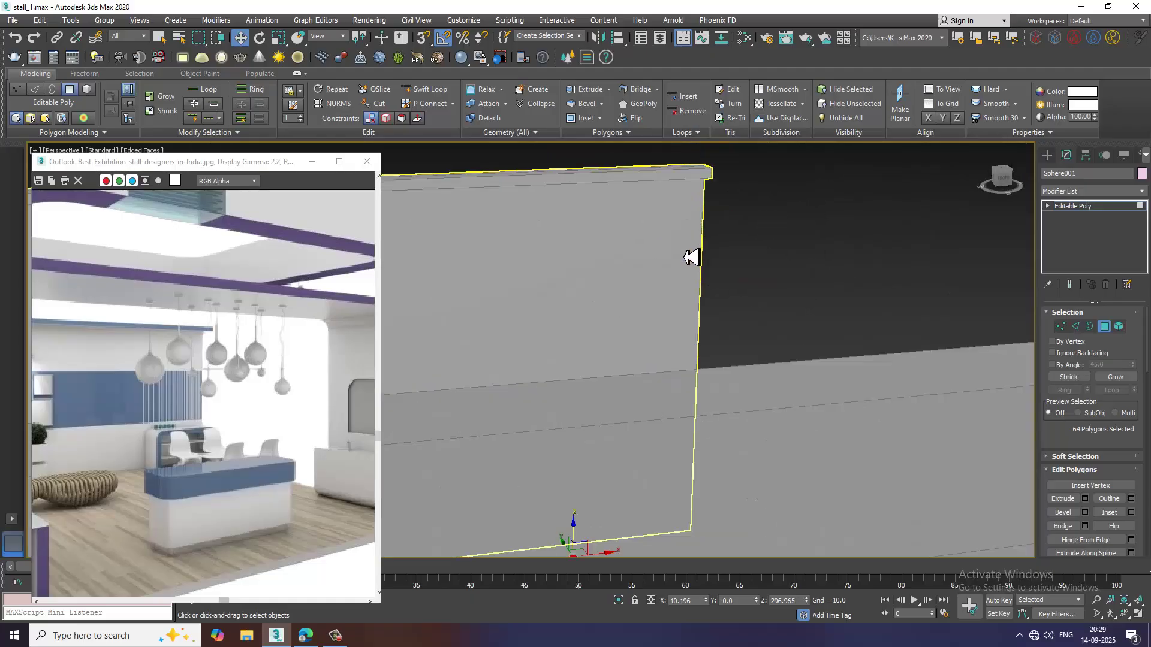
middle_click_drag(715, 318, 727, 181)
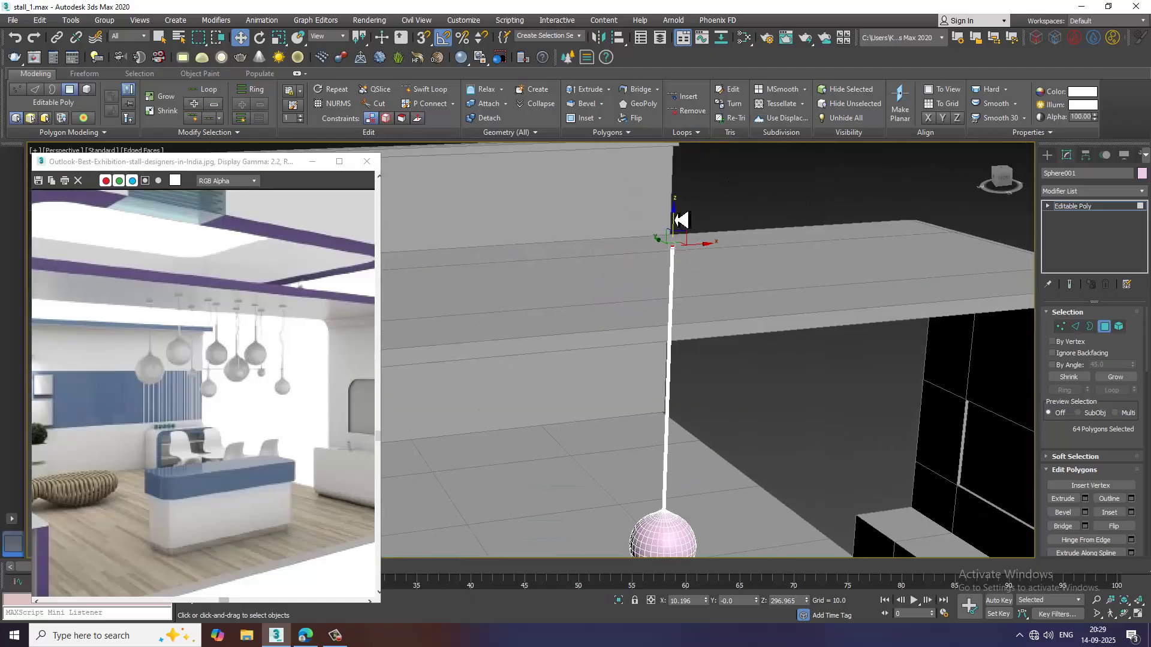
left_click_drag(676, 228, 680, 310)
middle_click_drag(680, 310, 719, 333, "alt")
mouse_move(719, 333)
middle_mouse_down()
mouse_move(737, 224)
mouse_move(714, 326)
mouse_move(730, 344)
middle_mouse_up()
scroll(737, 237, "down", 3)
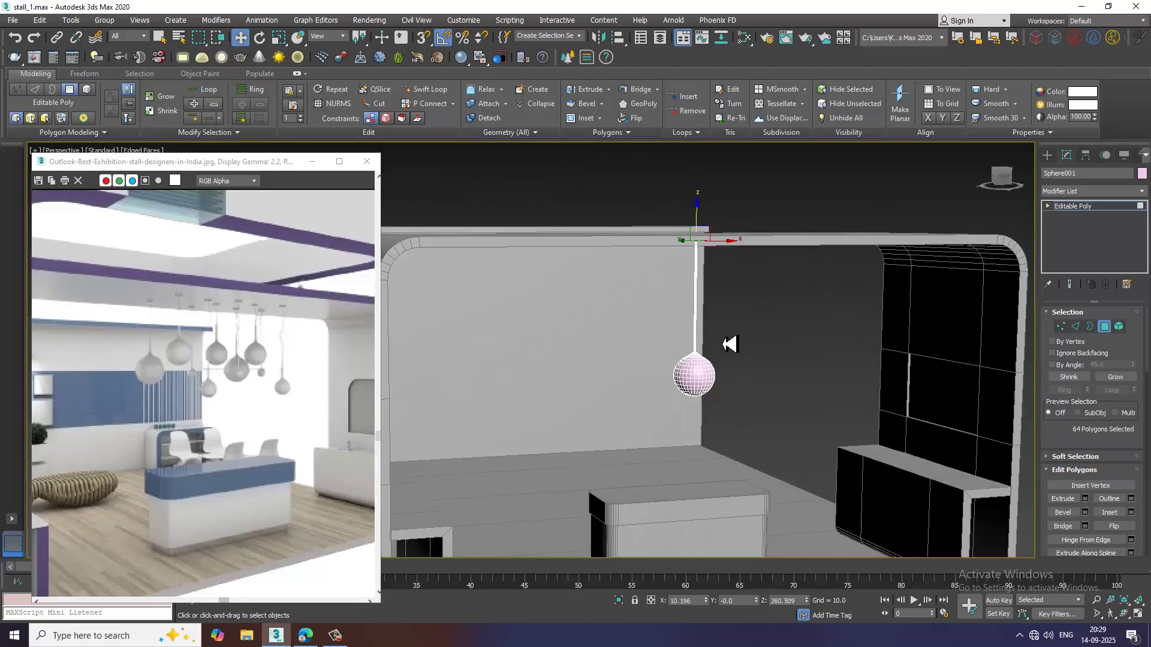
Try raising the sphere's vertices to about Z 192 in the Perspective view to shorten the cord.
key("1")
left_click_drag(585, 326, 800, 426)
scroll(701, 354, "up", 3)
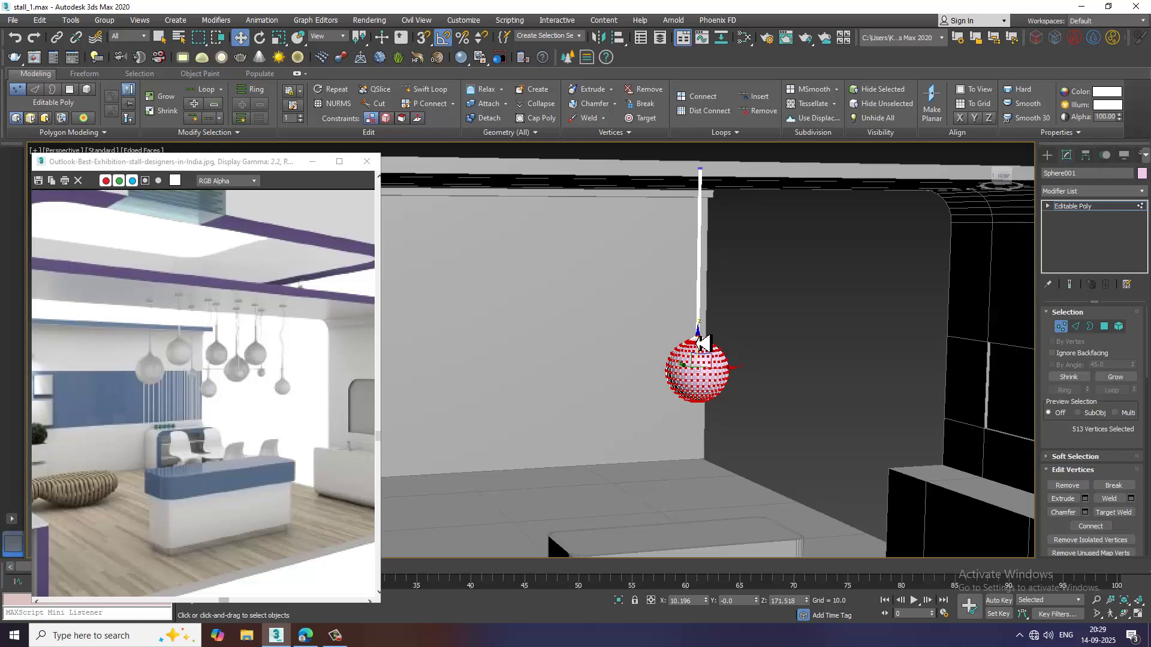
left_click_drag(699, 341, 703, 298)
middle_click_drag(745, 293, 740, 246, "alt")
scroll(749, 302, "up", 3)
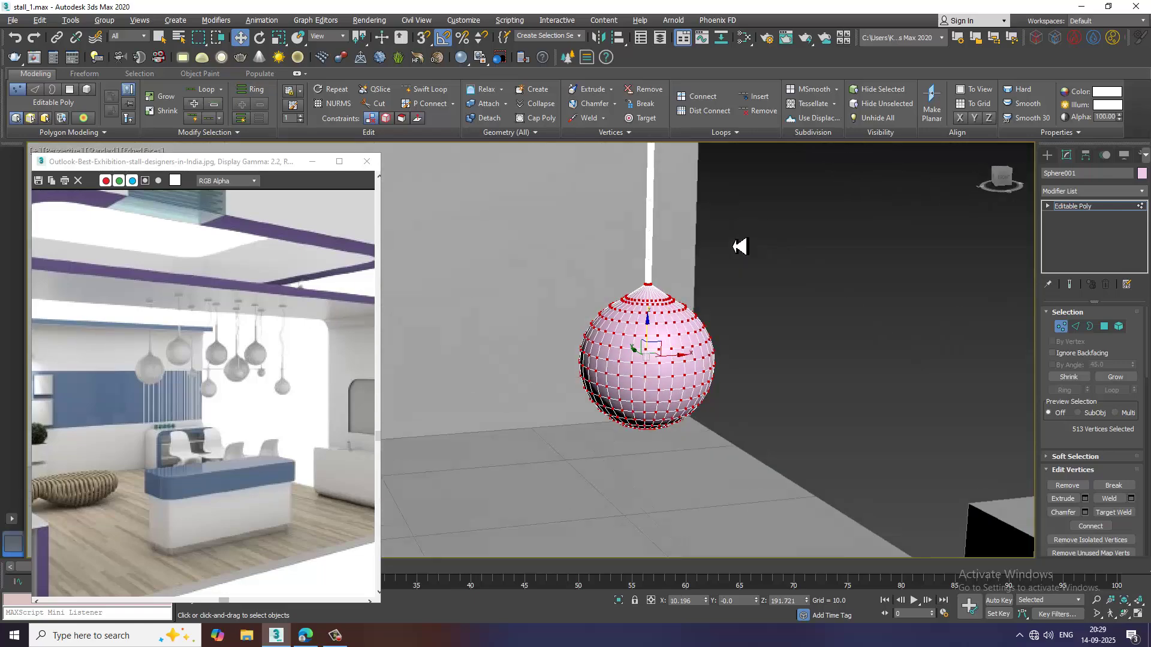
middle_click_drag(733, 191, 784, 325)
scroll(757, 328, "up", 2)
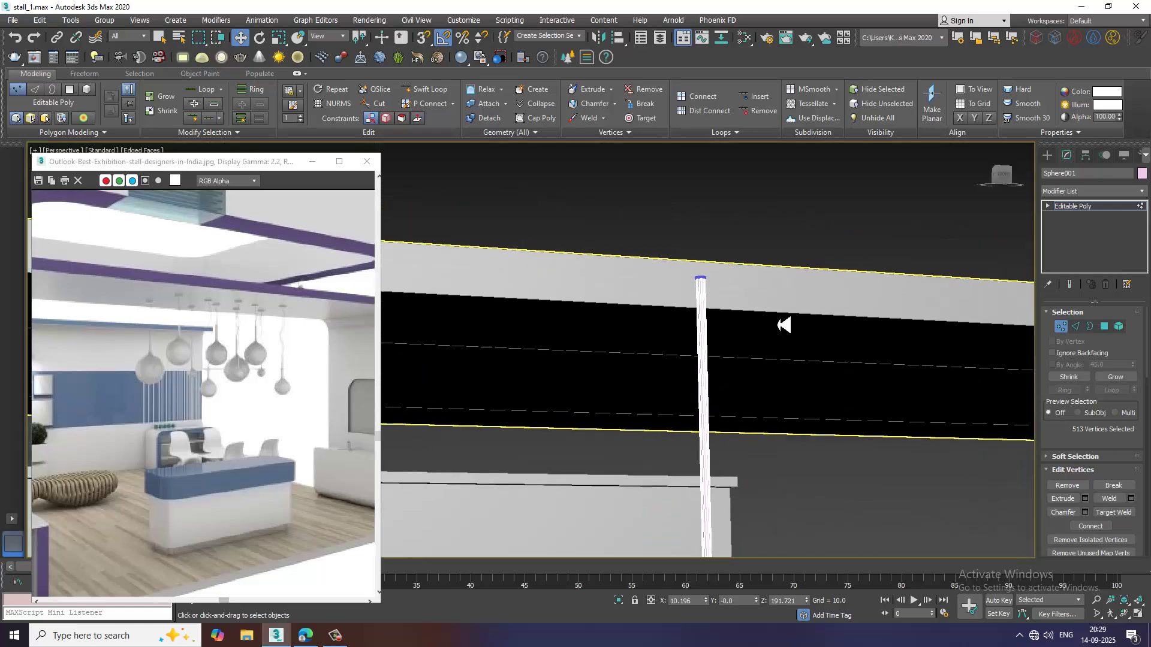
Leave vertex editing and add an edge loop around the cord just below its top end with Swift Loop.
left_click(1109, 207)
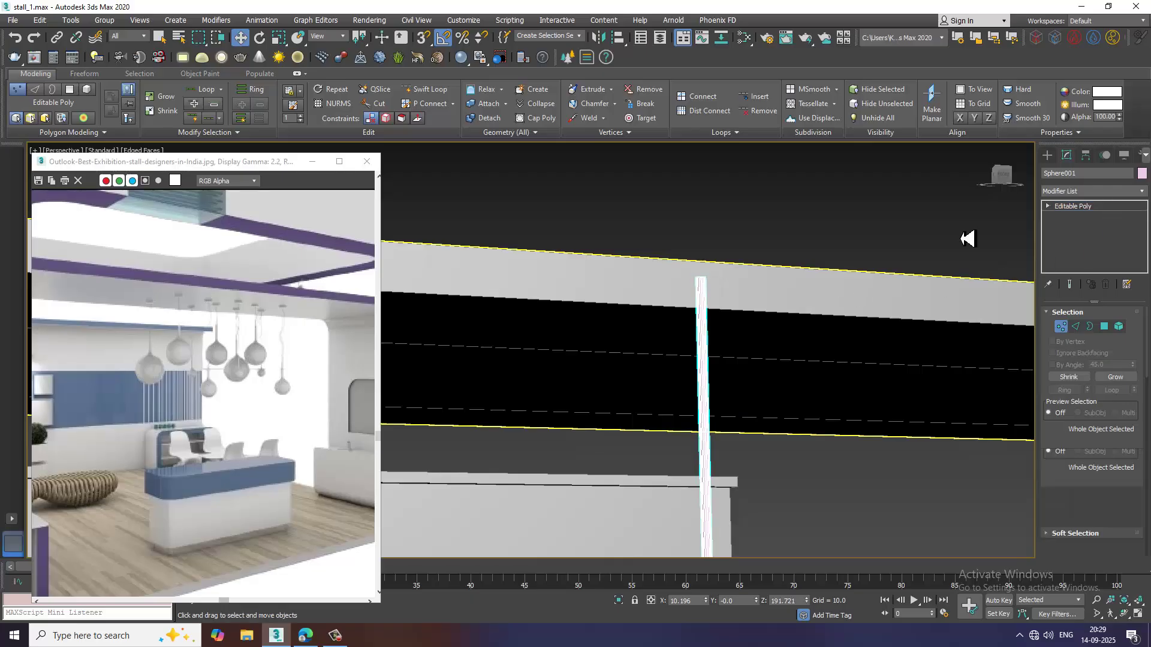
middle_click_drag(965, 236, 848, 247, "alt")
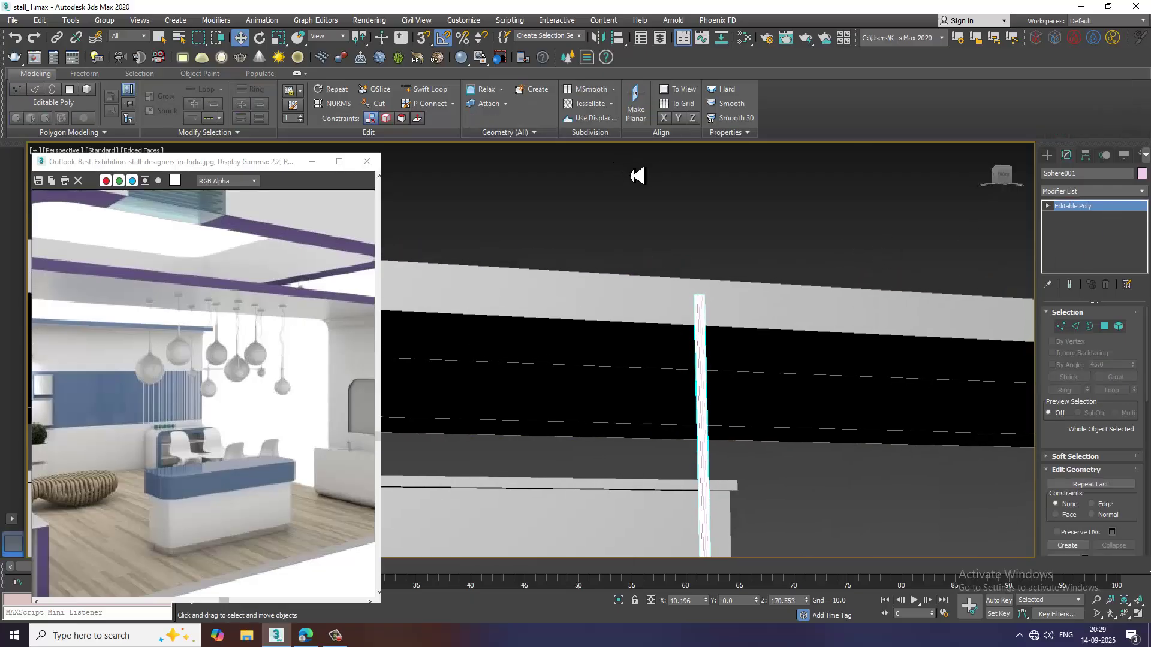
middle_click_drag(770, 243, 734, 314, "alt")
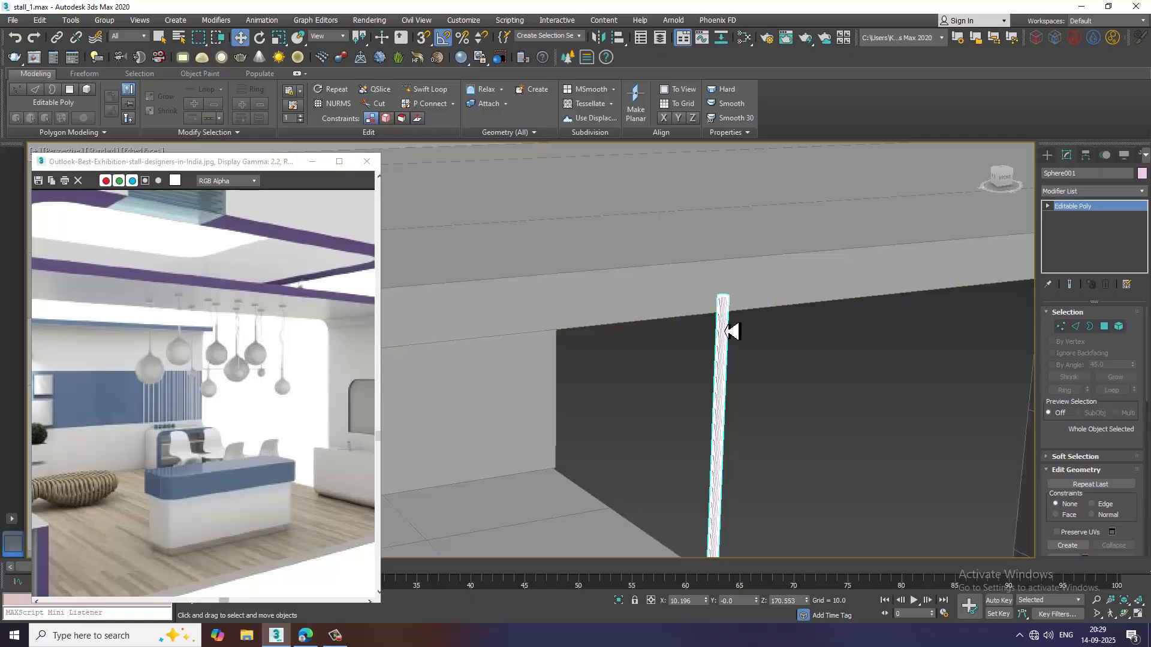
left_click(433, 92)
scroll(692, 252, "up", 1)
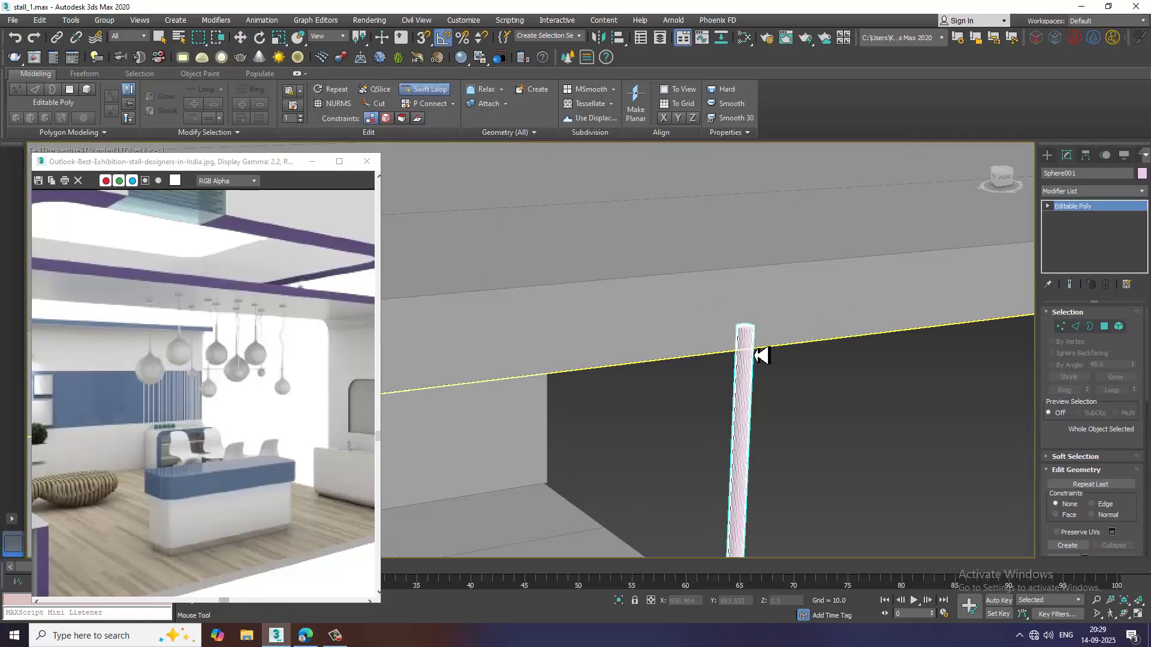
scroll(746, 346, "up", 2)
right_click(761, 338)
Select all vertices of the sphere in the Front view and raise them to about Z 200 to shorten the cord.
key("alt+w")
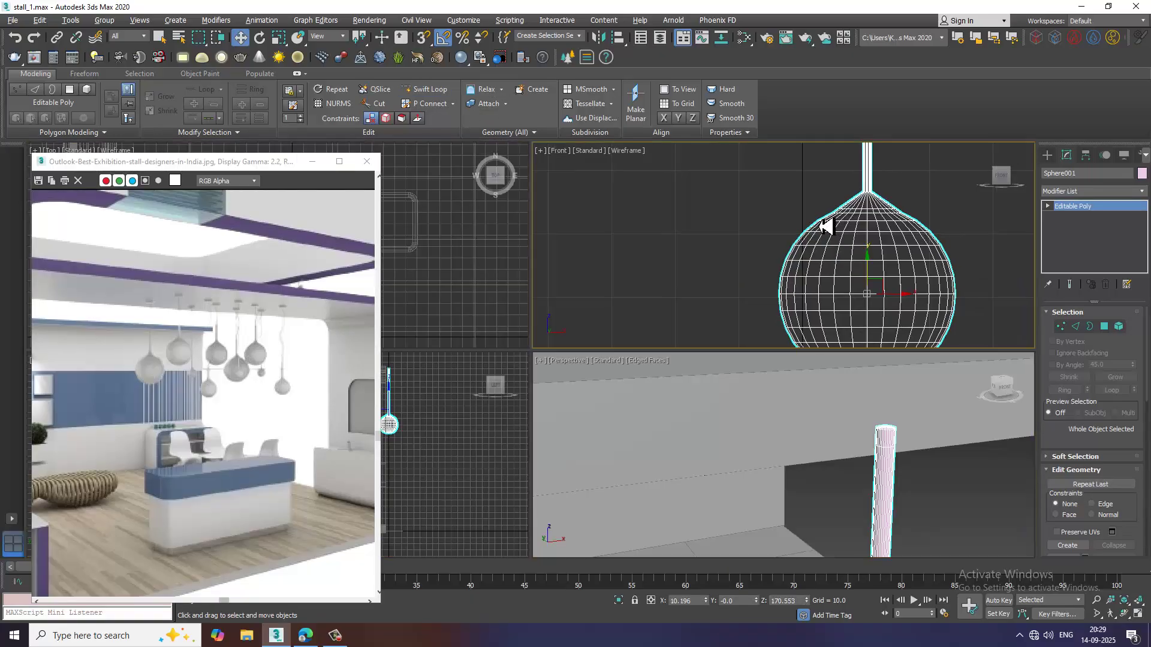
scroll(774, 294, "down", 4)
key("alt+w")
scroll(775, 259, "down", 2)
middle_click_drag(724, 264, 743, 322)
scroll(690, 267, "up", 3)
scroll(749, 373, "up", 2)
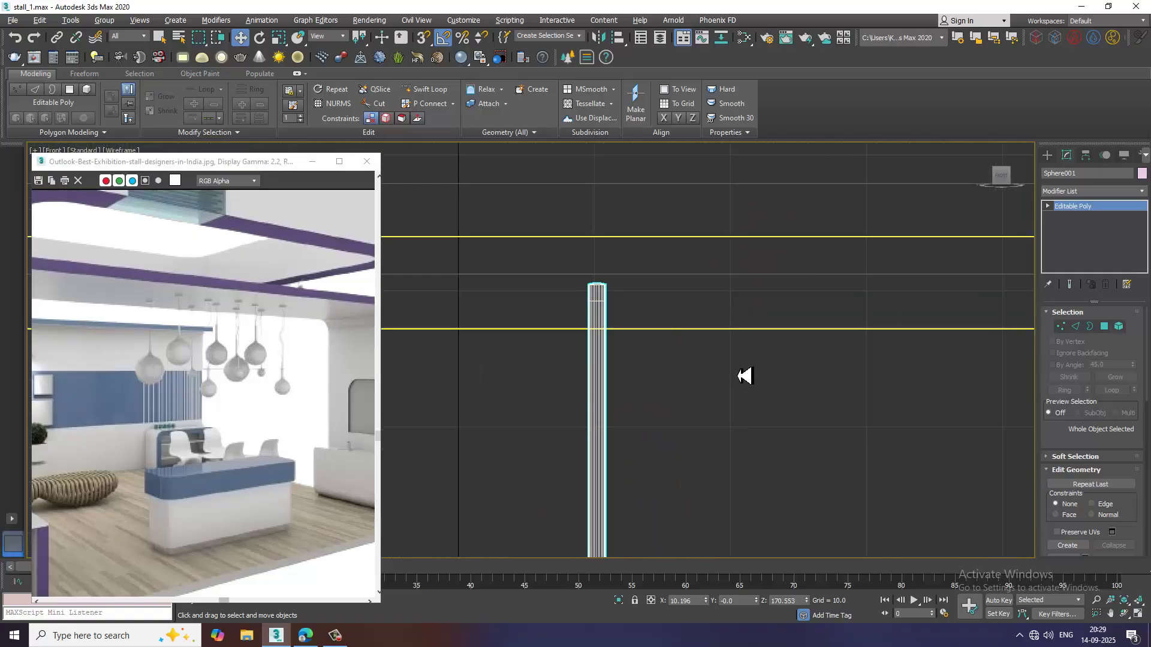
middle_click_drag(645, 306, 696, 386)
key("1")
scroll(833, 431, "down", 2)
middle_click_drag(832, 431, 772, 132)
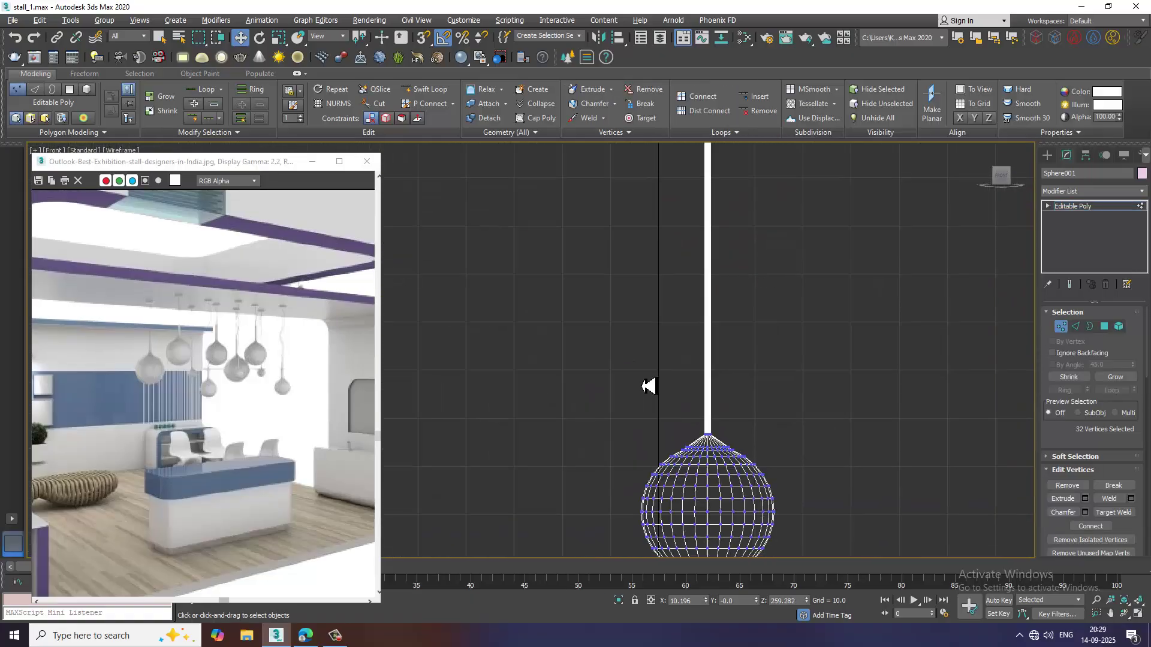
left_click_drag(573, 354, 923, 560)
scroll(841, 468, "down", 2)
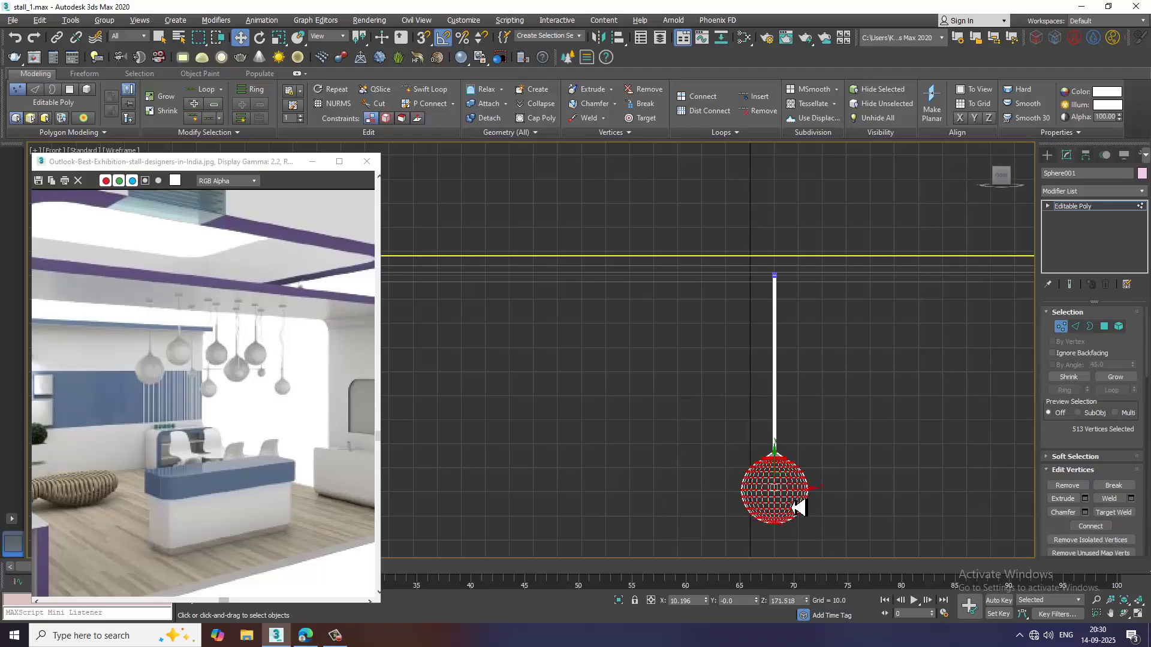
left_click(780, 459)
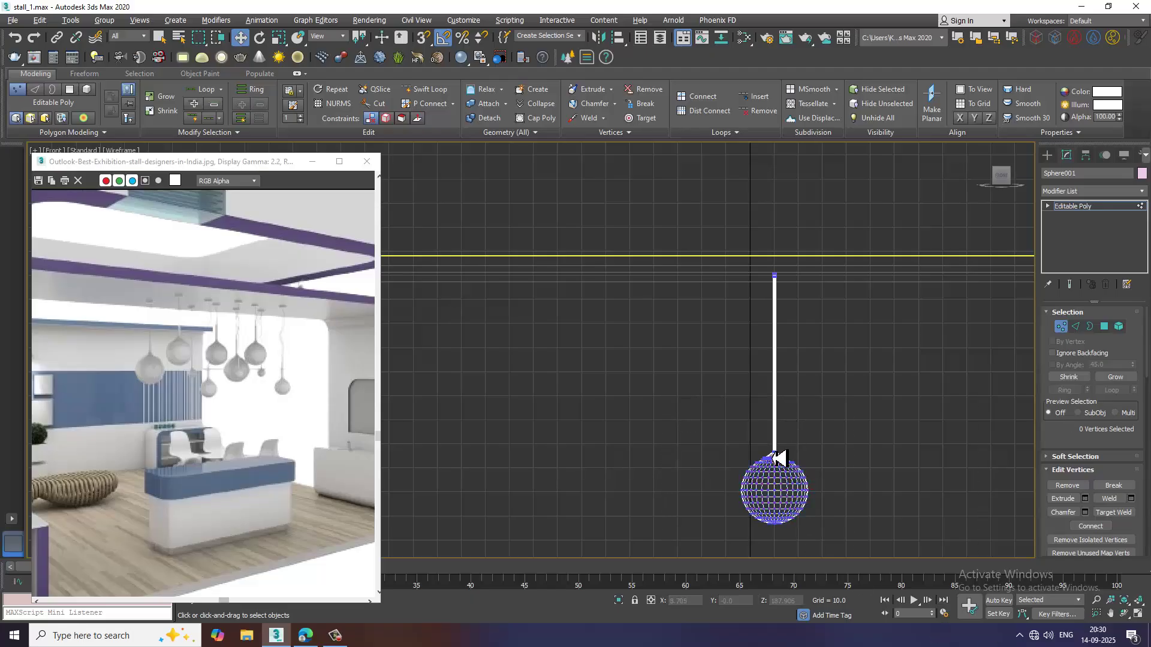
left_click_drag(660, 414, 833, 546)
left_click_drag(781, 461, 786, 390)
Select the band of polygons at the cord's top and extrude it outward by Local Normal into a round ceiling disc.
scroll(792, 371, "up", 8)
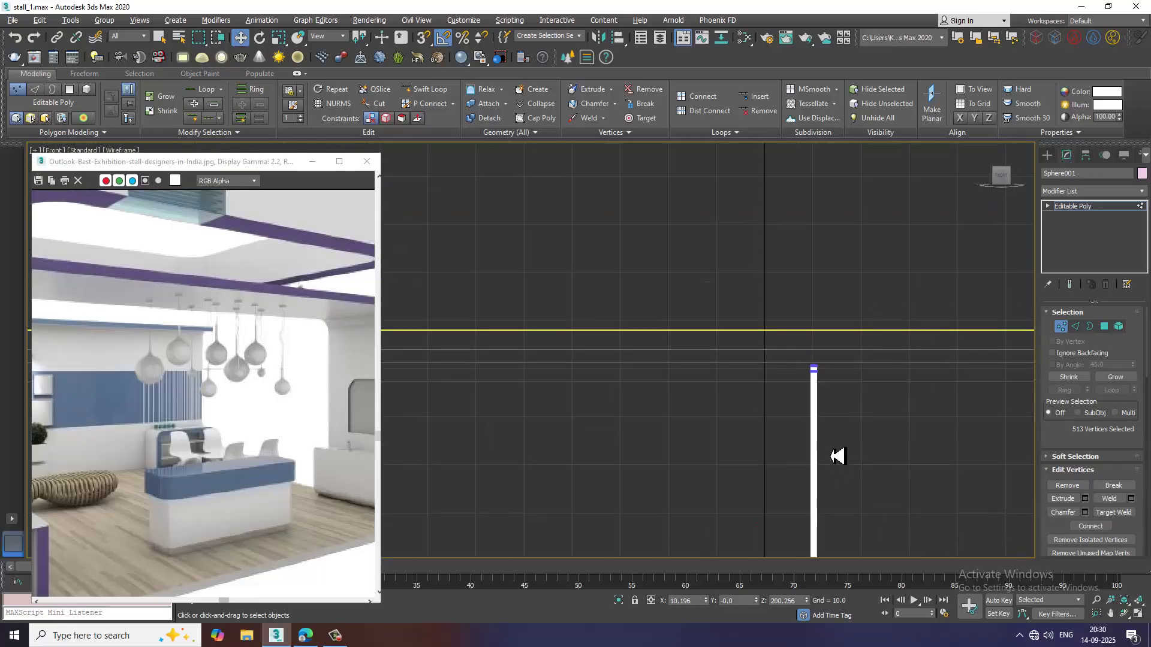
scroll(869, 329, "up", 6)
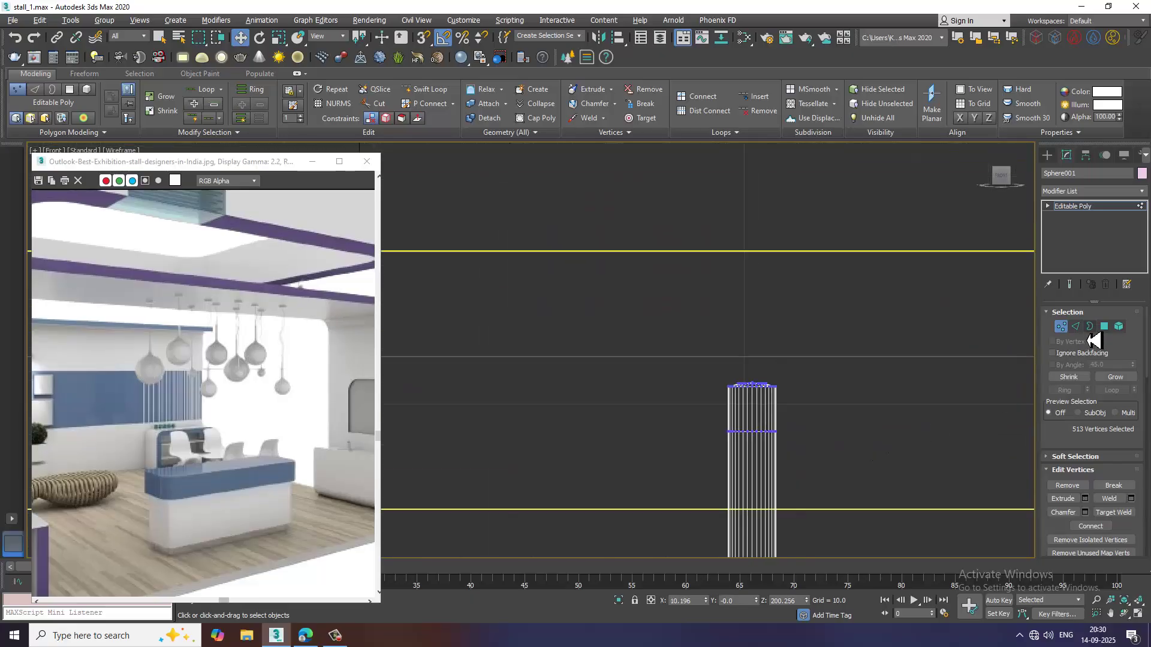
left_click(1108, 328)
left_click_drag(759, 419, 797, 424)
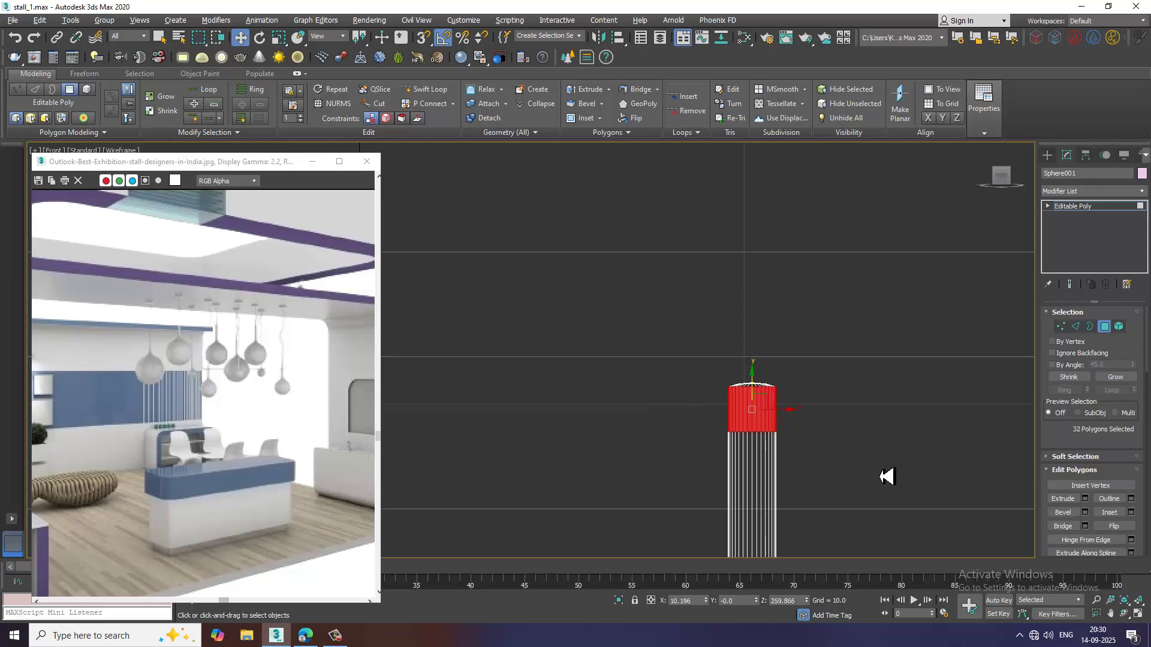
key("alt+w")
middle_click(820, 483)
key("alt+w")
scroll(765, 473, "down", 5)
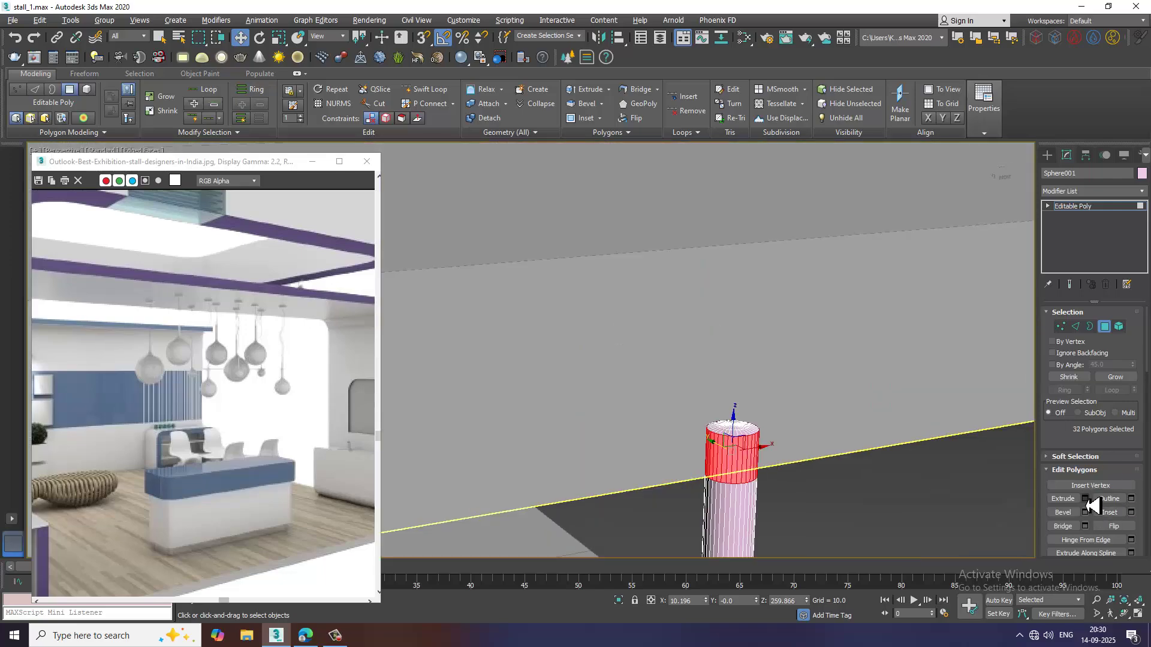
left_click(1085, 498)
left_click(552, 360)
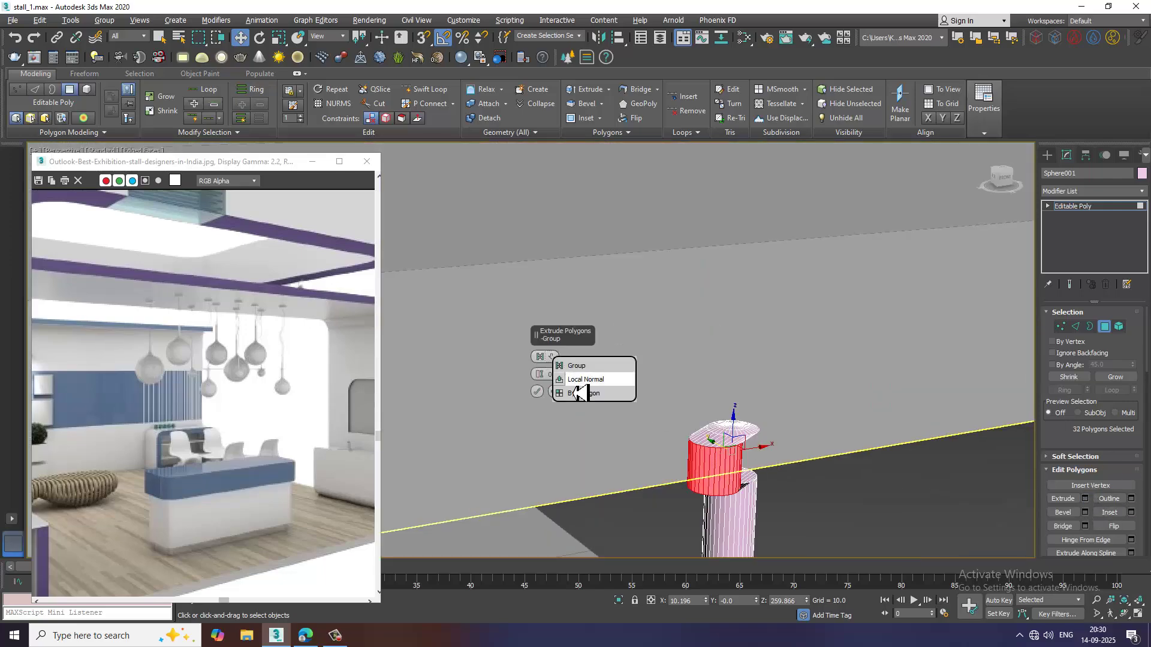
left_click(574, 383)
left_click_drag(540, 374, 542, 365)
left_click(538, 407)
Select the disc's top vertices in the Front view and flatten them to one level.
key("alt+w")
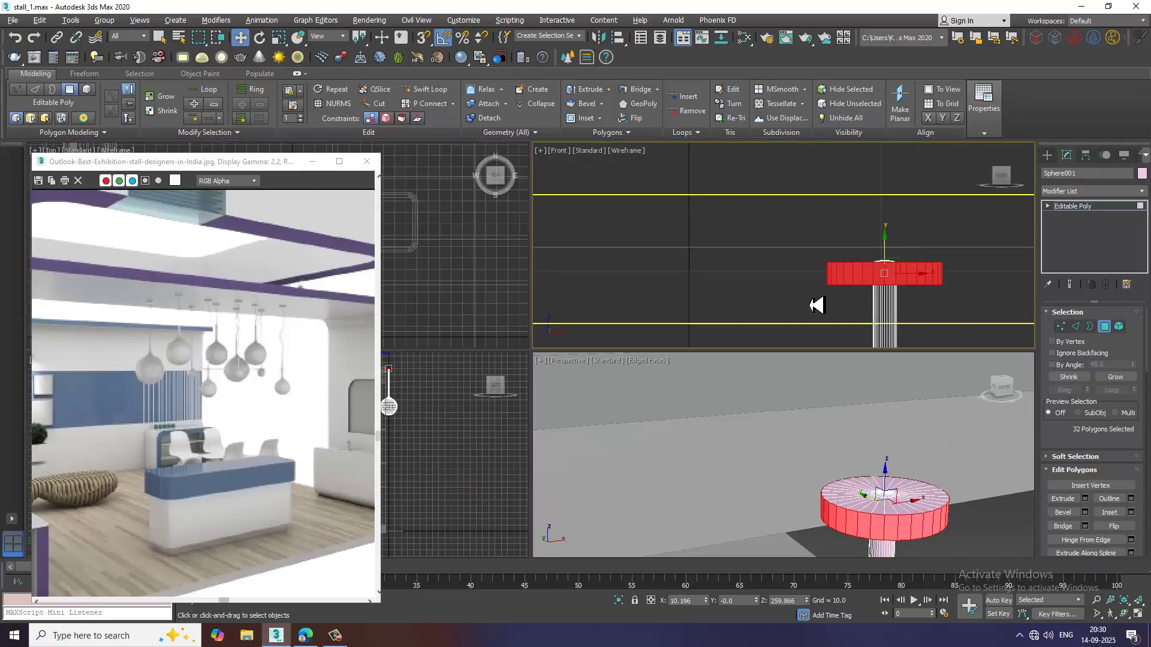
middle_click_drag(817, 304, 797, 304)
key("alt+w")
middle_click_drag(684, 360, 750, 344)
key("1")
left_click_drag(586, 332, 1000, 394)
key("r")
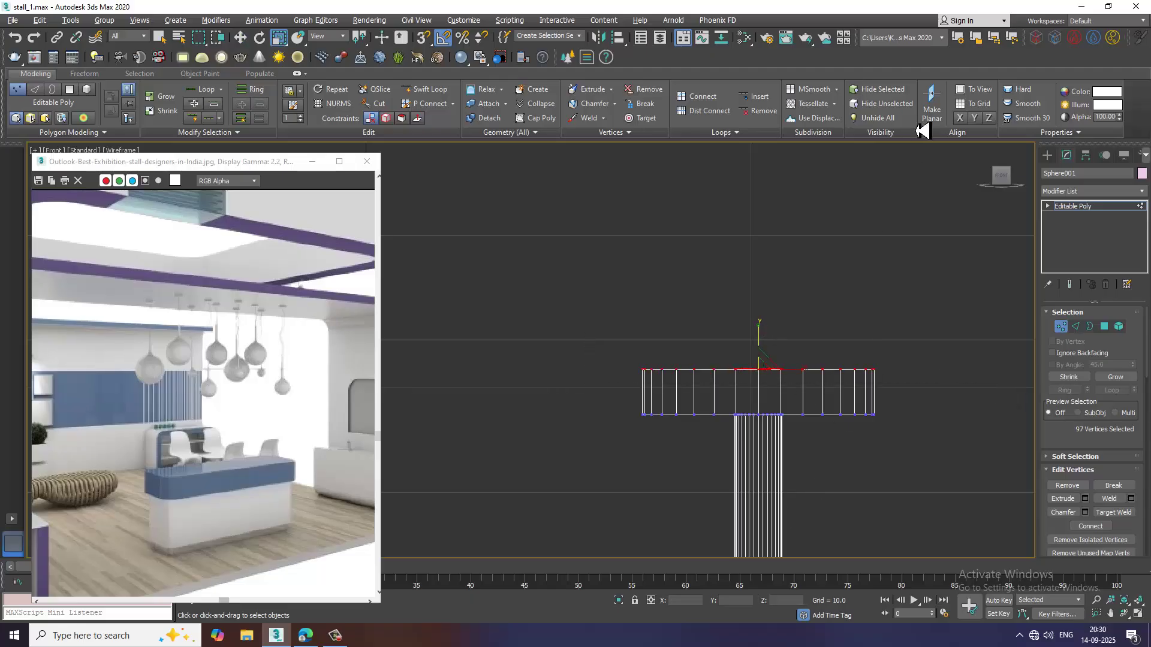
Raise the disc's lower vertices to about Z 260 to thin the disc, and return to the Perspective view.
left_click_drag(1043, 486, 1039, 483)
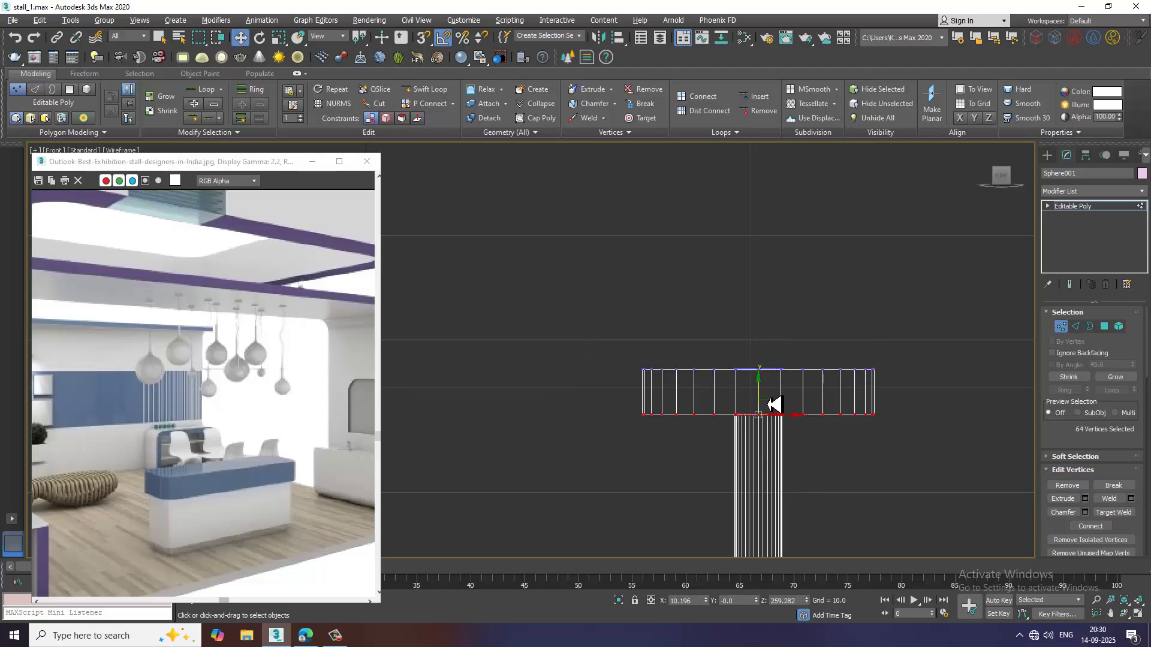
left_click_drag(763, 390, 770, 362)
key("w")
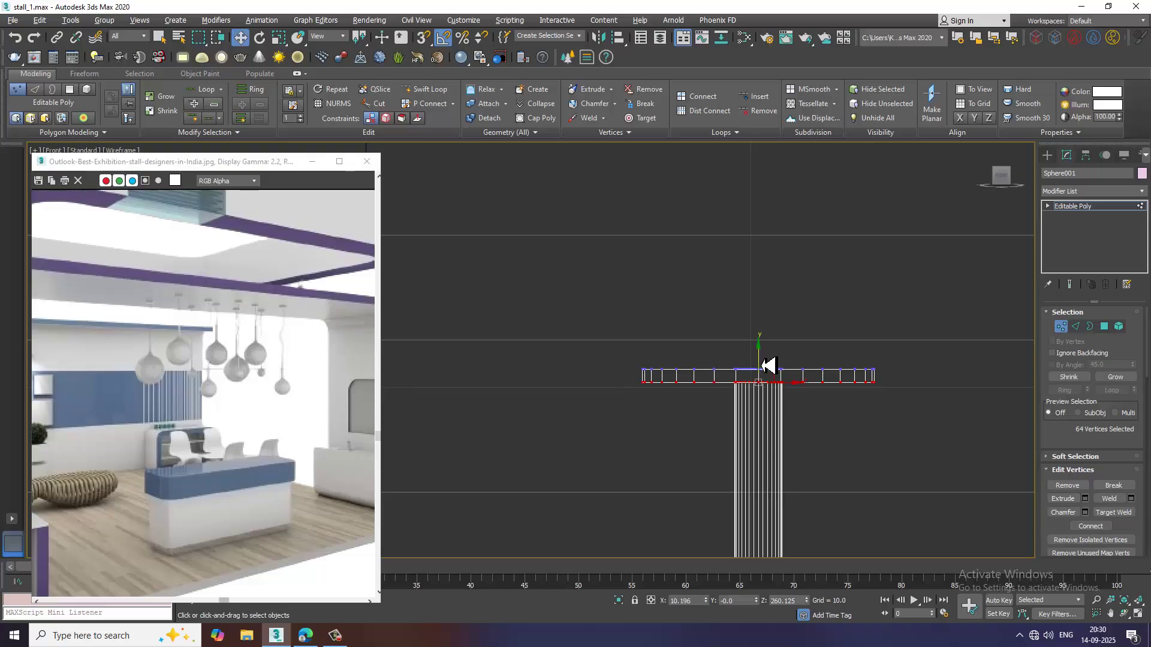
key("alt+w")
scroll(845, 462, "down", 5)
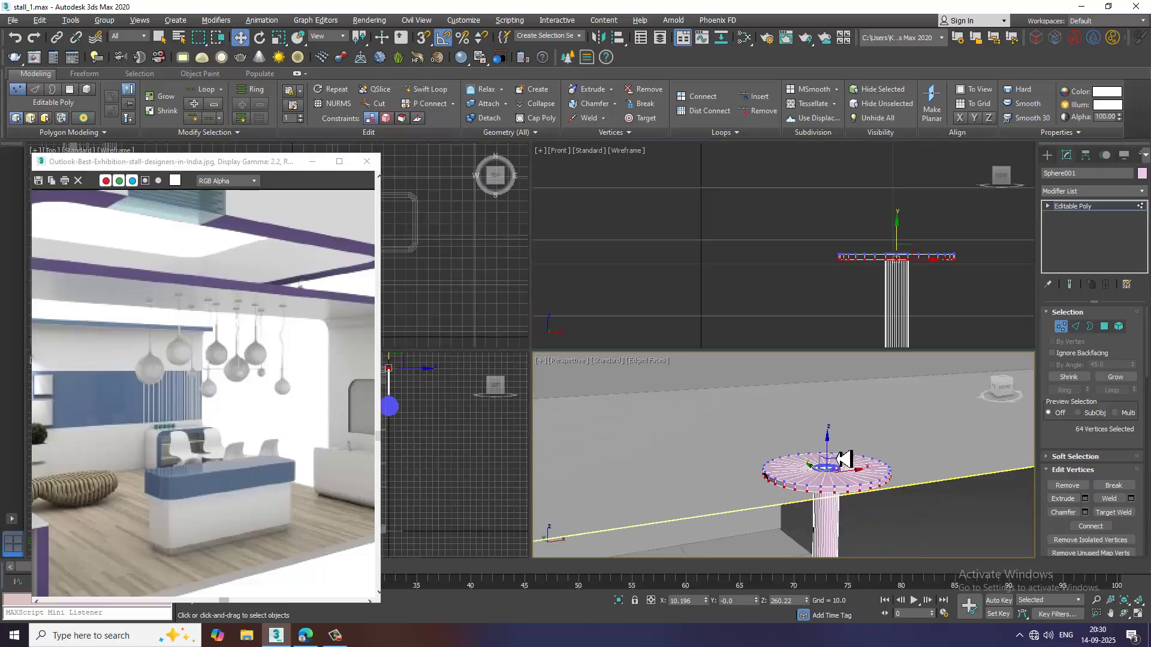
Restore the Front view and show the whole stall in a single maximized Perspective view.
middle_click_drag(838, 427, 800, 411)
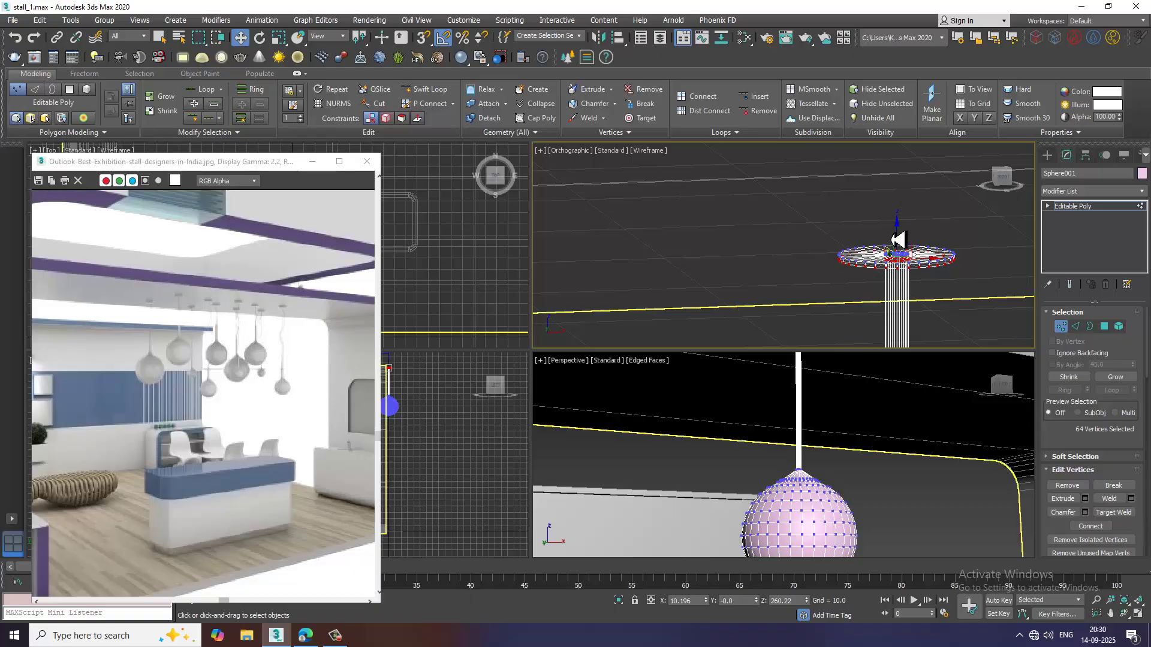
middle_click_drag(896, 239, 871, 239)
middle_click(821, 383)
key("f")
key("alt+w")
scroll(850, 394, "down", 5)
key("alt+w")
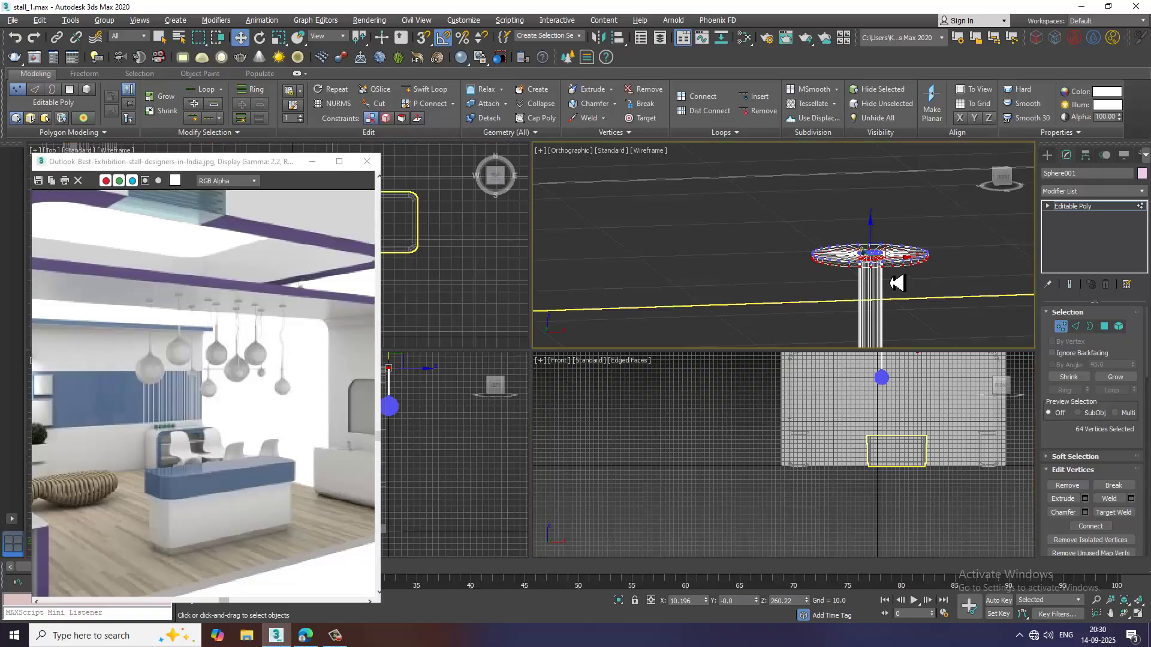
right_click(893, 428)
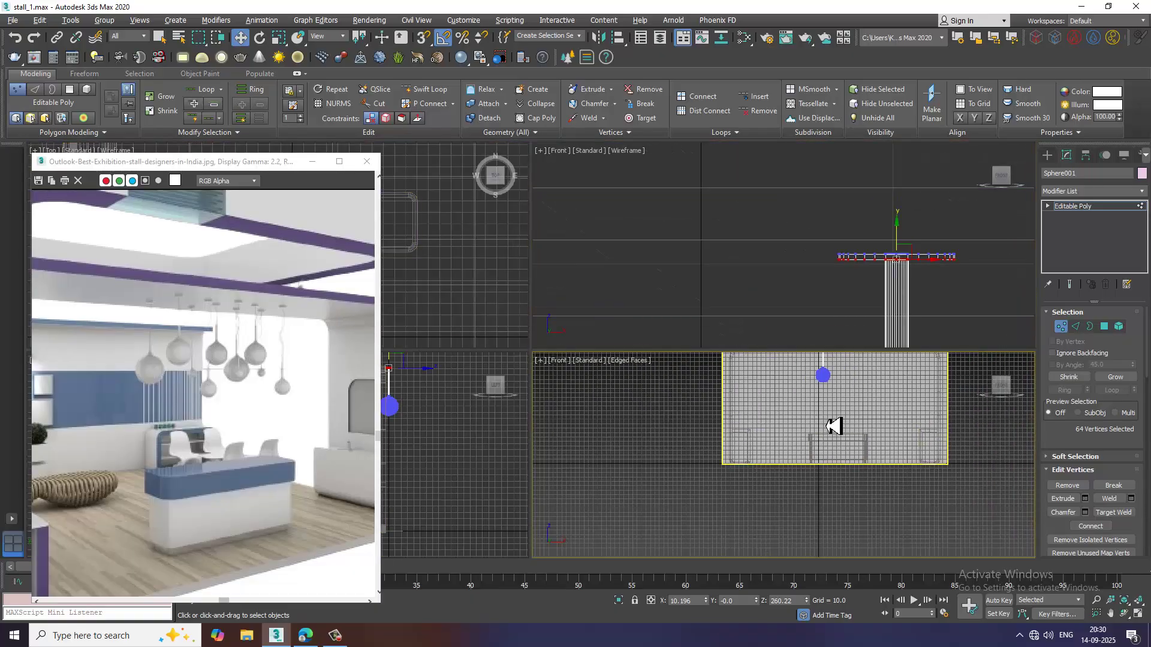
key("p")
key("alt+w")
scroll(803, 431, "down", 4)
scroll(779, 399, "up", 8)
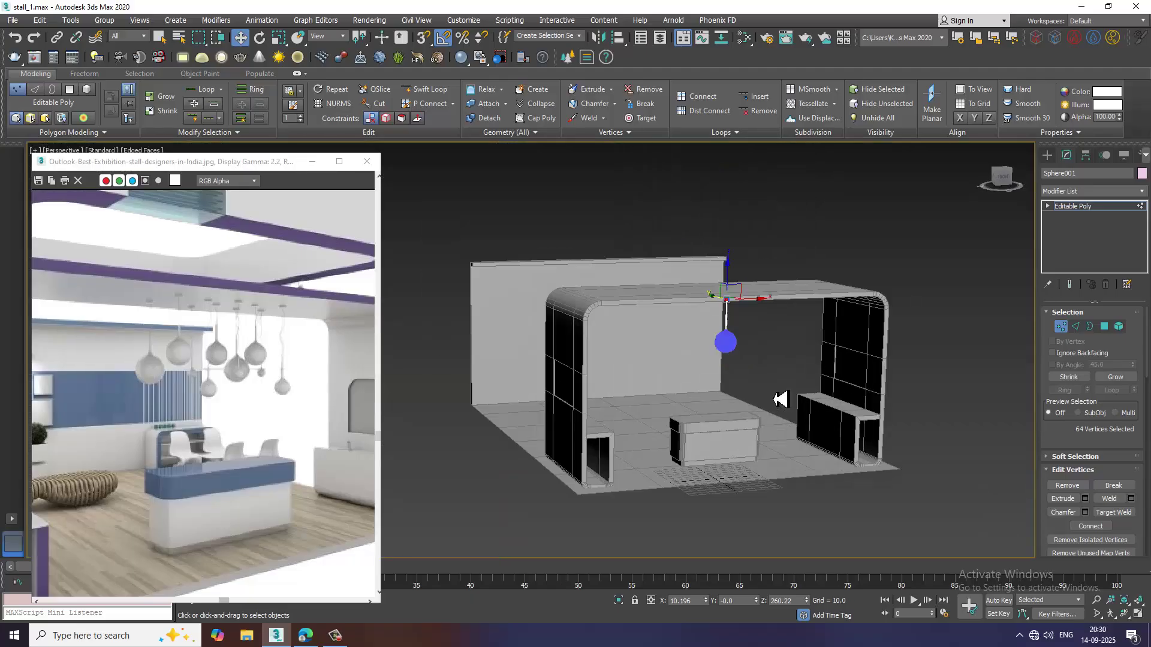
Leave vertex editing and move the whole lamp along the Y axis to about Y 66.8, under the frame's ceiling.
left_click(1097, 208)
middle_click_drag(821, 318, 749, 298, "alt")
scroll(750, 298, "up", 3)
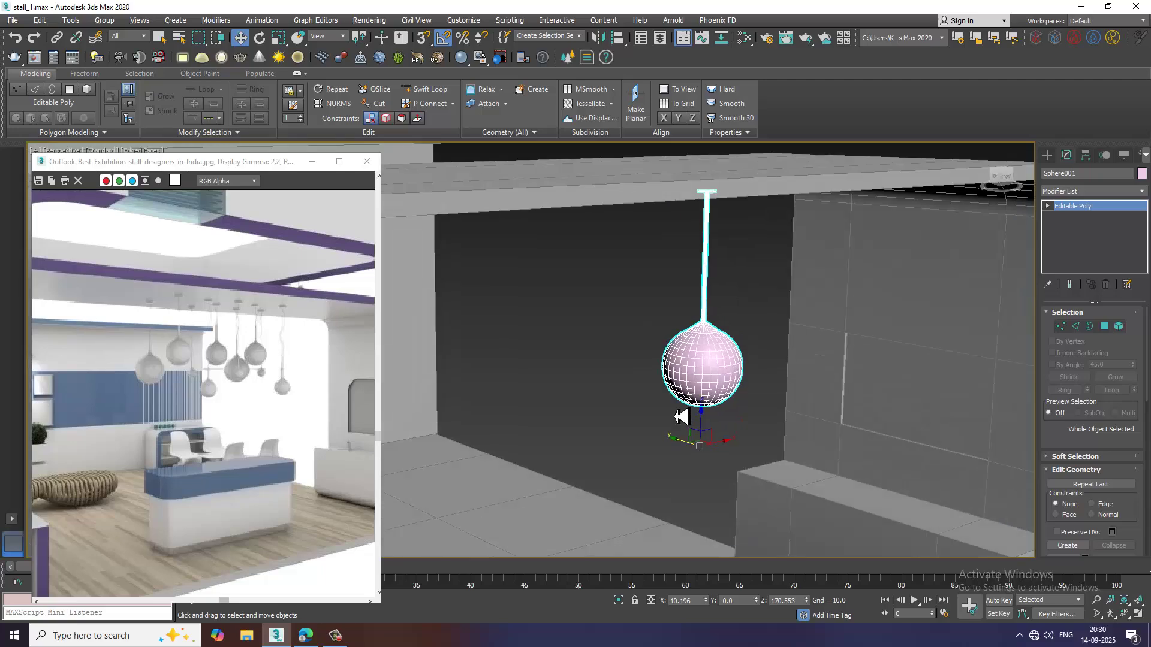
middle_click_drag(682, 446, 606, 315, "alt")
scroll(635, 314, "down", 6)
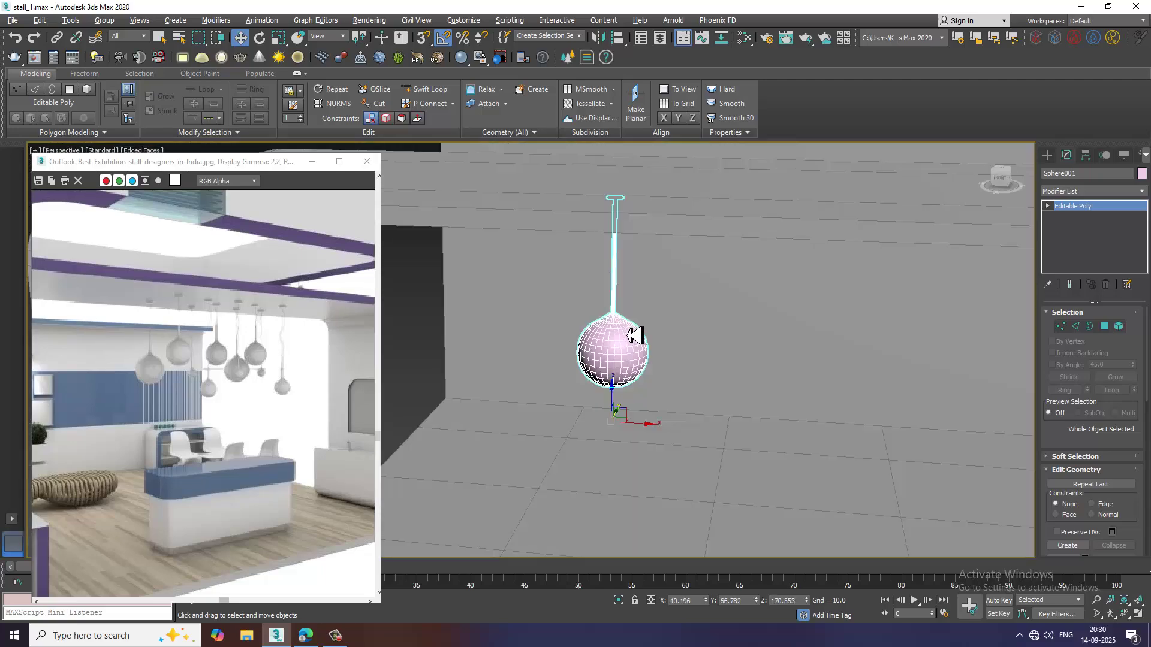
scroll(664, 322, "up", 5)
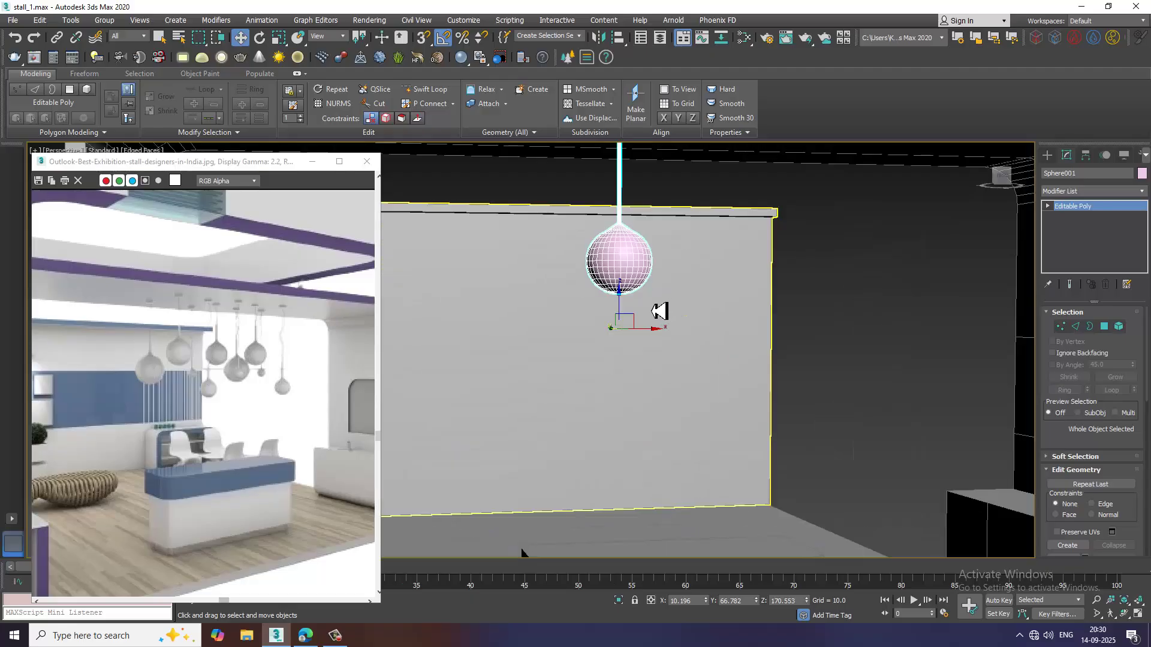
Select the vertices of the lamp's sphere and lower them to about Z 180 to lengthen the cord, leaving vertex editing.
key("1")
left_click_drag(523, 204, 660, 303)
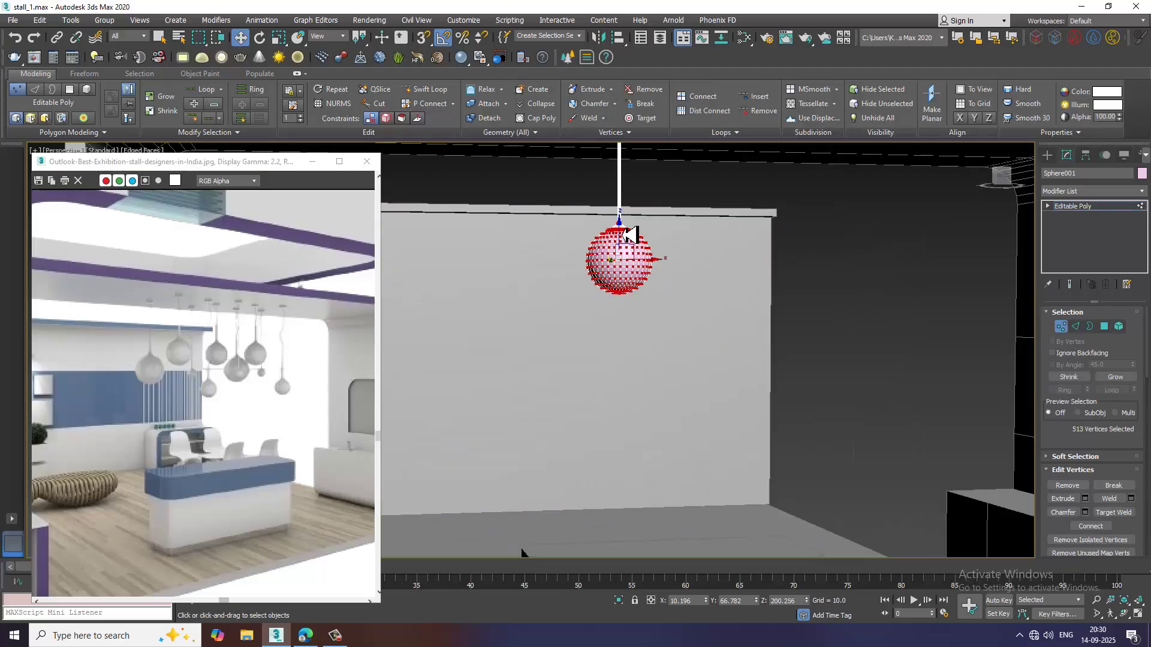
left_click_drag(630, 233, 626, 273)
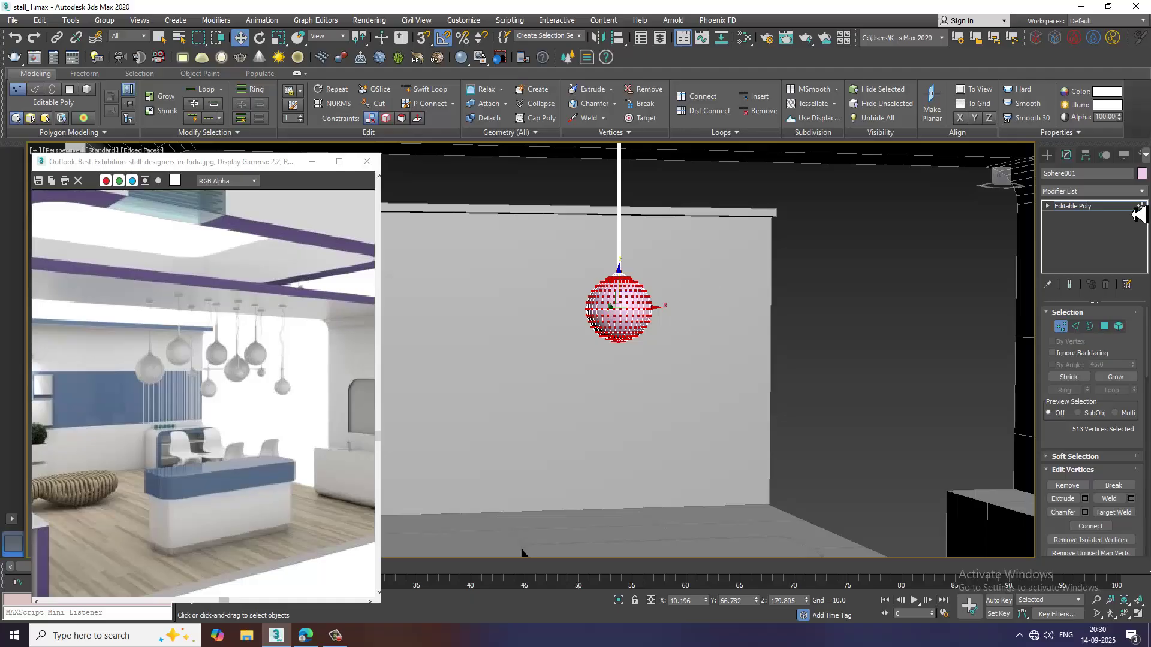
left_click(1115, 214)
Change the lamp's object color to grey to match the stall, and deselect it.
scroll(730, 326, "down", 5)
middle_click_drag(730, 326, 769, 361, "alt")
left_click(1141, 175)
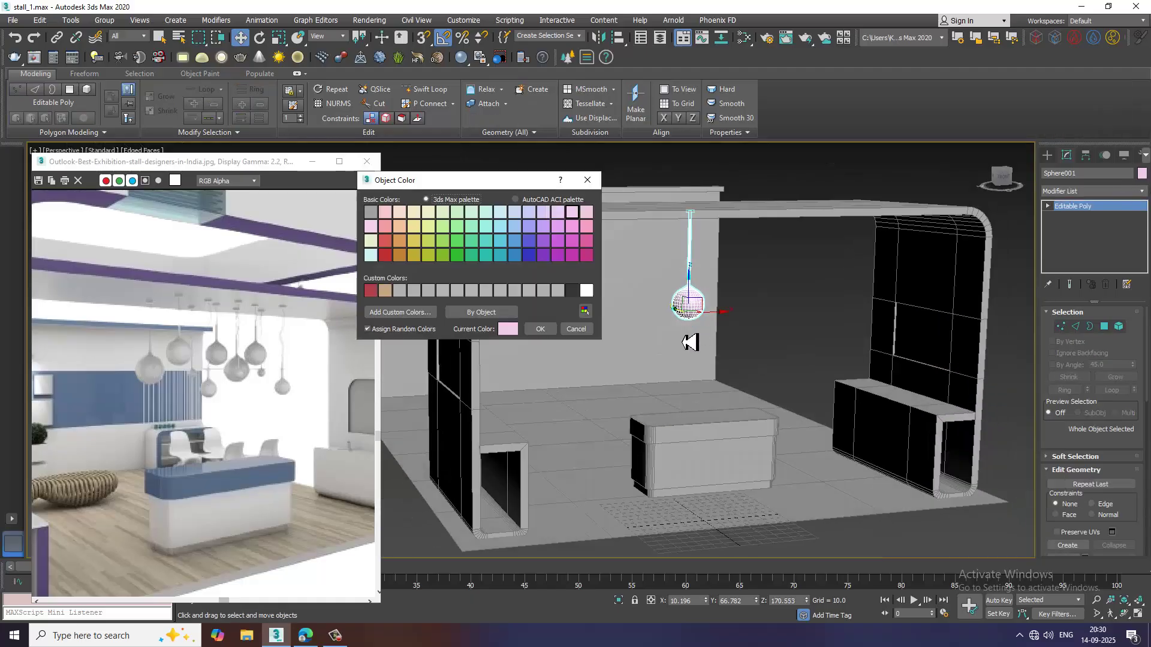
left_click(543, 329)
left_click(774, 322)
middle_click_drag(684, 347, 685, 346)
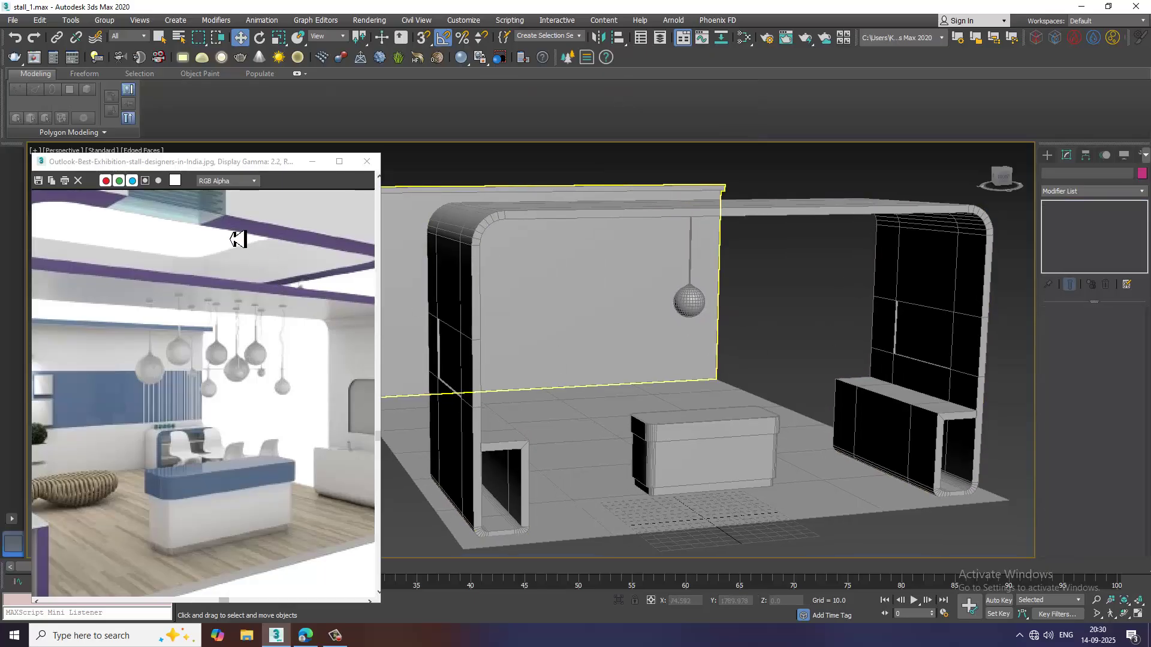
Zoom out the reference image, move its window up and shrink it to uncover the stall model.
scroll(237, 239, "down", 1)
left_click_drag(152, 168, 146, 61)
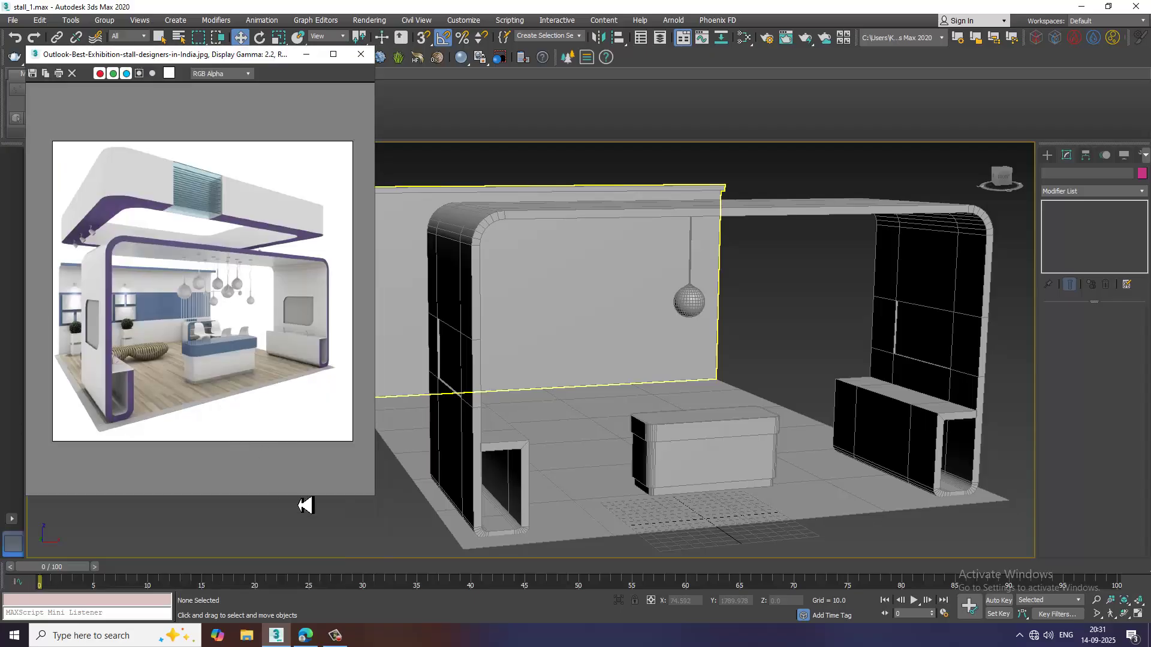
left_click_drag(383, 506, 324, 300)
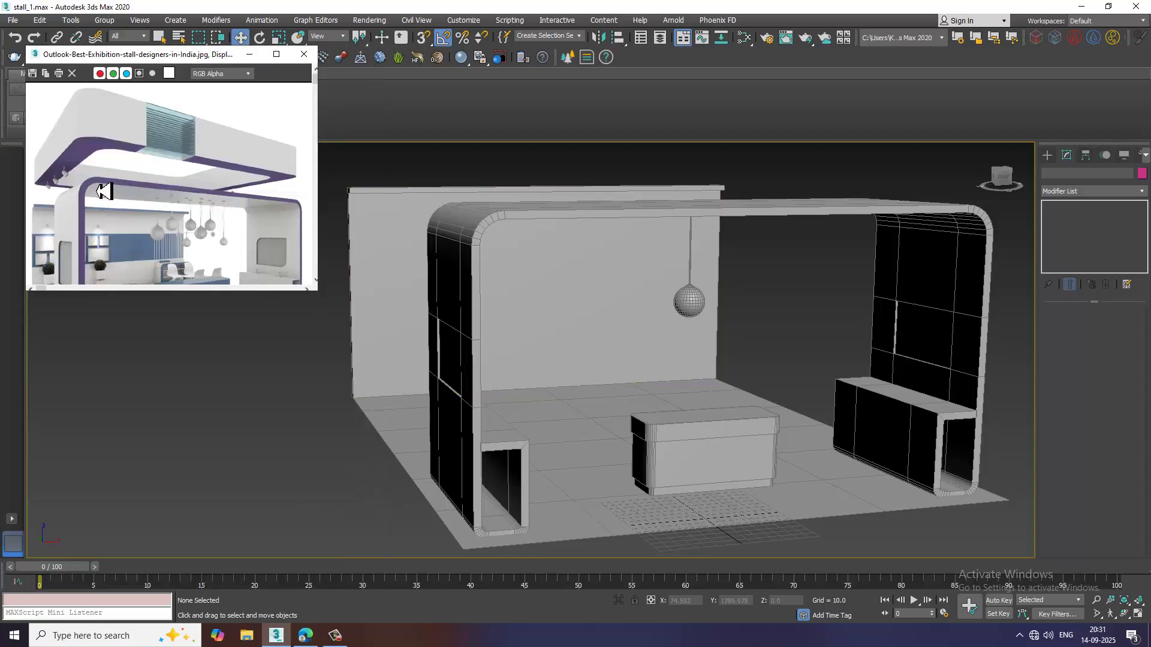